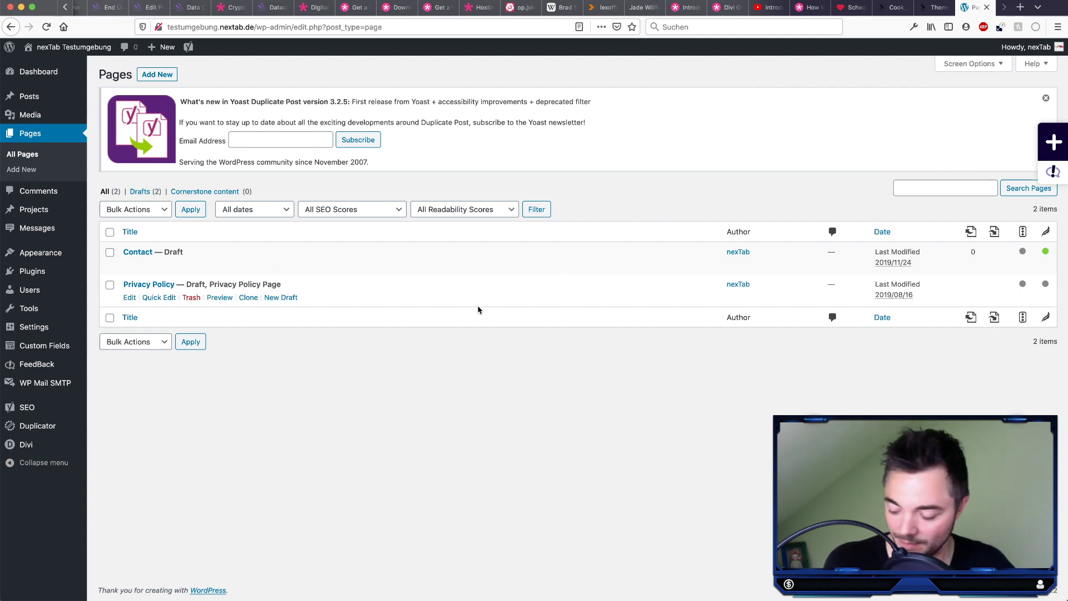
Step: Look at the YouTube video introducing Divi Presets and return to the WordPress pages list
{"action": "left_click", "coordinate": [768, 7]}
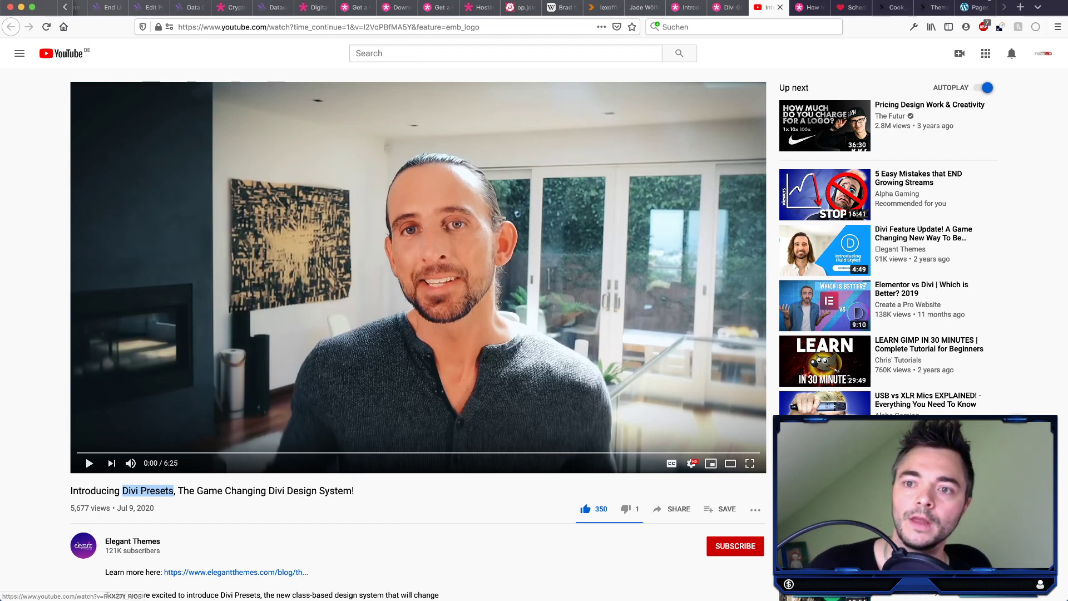
{"action": "left_click", "coordinate": [971, 7]}
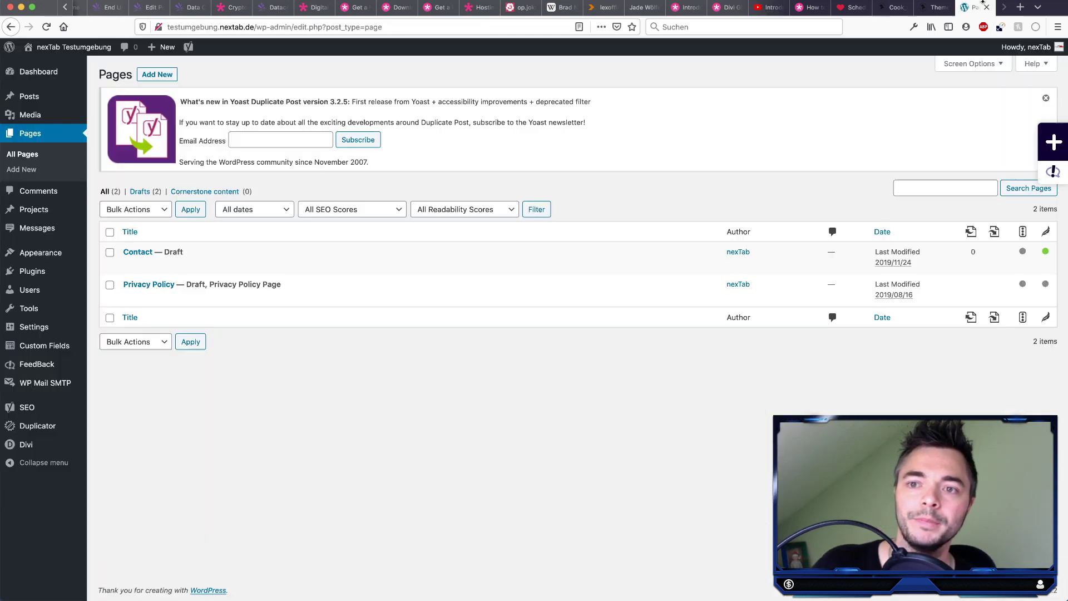
Step: Create a new page, activate the Divi Builder for it and close the welcome introduction
{"action": "left_click", "coordinate": [156, 74]}
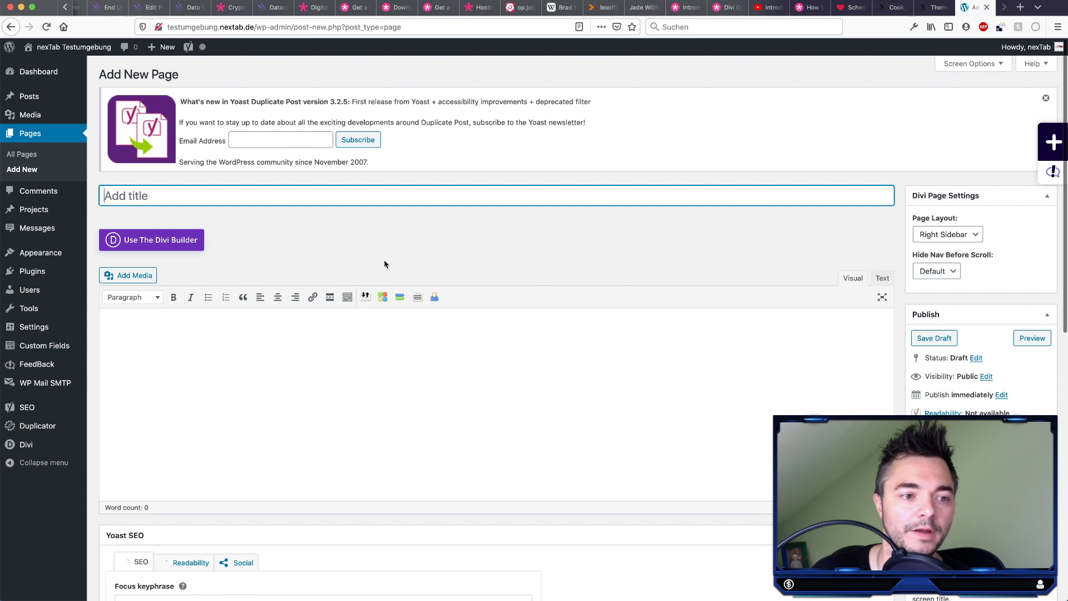
{"action": "left_click", "coordinate": [162, 239]}
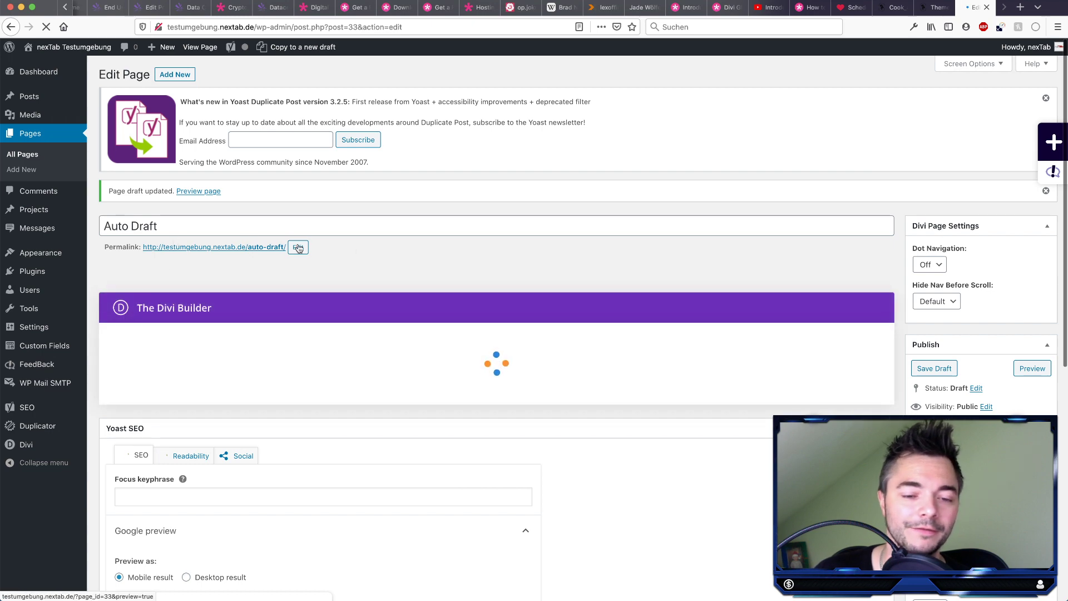
{"action": "scroll", "coordinate": [368, 245], "scroll_direction": "down", "scroll_amount": 3}
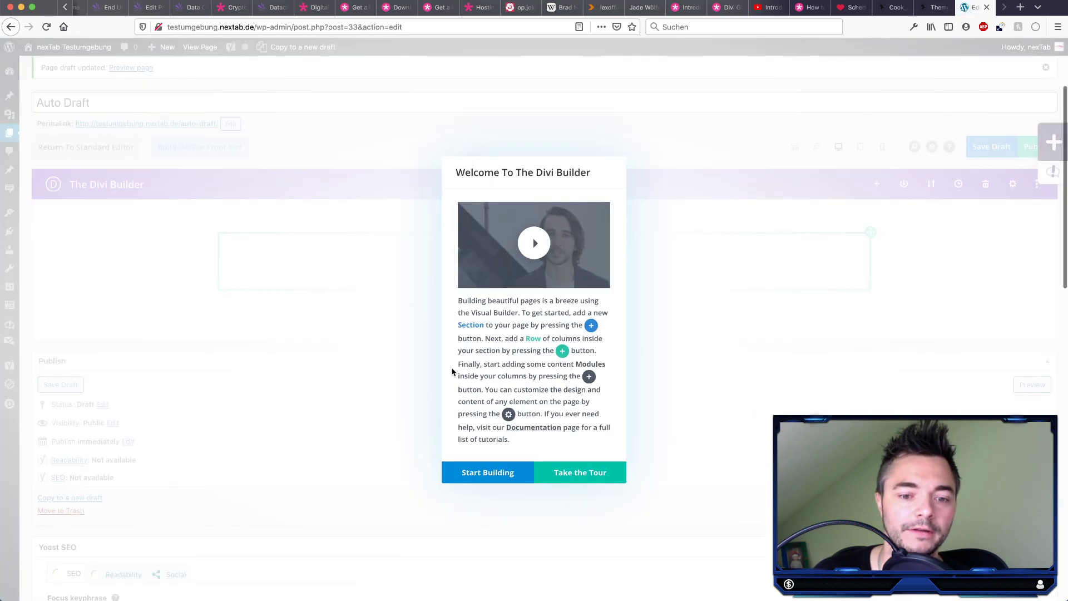
{"action": "left_click", "coordinate": [452, 475]}
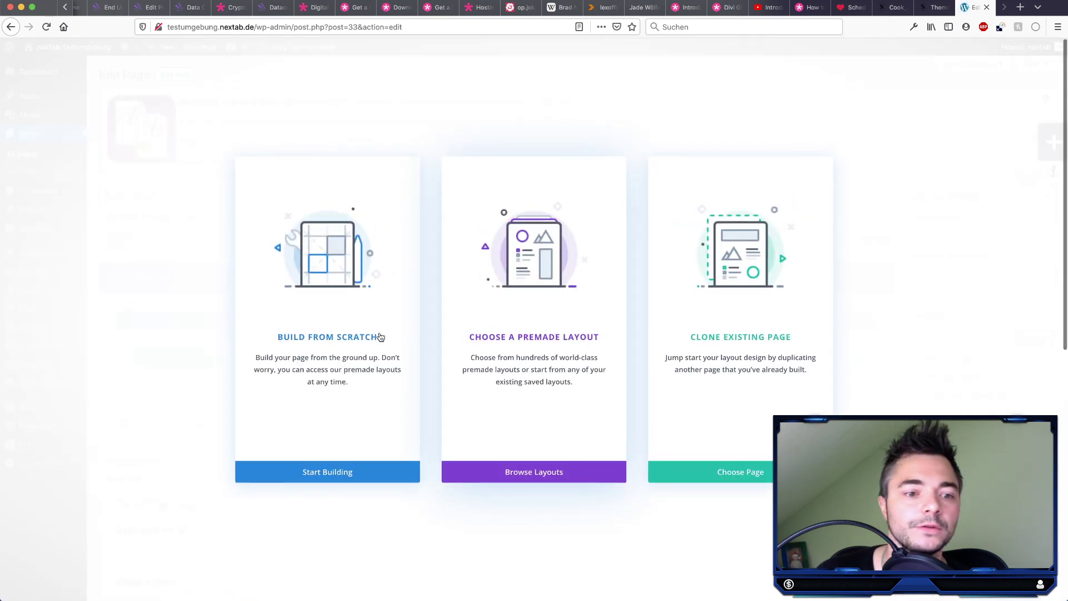
Step: Load the premade Agency Landing Page layout from the Business pack into the new page
{"action": "left_click", "coordinate": [522, 473]}
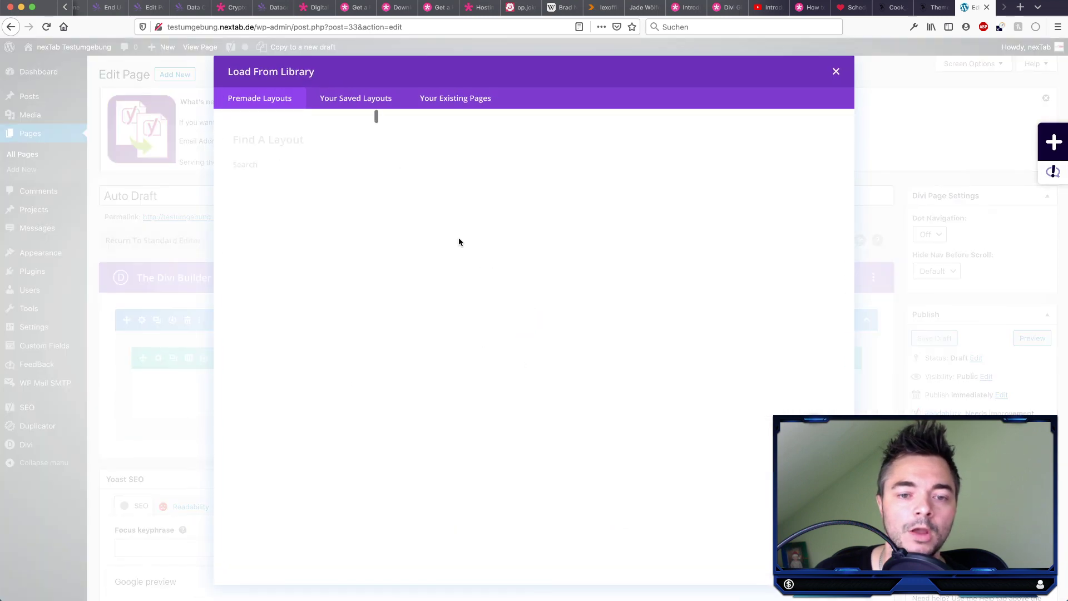
{"action": "left_click", "coordinate": [550, 250]}
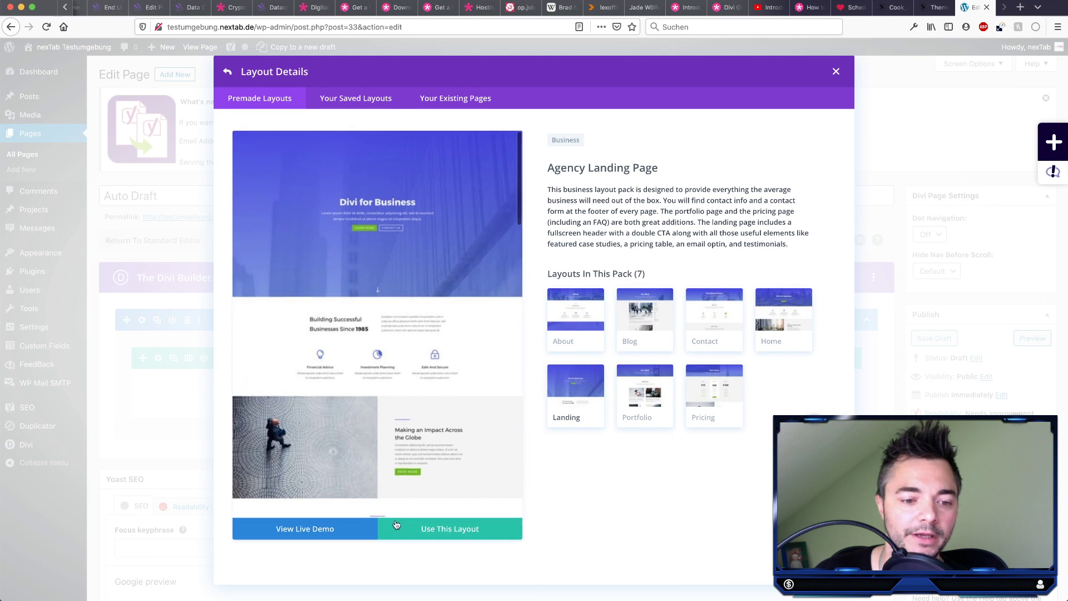
{"action": "left_click", "coordinate": [445, 533]}
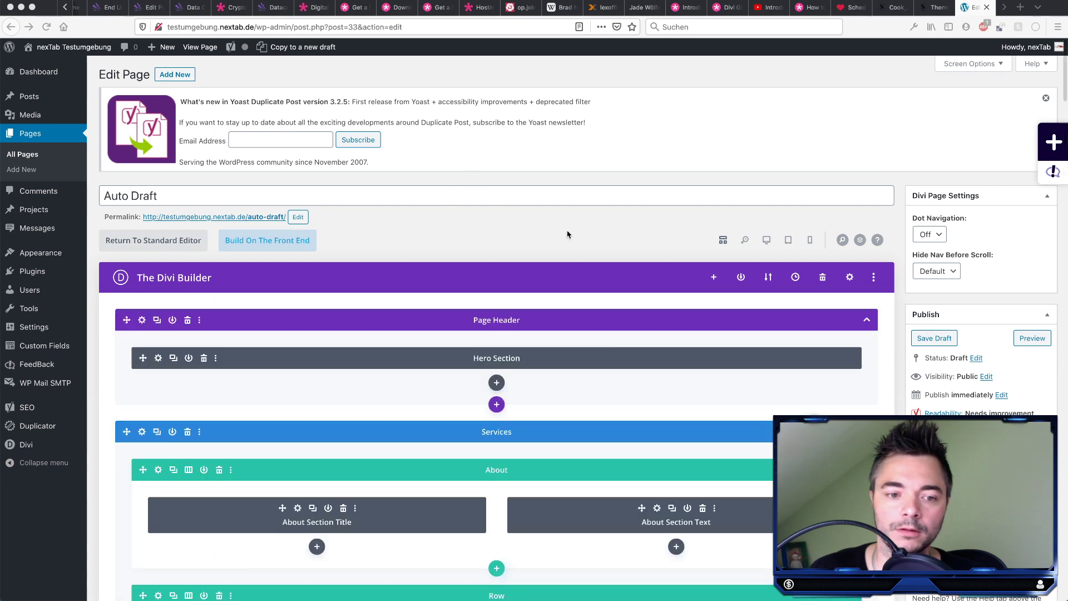
Step: Title the page "Agency Layout" and publish it
{"action": "triple_click", "coordinate": [181, 193]}
{"action": "type", "text": "Agen"}
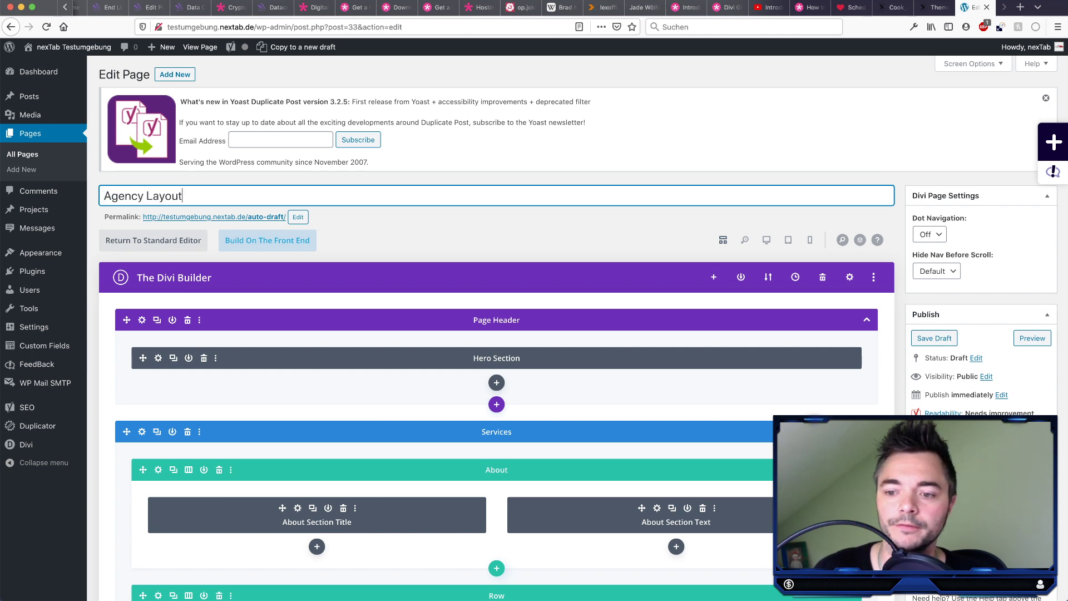
{"action": "type", "text": "cy Layout"}
{"action": "key", "text": "Return"}
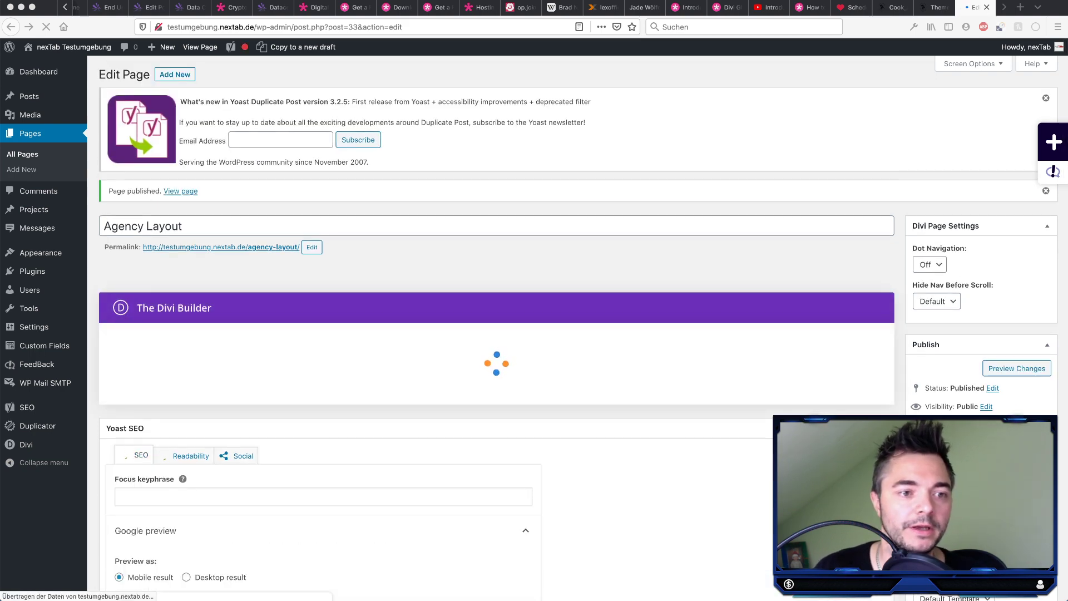
Step: Open the published page in a new browser tab and switch the builder from wireframe to desktop view
{"action": "left_click", "coordinate": [190, 193]}
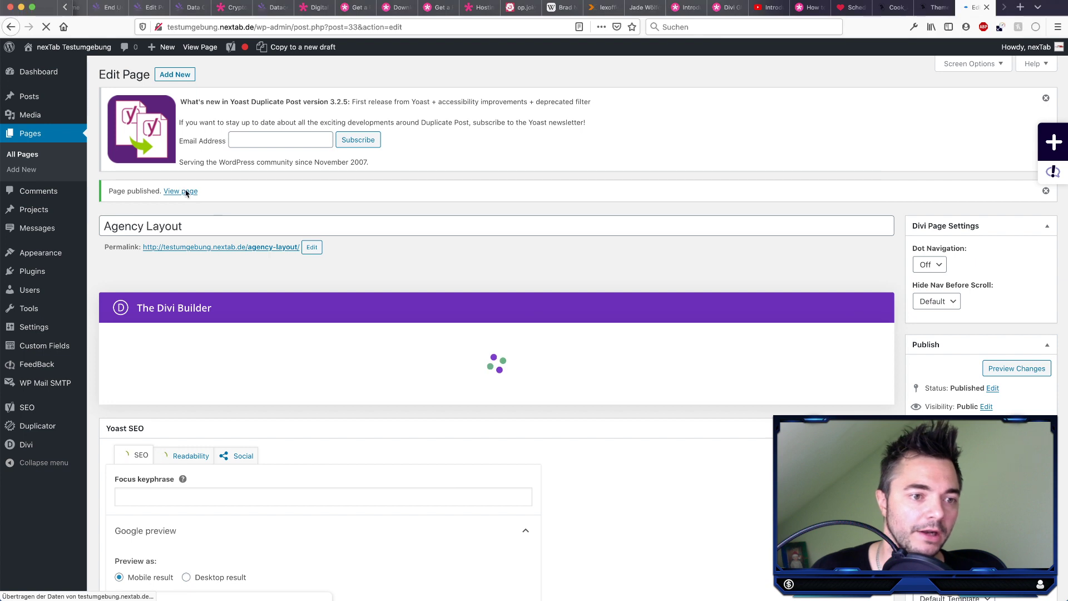
{"action": "left_click", "coordinate": [187, 193], "text": "super"}
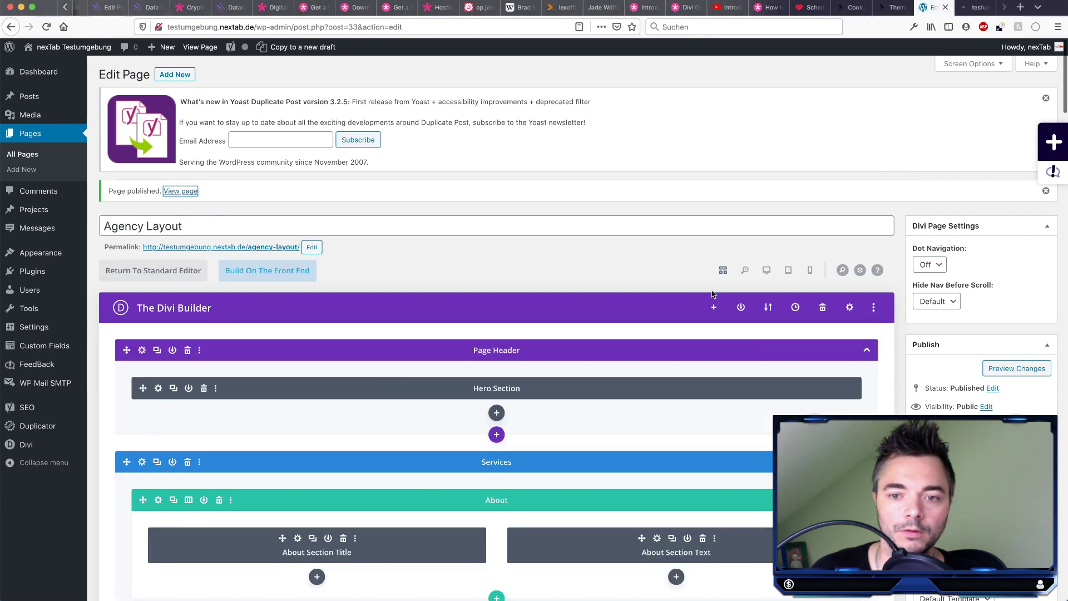
{"action": "left_click", "coordinate": [763, 271]}
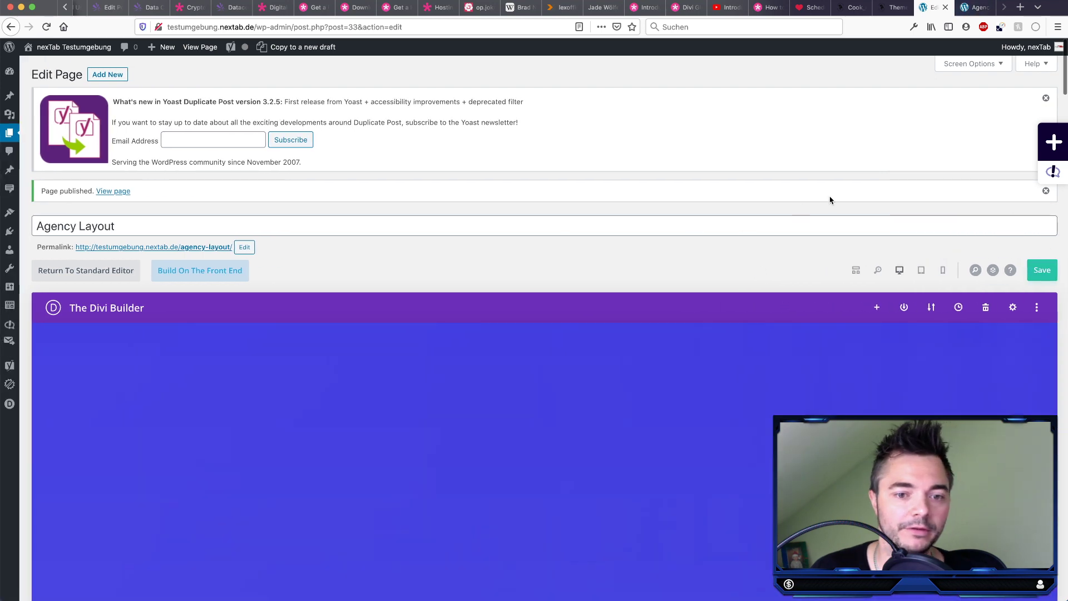
{"action": "scroll", "coordinate": [673, 248], "scroll_direction": "down", "scroll_amount": 2}
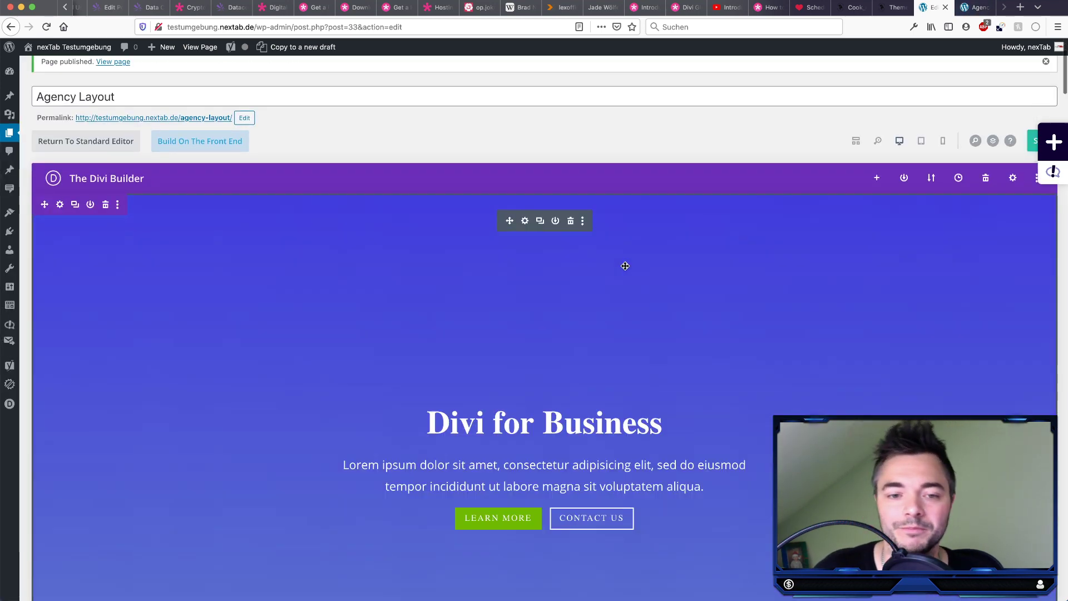
{"action": "scroll", "coordinate": [476, 278], "scroll_direction": "down", "scroll_amount": 2}
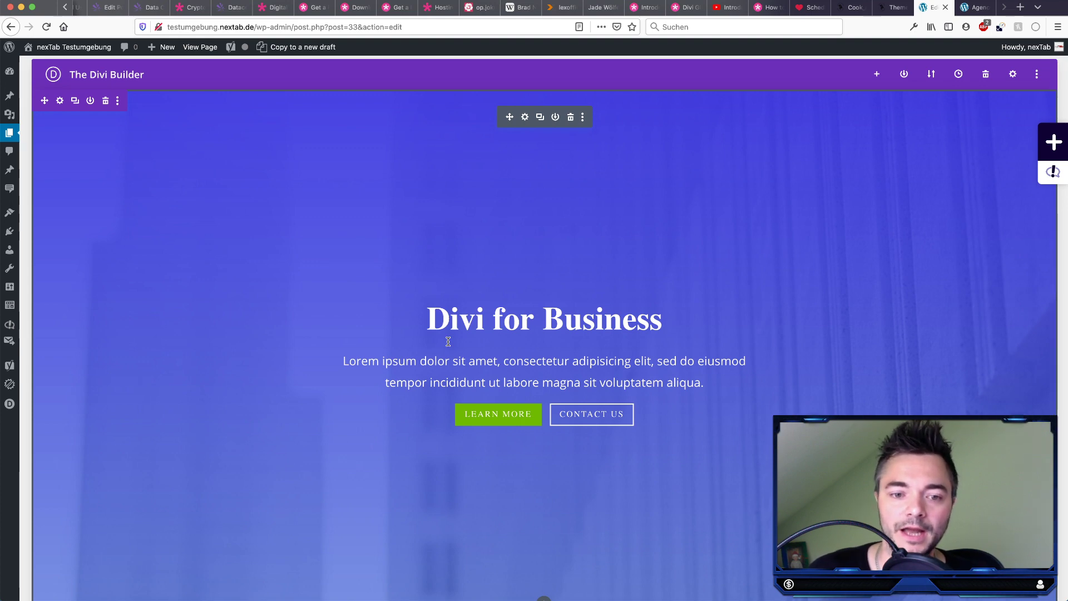
Step: Review the heading fonts on the live Agency Layout page, accept its cookie notice and return to the page editor
{"action": "left_click", "coordinate": [984, 26]}
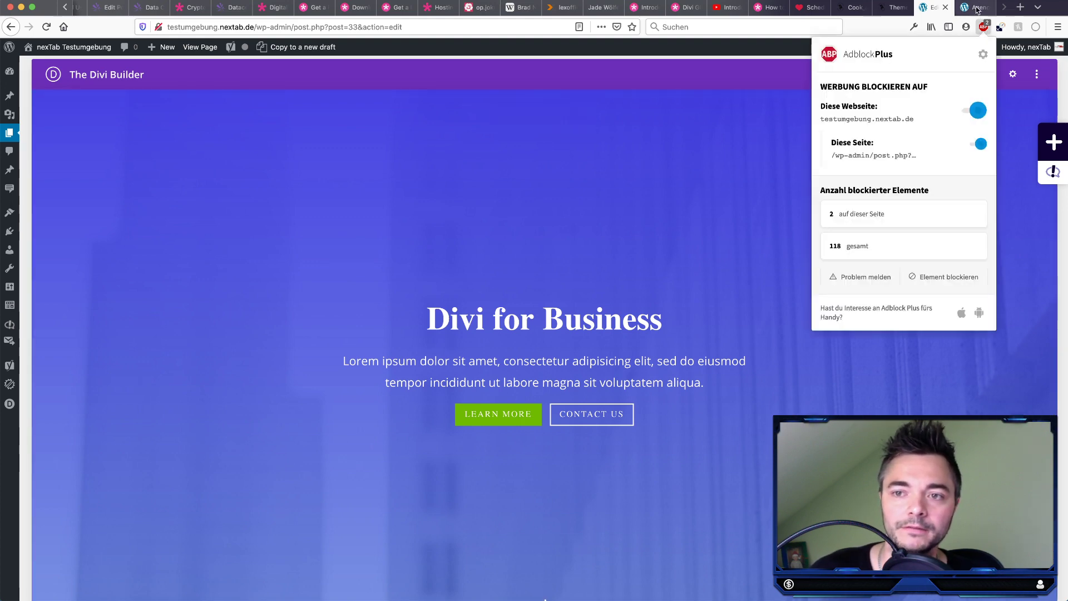
{"action": "left_click", "coordinate": [974, 7]}
{"action": "scroll", "coordinate": [549, 334], "scroll_direction": "down", "scroll_amount": 4}
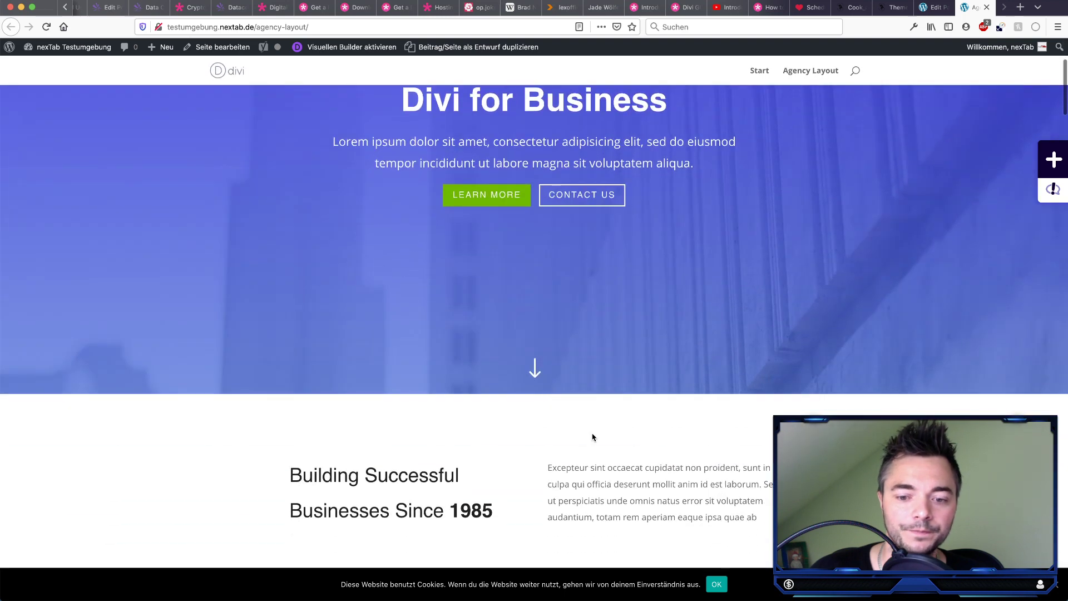
{"action": "left_click", "coordinate": [717, 584]}
{"action": "scroll", "coordinate": [469, 403], "scroll_direction": "up", "scroll_amount": 4}
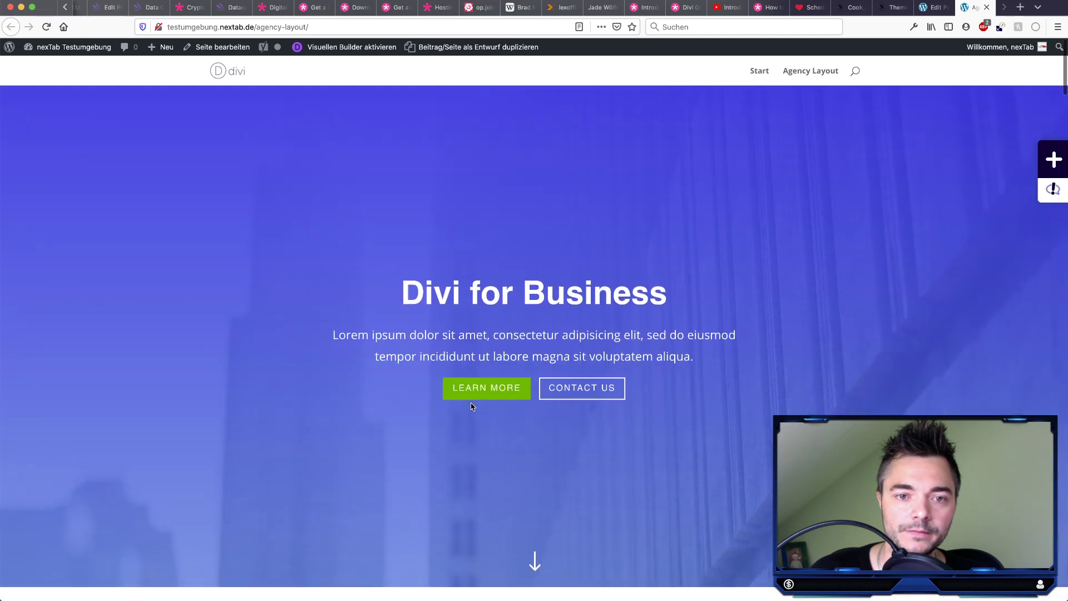
{"action": "left_click_drag", "start_coordinate": [408, 305], "coordinate": [665, 304]}
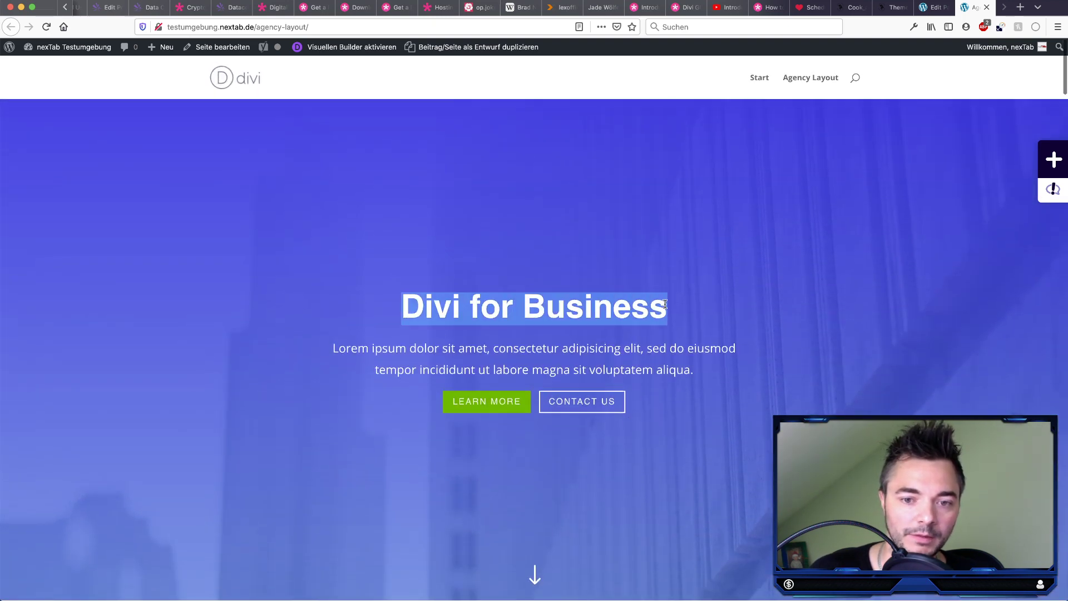
{"action": "scroll", "coordinate": [574, 404], "scroll_direction": "down", "scroll_amount": 9}
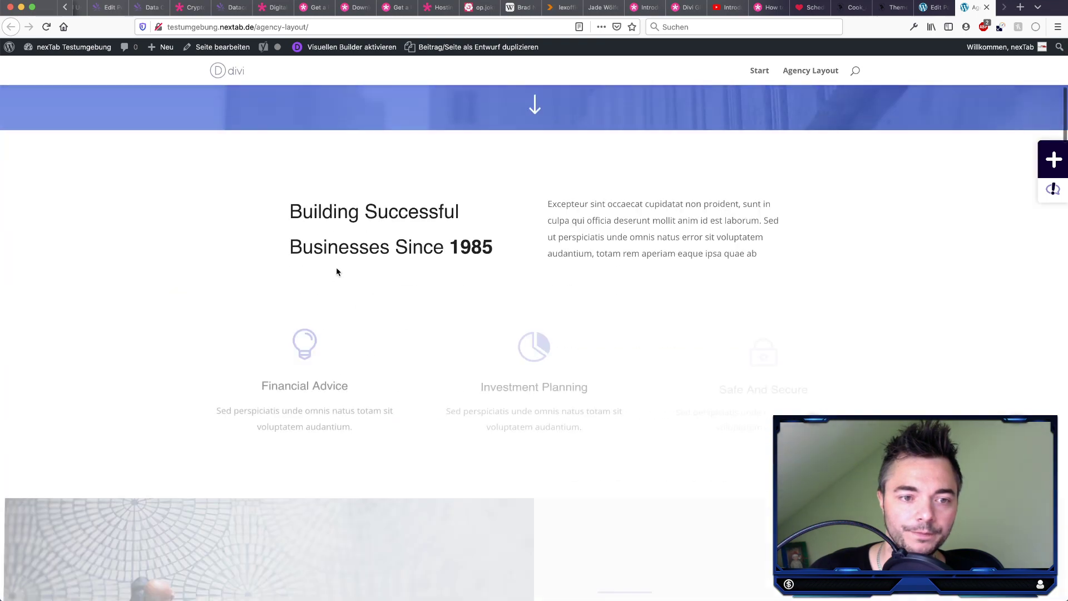
{"action": "scroll", "coordinate": [534, 248], "scroll_direction": "up", "scroll_amount": 9}
{"action": "key", "text": "ctrl+shift+Tab"}
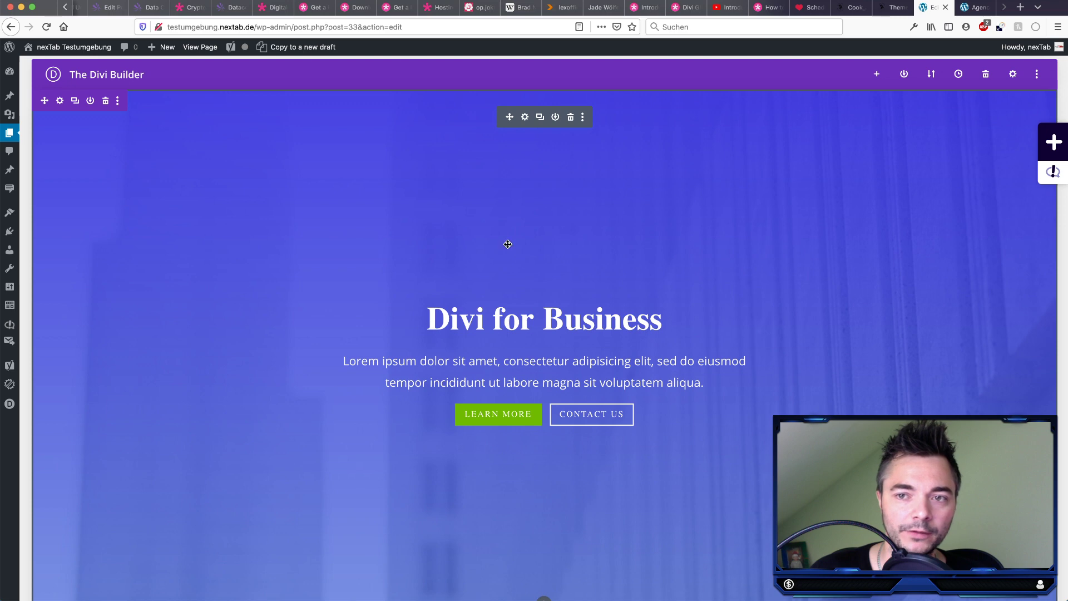
Step: Open the Divi Theme Options in a new browser tab, enable Use Google Fonts and save the changes
{"action": "mouse_move", "coordinate": [33, 405]}
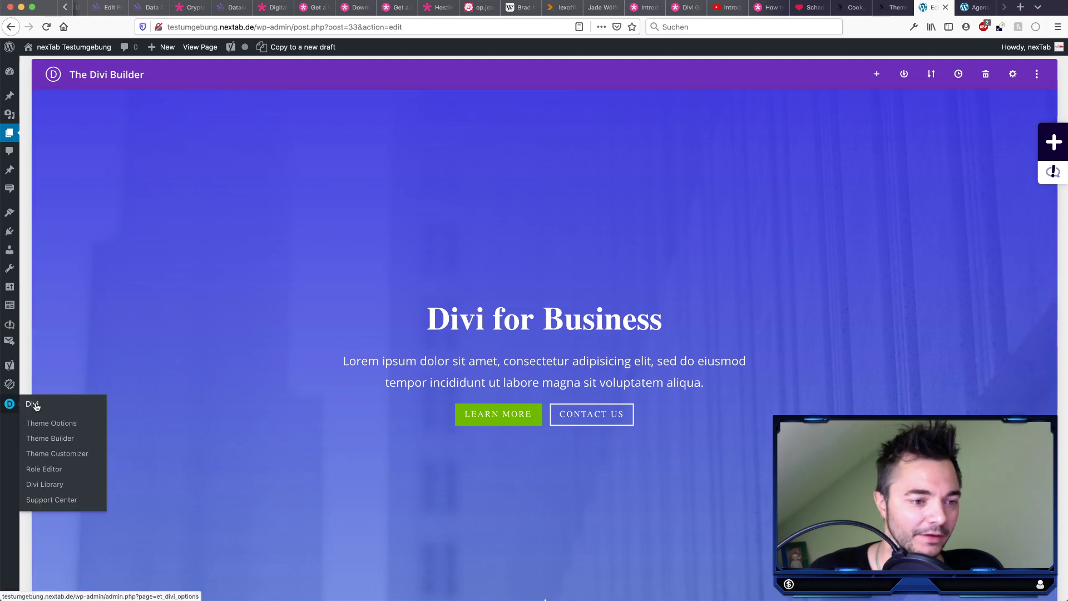
{"action": "right_click", "coordinate": [39, 426]}
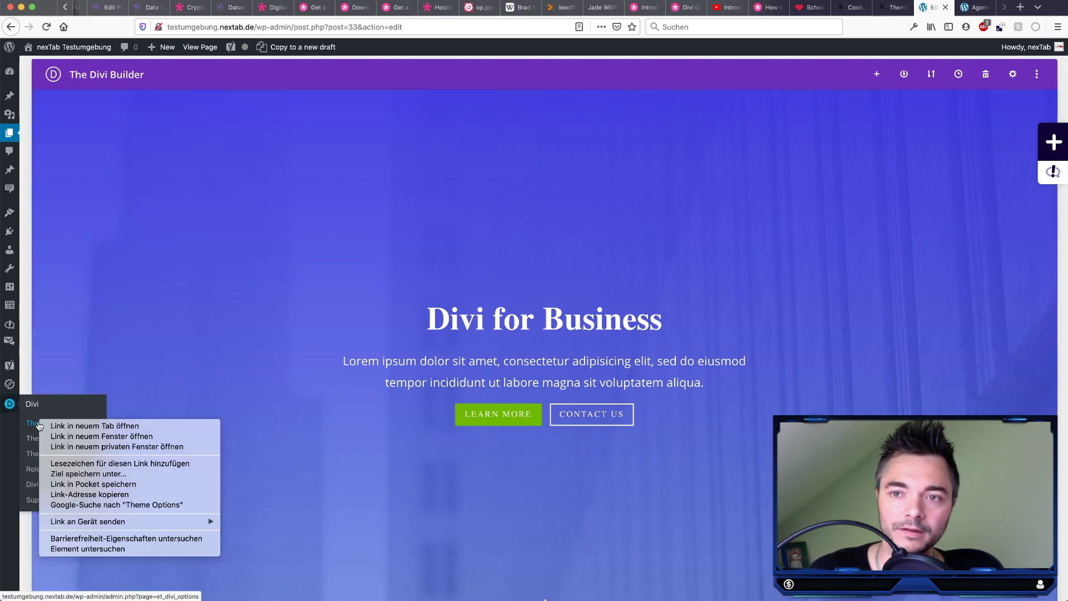
{"action": "left_click", "coordinate": [56, 425]}
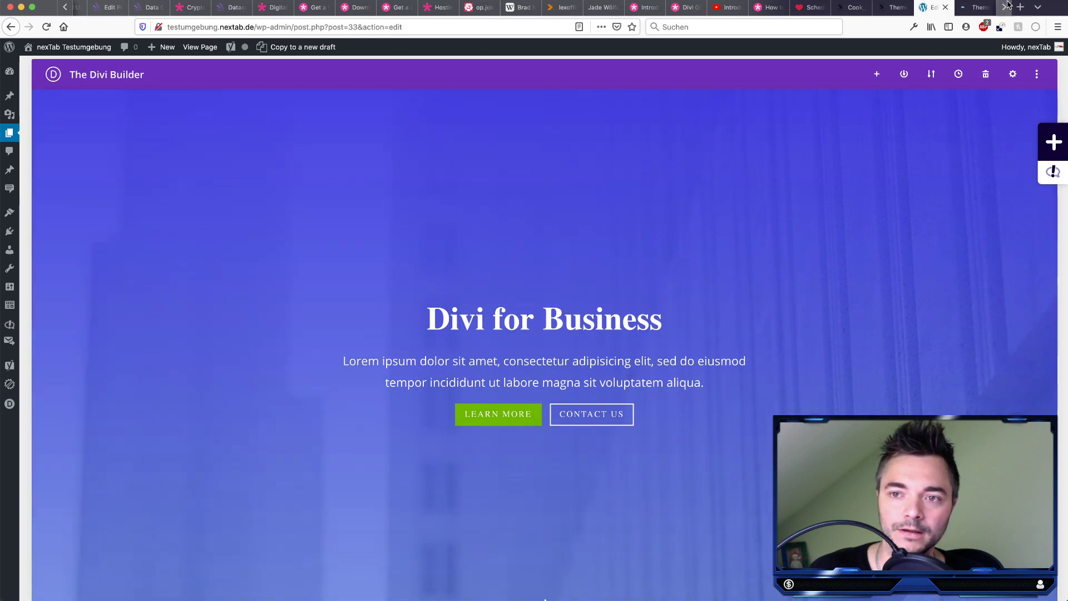
{"action": "left_click", "coordinate": [977, 11]}
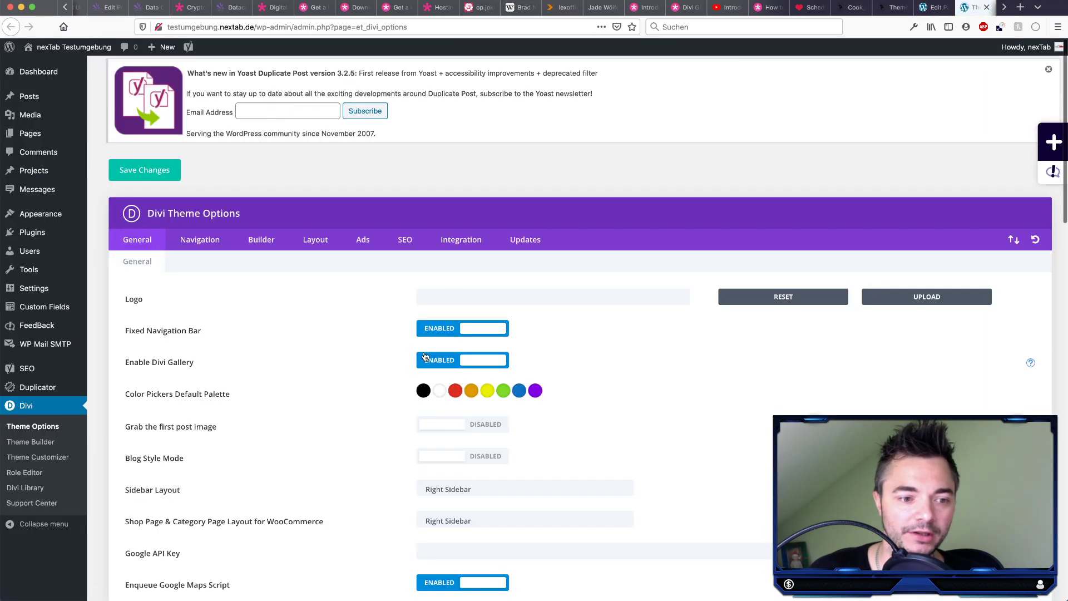
{"action": "scroll", "coordinate": [327, 316], "scroll_direction": "down", "scroll_amount": 3}
{"action": "scroll", "coordinate": [351, 383], "scroll_direction": "down", "scroll_amount": 3}
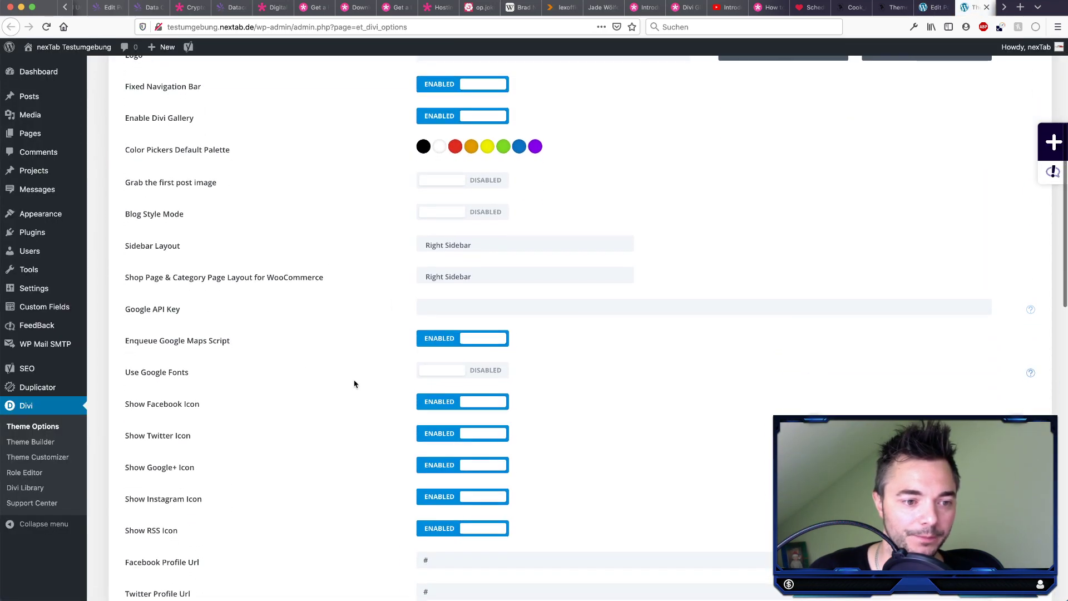
{"action": "left_click", "coordinate": [482, 371]}
{"action": "scroll", "coordinate": [402, 498], "scroll_direction": "down", "scroll_amount": 10}
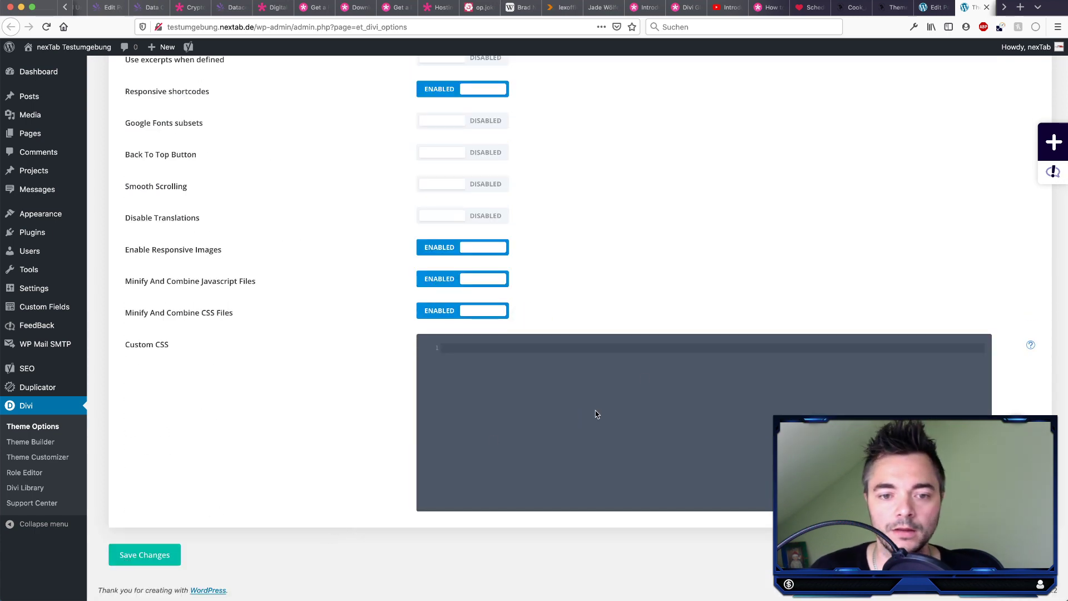
Step: Reload the live Agency Layout page and examine the fonts of its headings and text sections
{"action": "key", "text": "ctrl+Tab"}
{"action": "key", "text": "super+r"}
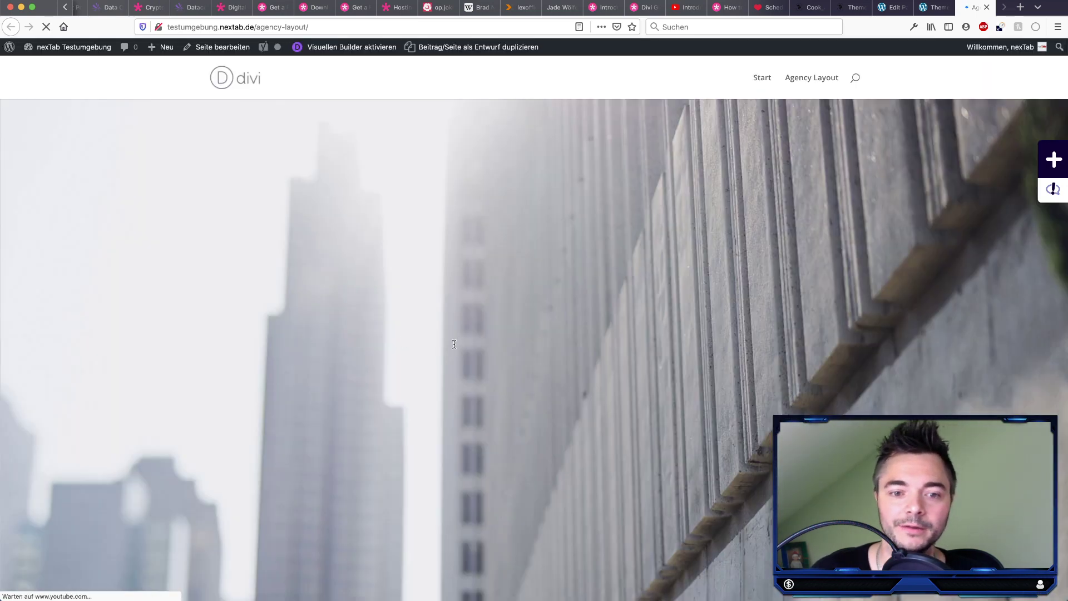
{"action": "scroll", "coordinate": [500, 350], "scroll_direction": "down", "scroll_amount": 8}
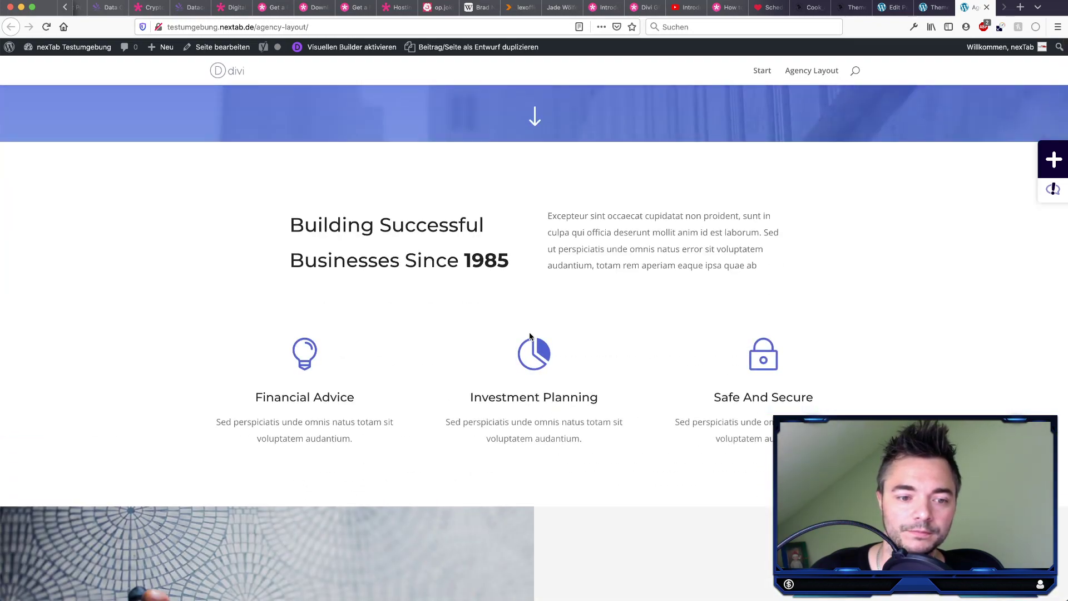
{"action": "scroll", "coordinate": [526, 385], "scroll_direction": "down", "scroll_amount": 6}
{"action": "scroll", "coordinate": [526, 385], "scroll_direction": "down", "scroll_amount": 3}
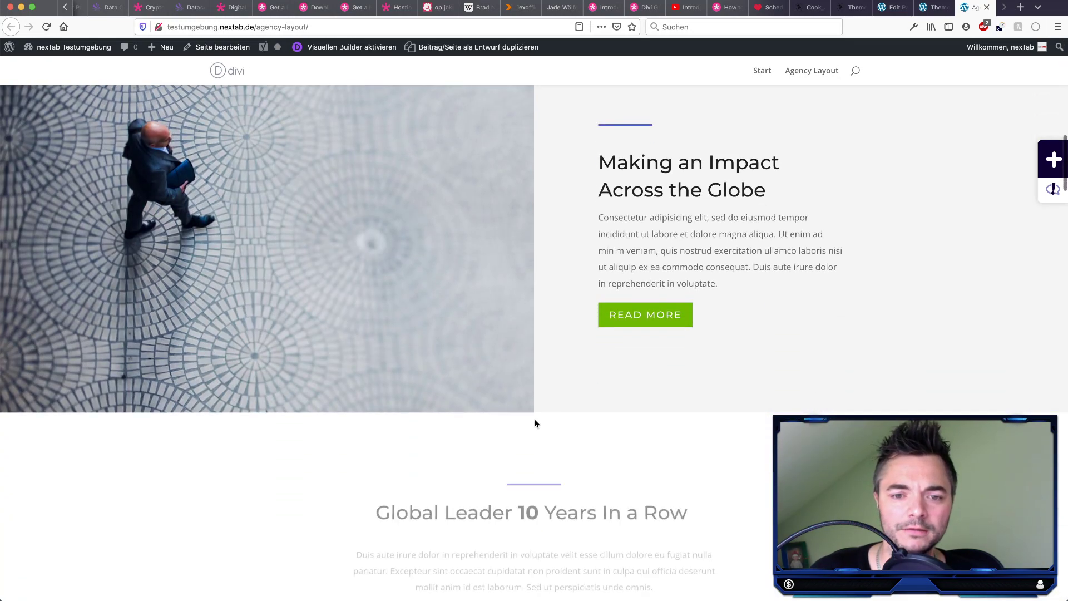
Step: Inspect the CSS of the "Making an Impact Across the Globe" heading and the paragraph below it
{"action": "right_click", "coordinate": [651, 159]}
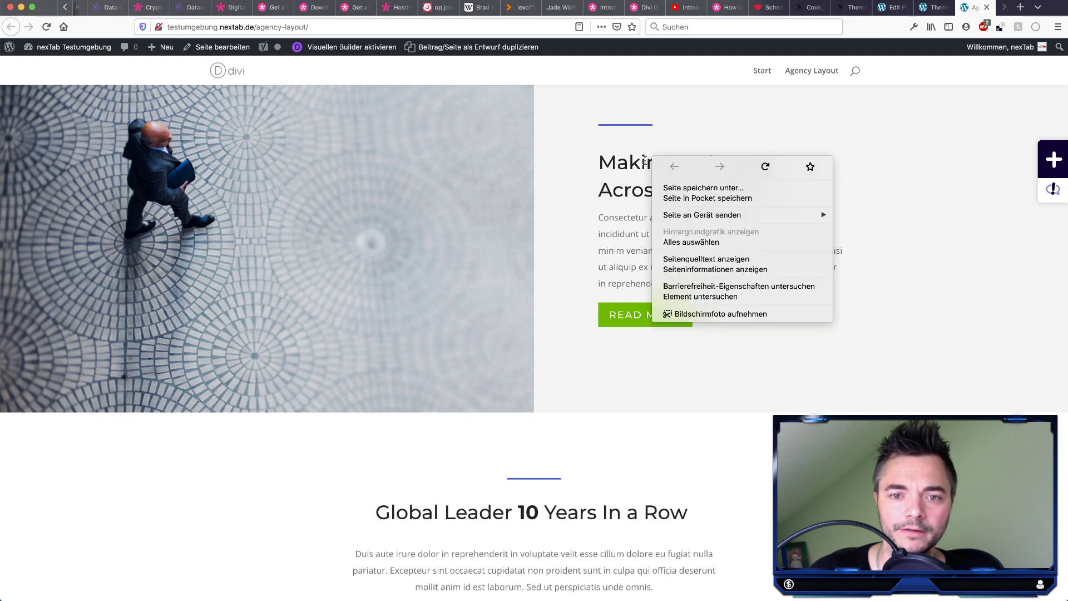
{"action": "left_click", "coordinate": [694, 305]}
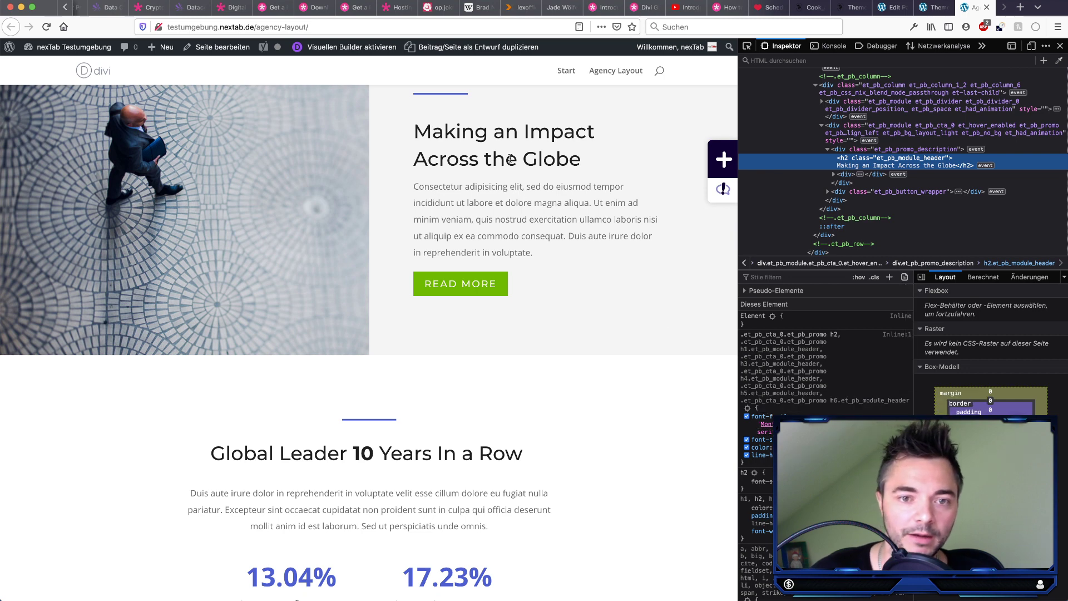
{"action": "right_click", "coordinate": [513, 181]}
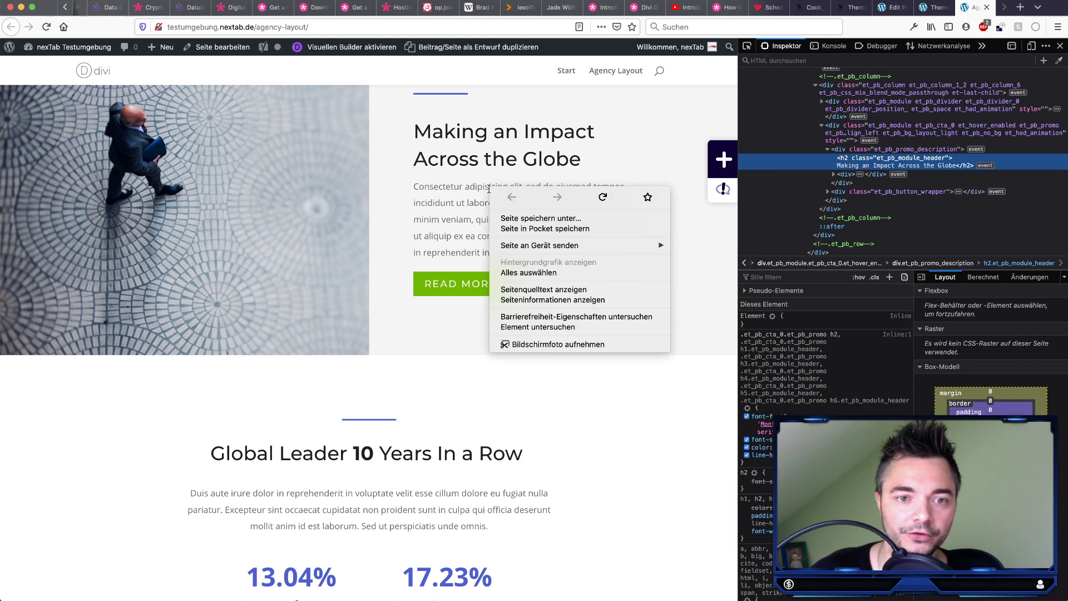
{"action": "left_click", "coordinate": [557, 328]}
{"action": "scroll", "coordinate": [802, 354], "scroll_direction": "down", "scroll_amount": 10}
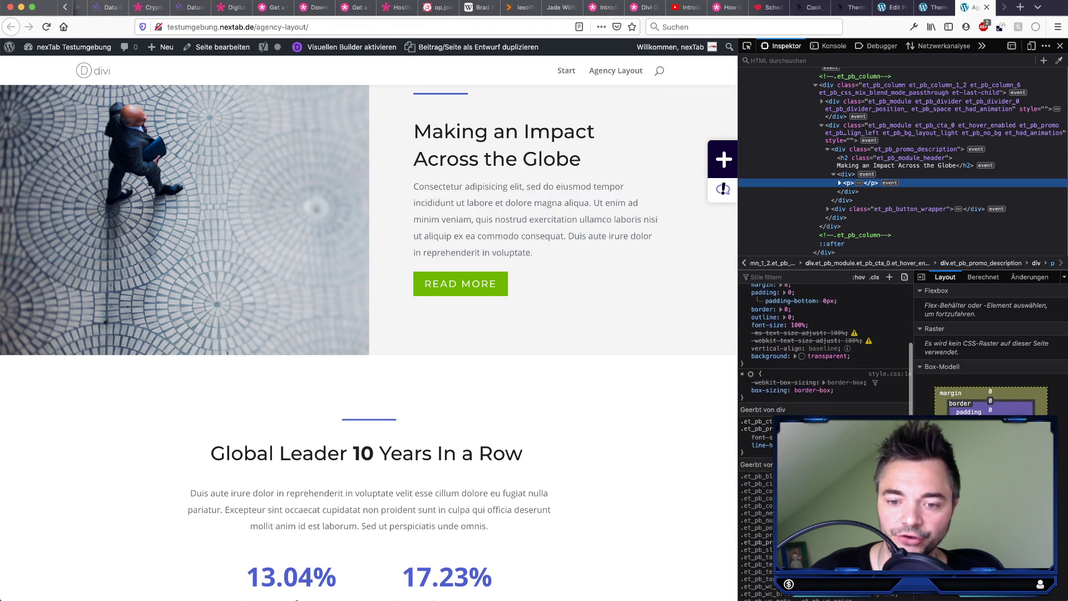
Step: Examine the inherited font rules of the paragraph below the "Making an Impact Across the Globe" heading
{"action": "scroll", "coordinate": [816, 406], "scroll_direction": "down", "scroll_amount": 5}
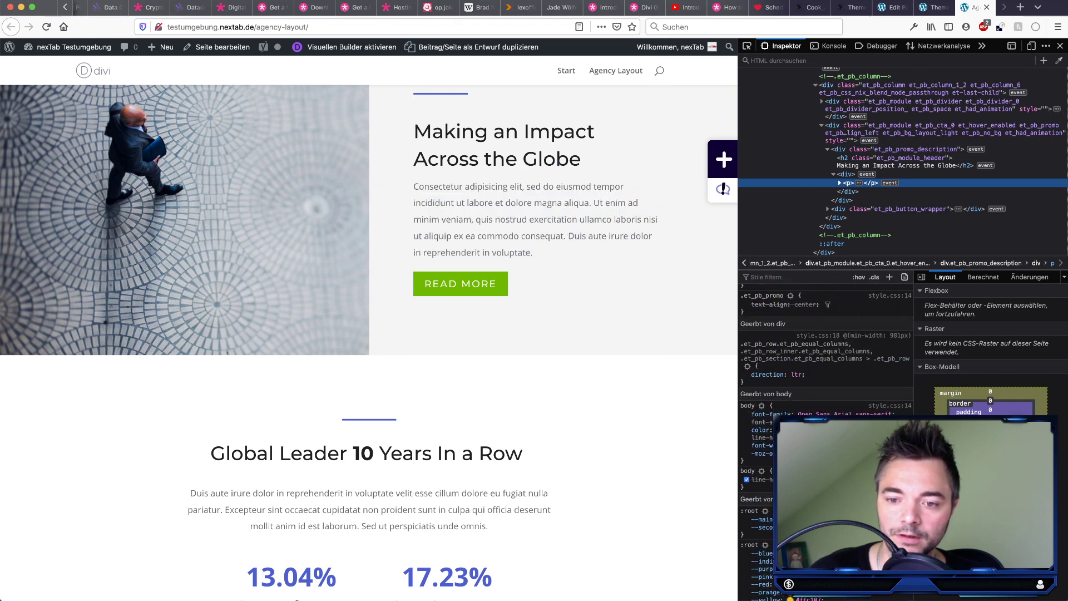
{"action": "mouse_move", "coordinate": [815, 406]}
{"action": "scroll", "coordinate": [544, 332], "scroll_direction": "up", "scroll_amount": 10}
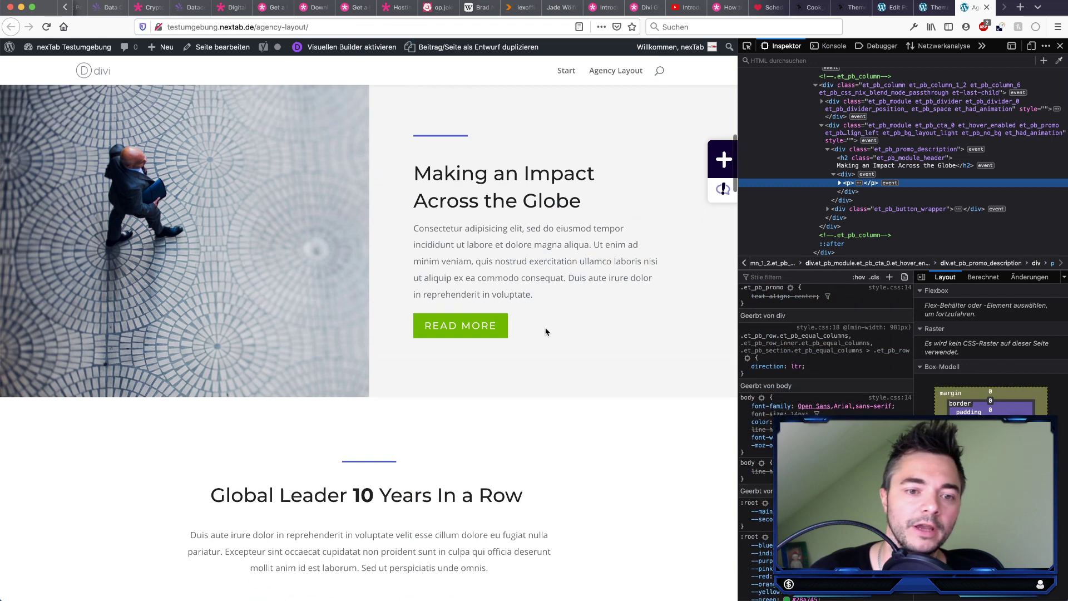
Step: Inspect the "Divi for Business" heading and examine the selector and font rules in its CSS
{"action": "scroll", "coordinate": [457, 334], "scroll_direction": "up", "scroll_amount": 10}
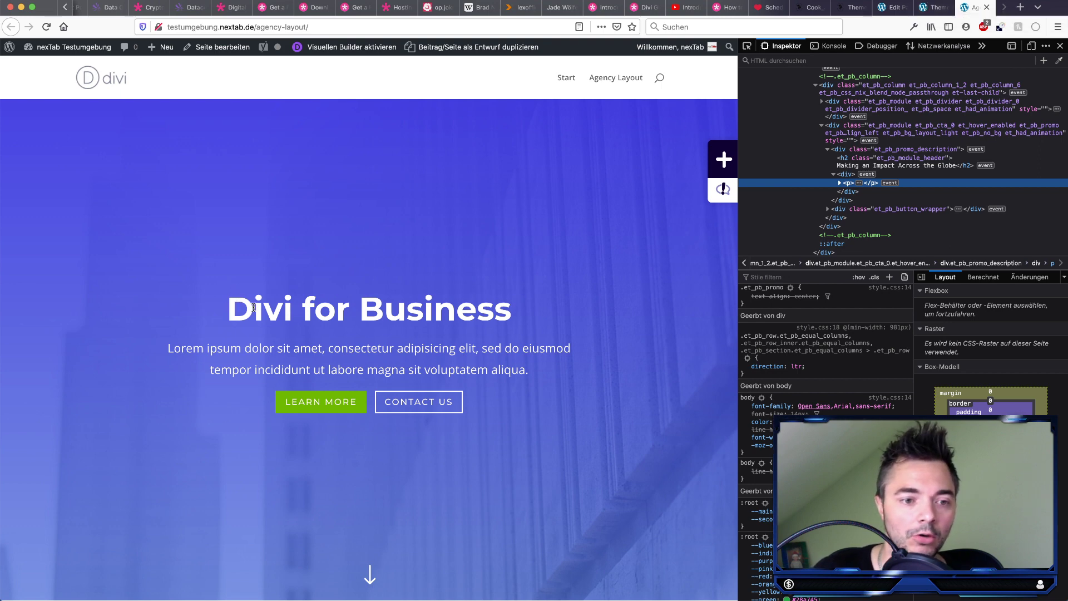
{"action": "left_click_drag", "start_coordinate": [226, 309], "coordinate": [514, 316]}
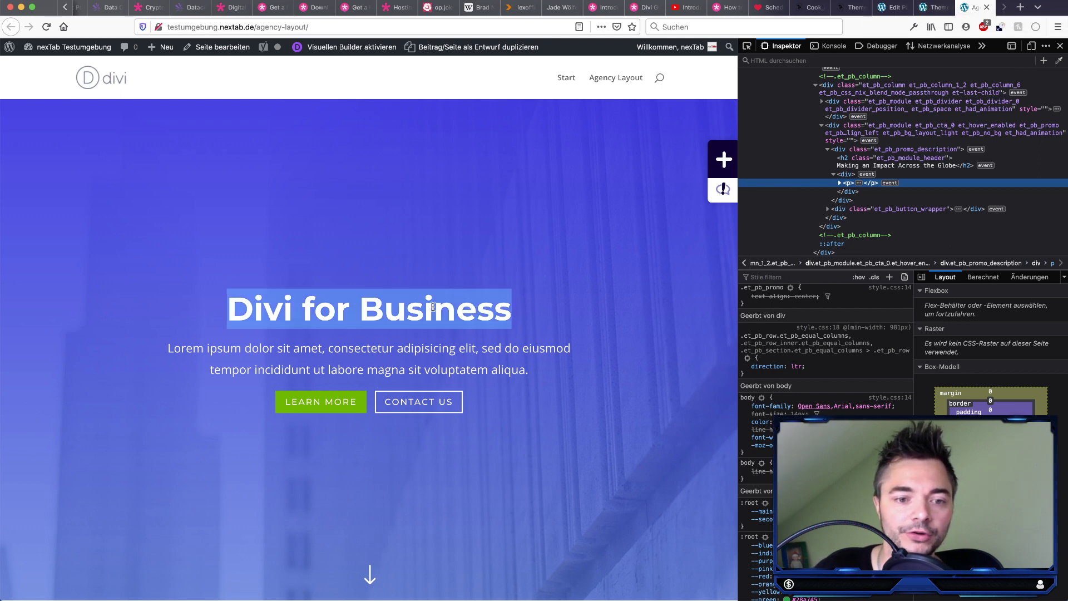
{"action": "right_click", "coordinate": [433, 305]}
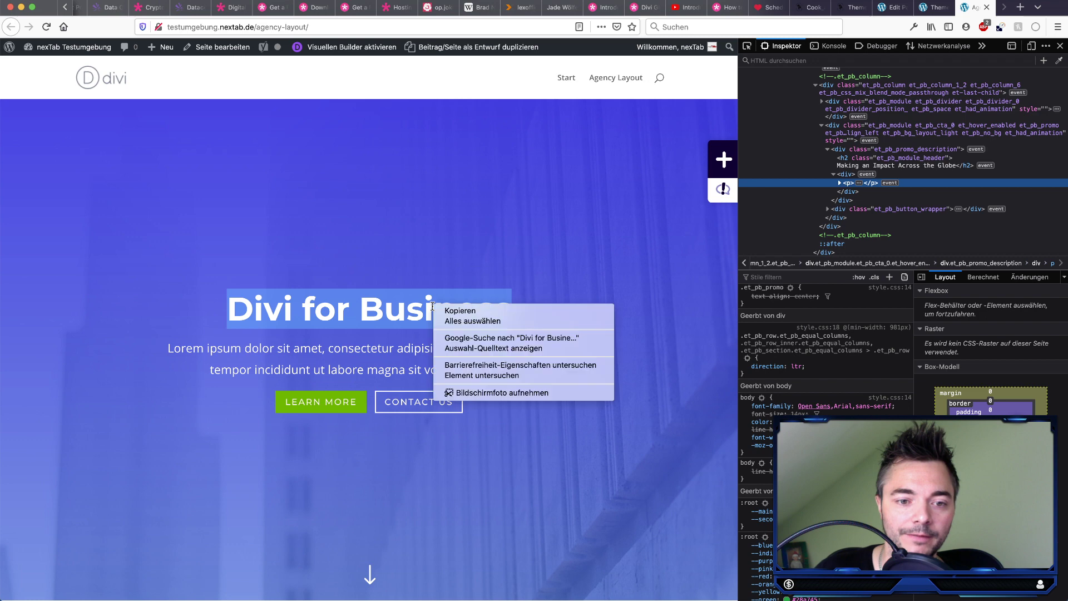
{"action": "left_click", "coordinate": [462, 375]}
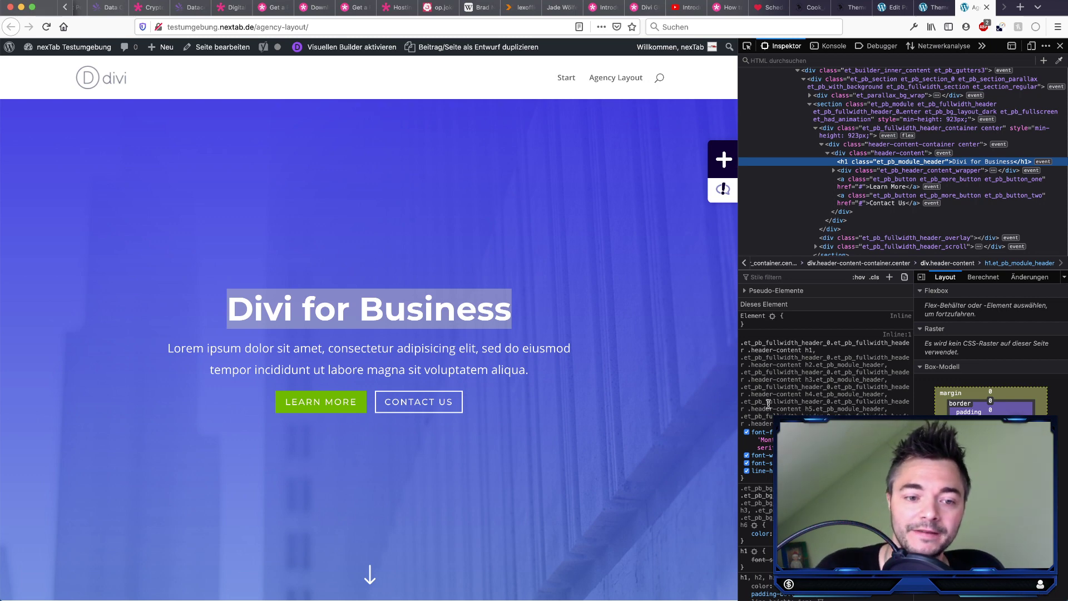
{"action": "left_click", "coordinate": [234, 307]}
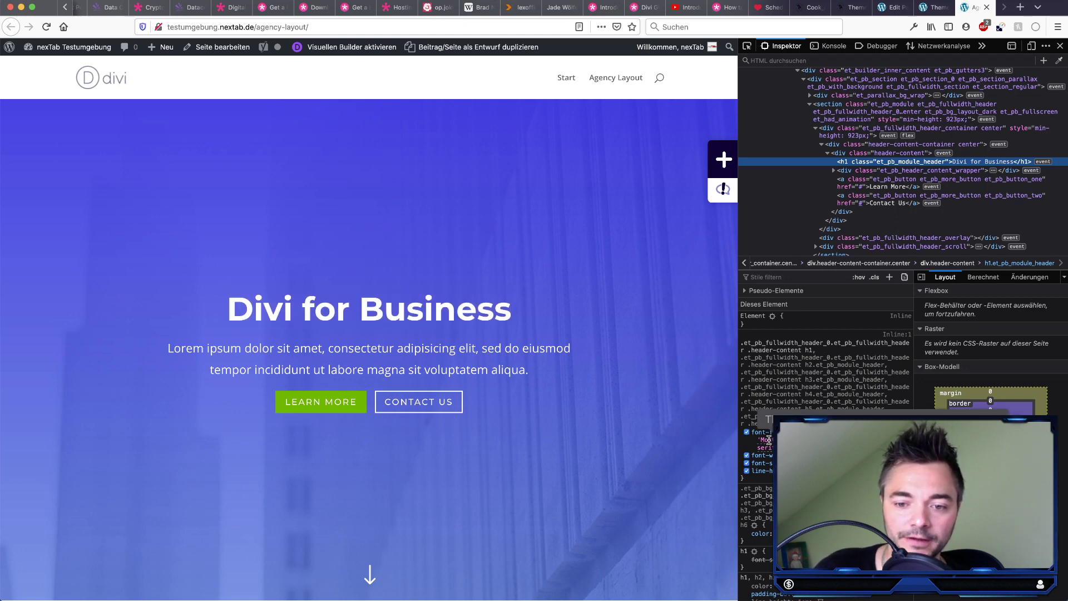
{"action": "left_click", "coordinate": [811, 349]}
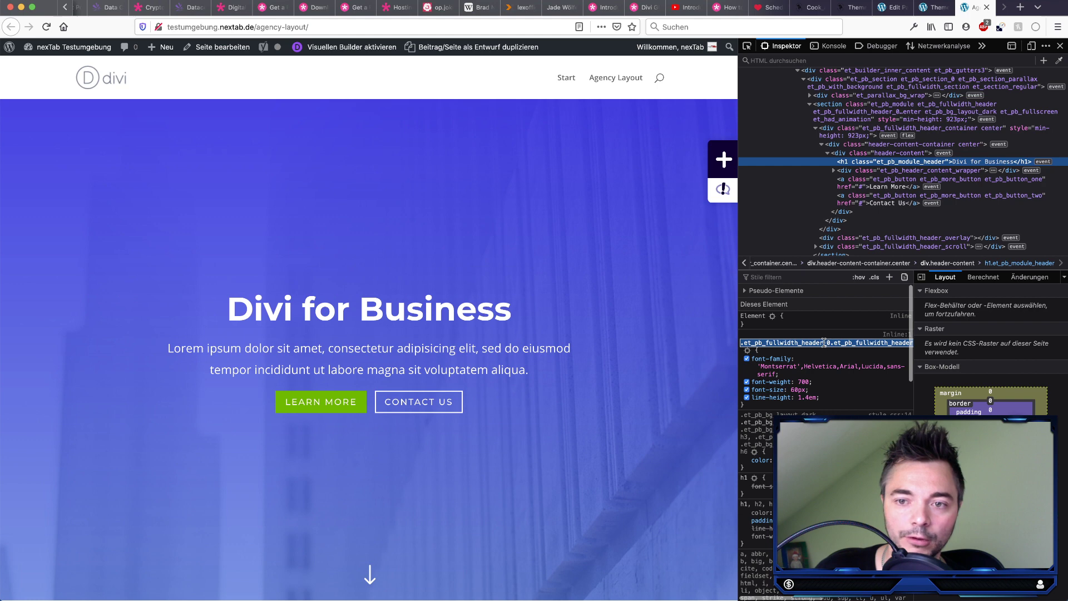
{"action": "left_click", "coordinate": [593, 352]}
{"action": "scroll", "coordinate": [846, 192], "scroll_direction": "up", "scroll_amount": 1}
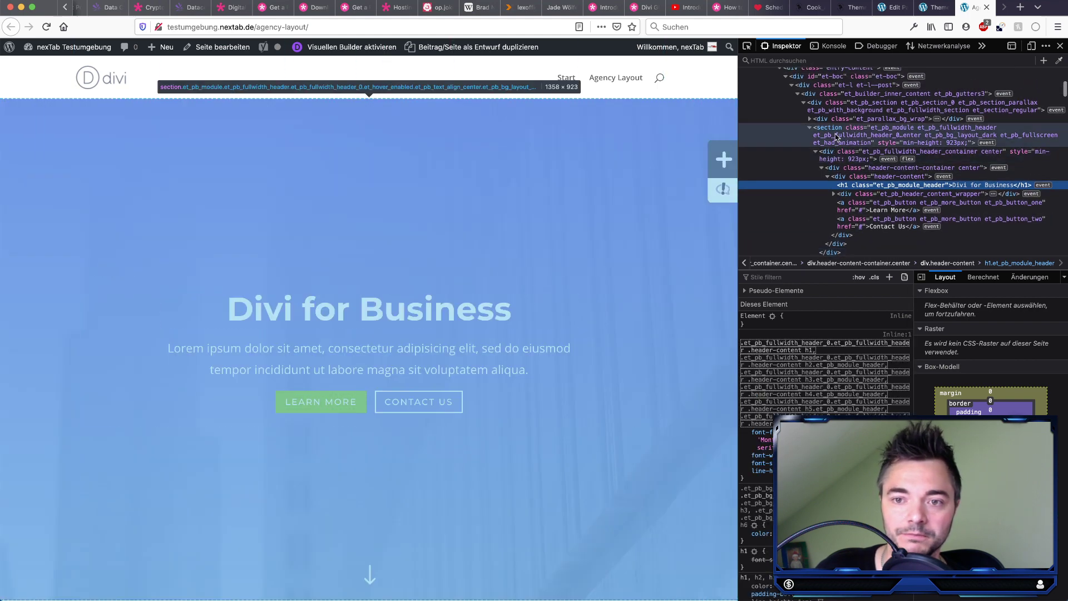
Step: Inspect the full-width header section element and expand its complete class attribute
{"action": "left_click", "coordinate": [837, 137]}
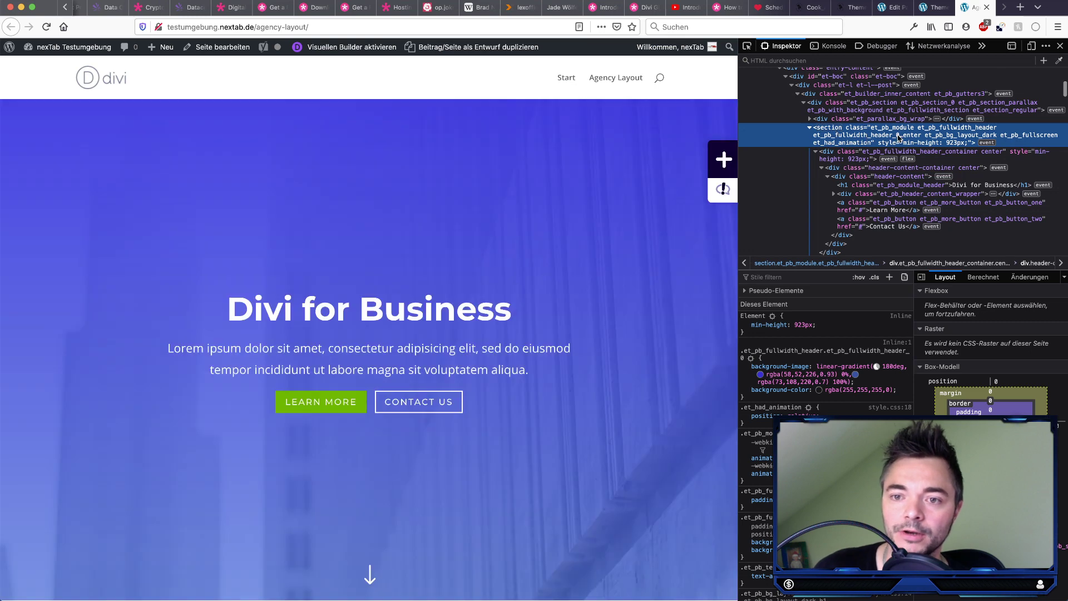
{"action": "double_click", "coordinate": [900, 137]}
{"action": "key", "text": "Escape"}
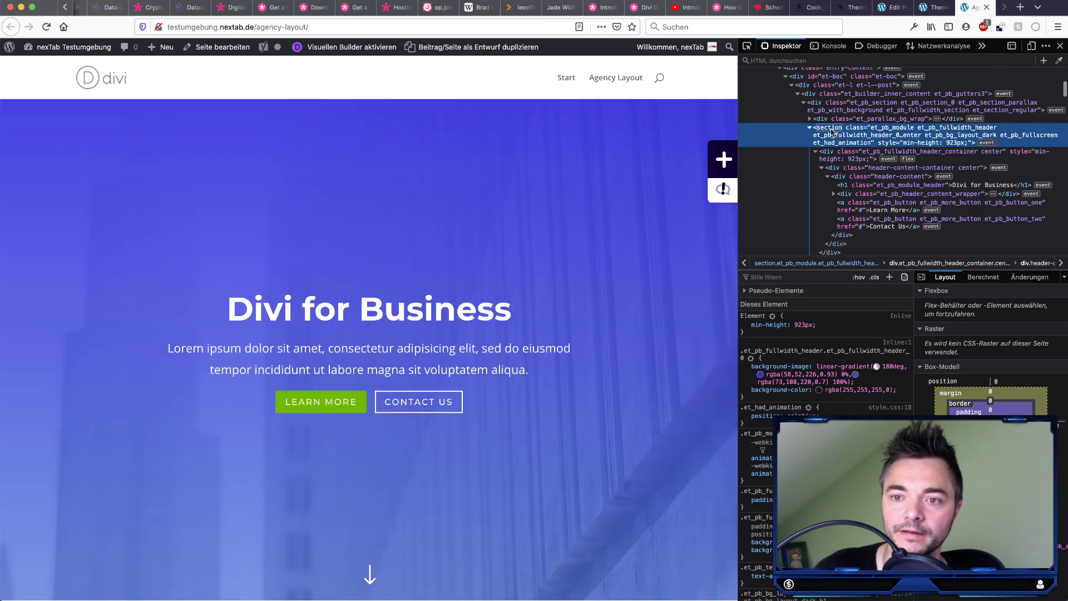
{"action": "double_click", "coordinate": [869, 139]}
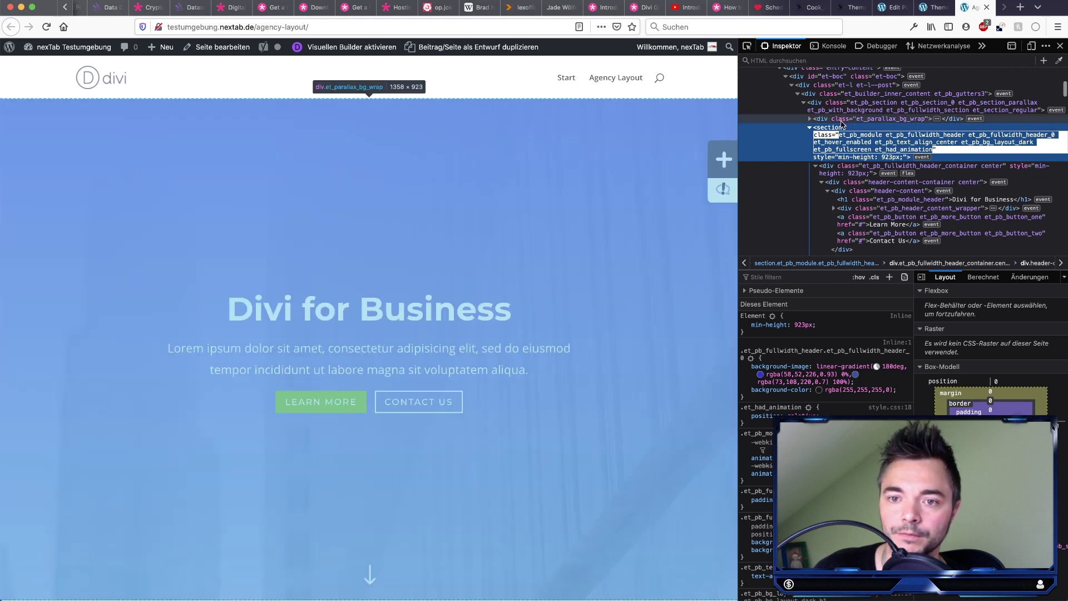
{"action": "scroll", "coordinate": [845, 170], "scroll_direction": "down", "scroll_amount": 8}
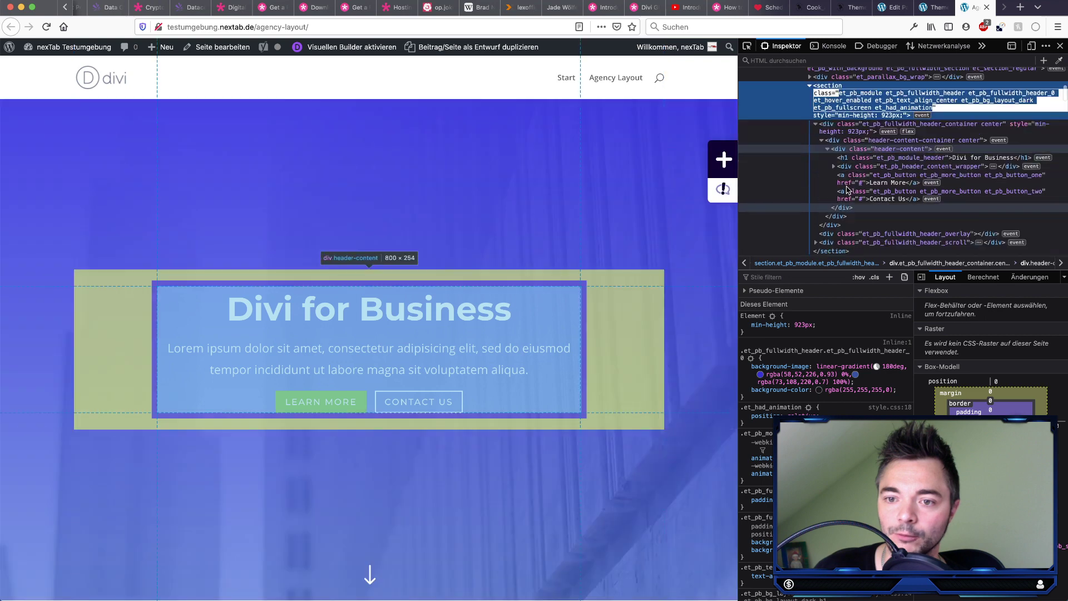
Step: Inspect the paragraph beside "Building Successful Businesses Since 1985" and the regular section element that encloses it
{"action": "scroll", "coordinate": [456, 257], "scroll_direction": "down", "scroll_amount": 5}
{"action": "scroll", "coordinate": [456, 256], "scroll_direction": "down", "scroll_amount": 3}
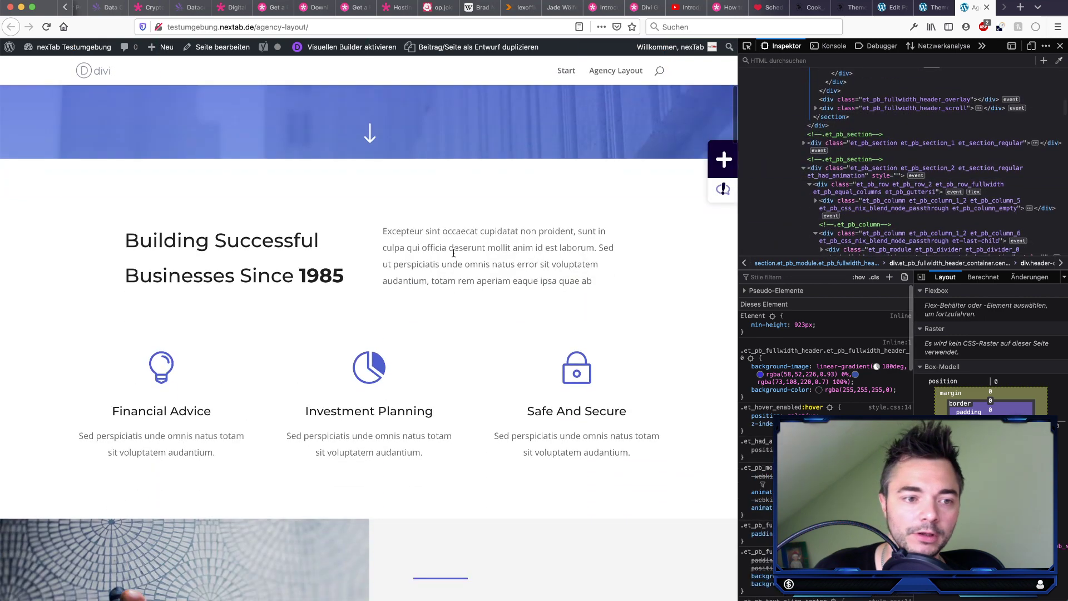
{"action": "right_click", "coordinate": [438, 228]}
{"action": "left_click", "coordinate": [485, 369]}
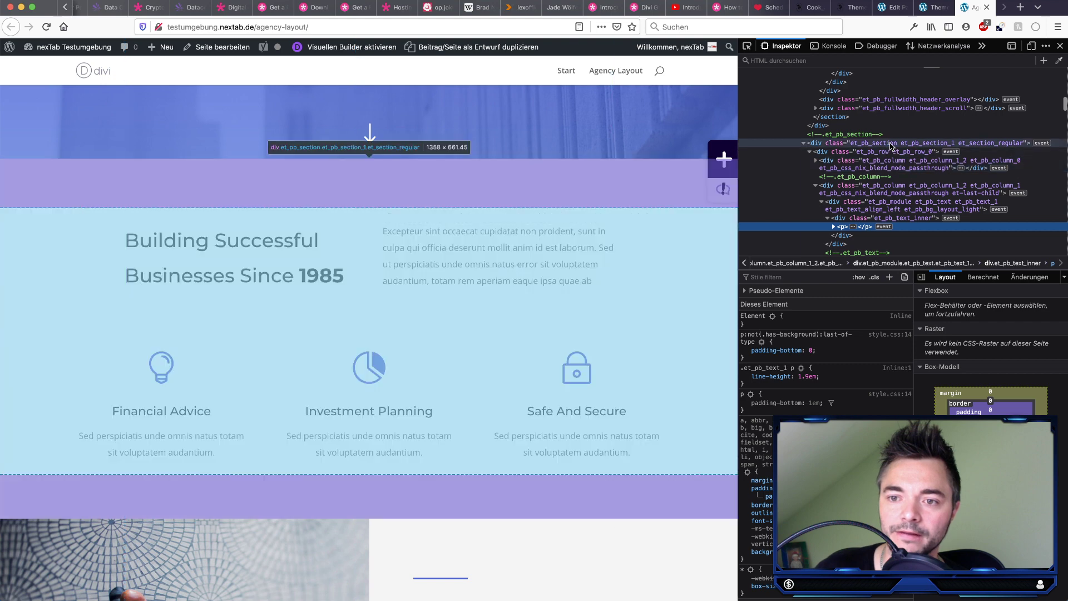
{"action": "left_click", "coordinate": [891, 144]}
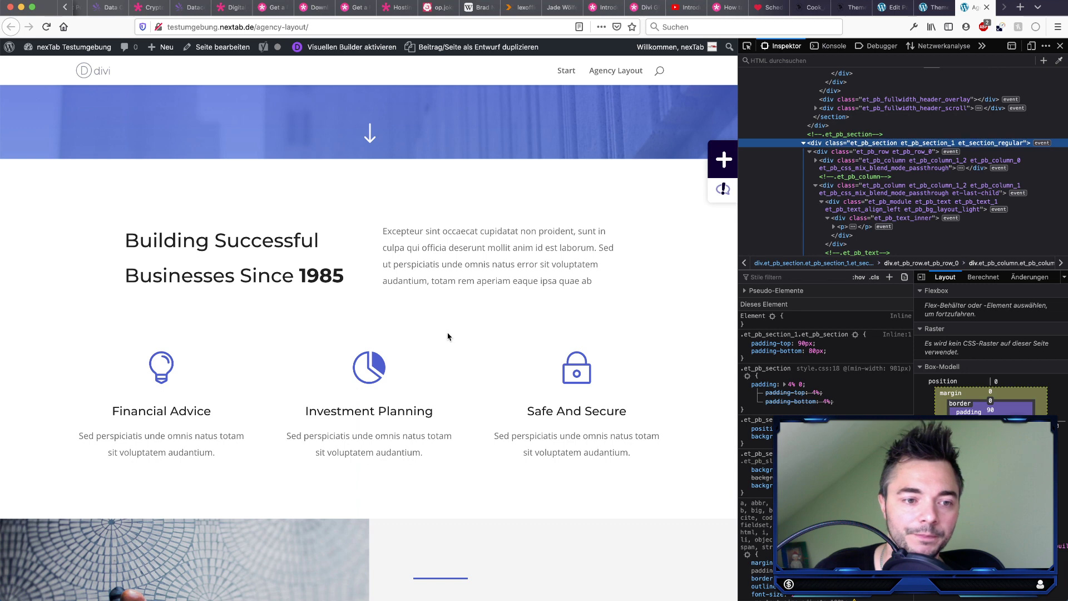
Step: Inspect the Investment Planning and Safe And Secure icons and examine their CSS selectors, font size and color rules
{"action": "right_click", "coordinate": [381, 362]}
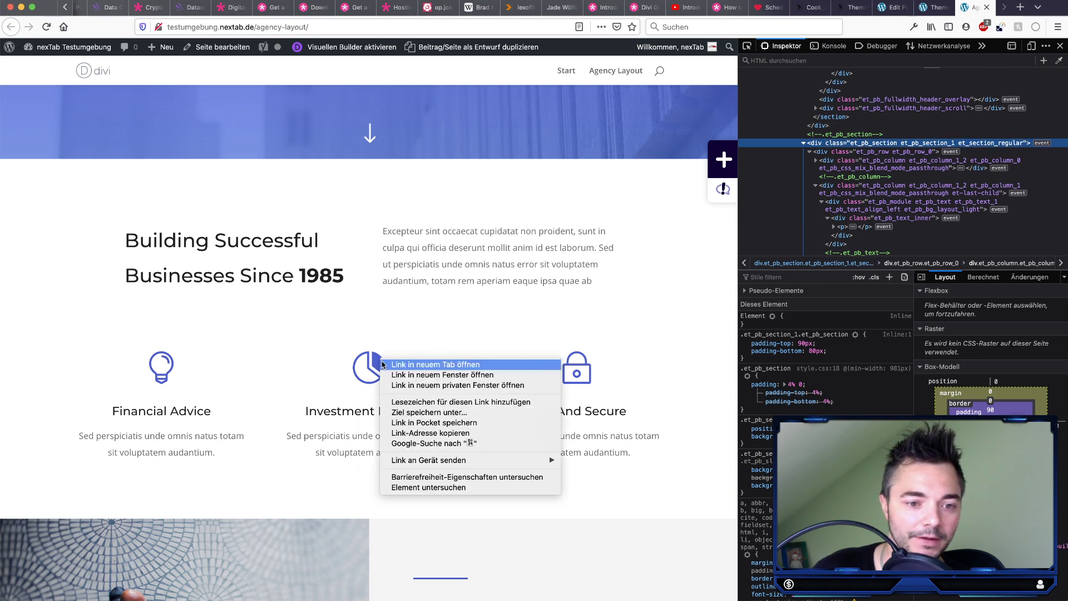
{"action": "left_click", "coordinate": [441, 491]}
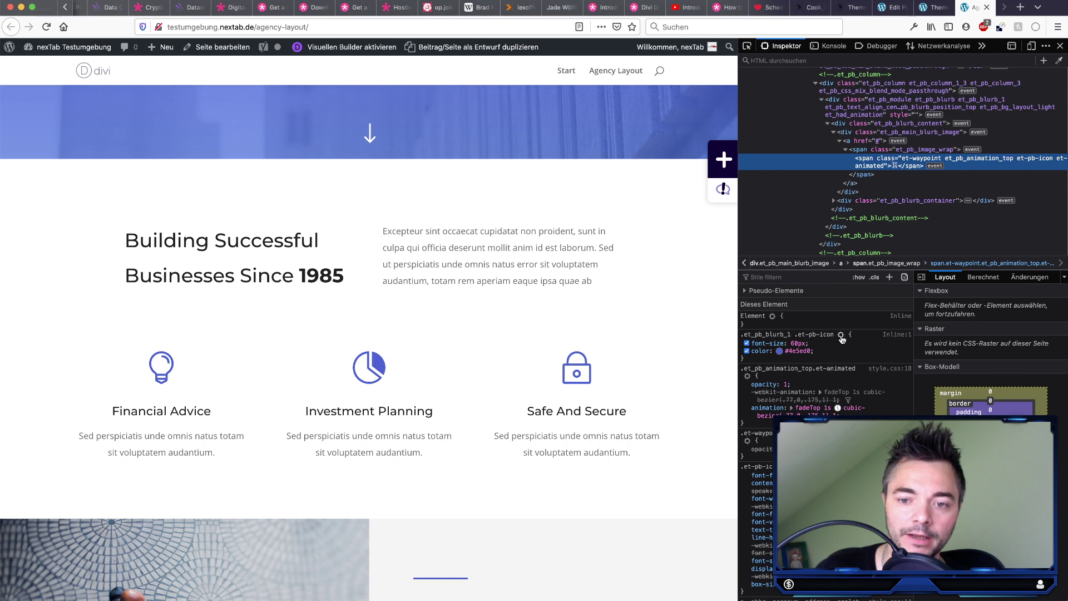
{"action": "right_click", "coordinate": [586, 375]}
{"action": "left_click", "coordinate": [654, 498]}
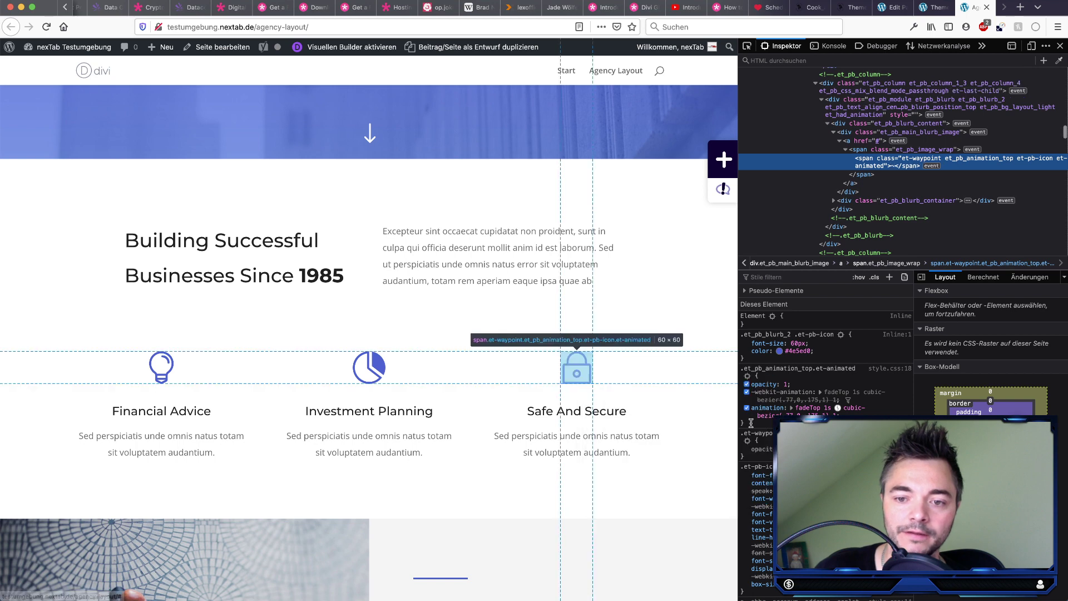
{"action": "left_click", "coordinate": [803, 335]}
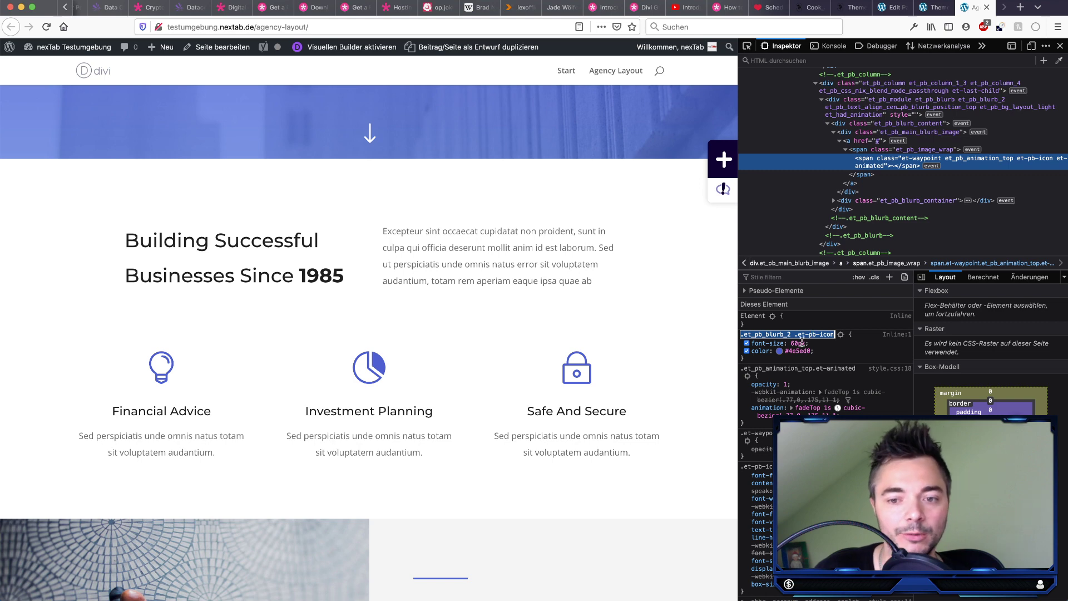
{"action": "left_click", "coordinate": [512, 394]}
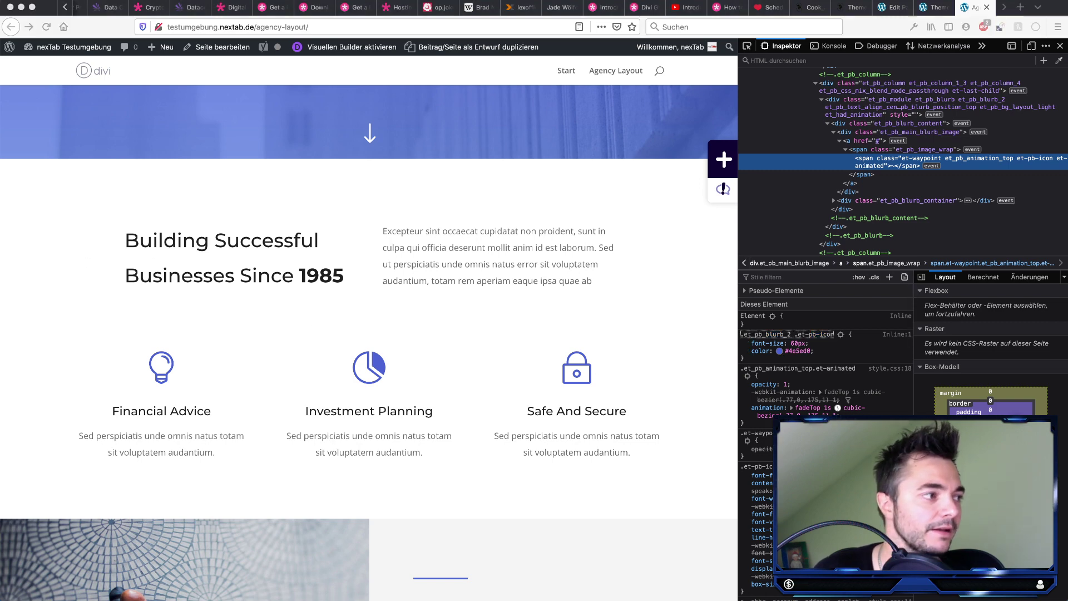
Step: Inspect the Financial Advice icon and examine its blurb-specific CSS rule
{"action": "left_click", "coordinate": [466, 384]}
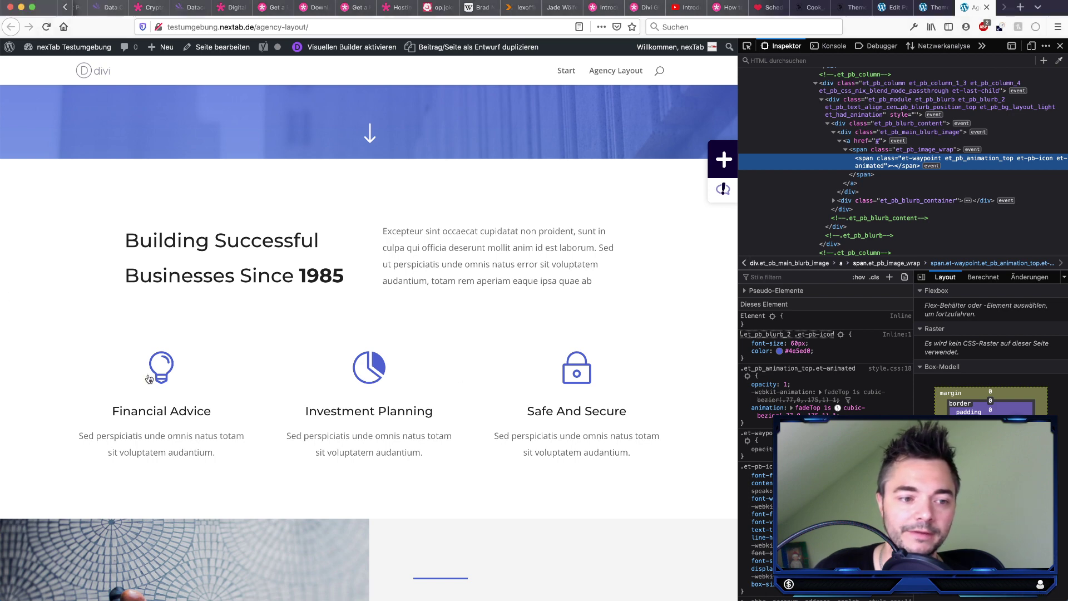
{"action": "right_click", "coordinate": [168, 367]}
{"action": "left_click", "coordinate": [231, 498]}
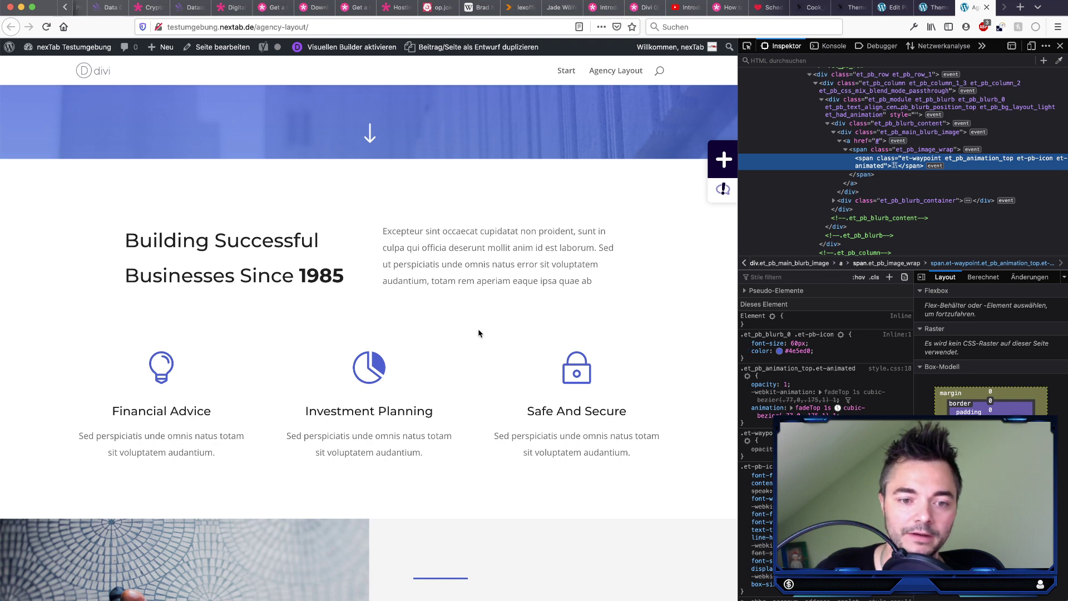
{"action": "scroll", "coordinate": [479, 333], "scroll_direction": "down", "scroll_amount": 3}
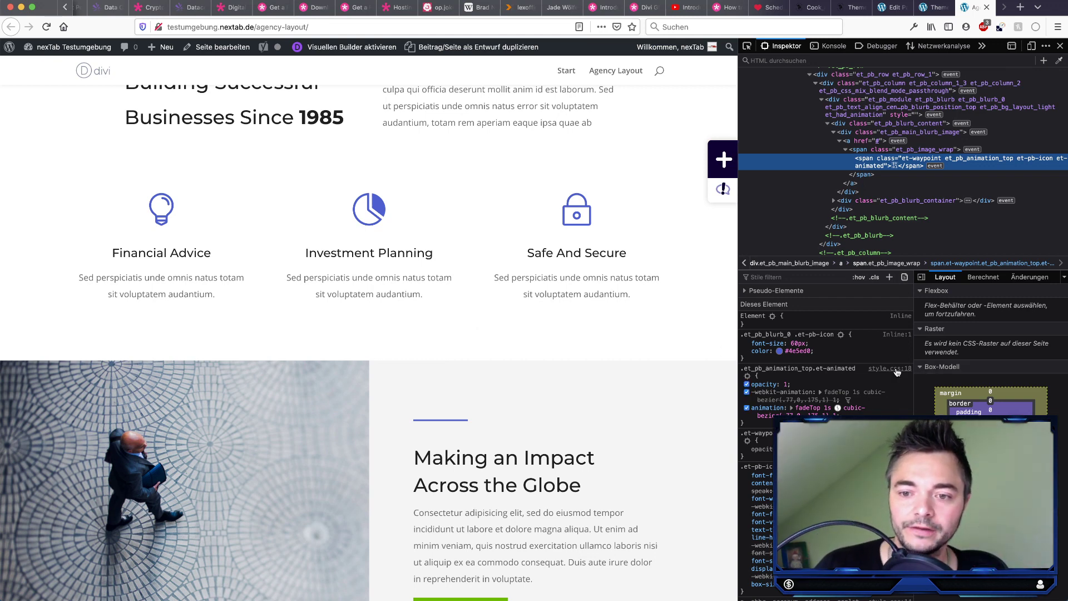
{"action": "scroll", "coordinate": [396, 303], "scroll_direction": "up", "scroll_amount": 1}
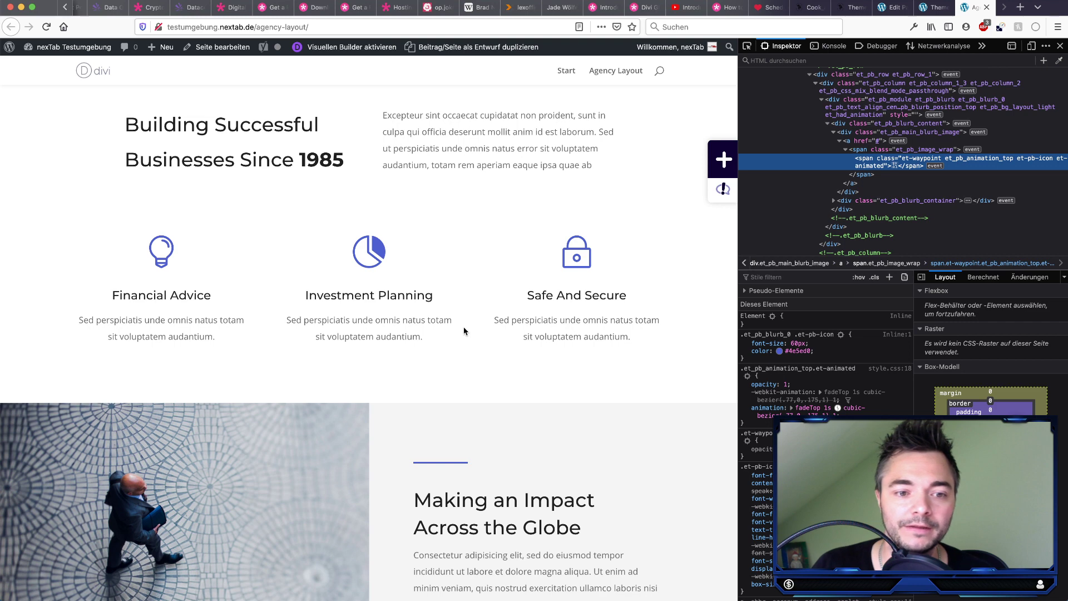
{"action": "scroll", "coordinate": [462, 327], "scroll_direction": "up", "scroll_amount": 2}
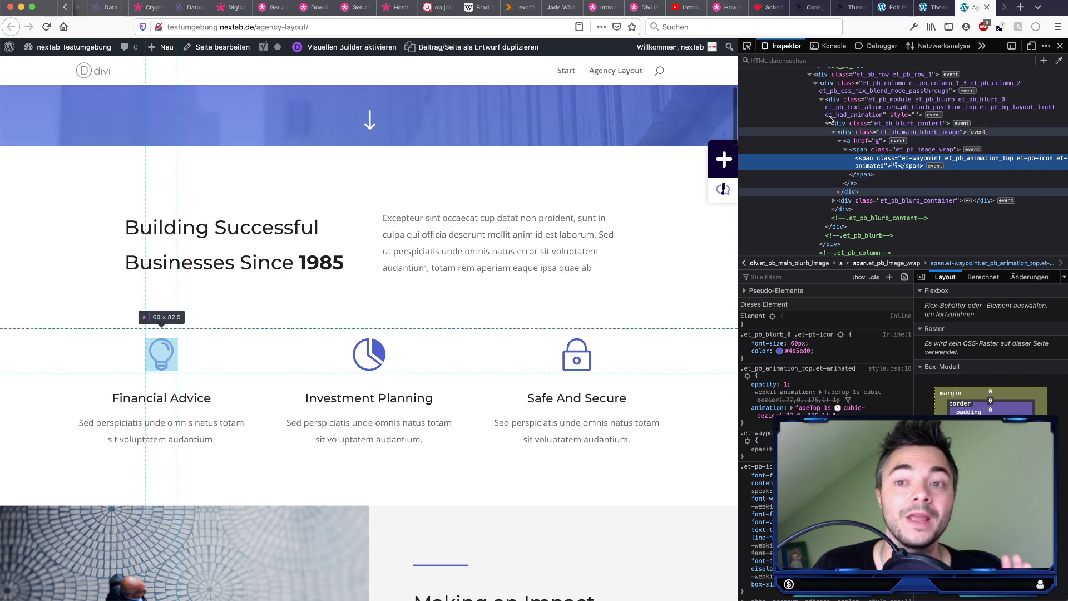
Step: Return to the page editor and open the settings of the Financial Advice blurb module
{"action": "left_click", "coordinate": [889, 10]}
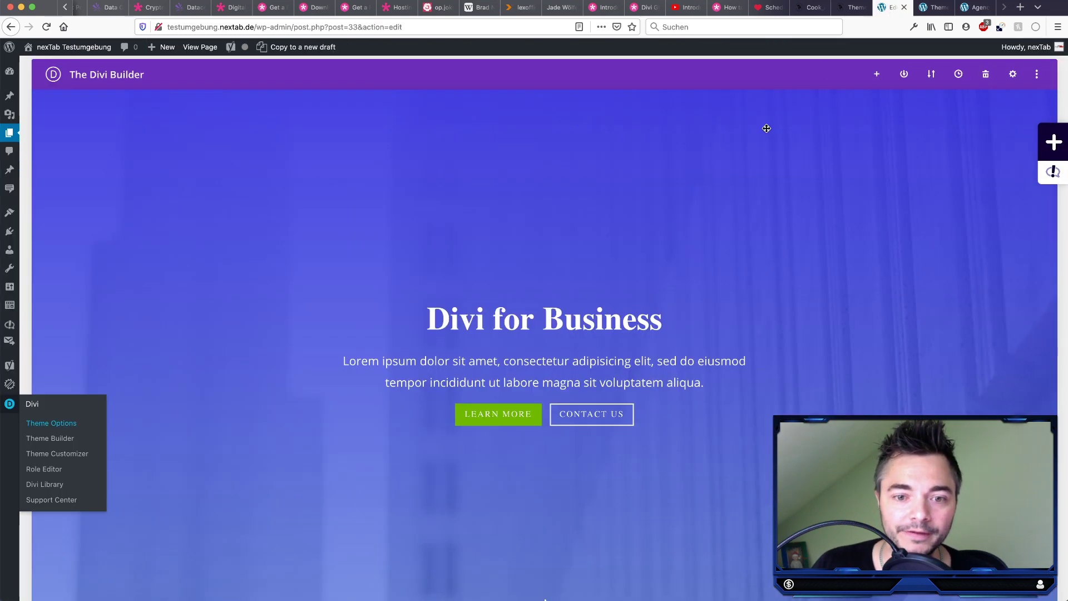
{"action": "scroll", "coordinate": [686, 296], "scroll_direction": "down", "scroll_amount": 10}
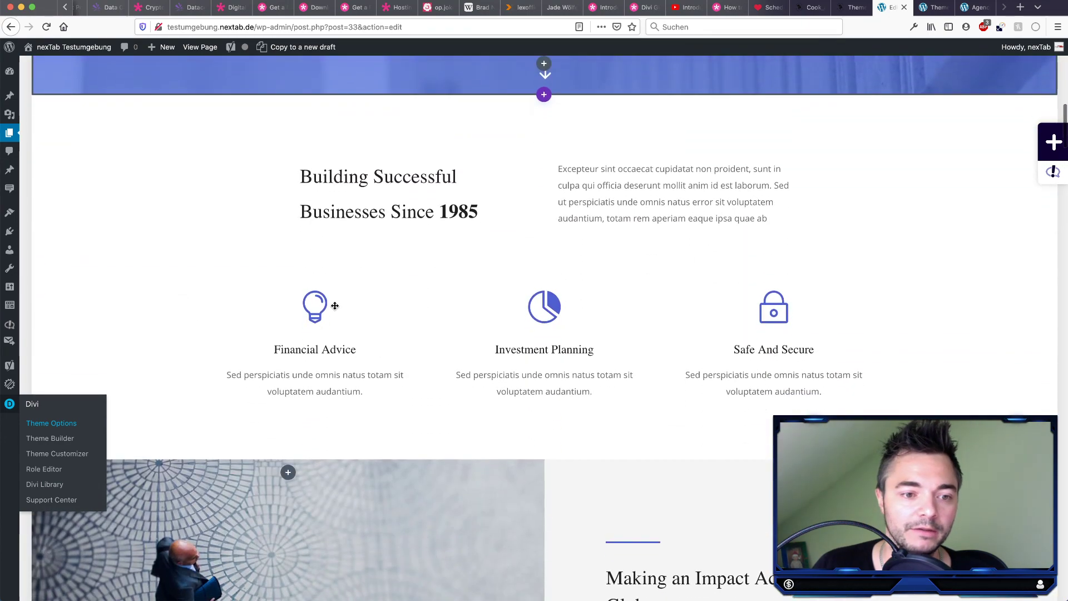
{"action": "left_click", "coordinate": [292, 257]}
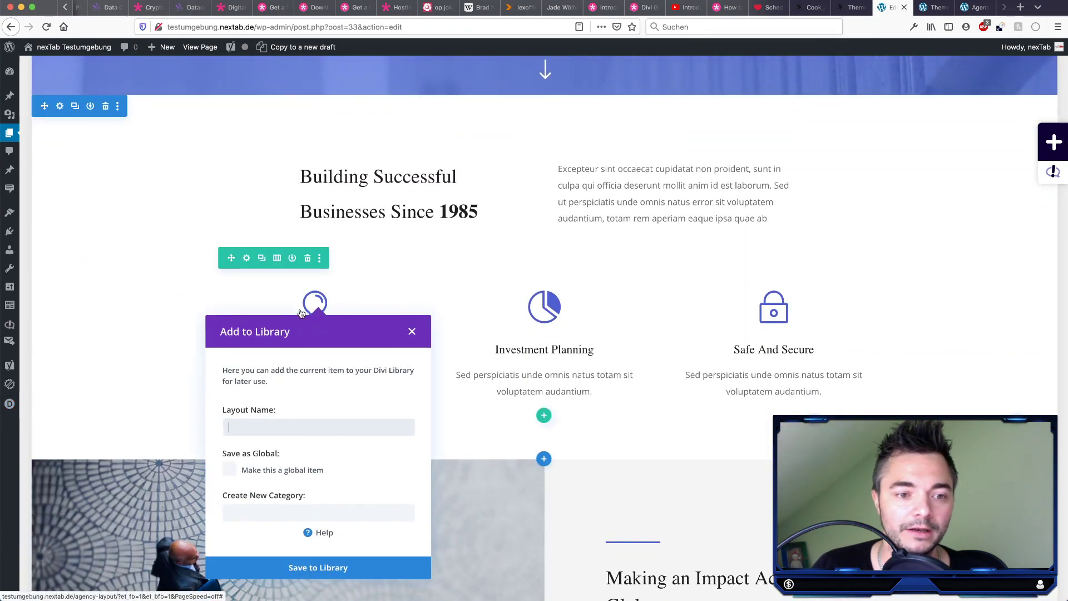
{"action": "left_click", "coordinate": [408, 332]}
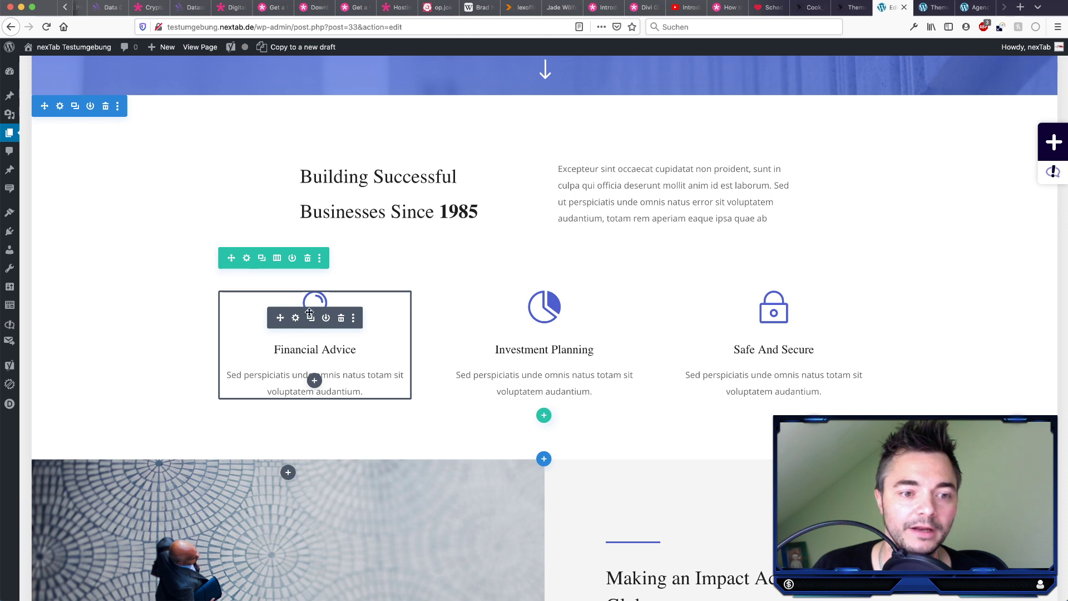
{"action": "left_click", "coordinate": [295, 318]}
{"action": "scroll", "coordinate": [164, 272], "scroll_direction": "down", "scroll_amount": 5}
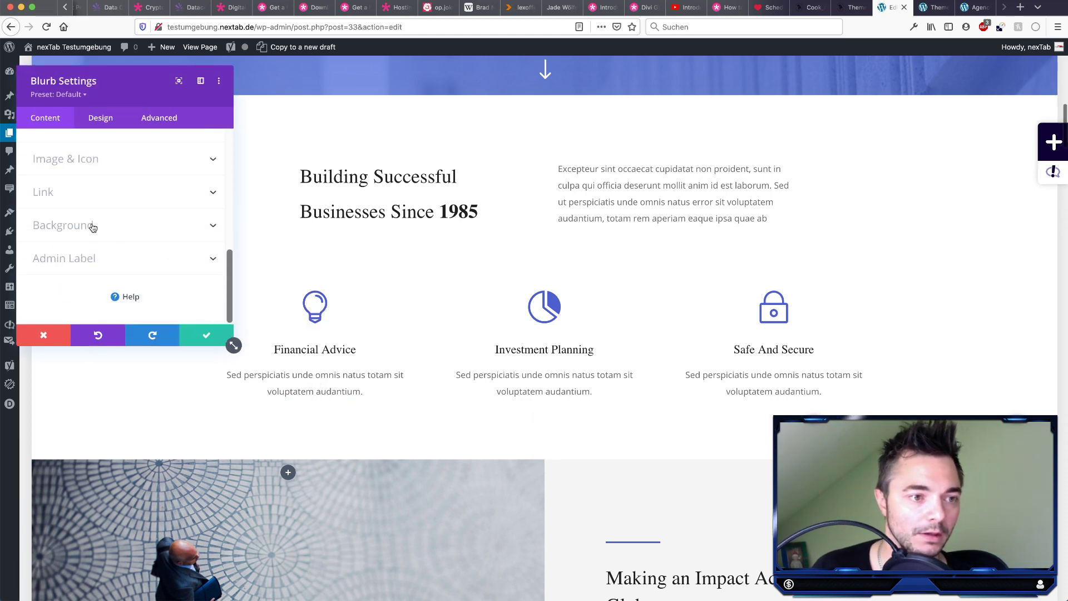
Step: Set the Financial Advice blurb's icon color to #e09900, enlarging the settings window and moving it clear of the icon
{"action": "left_click", "coordinate": [93, 160]}
{"action": "left_click", "coordinate": [97, 119]}
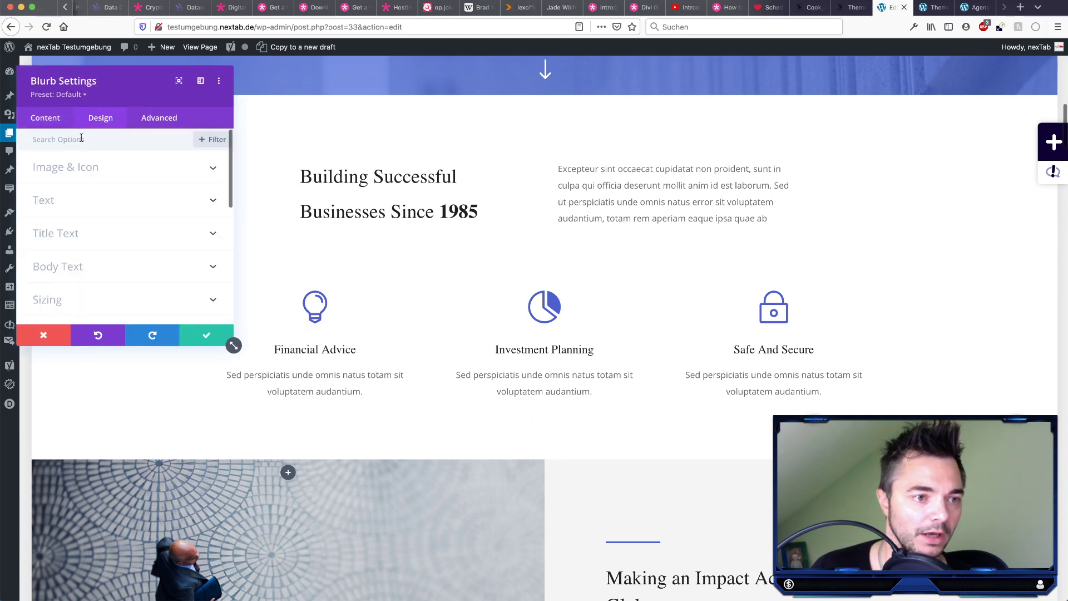
{"action": "left_click_drag", "start_coordinate": [234, 345], "coordinate": [349, 507]}
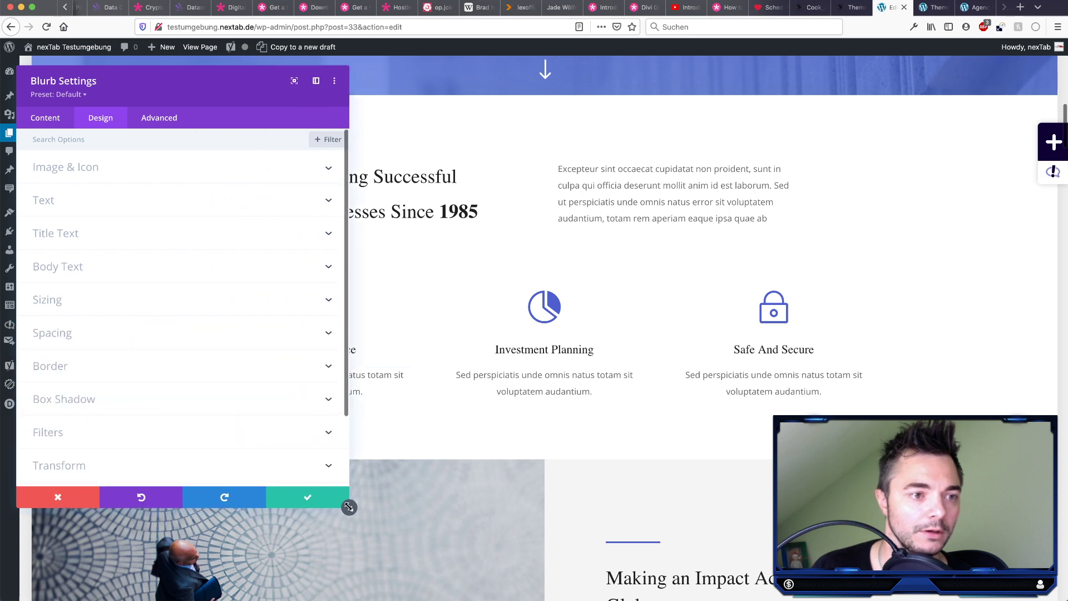
{"action": "left_click", "coordinate": [105, 166]}
{"action": "left_click", "coordinate": [121, 219]}
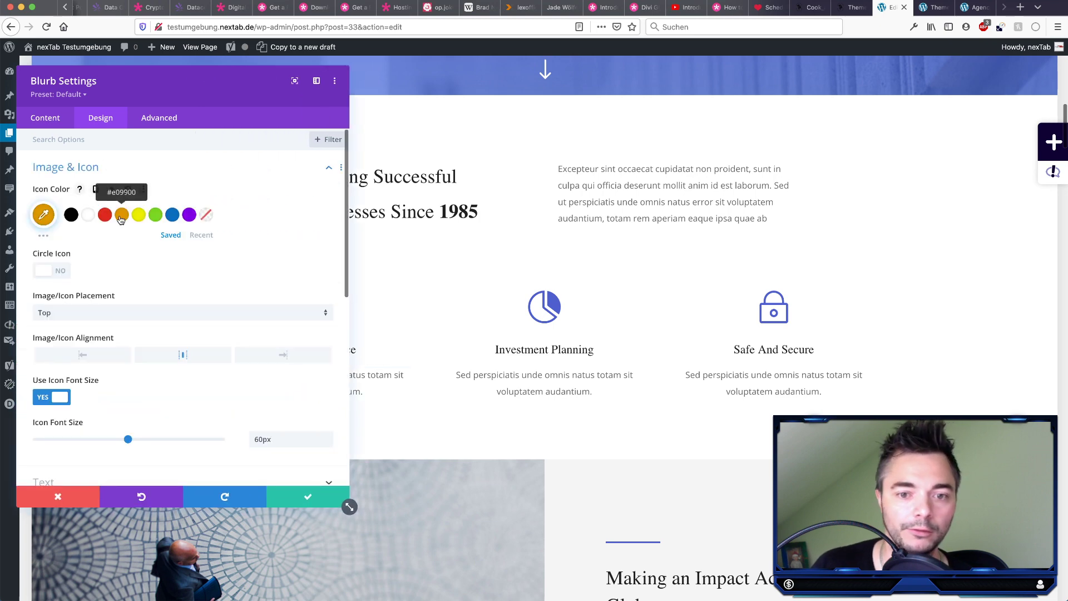
{"action": "left_click_drag", "start_coordinate": [152, 90], "coordinate": [798, 143]}
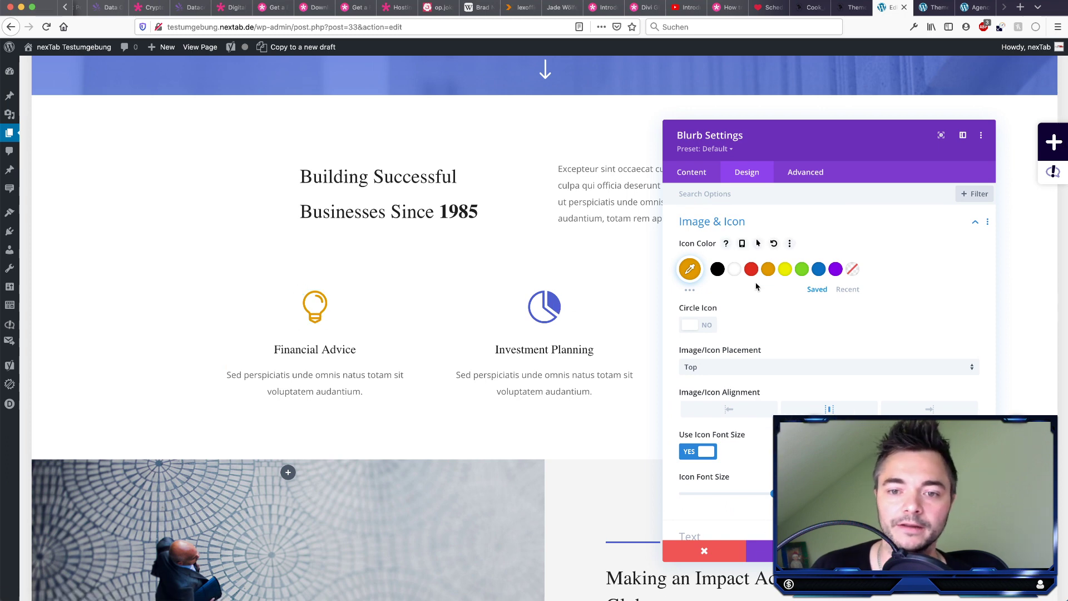
Step: Extend the #e09900 icon color to all blurbs throughout this section, and save the page
{"action": "left_click", "coordinate": [789, 244]}
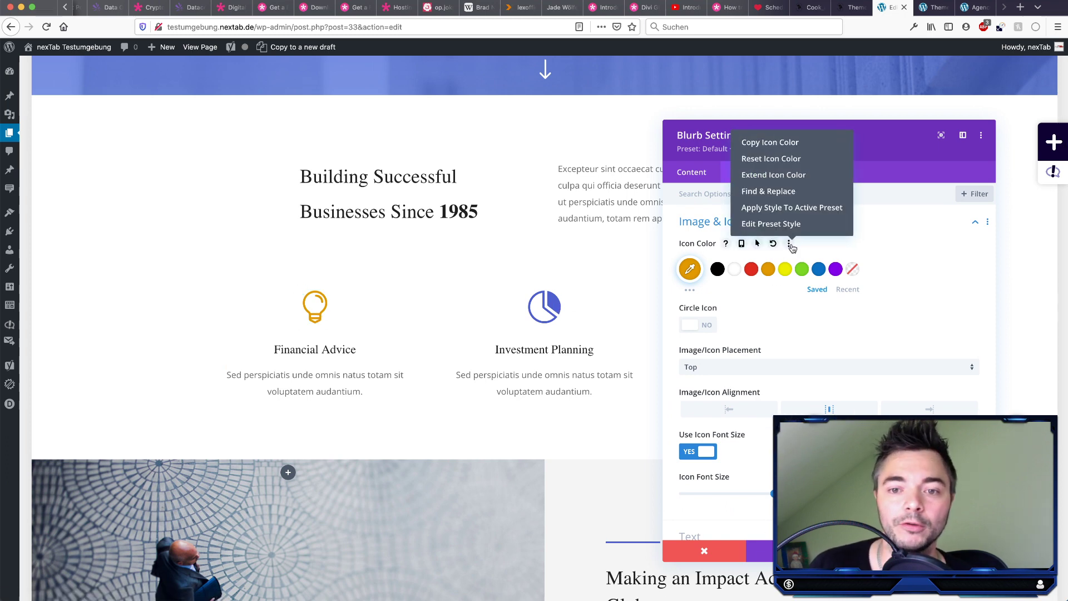
{"action": "left_click", "coordinate": [774, 177]}
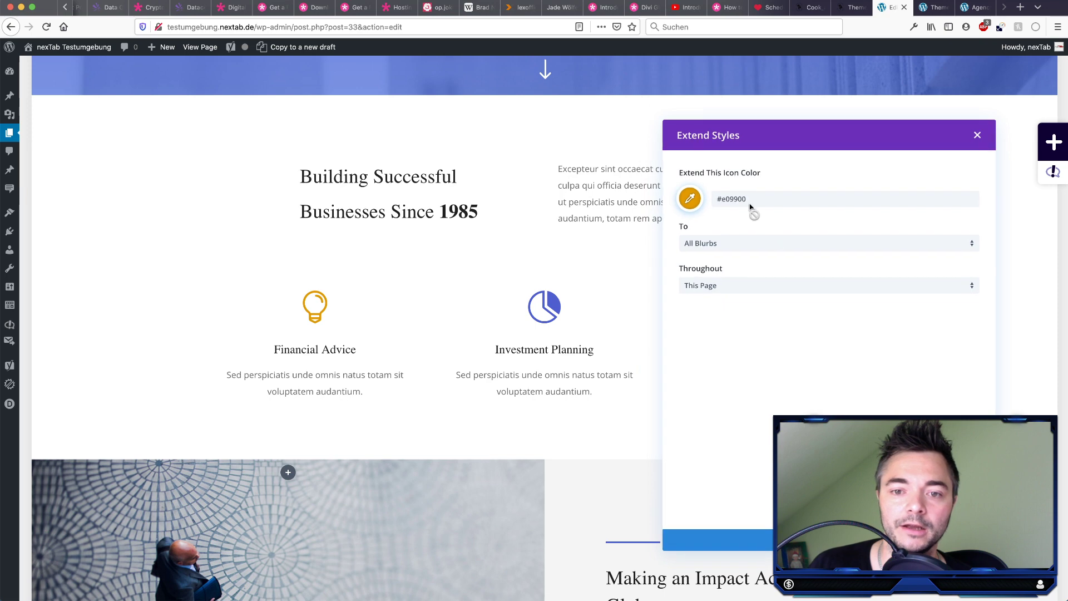
{"action": "left_click", "coordinate": [737, 286]}
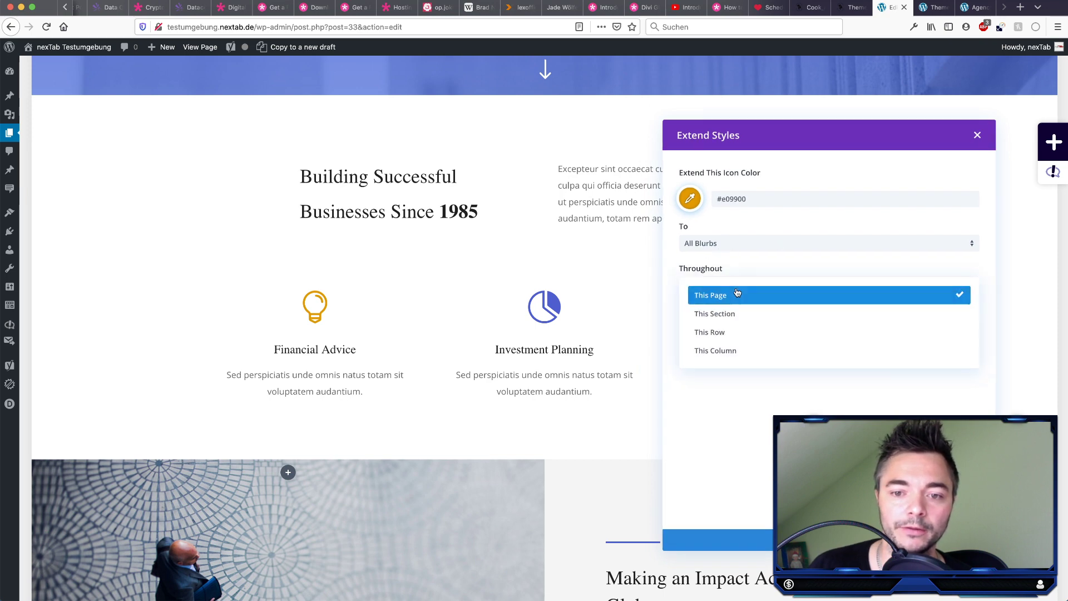
{"action": "left_click", "coordinate": [729, 313]}
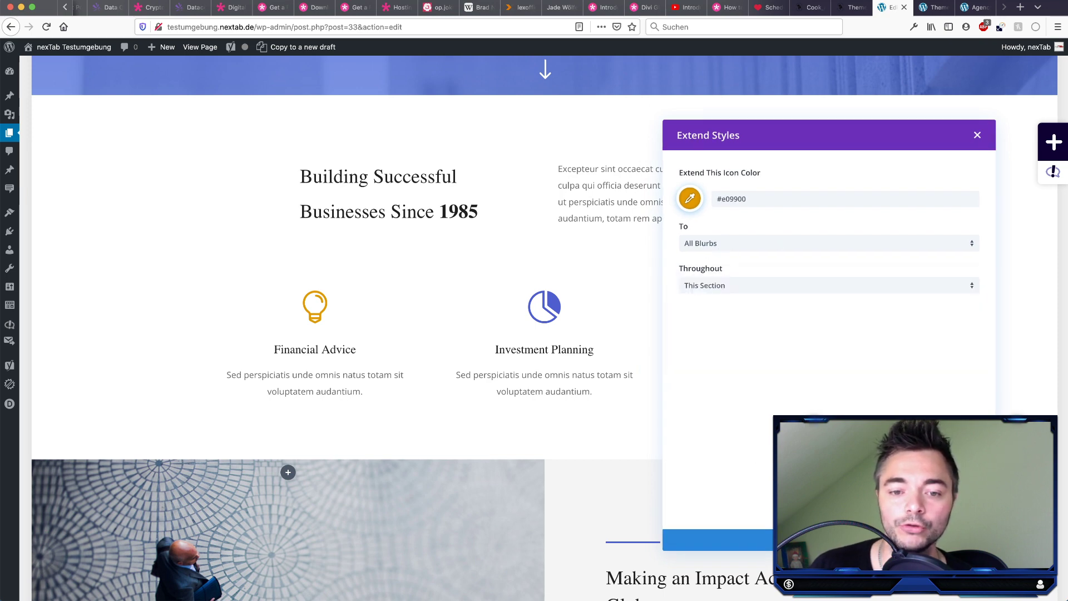
{"action": "left_click", "coordinate": [828, 540]}
{"action": "left_click", "coordinate": [954, 551]}
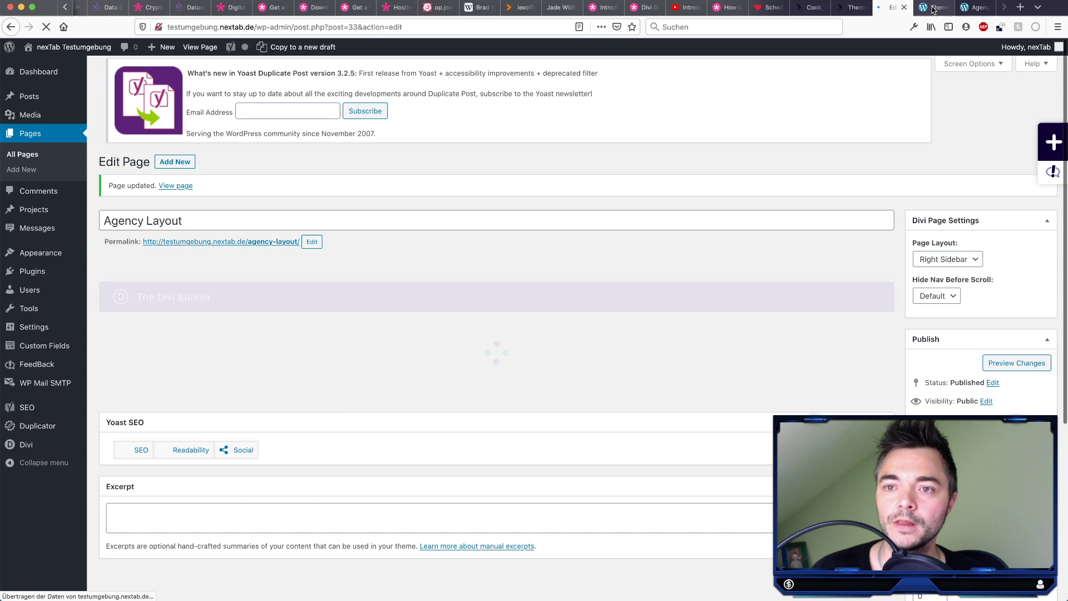
Step: Close the Divi theme options and reload the live Agency Layout page to view the three blurb icons
{"action": "left_click", "coordinate": [933, 7]}
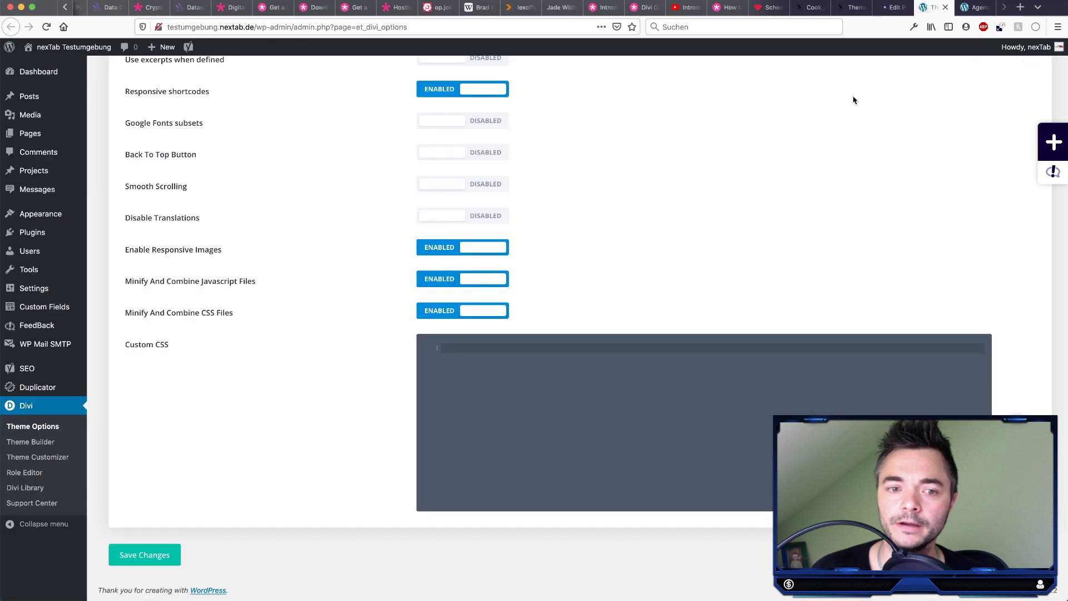
{"action": "key", "text": "ctrl+Tab"}
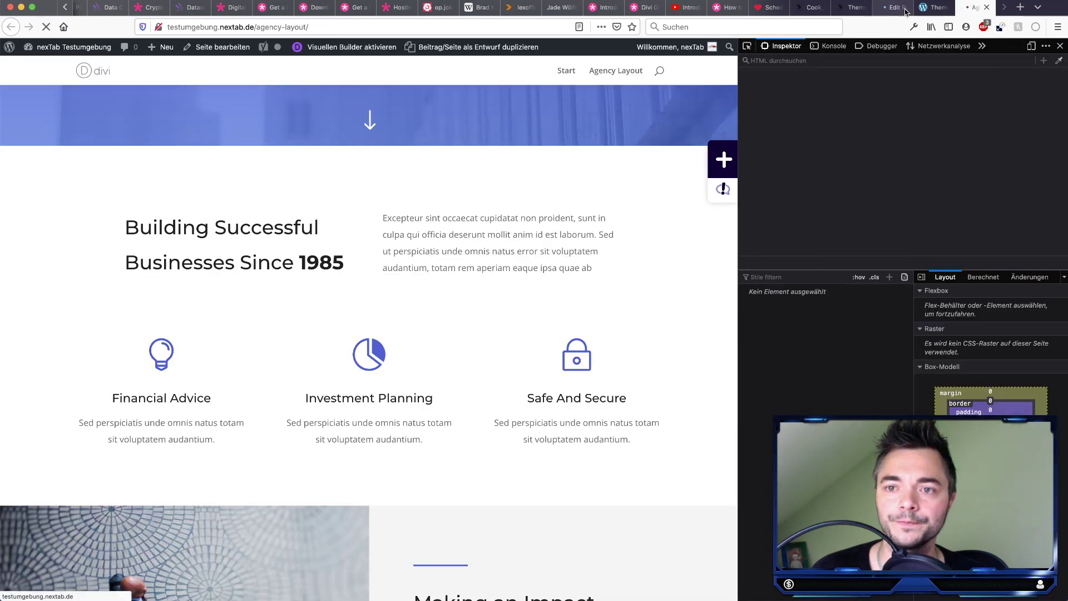
{"action": "key", "text": "ctrl+shift+Tab"}
{"action": "key", "text": "super+w"}
{"action": "key", "text": "super+r"}
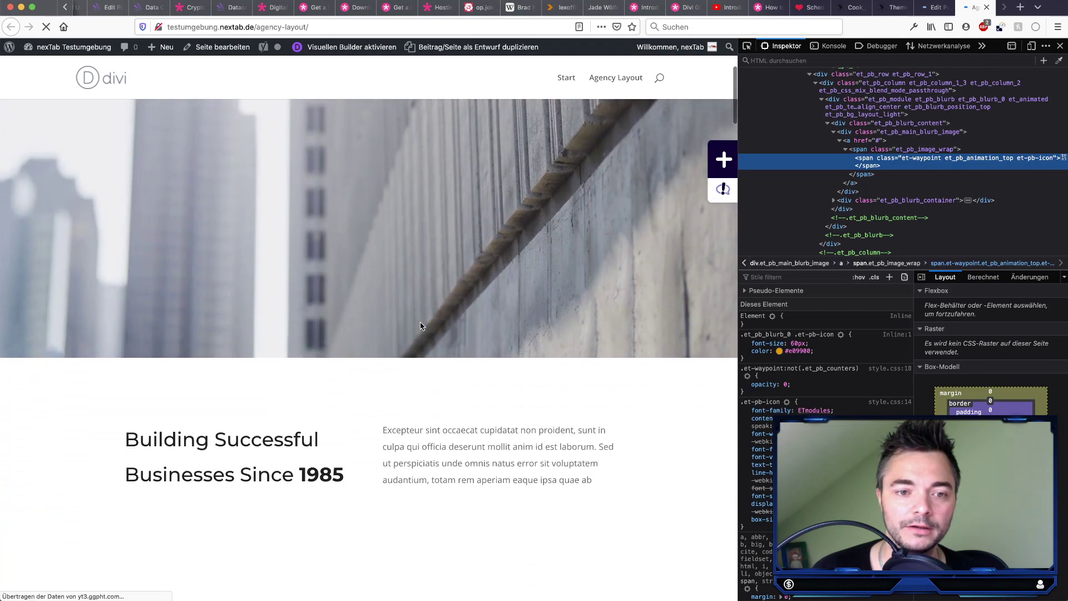
{"action": "scroll", "coordinate": [206, 356], "scroll_direction": "down", "scroll_amount": 8}
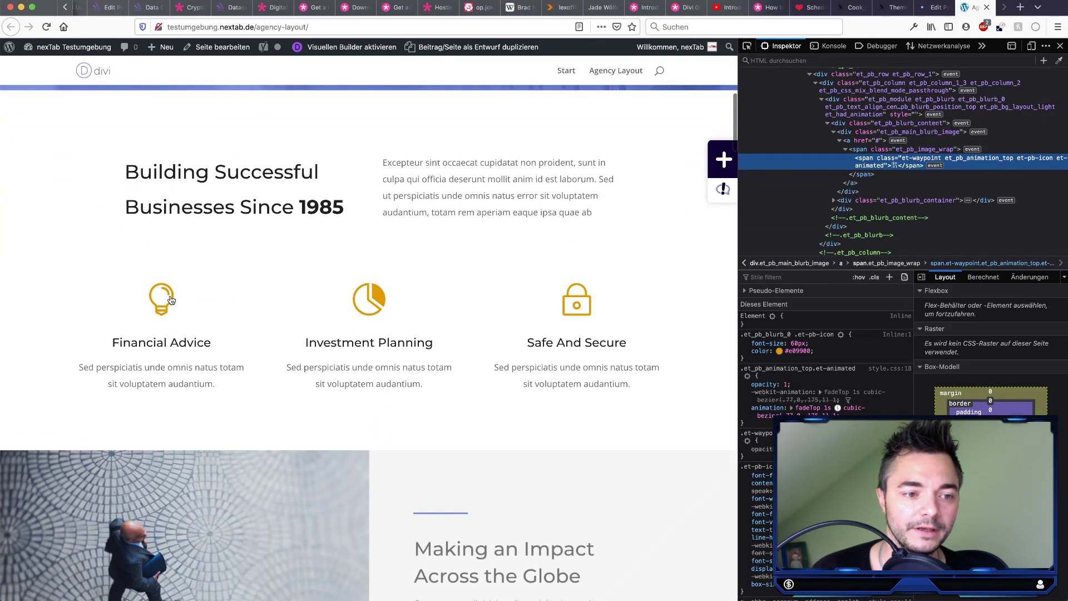
Step: Inspect the Financial Advice and Safe And Secure icons and compare their blurb-specific color rules
{"action": "right_click", "coordinate": [171, 286]}
{"action": "left_click", "coordinate": [239, 420]}
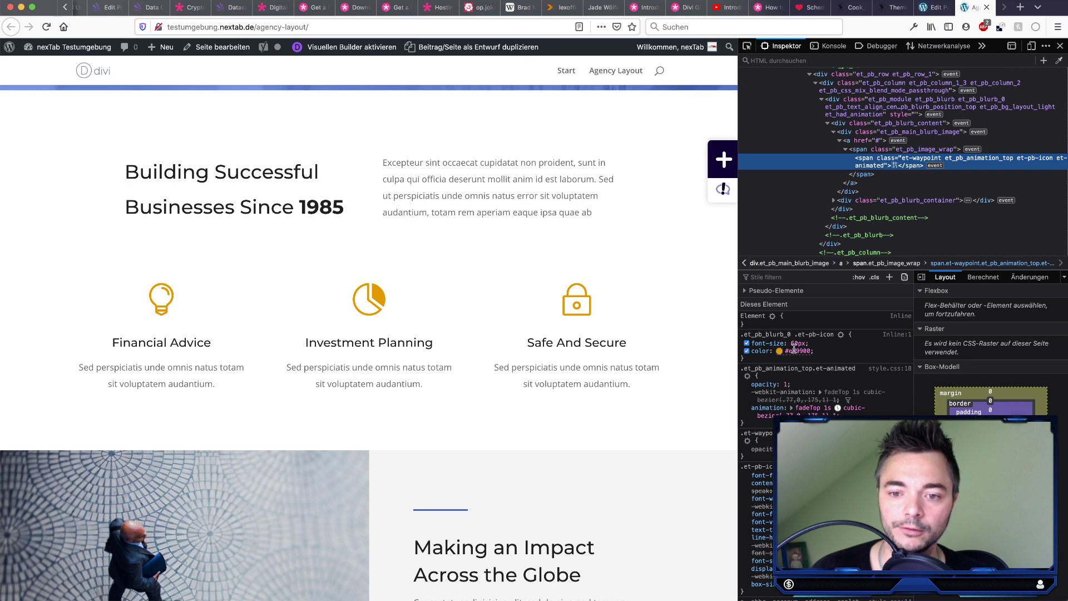
{"action": "right_click", "coordinate": [600, 305]}
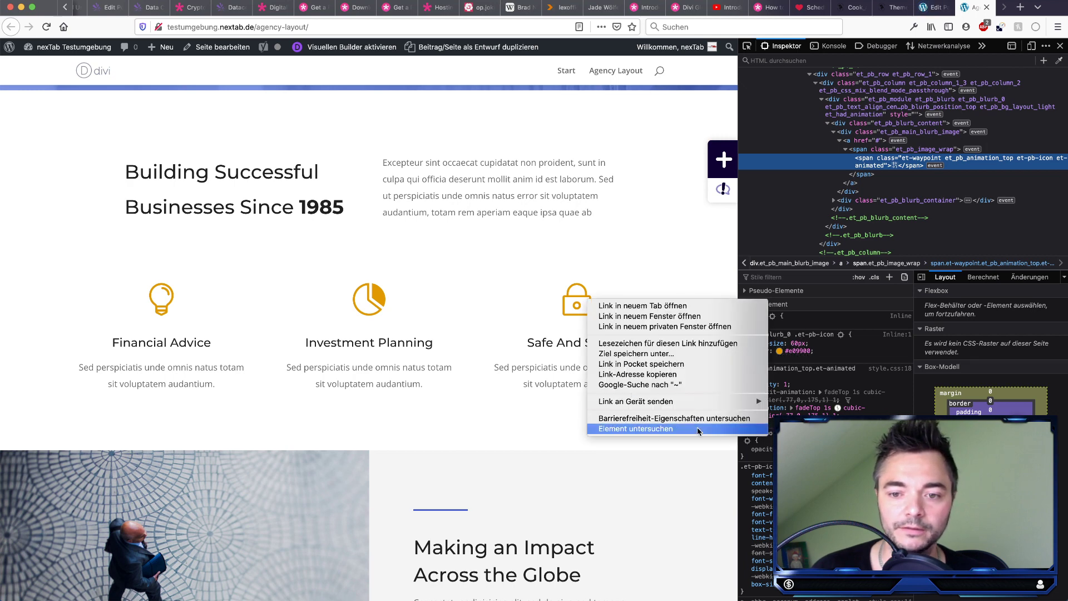
{"action": "left_click", "coordinate": [617, 435]}
{"action": "scroll", "coordinate": [789, 335], "scroll_direction": "down", "scroll_amount": 1}
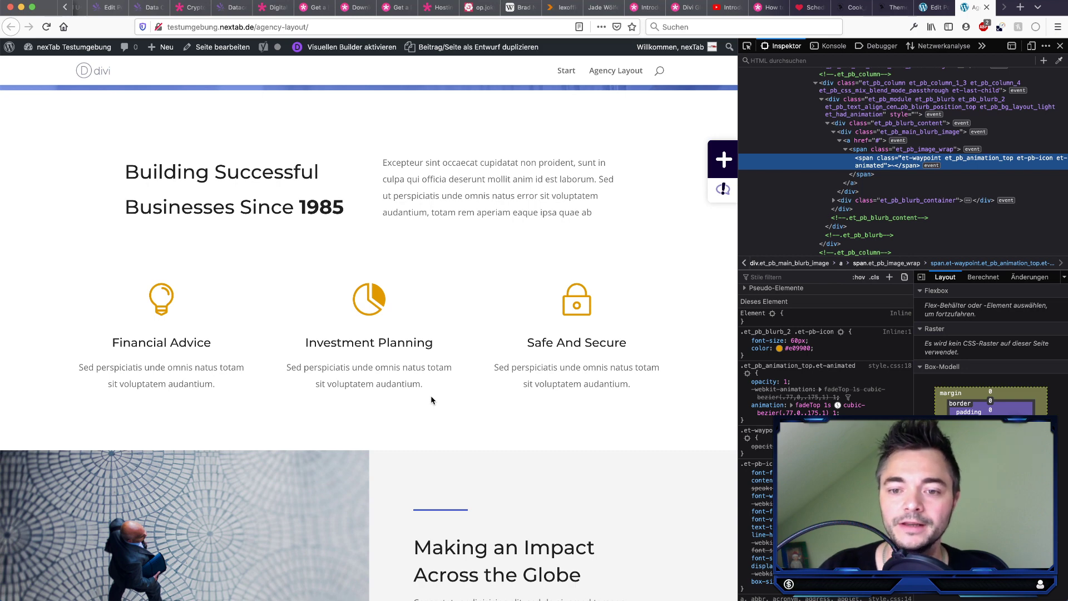
Step: Open the page source and search it for the Safe And Secure icon's selector, .et_pb_blurb_2 .et-pb-icon, copied from the inspector
{"action": "left_click", "coordinate": [893, 333]}
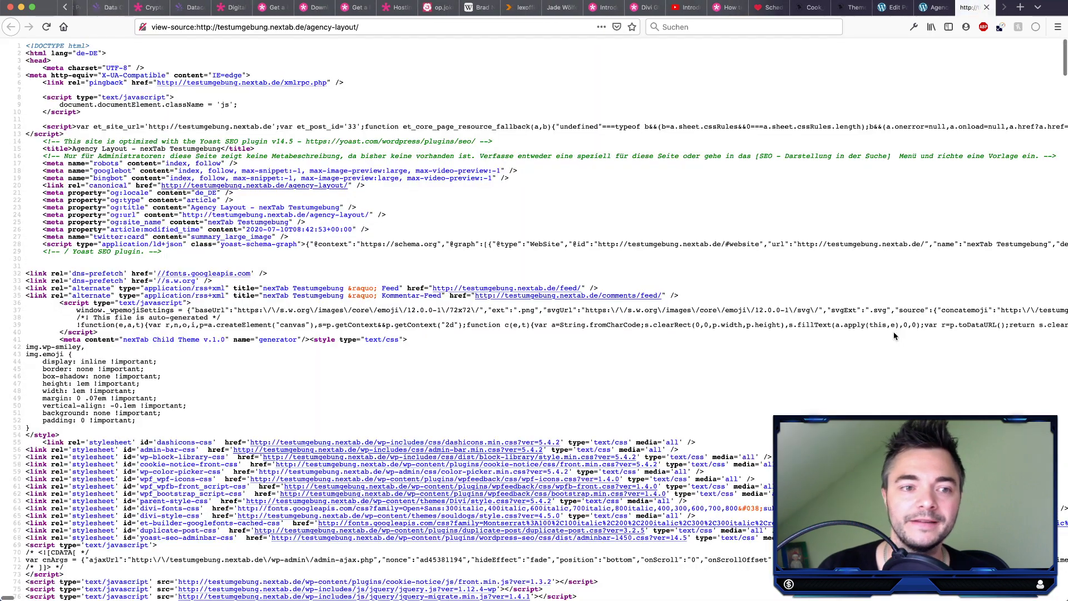
{"action": "key", "text": "ctrl+shift+Tab"}
{"action": "left_click", "coordinate": [784, 333]}
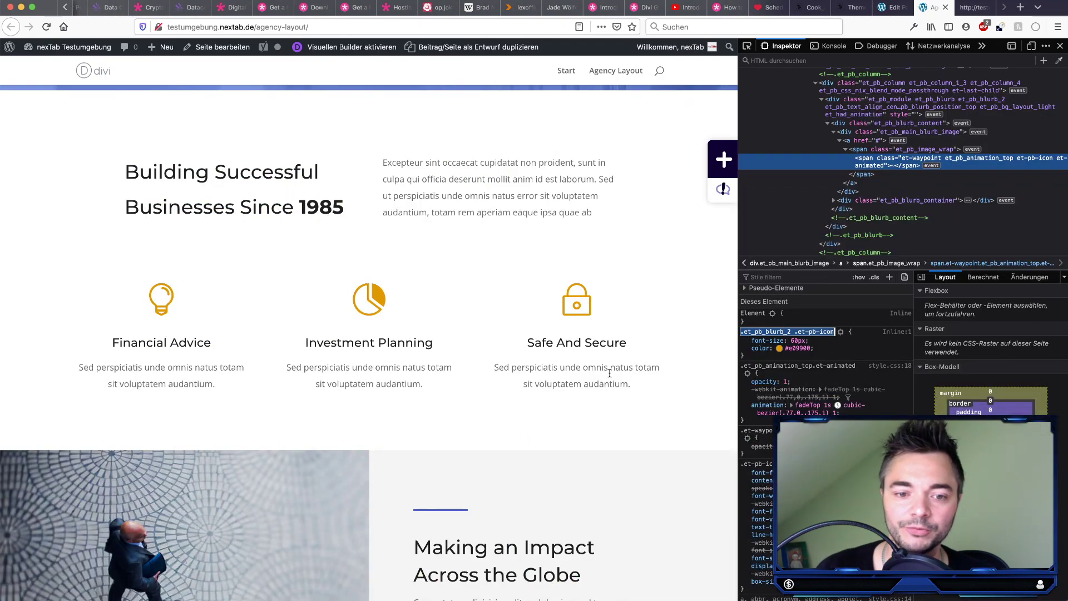
{"action": "key", "text": "ctrl+c"}
{"action": "key", "text": "ctrl+Tab"}
{"action": "key", "text": "ctrl+f"}
{"action": "key", "text": "ctrl+v"}
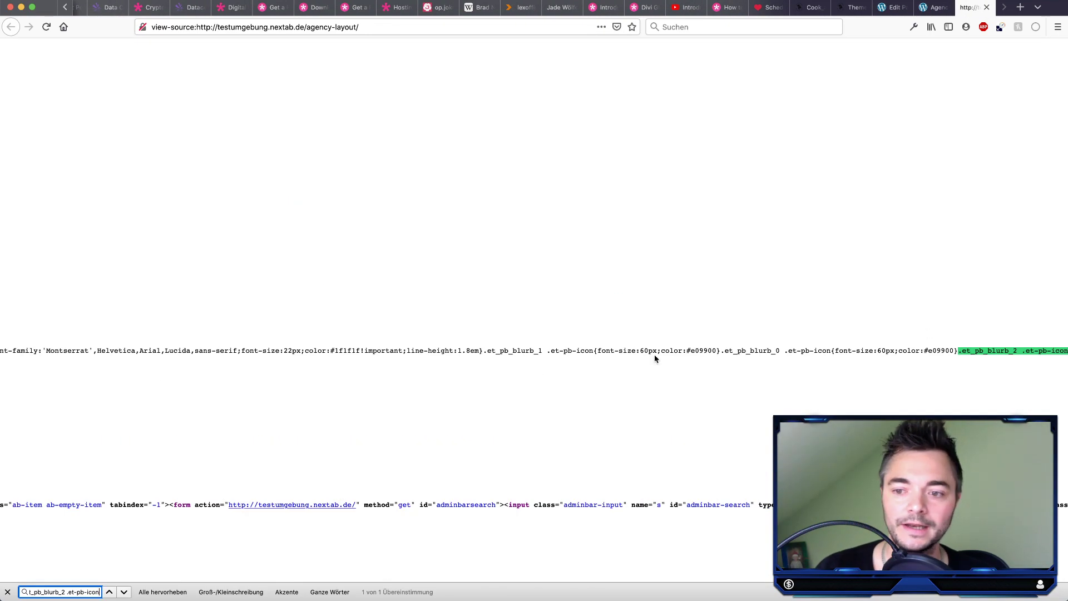
Step: Examine the long inline style line in the page source, from the found blurb rule back to the line's start
{"action": "scroll", "coordinate": [984, 351], "scroll_direction": "left", "scroll_amount": 5}
{"action": "scroll", "coordinate": [360, 345], "scroll_direction": "left", "scroll_amount": 10}
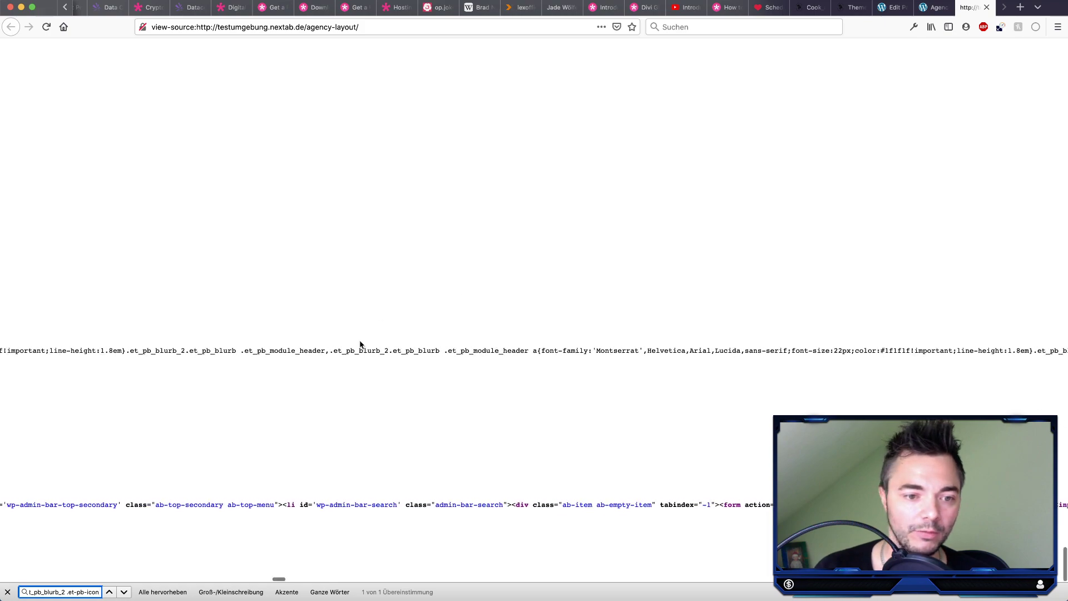
{"action": "scroll", "coordinate": [200, 348], "scroll_direction": "left", "scroll_amount": 15}
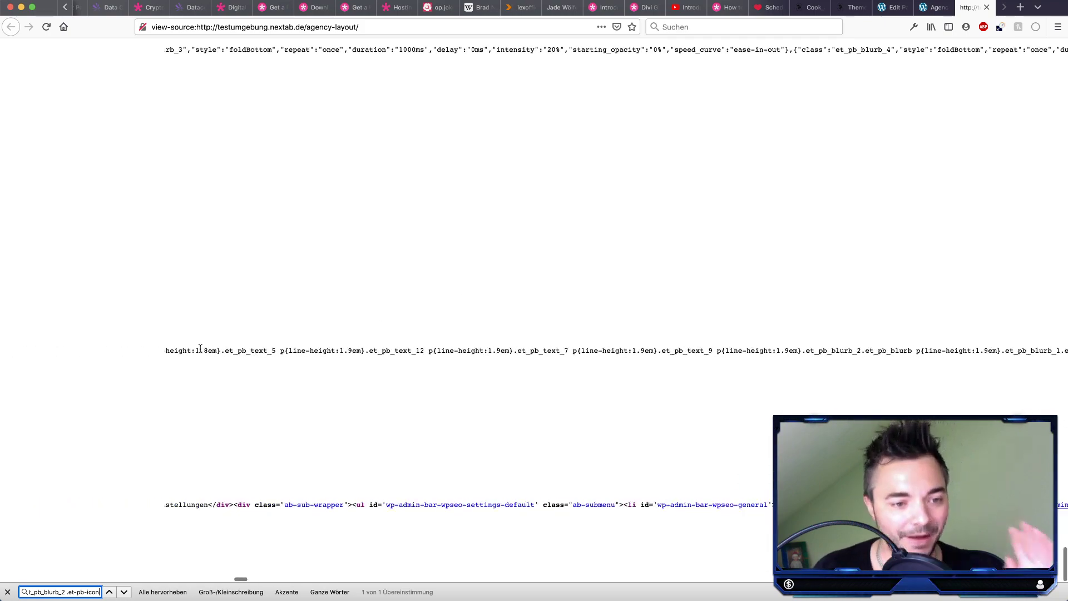
{"action": "scroll", "coordinate": [200, 349], "scroll_direction": "left", "scroll_amount": 20}
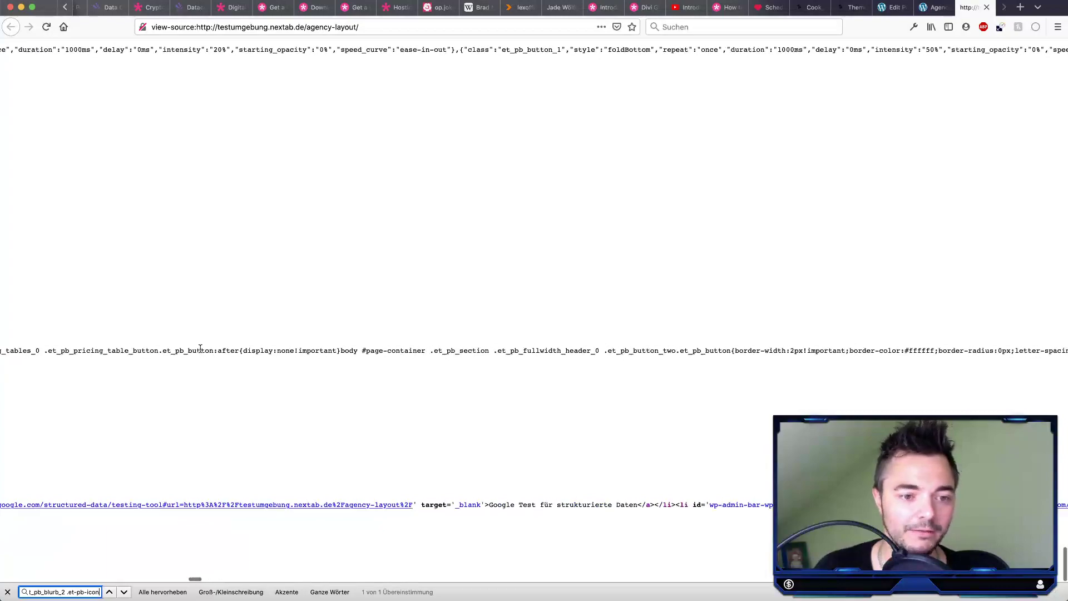
{"action": "scroll", "coordinate": [201, 348], "scroll_direction": "left", "scroll_amount": 5}
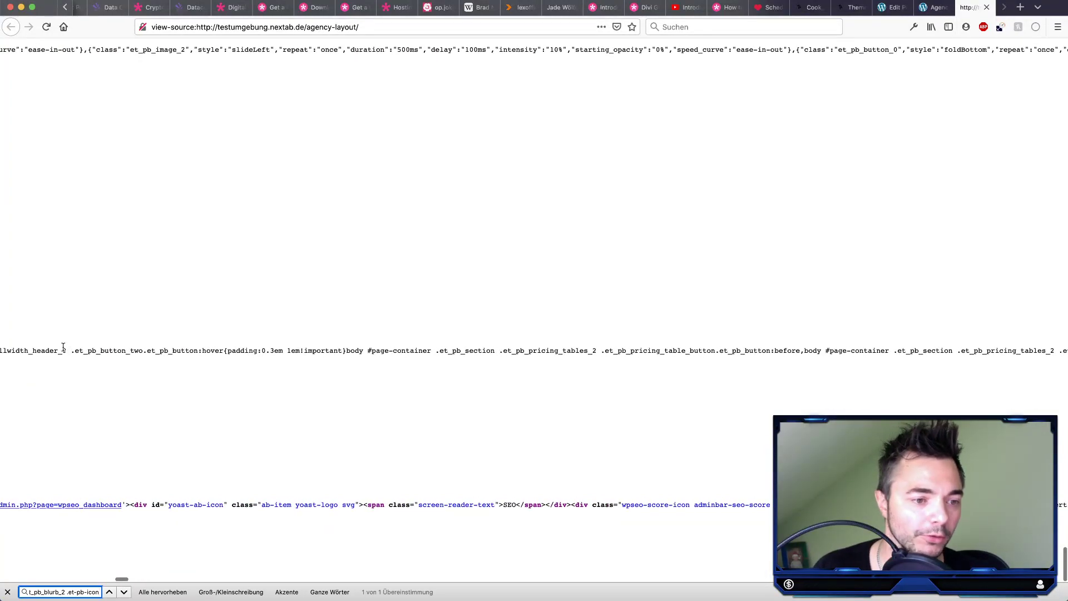
{"action": "left_click_drag", "start_coordinate": [65, 348], "coordinate": [483, 348]}
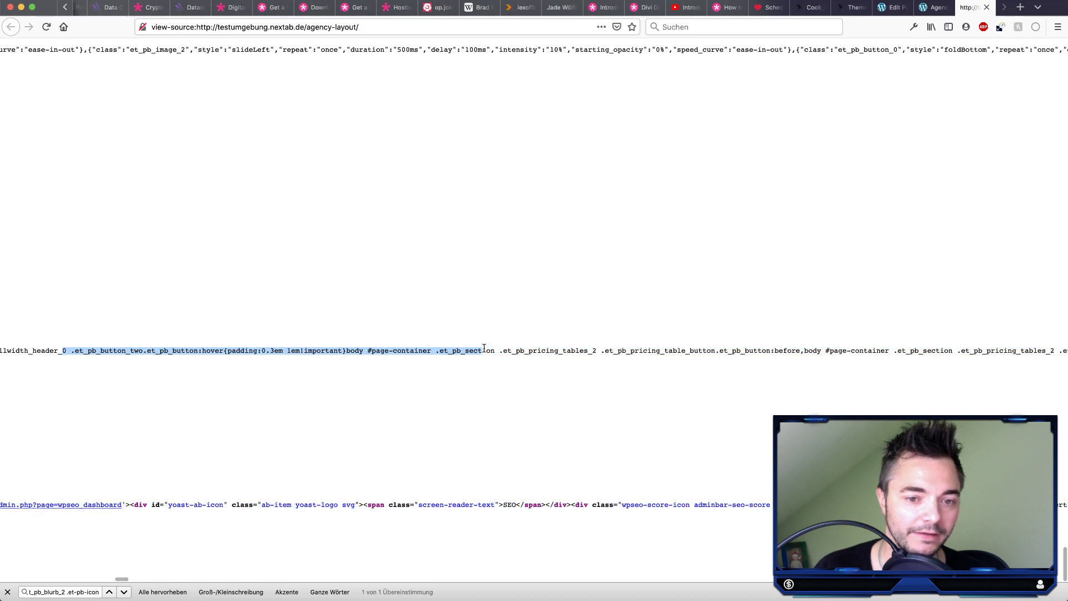
{"action": "scroll", "coordinate": [484, 348], "scroll_direction": "left", "scroll_amount": 10}
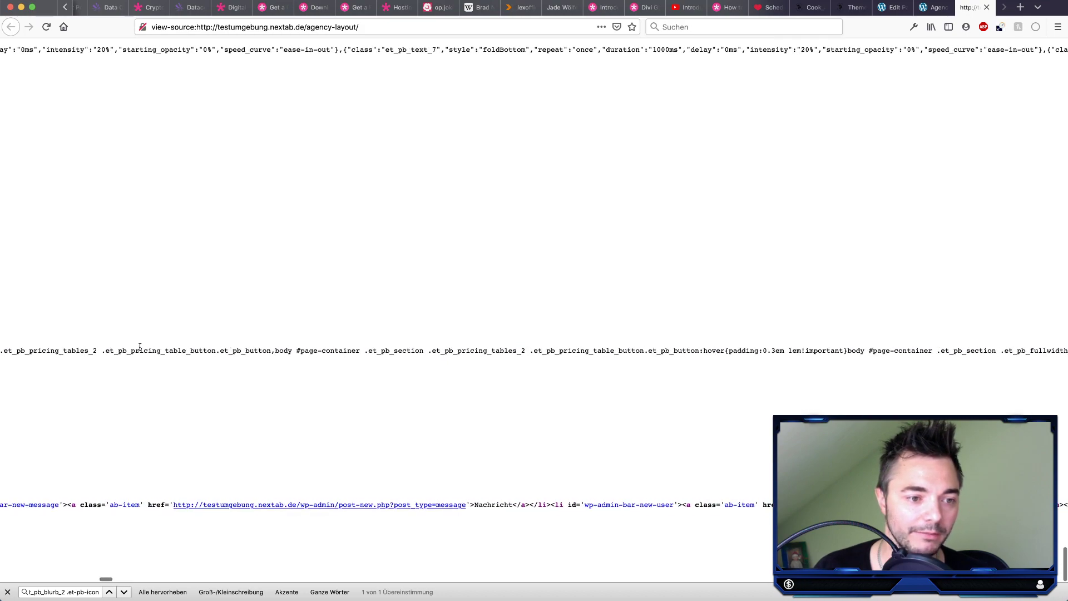
{"action": "scroll", "coordinate": [140, 346], "scroll_direction": "left", "scroll_amount": 12}
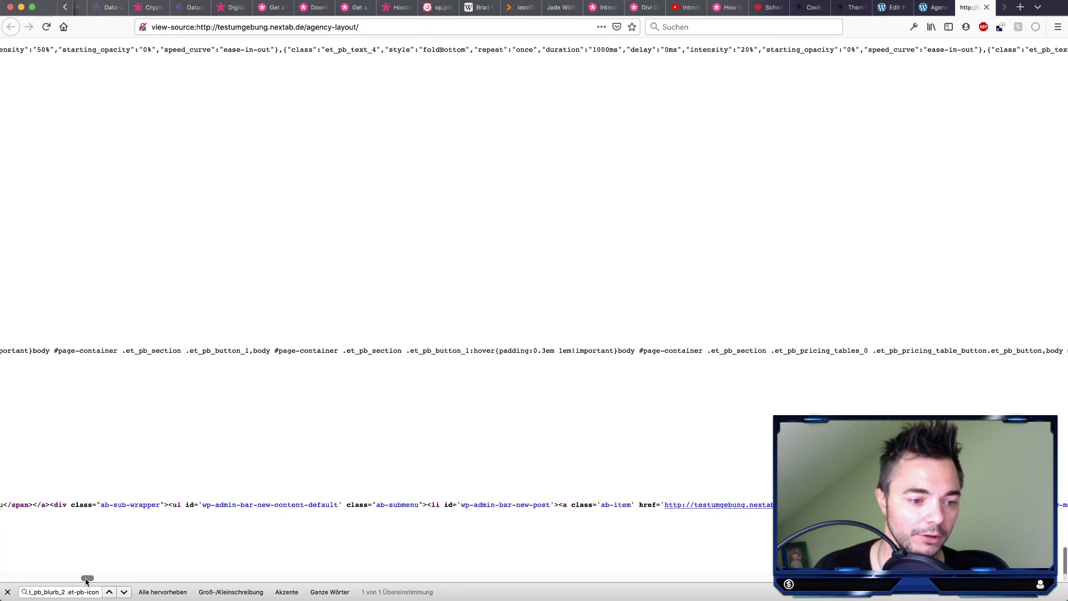
{"action": "left_click_drag", "start_coordinate": [87, 578], "coordinate": [6, 582]}
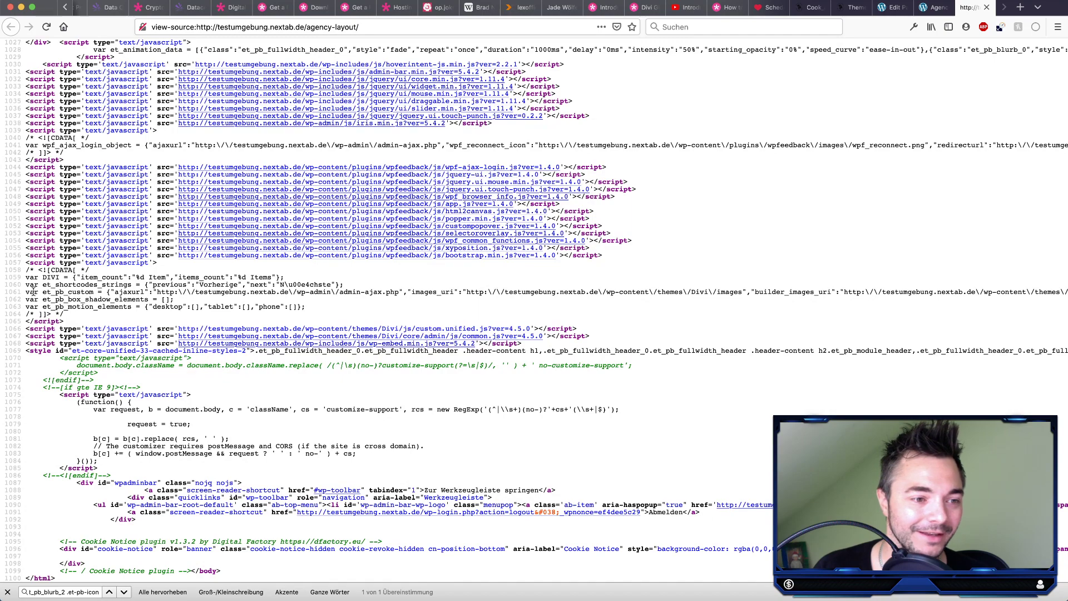
Step: Examine the et_pb_custom variable line in the page source, and close the source view
{"action": "double_click", "coordinate": [72, 292]}
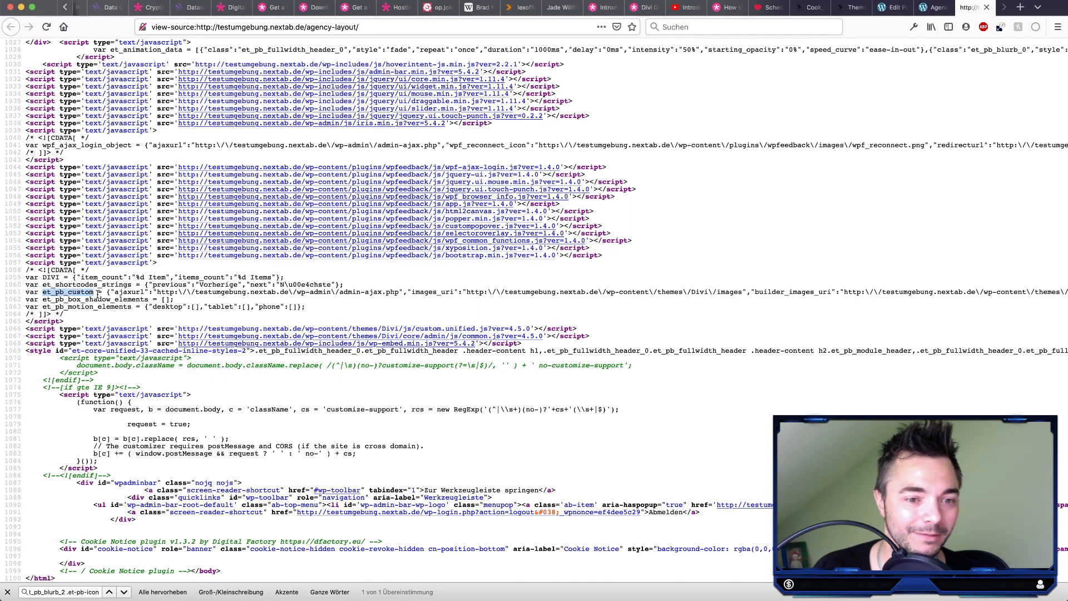
{"action": "scroll", "coordinate": [751, 297], "scroll_direction": "right", "scroll_amount": 10}
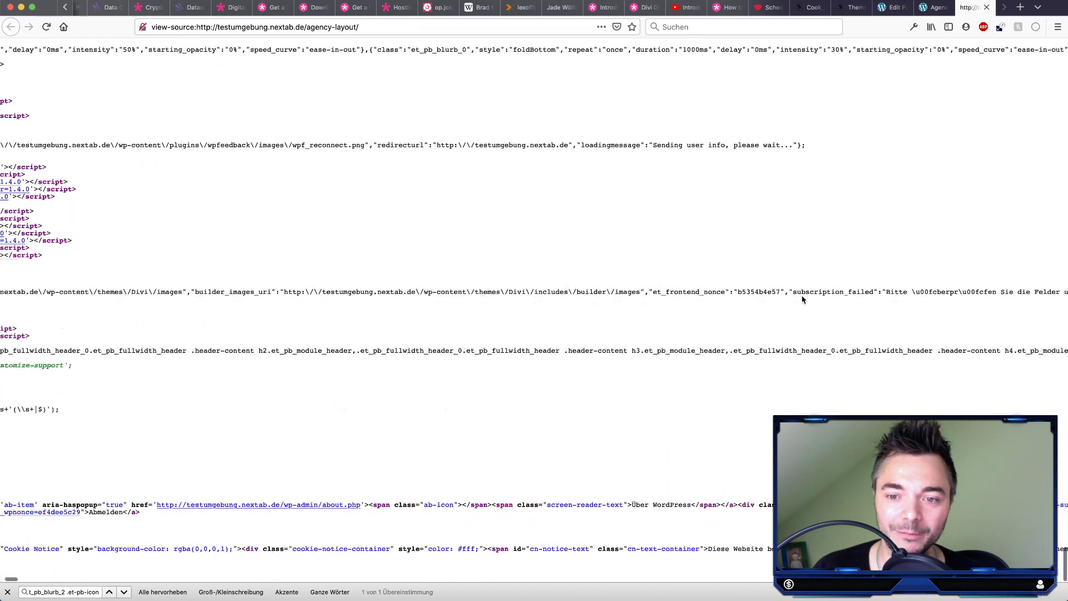
{"action": "scroll", "coordinate": [802, 300], "scroll_direction": "right", "scroll_amount": 10}
{"action": "left_click_drag", "start_coordinate": [728, 292], "coordinate": [948, 295]}
{"action": "left_click", "coordinate": [952, 297]}
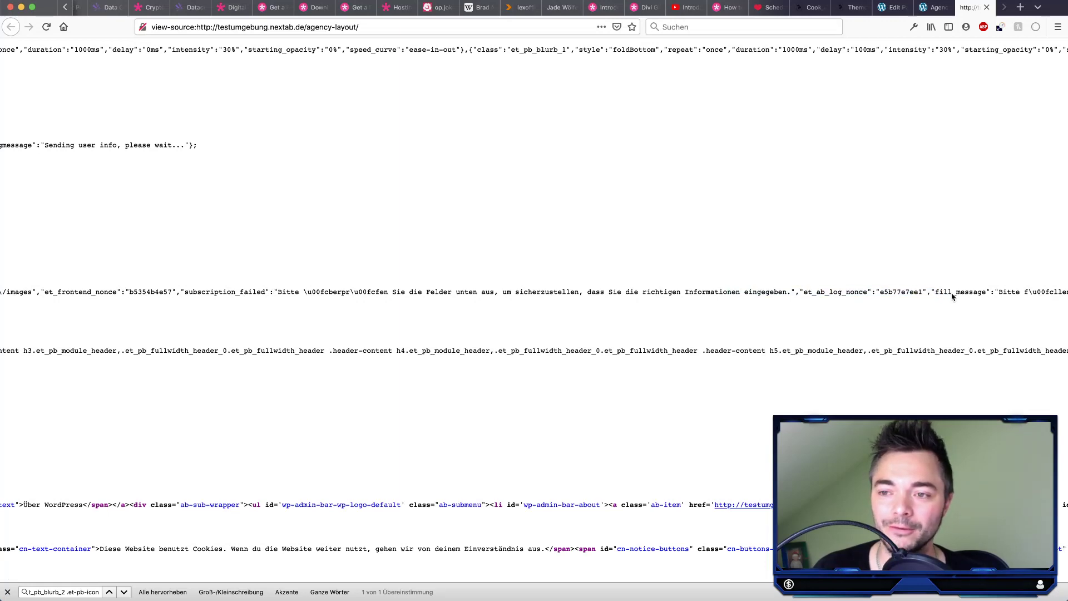
{"action": "key", "text": "super+w"}
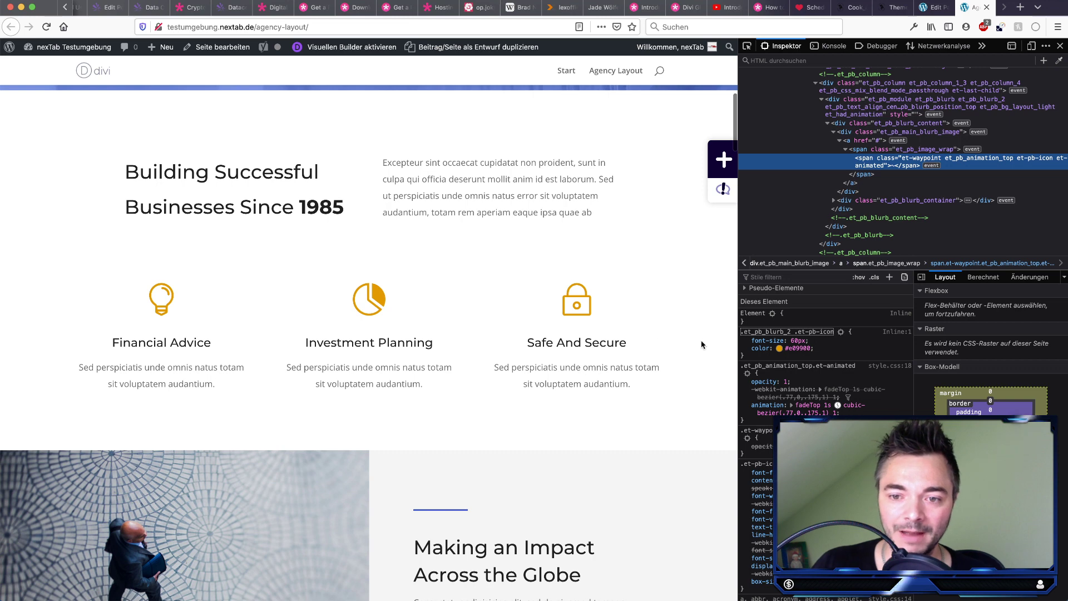
Step: Add a new CSS rule in the inspector with the selector #page-container .et_pb_blurb .et-pb-icon
{"action": "left_click", "coordinate": [889, 277]}
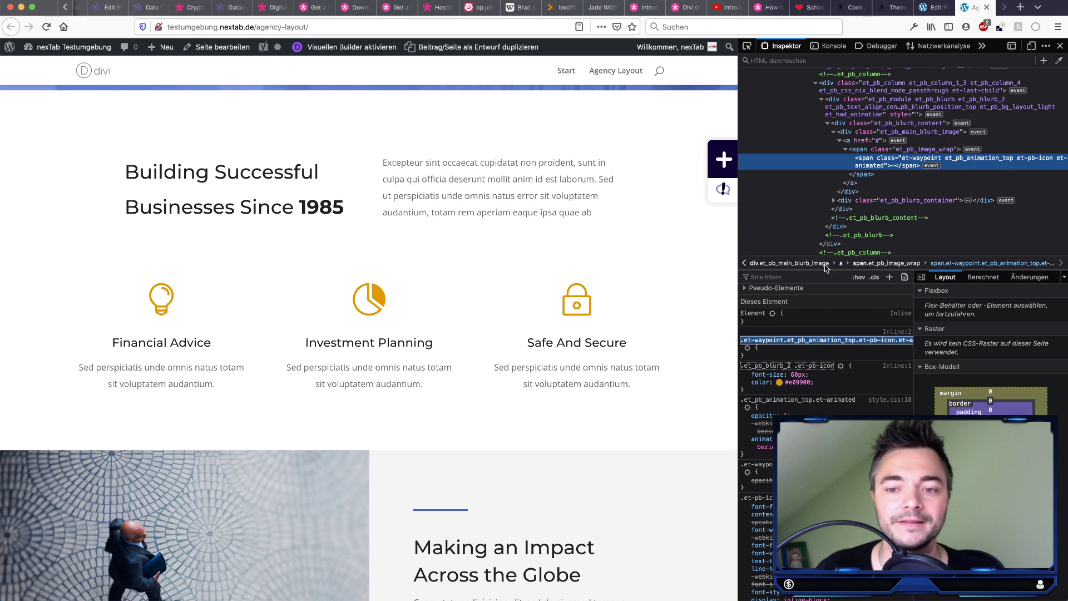
{"action": "type", "text": "#page-c"}
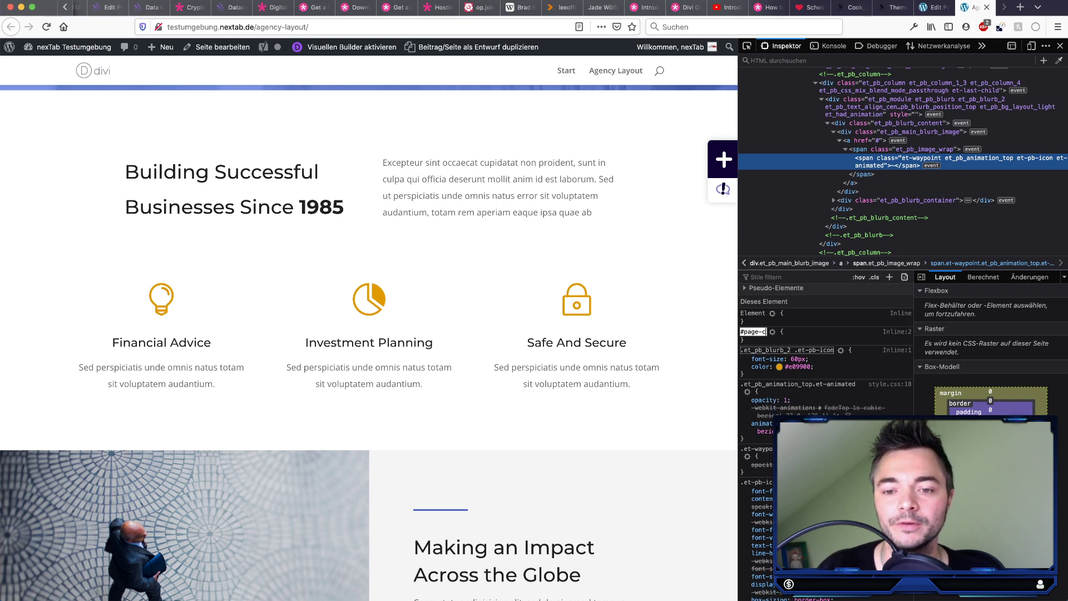
{"action": "type", "text": "ontainer .e"}
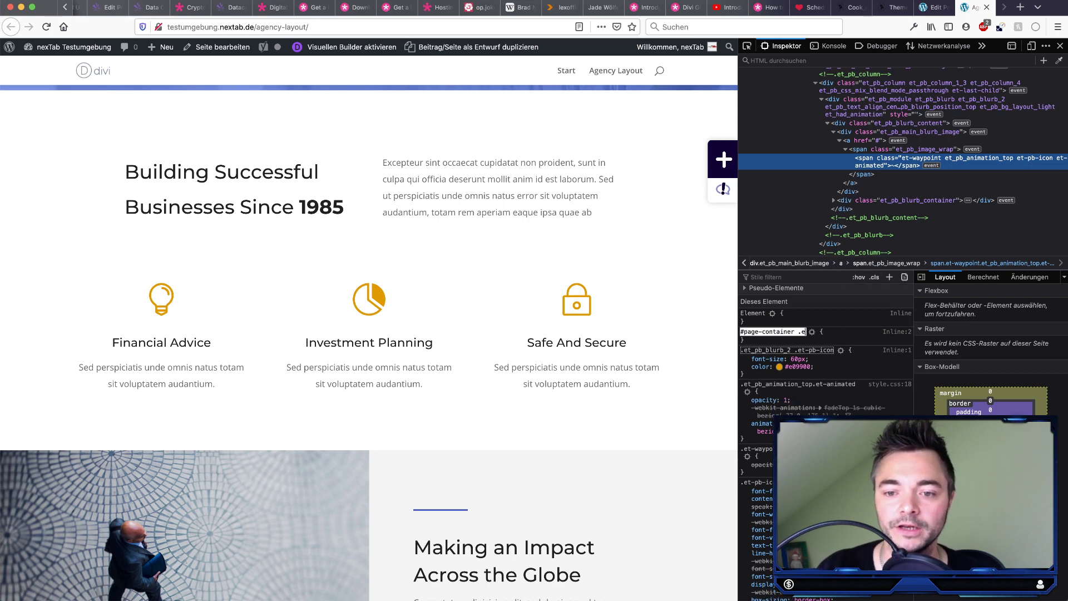
{"action": "type", "text": "t_pb_blurb"}
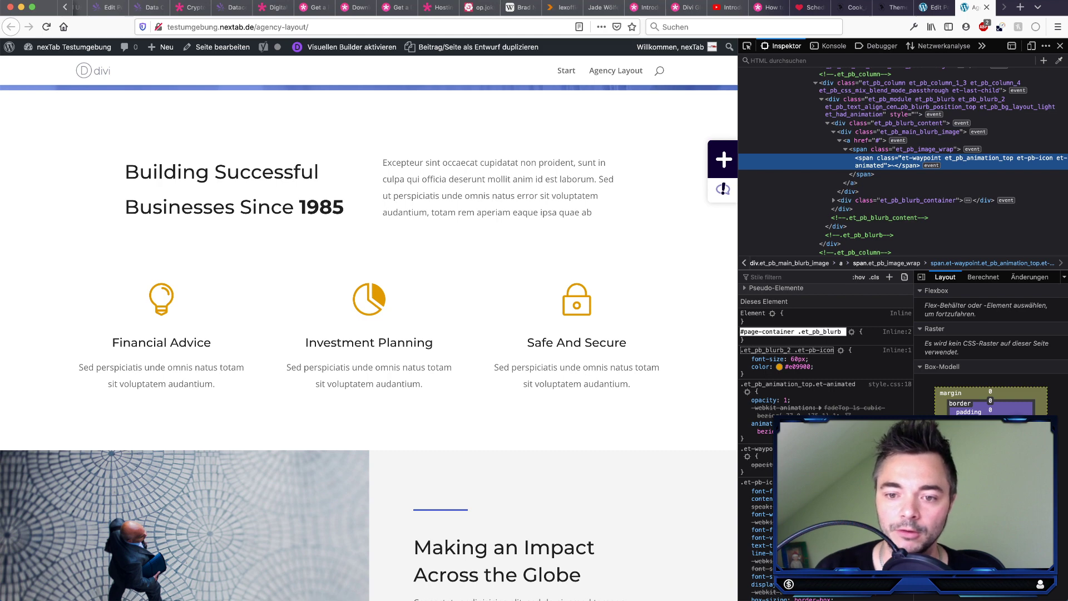
{"action": "type", "text": " .et-"}
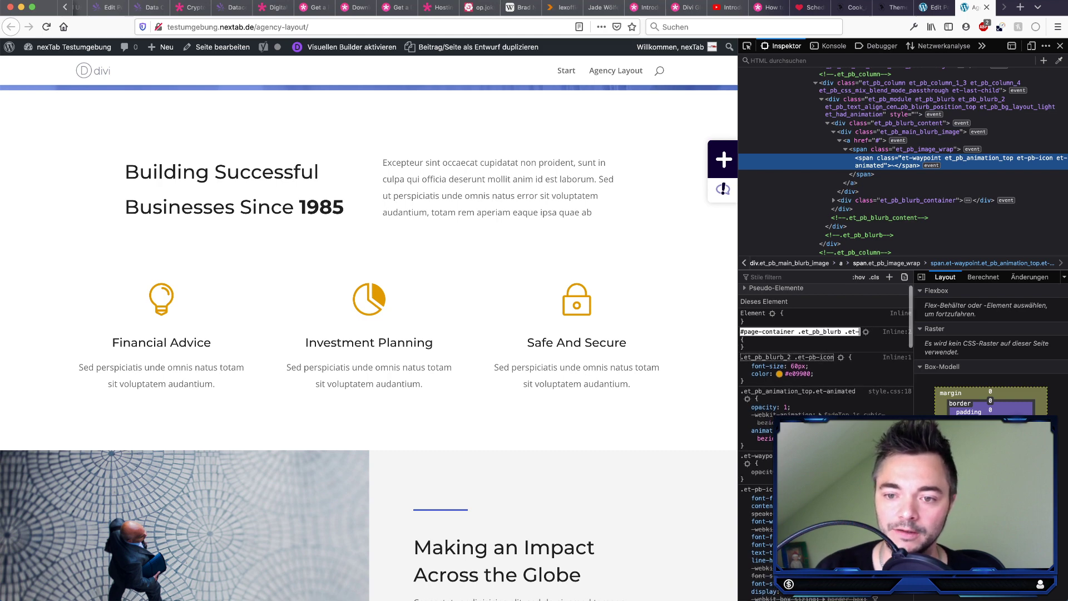
{"action": "type", "text": "pb-icon"}
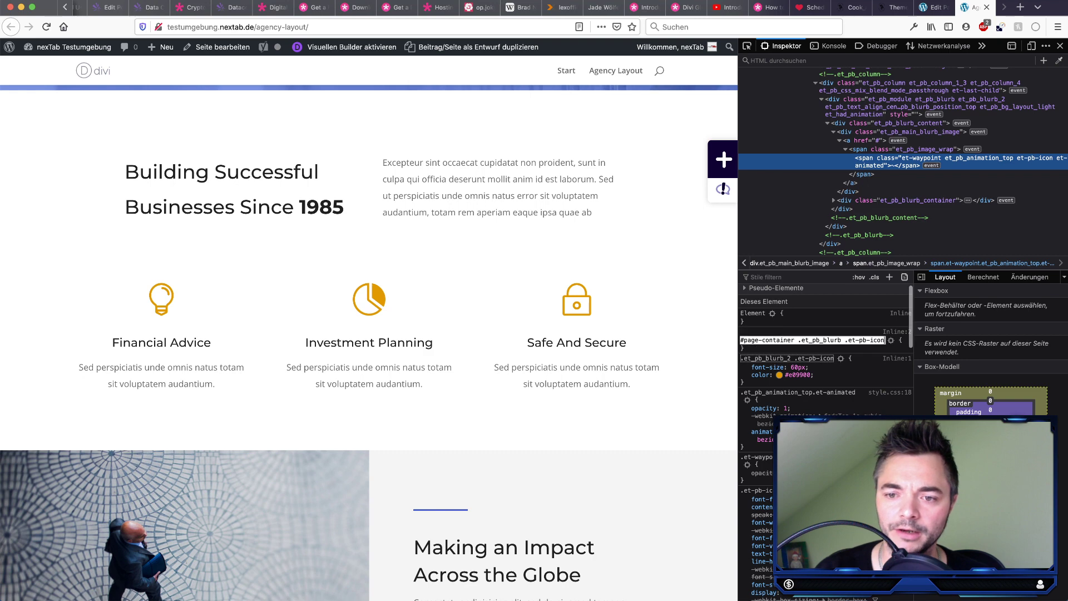
Step: Give the new blurb icon rule a color property of #f00
{"action": "key", "text": "Return"}
{"action": "type", "text": "f"}
{"action": "type", "text": "color"}
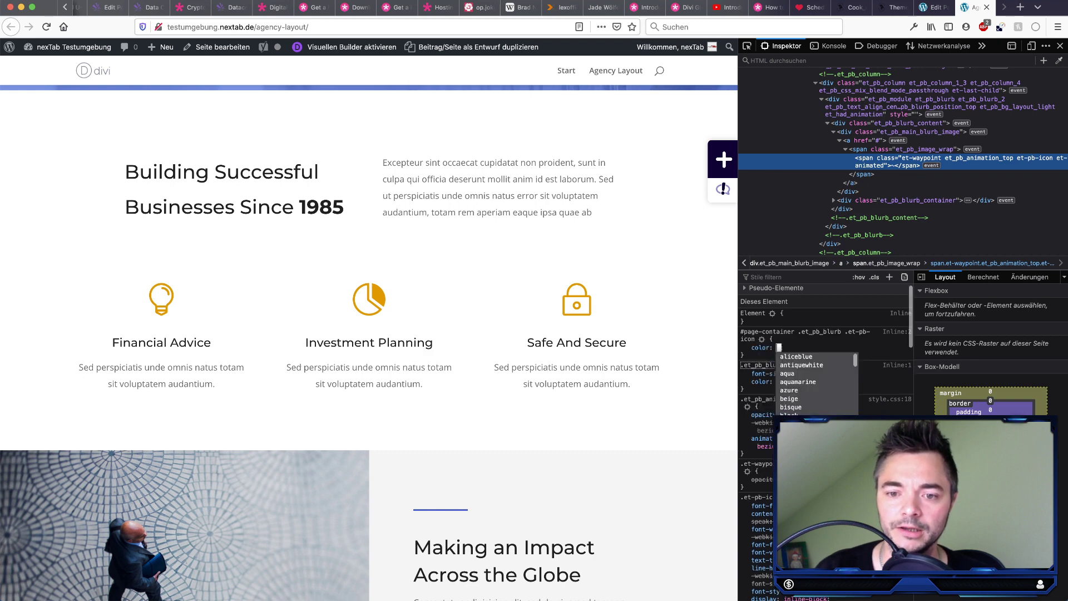
{"action": "key", "text": "Tab"}
{"action": "type", "text": "#f00"}
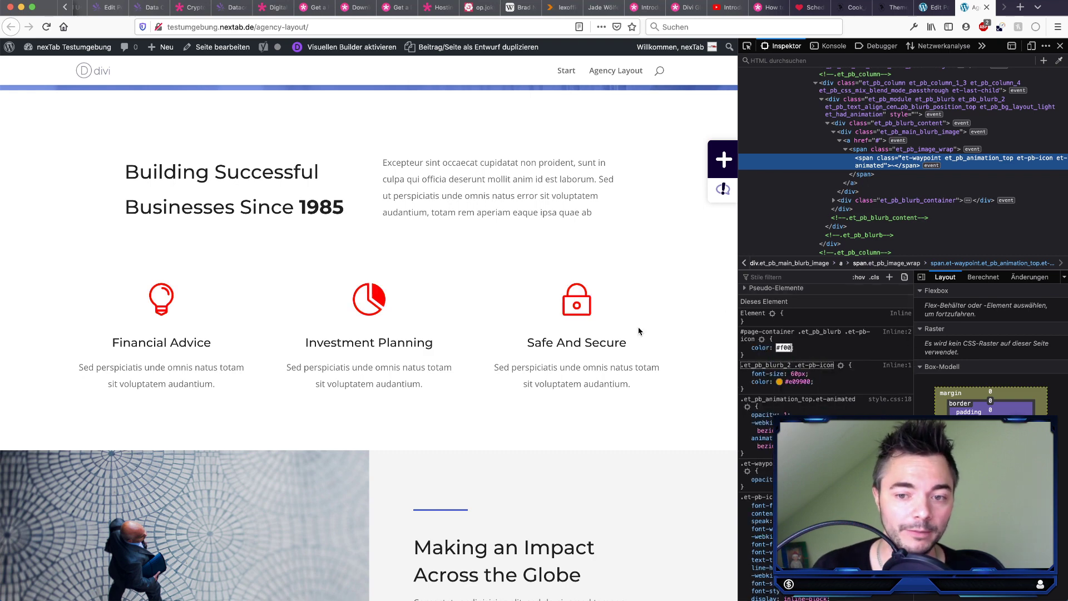
Step: Apply the #f00 color and check the blurb icons across the page, from the services row down to the Reach Us section
{"action": "key", "text": "Return"}
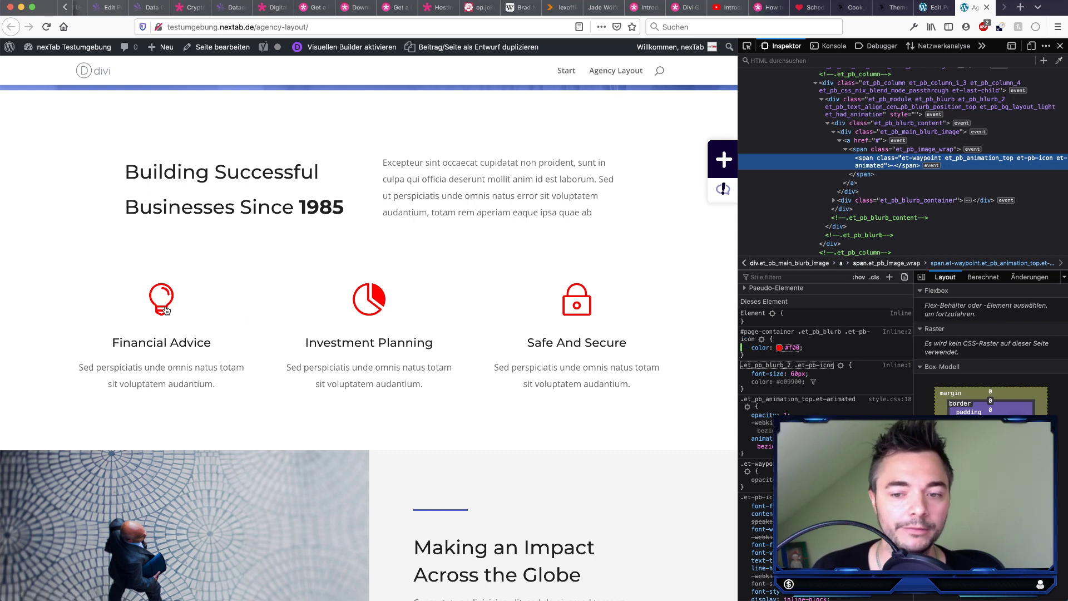
{"action": "scroll", "coordinate": [523, 342], "scroll_direction": "down", "scroll_amount": 15}
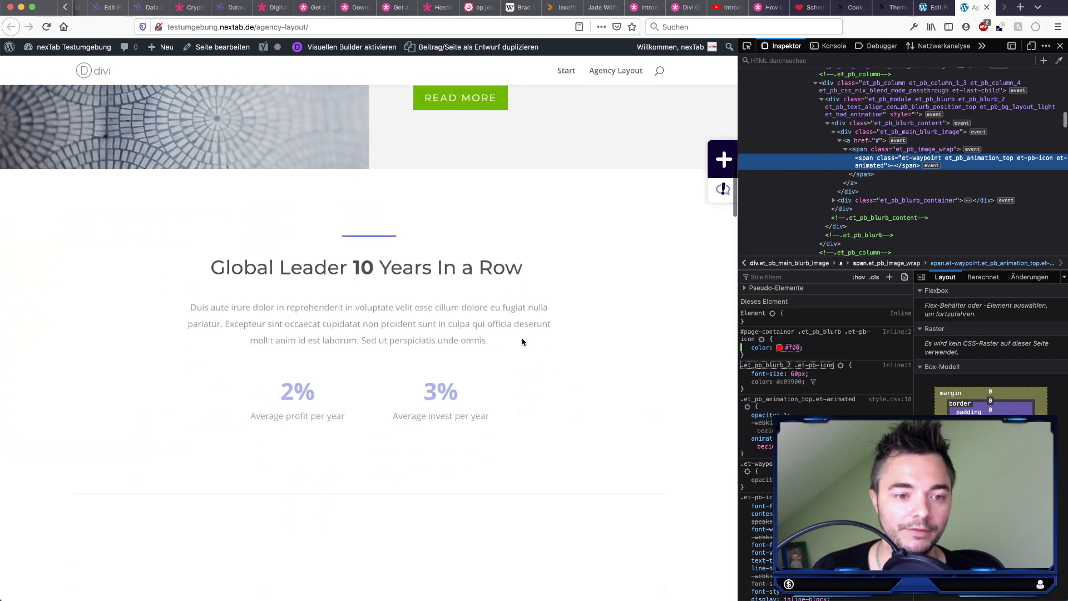
{"action": "scroll", "coordinate": [338, 315], "scroll_direction": "down", "scroll_amount": 15}
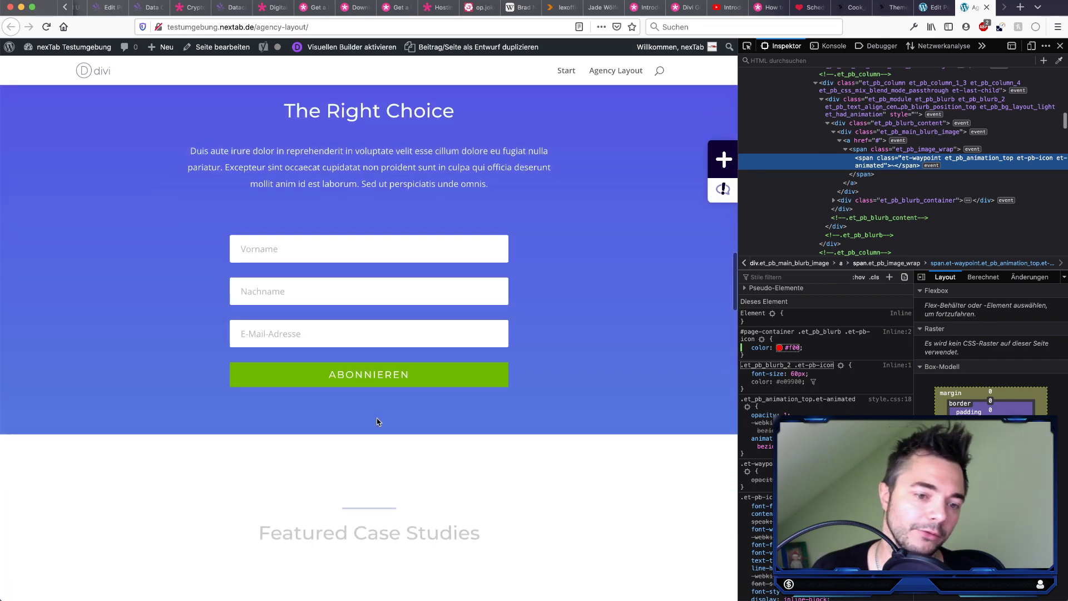
{"action": "scroll", "coordinate": [383, 412], "scroll_direction": "down", "scroll_amount": 15}
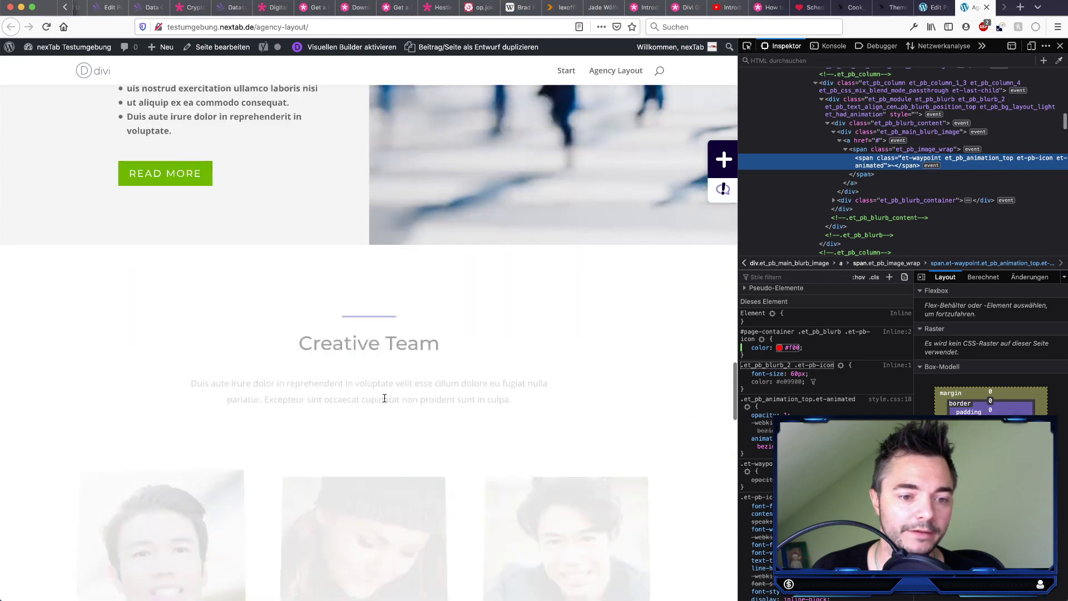
{"action": "scroll", "coordinate": [373, 387], "scroll_direction": "down", "scroll_amount": 15}
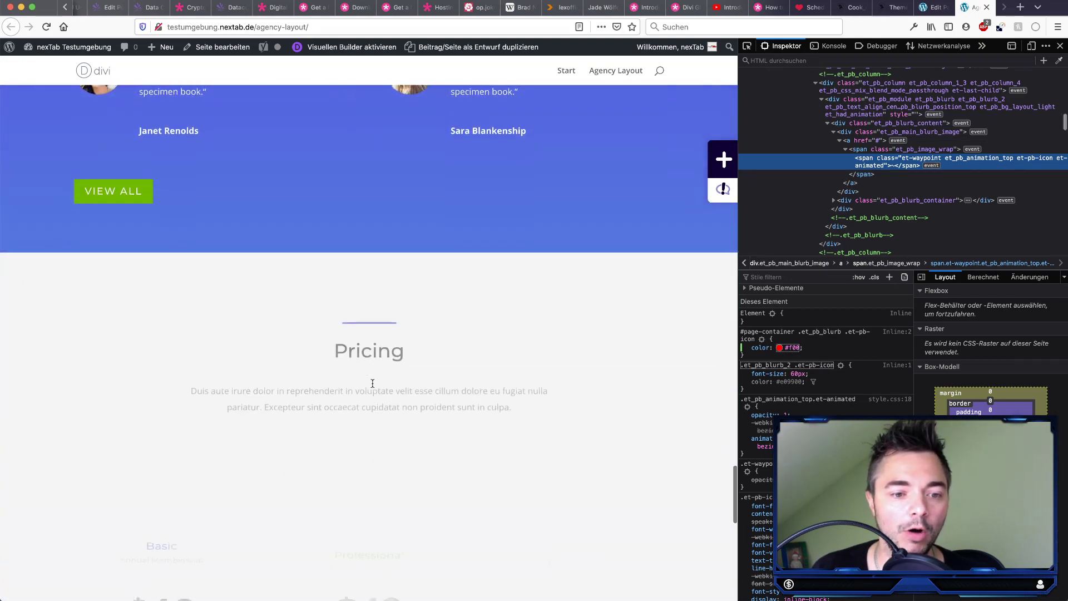
{"action": "scroll", "coordinate": [373, 383], "scroll_direction": "down", "scroll_amount": 10}
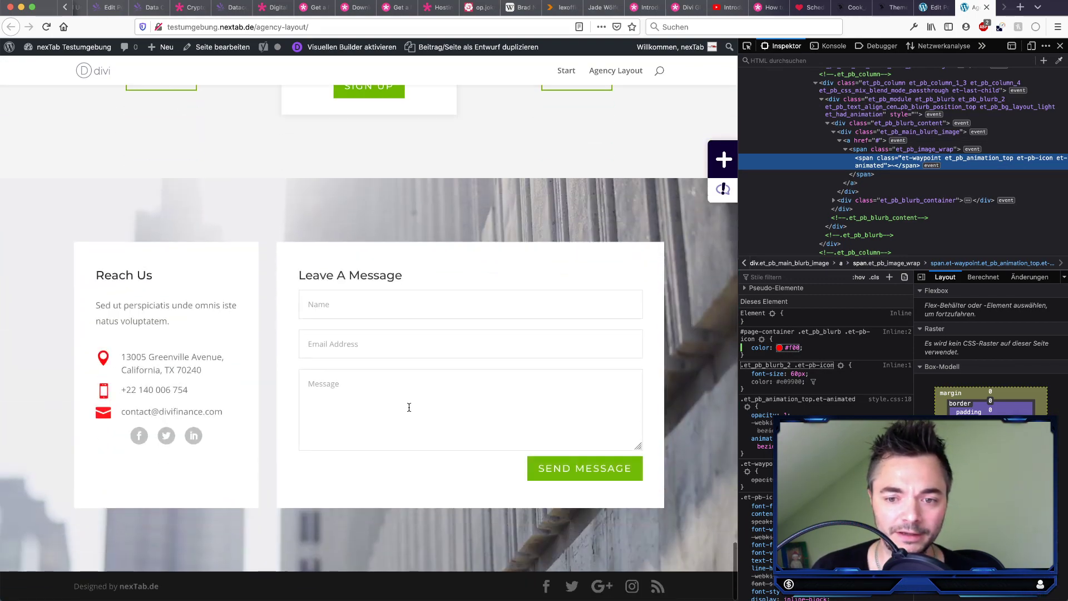
{"action": "scroll", "coordinate": [410, 409], "scroll_direction": "up", "scroll_amount": 20}
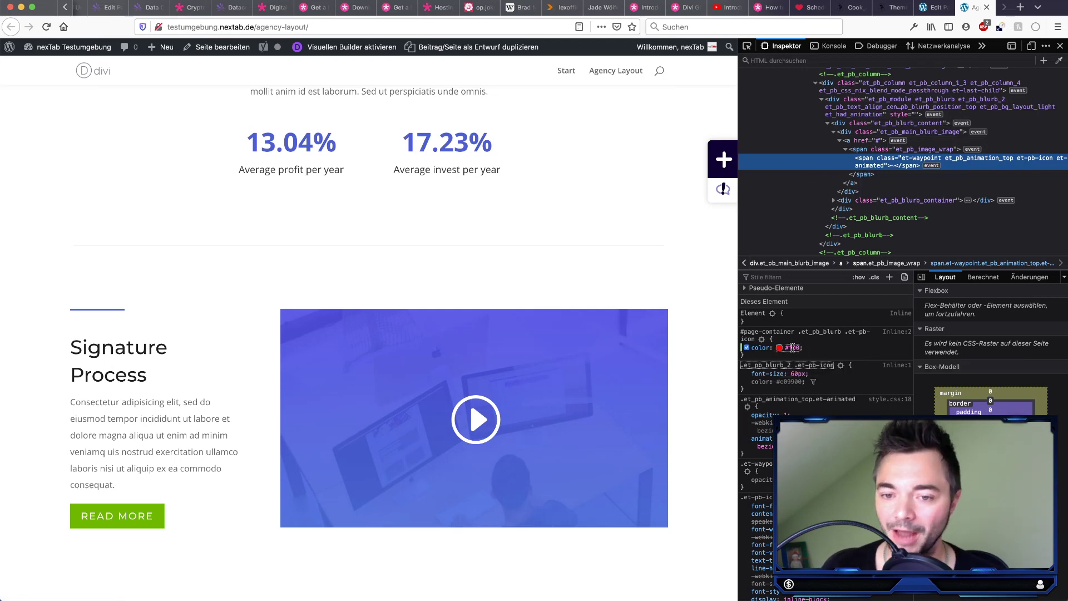
{"action": "scroll", "coordinate": [625, 303], "scroll_direction": "up", "scroll_amount": 20}
{"action": "scroll", "coordinate": [625, 353], "scroll_direction": "down", "scroll_amount": 6}
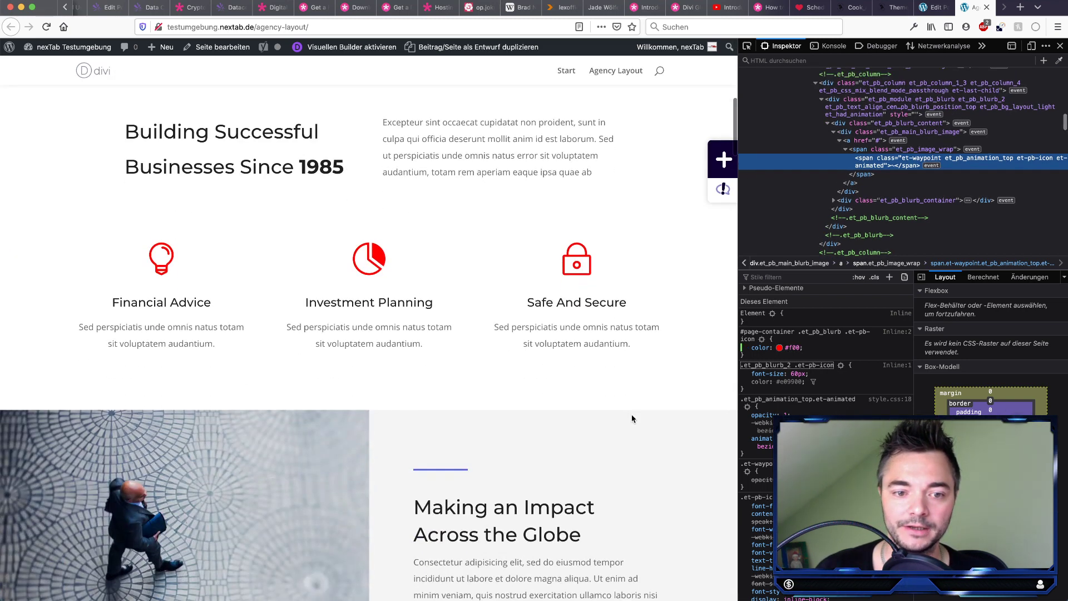
Step: Set the blurb icon rule's color to #000 in the inspector and select the whole rule text
{"action": "scroll", "coordinate": [632, 418], "scroll_direction": "up", "scroll_amount": 1}
{"action": "left_click", "coordinate": [797, 347]}
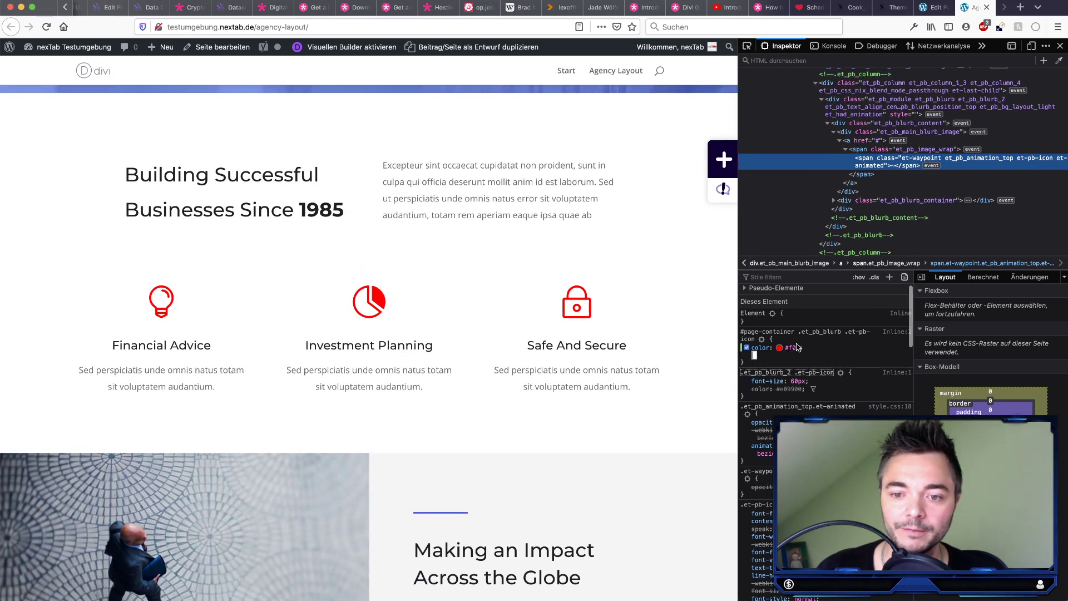
{"action": "left_click", "coordinate": [785, 347]}
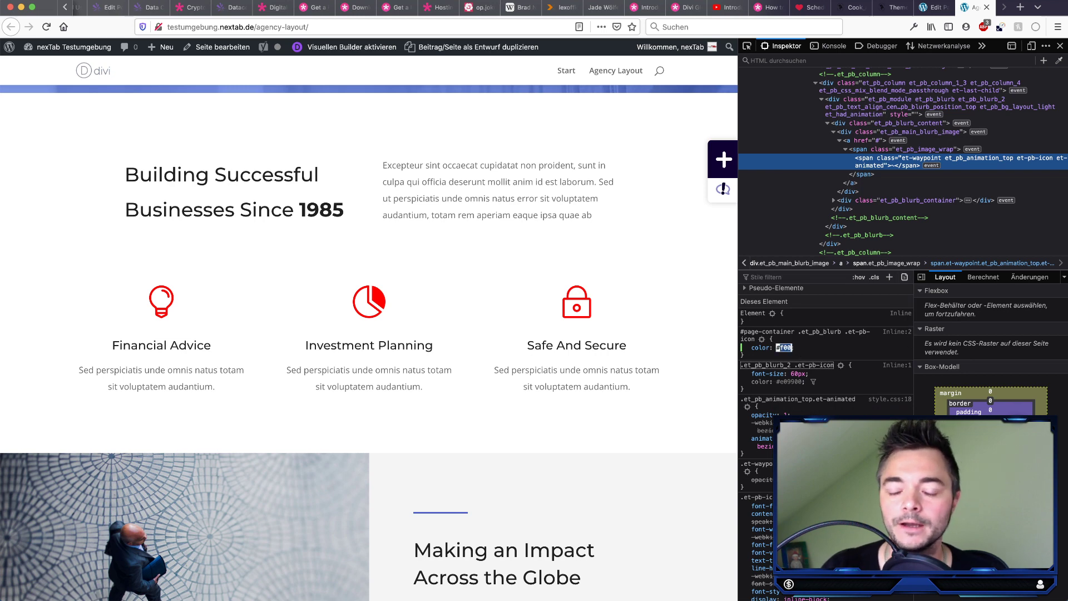
{"action": "type", "text": "#000"}
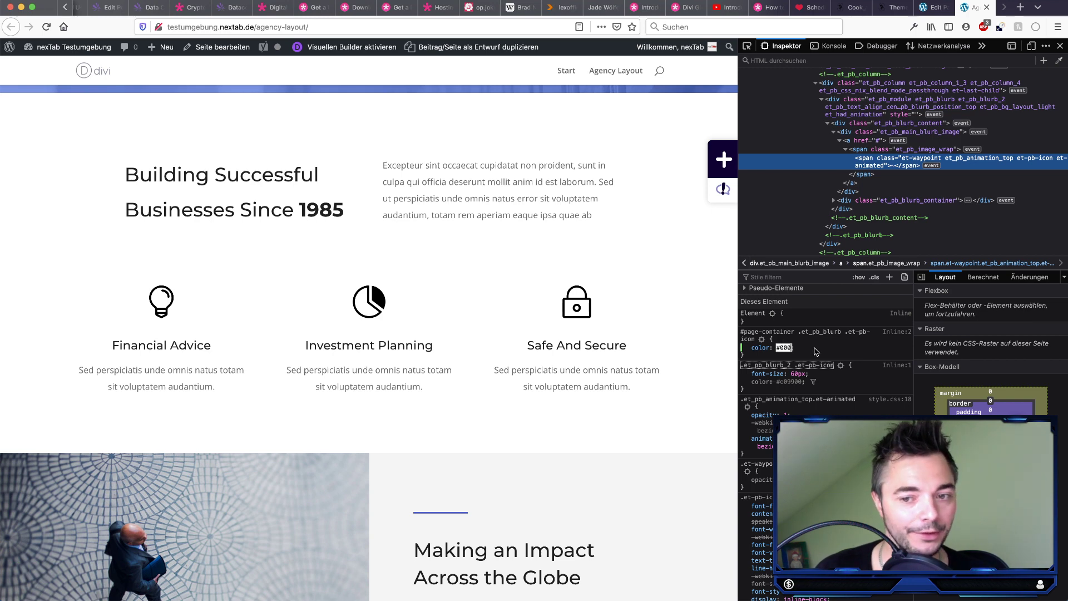
{"action": "key", "text": "Return"}
{"action": "left_click_drag", "start_coordinate": [746, 354], "coordinate": [742, 333]}
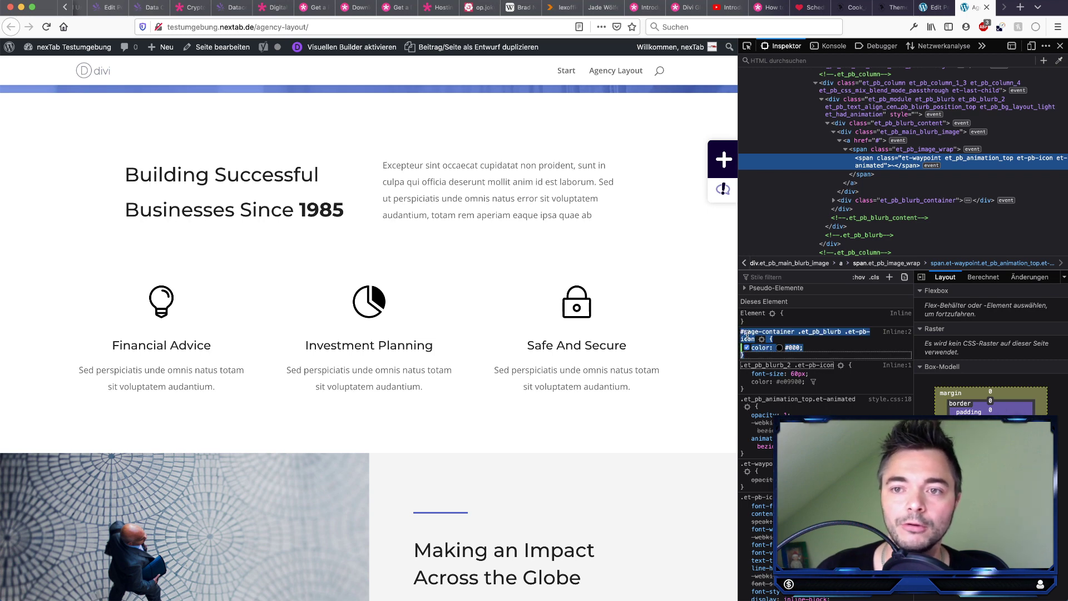
Step: Open Divi's Theme Options in a new tab from the WordPress admin and focus the Custom CSS editor
{"action": "left_click", "coordinate": [936, 9]}
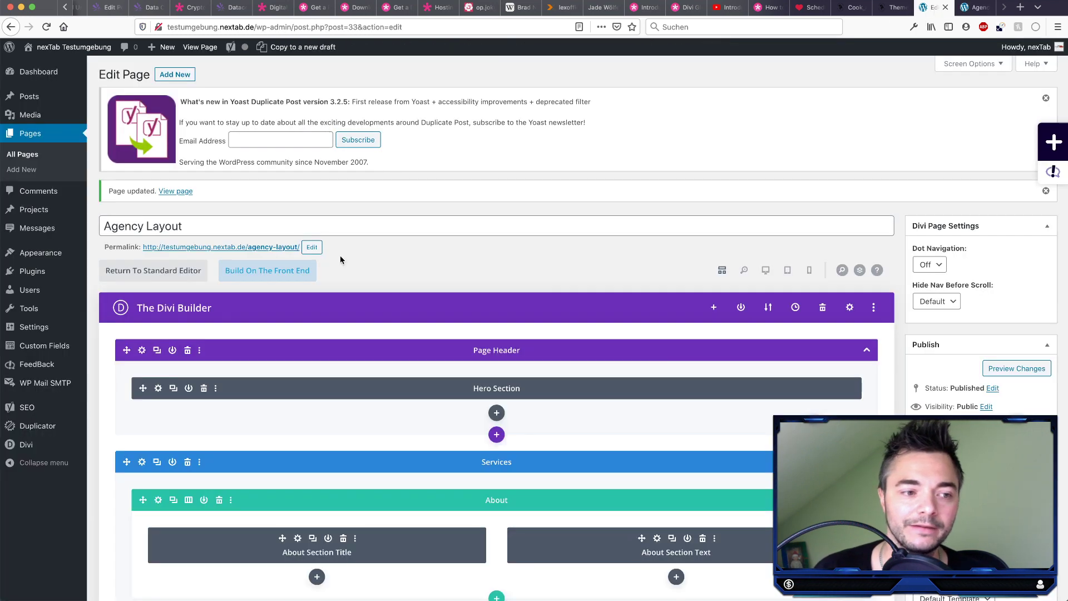
{"action": "mouse_move", "coordinate": [33, 445]}
{"action": "left_click", "coordinate": [118, 447], "text": "super"}
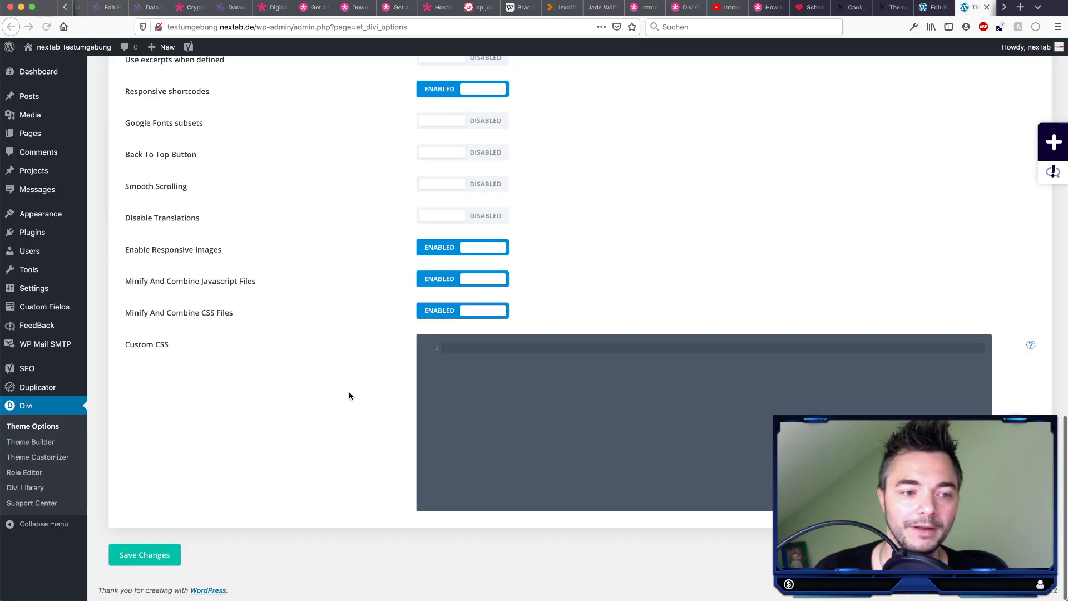
{"action": "left_click", "coordinate": [530, 360]}
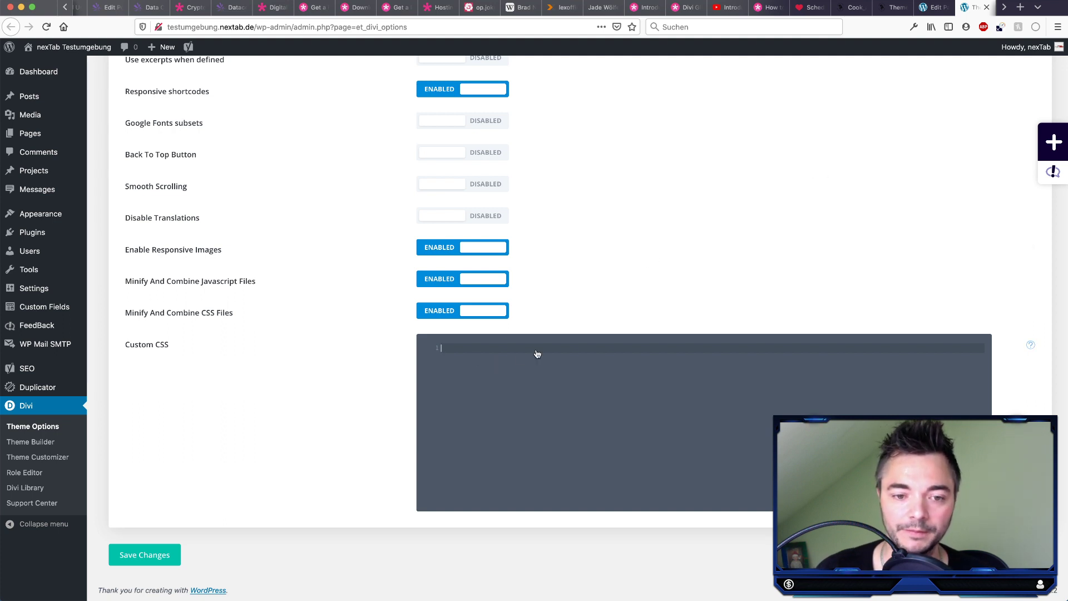
Step: Switch to the code editor and examine the child theme's style.css, highlighting the Template: Divi line and the body font-size rule
{"action": "key", "text": "super+Tab"}
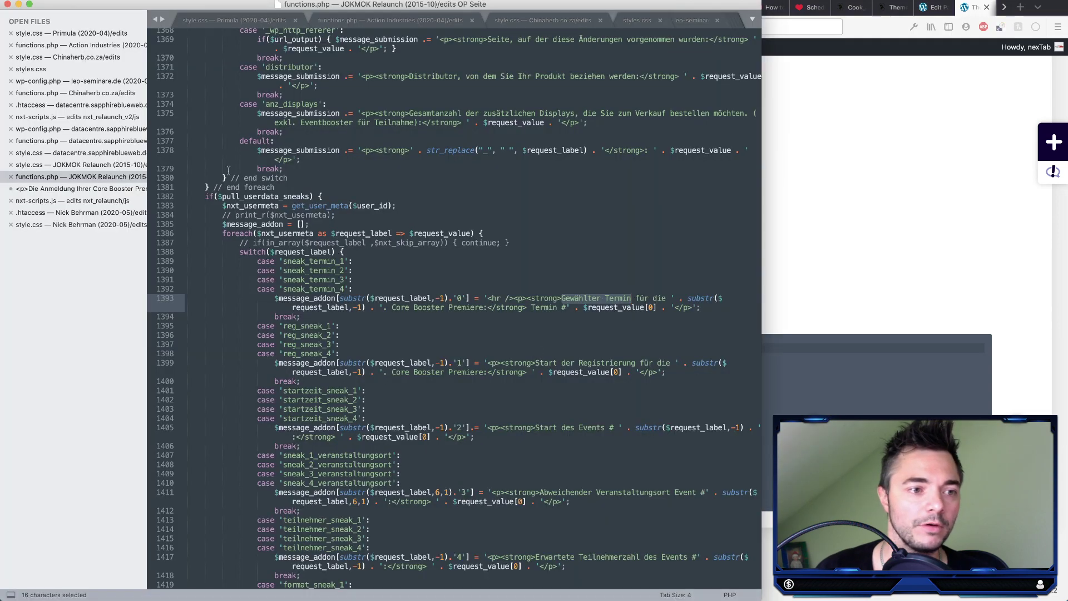
{"action": "key", "text": "ctrl+Tab"}
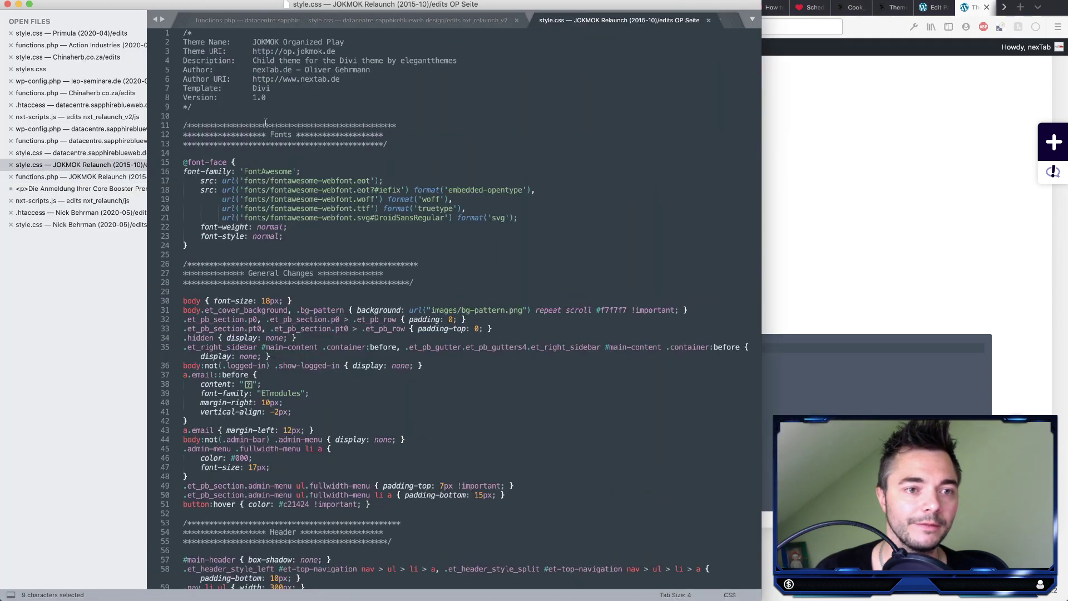
{"action": "left_click", "coordinate": [253, 69]}
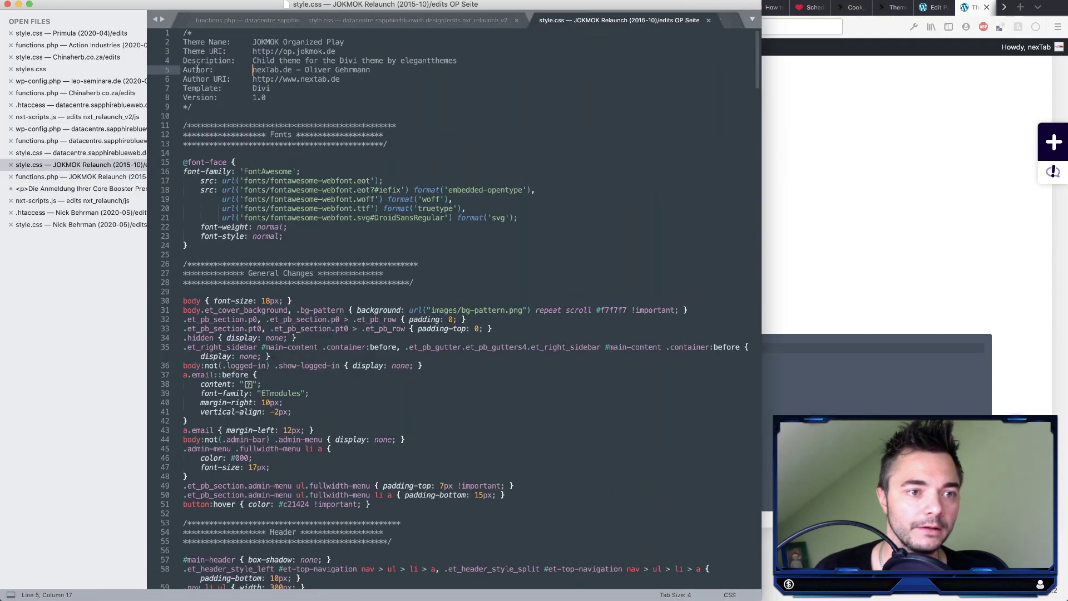
{"action": "left_click_drag", "start_coordinate": [183, 89], "coordinate": [328, 89]}
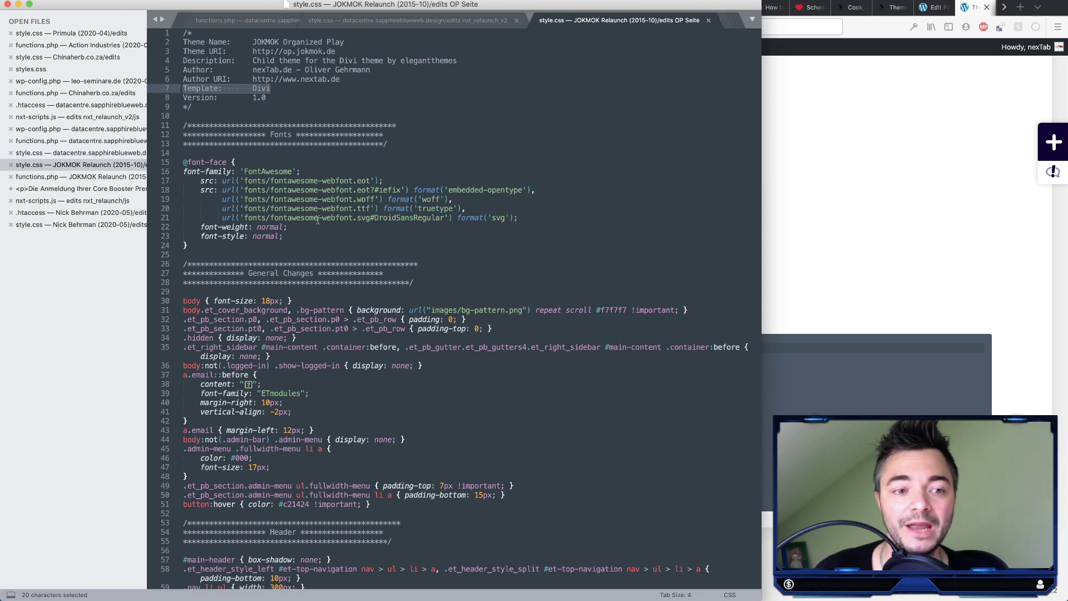
{"action": "left_click_drag", "start_coordinate": [189, 301], "coordinate": [361, 303]}
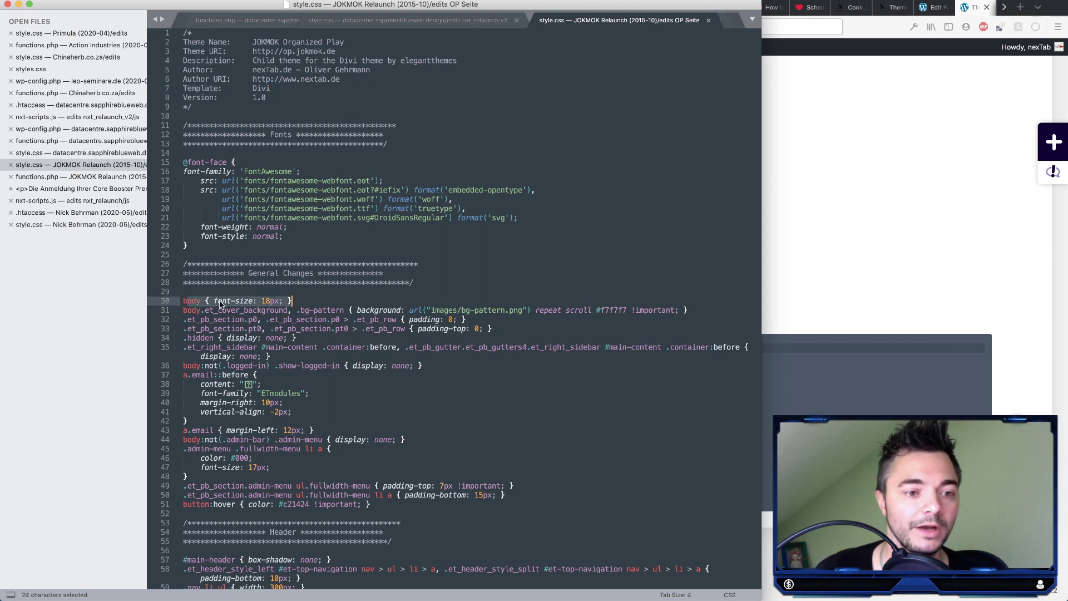
Step: Switch back to the browser and open the Financial Advice blurb's settings in the Agency Layout page's builder
{"action": "left_click", "coordinate": [828, 296]}
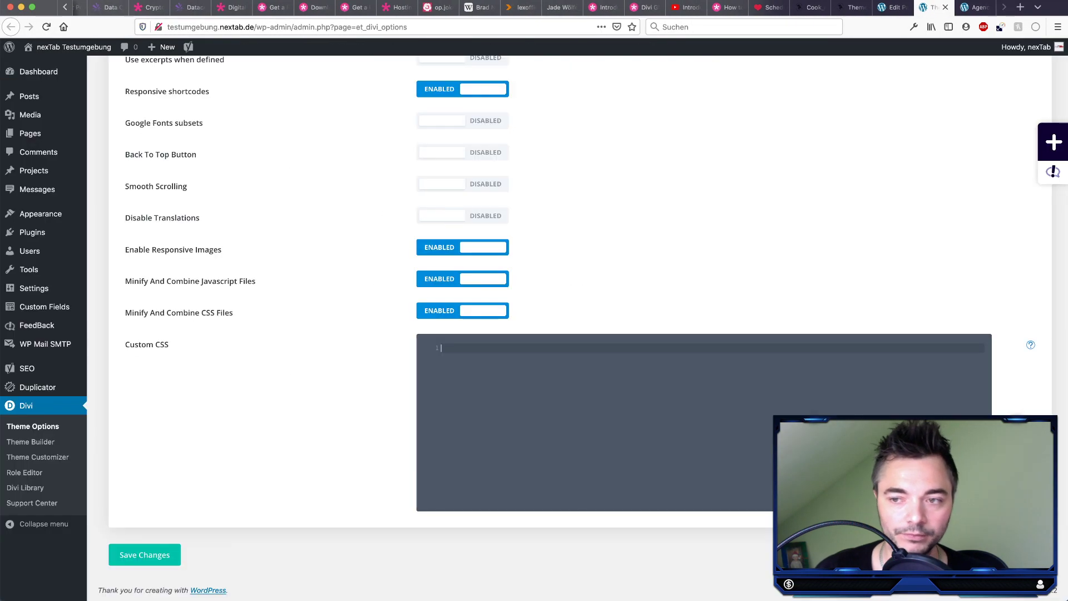
{"action": "key", "text": "ctrl+Tab"}
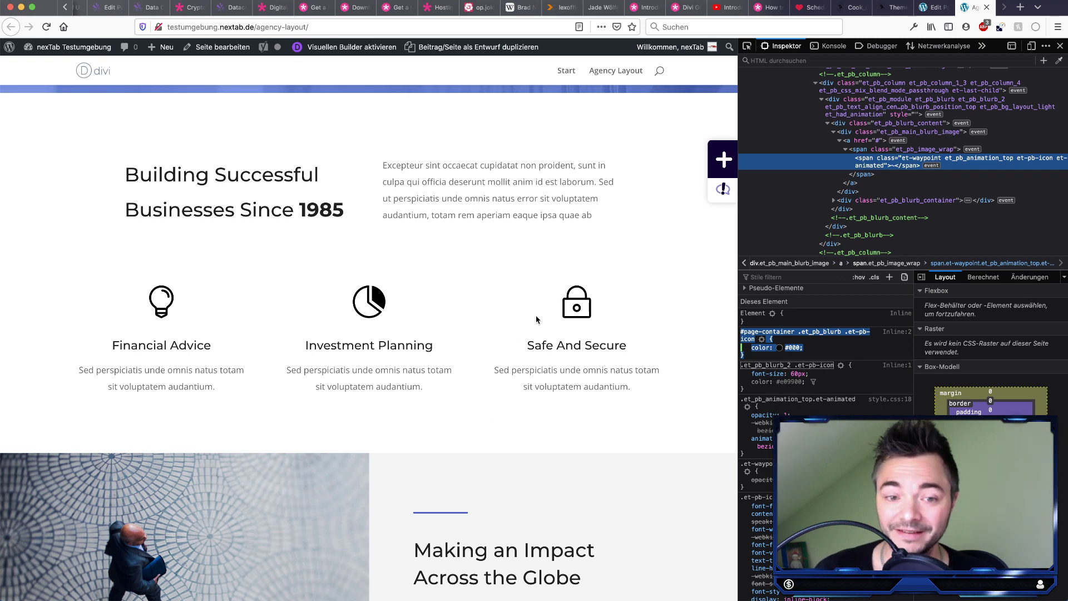
{"action": "key", "text": "ctrl+shift+Tab"}
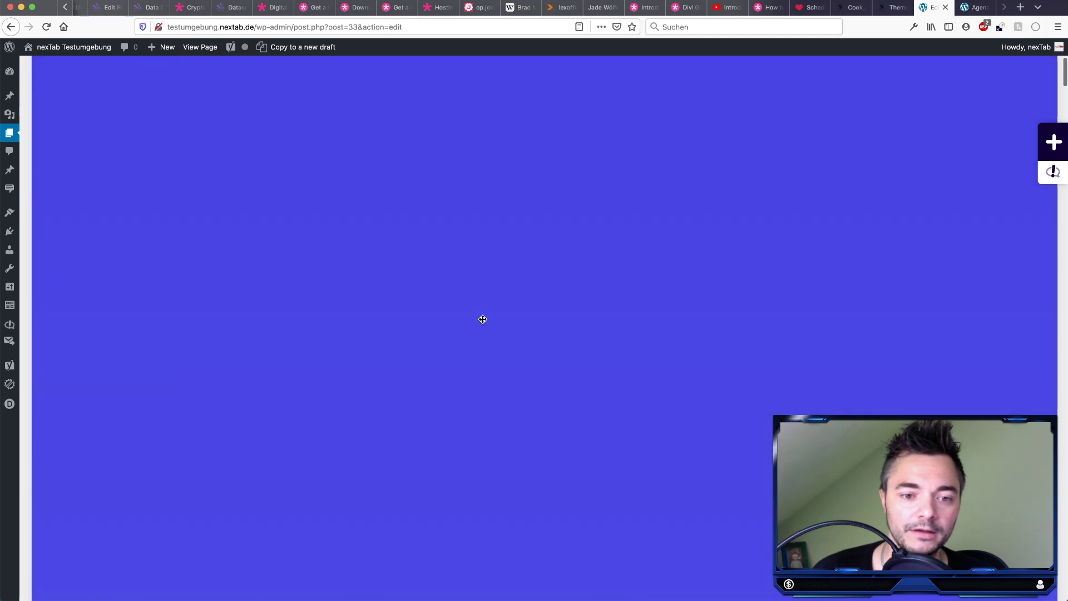
{"action": "scroll", "coordinate": [472, 348], "scroll_direction": "down", "scroll_amount": 10}
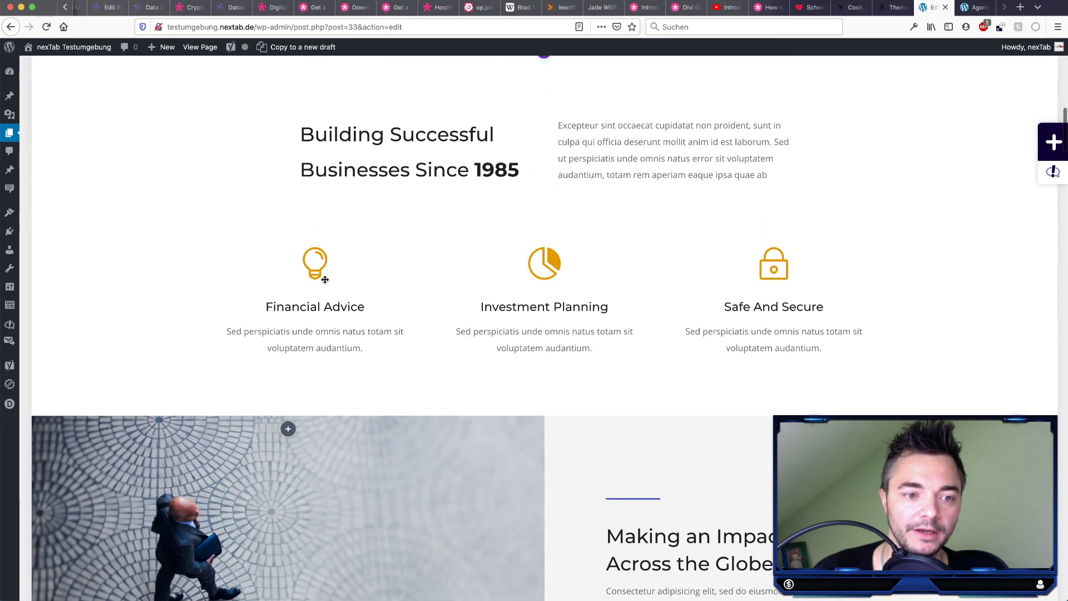
{"action": "left_click", "coordinate": [292, 214]}
{"action": "left_click", "coordinate": [408, 287]}
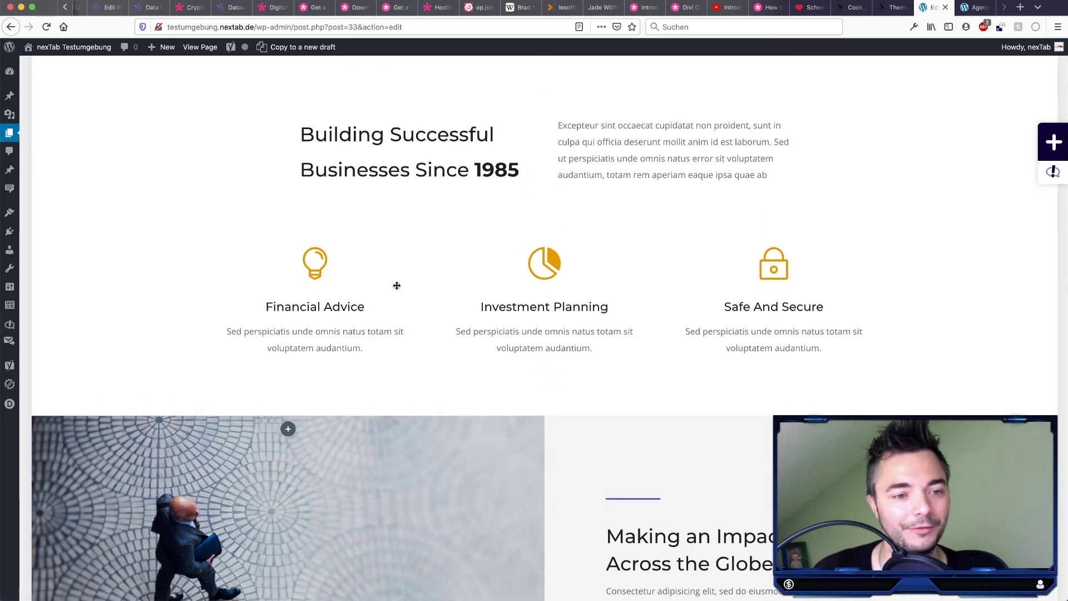
{"action": "left_click", "coordinate": [295, 273]}
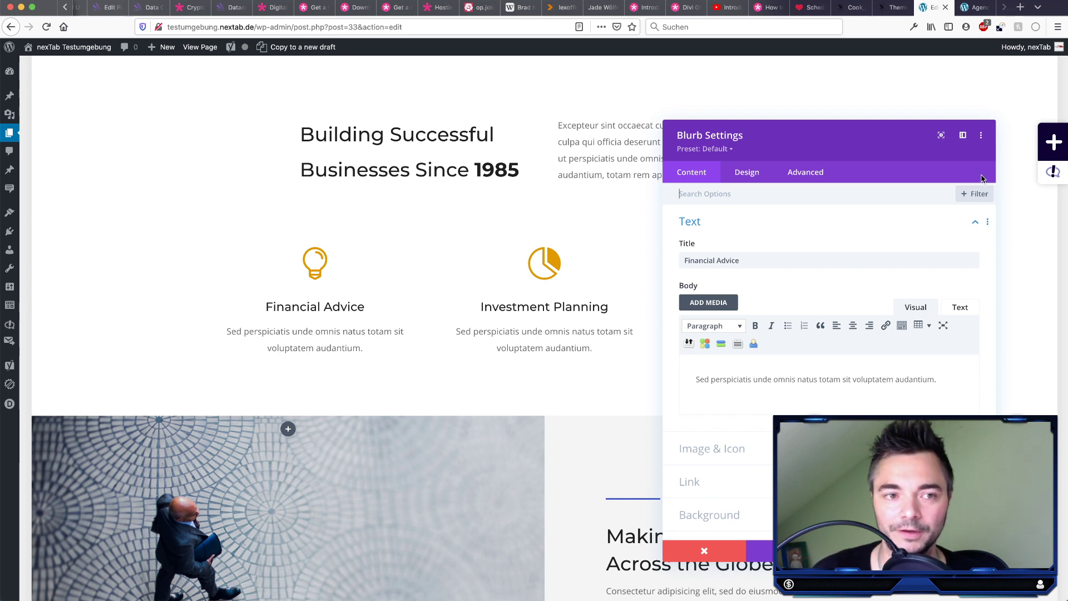
Step: Switch to the DATACENTRE.ME site's admin and open its Home front page for editing from the list of pages
{"action": "left_click", "coordinate": [106, 8]}
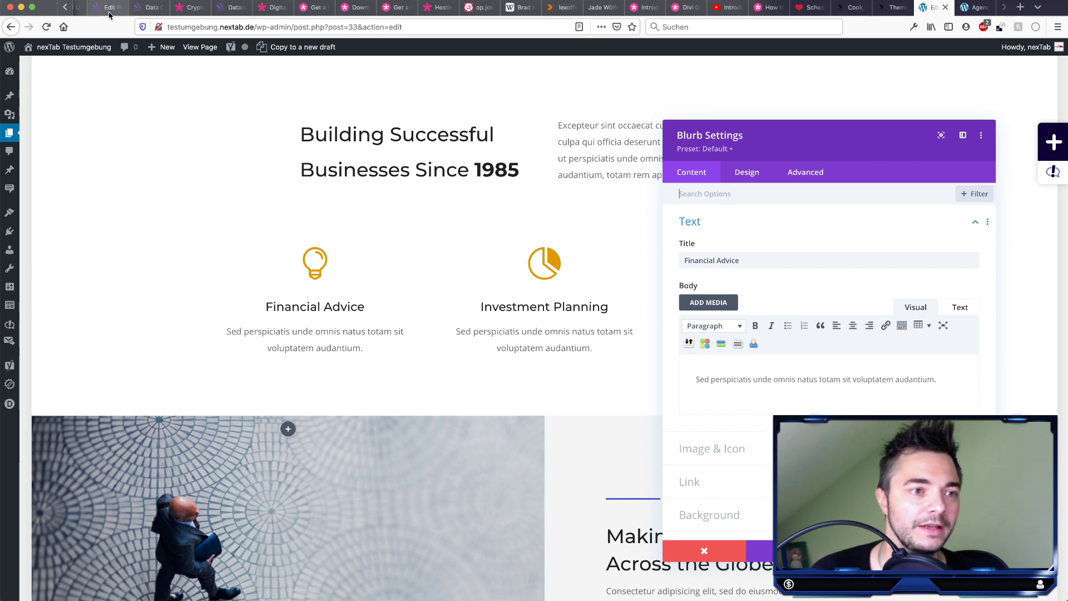
{"action": "left_click", "coordinate": [630, 133]}
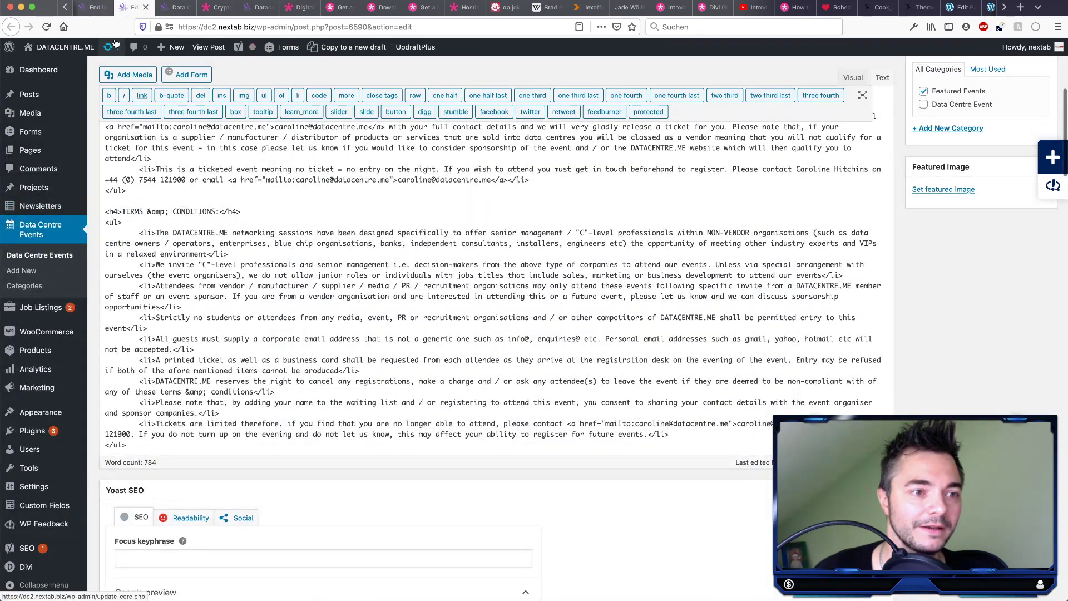
{"action": "left_click", "coordinate": [114, 153]}
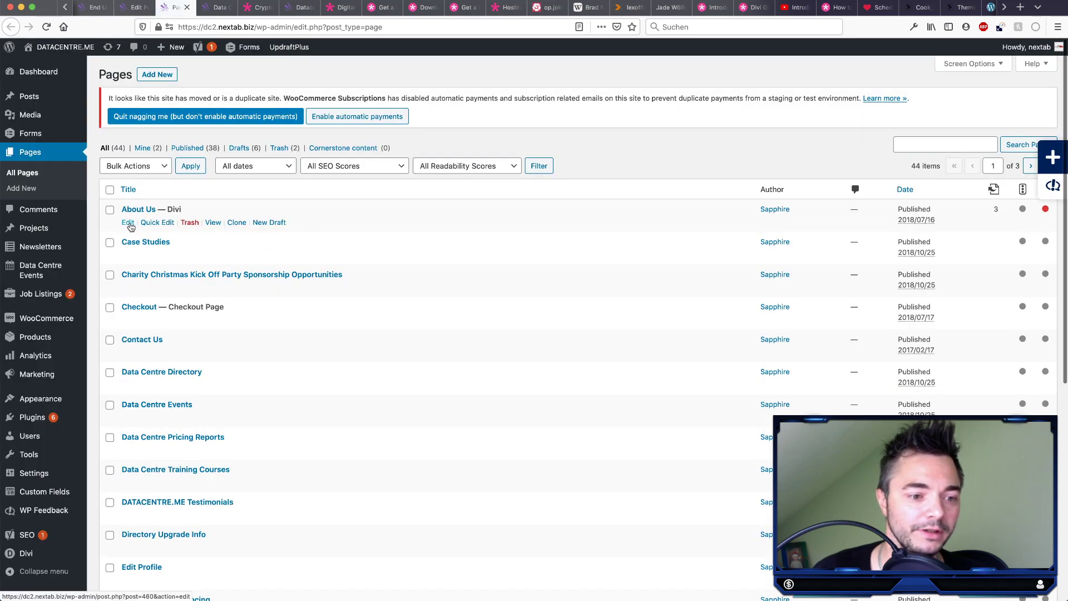
{"action": "scroll", "coordinate": [319, 432], "scroll_direction": "down", "scroll_amount": 5}
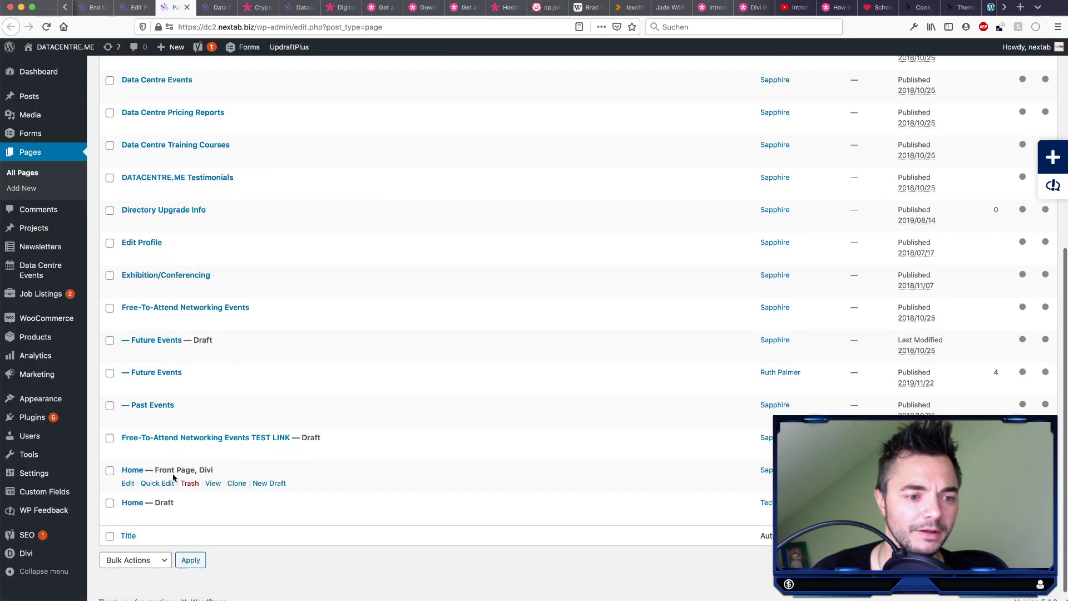
{"action": "left_click", "coordinate": [128, 483]}
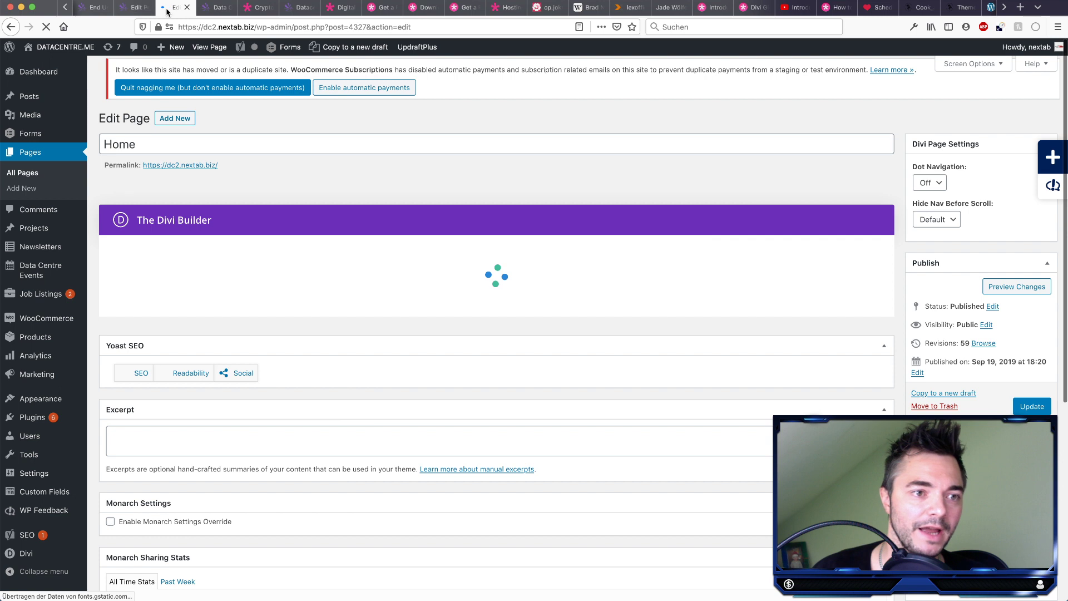
Step: Move the Home page's browser tab beside the Agency Layout tabs and show its Making Data Centres Vibrant section in the builder's desktop view
{"action": "left_click_drag", "start_coordinate": [167, 11], "coordinate": [893, 8]}
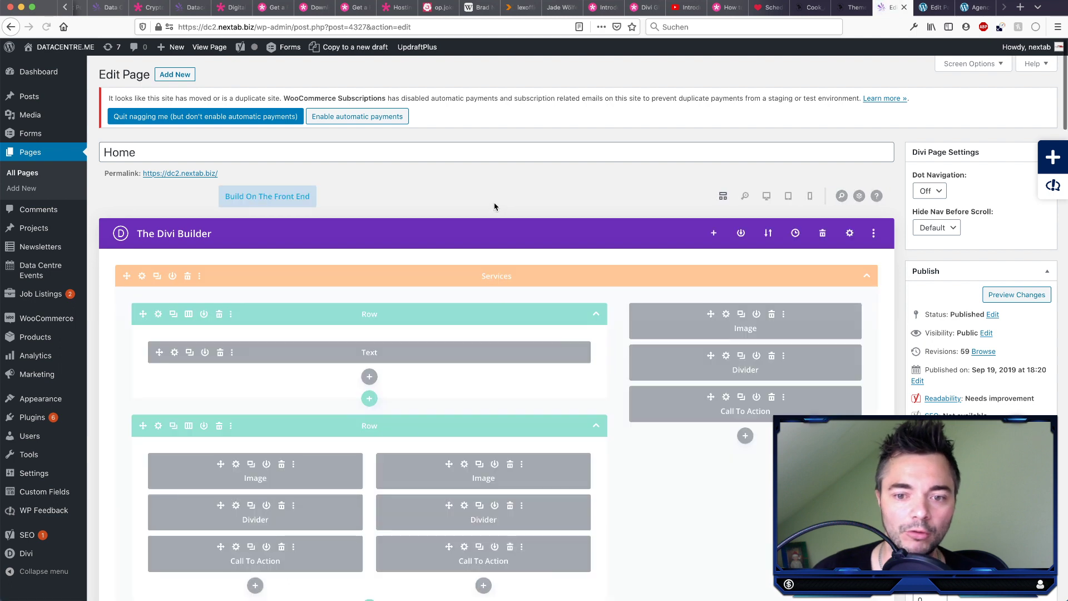
{"action": "left_click", "coordinate": [767, 197]}
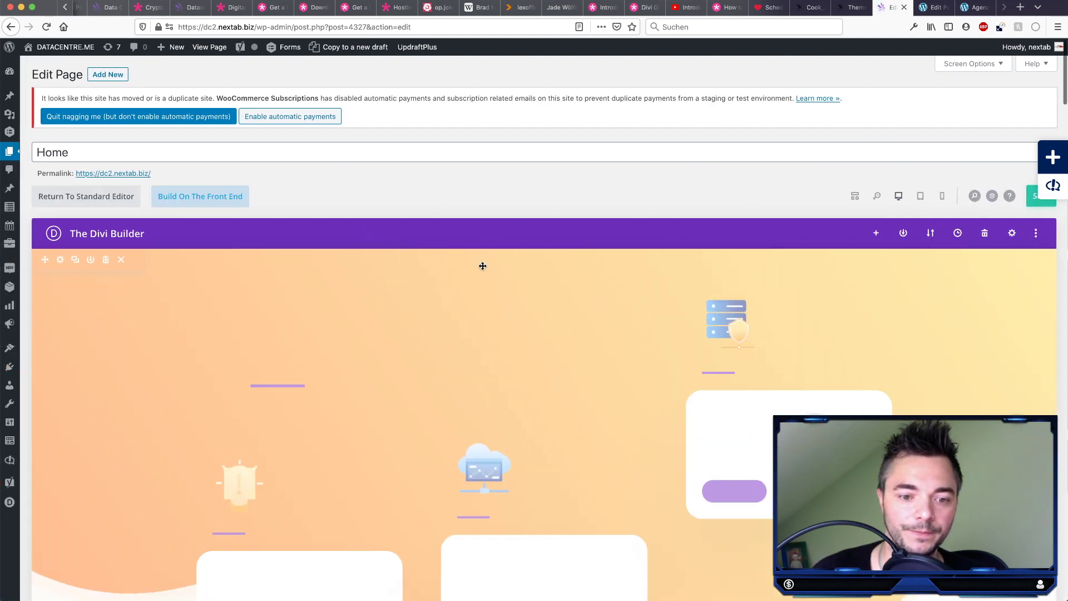
{"action": "scroll", "coordinate": [358, 352], "scroll_direction": "down", "scroll_amount": 10}
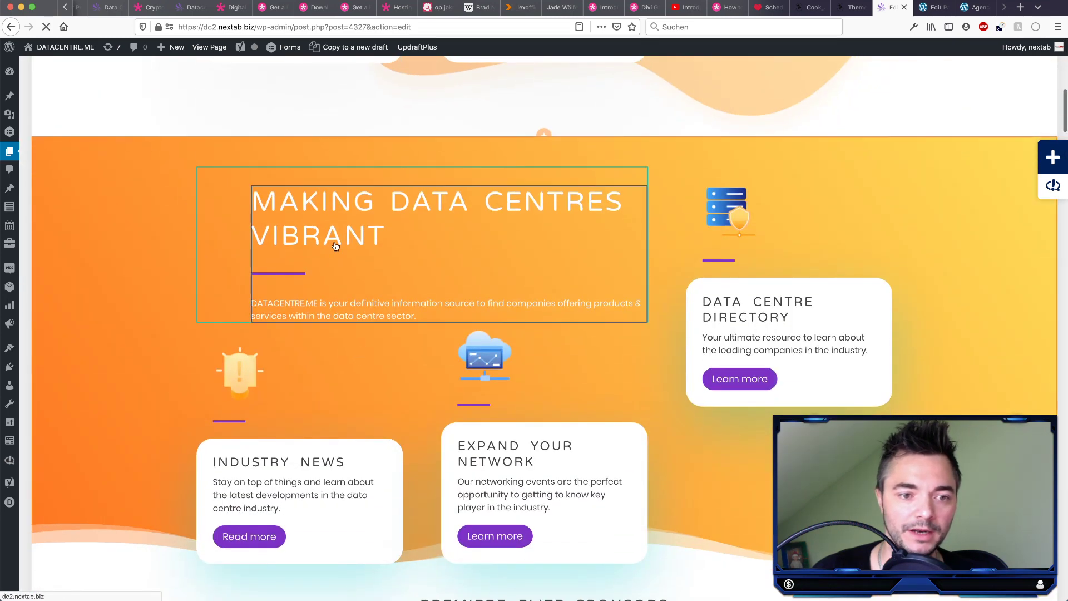
{"action": "mouse_move", "coordinate": [332, 252]}
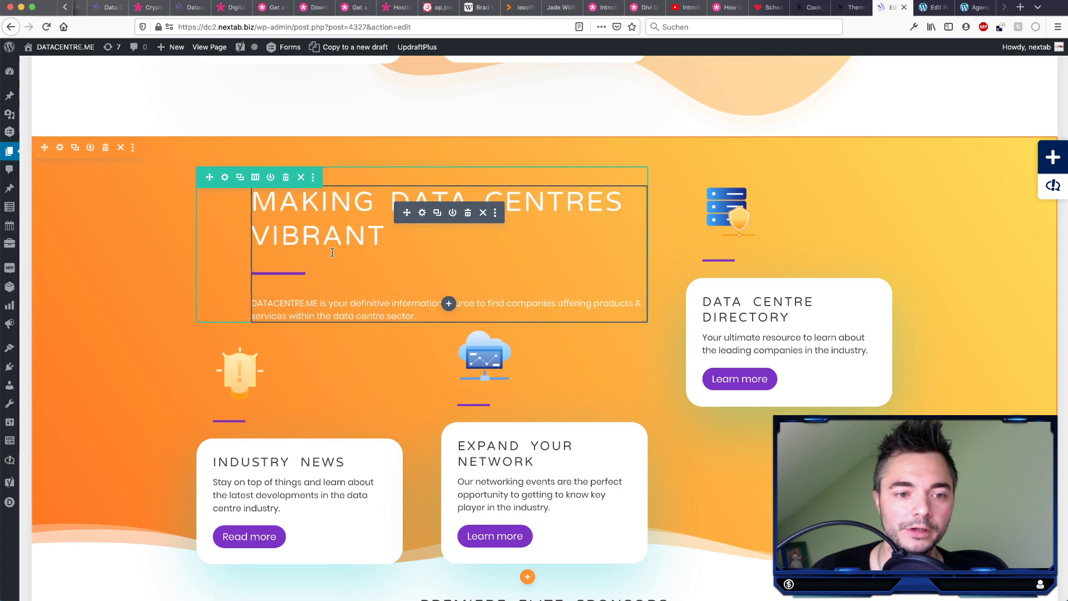
Step: View the modified styles of the Making Data Centres Vibrant text module, highlight its header-text CSS class, and close the settings without saving
{"action": "left_click", "coordinate": [496, 213]}
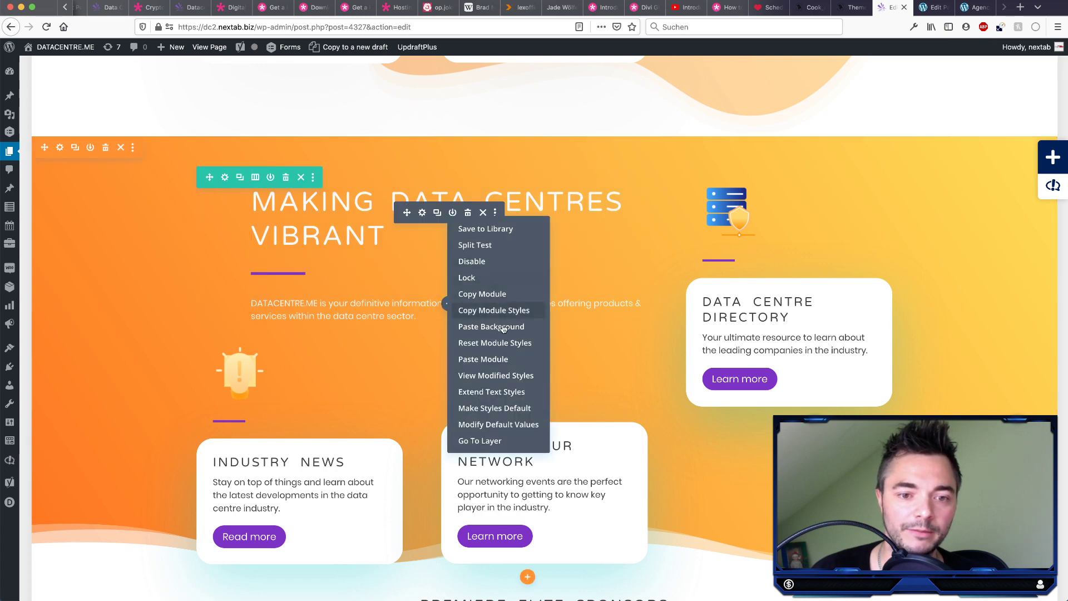
{"action": "left_click", "coordinate": [510, 376]}
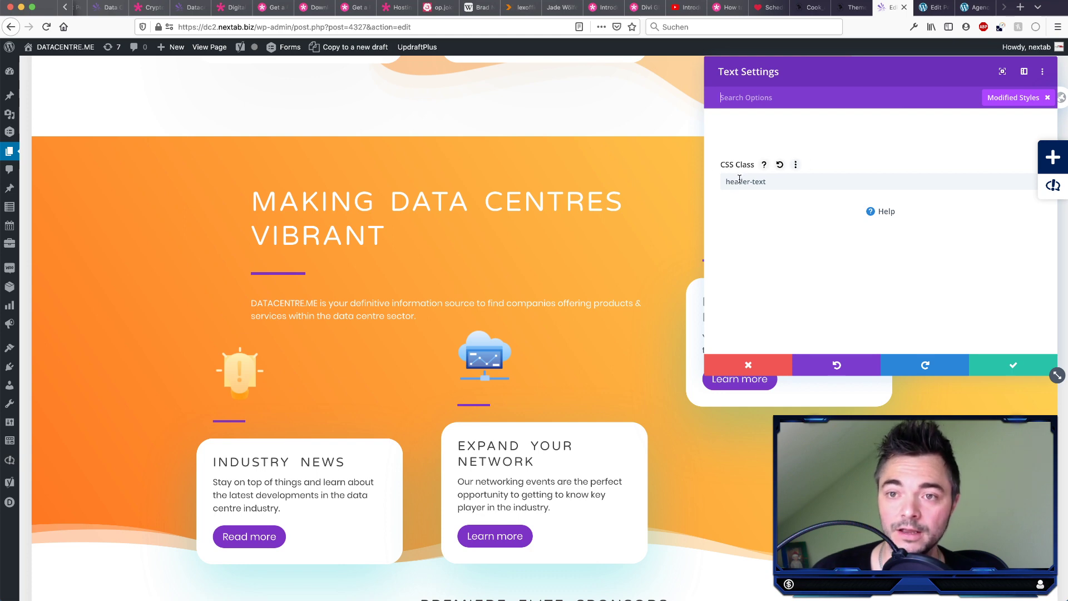
{"action": "left_click", "coordinate": [739, 369]}
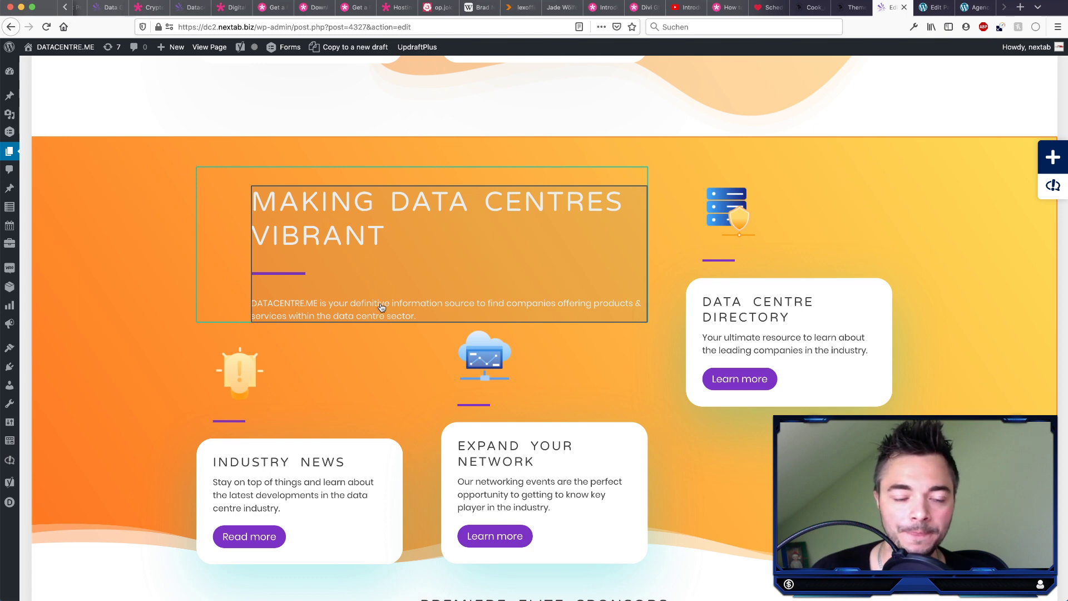
{"action": "right_click", "coordinate": [347, 307]}
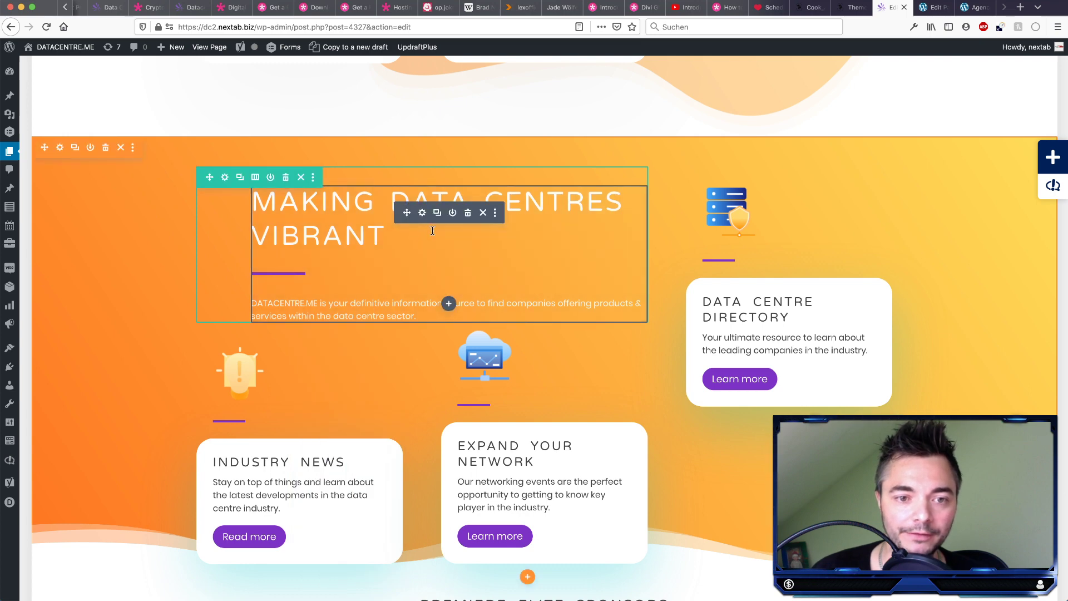
{"action": "left_click", "coordinate": [494, 213]}
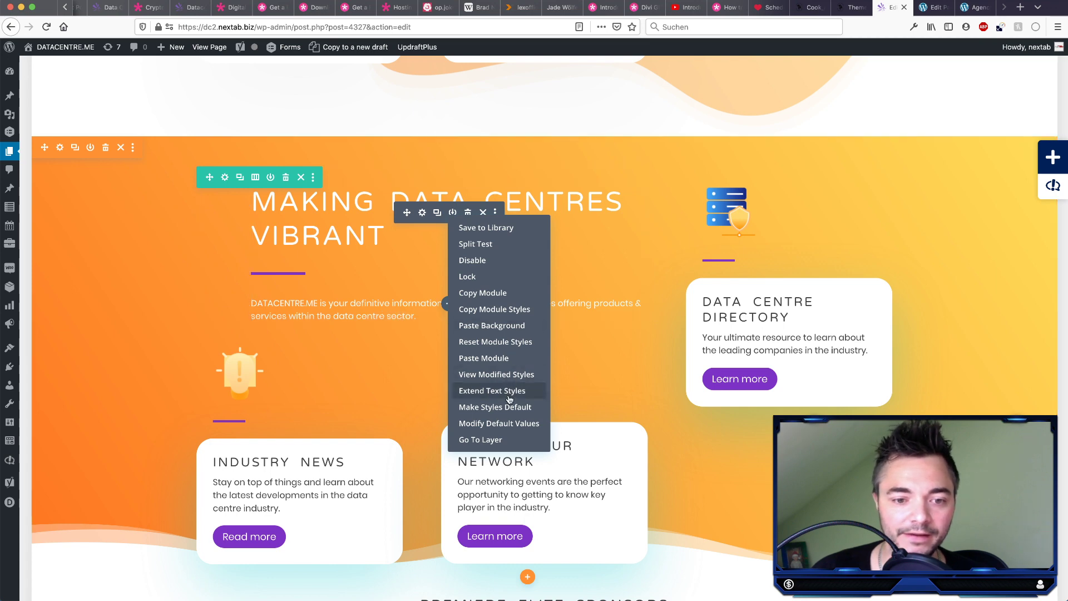
{"action": "left_click", "coordinate": [503, 374]}
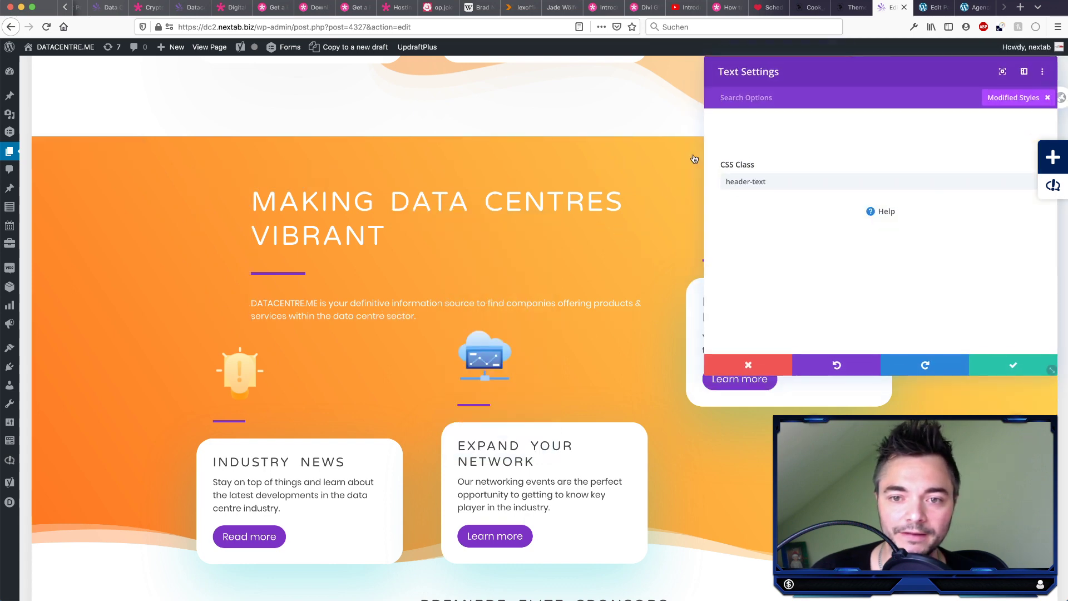
{"action": "left_click_drag", "start_coordinate": [727, 183], "coordinate": [828, 181]}
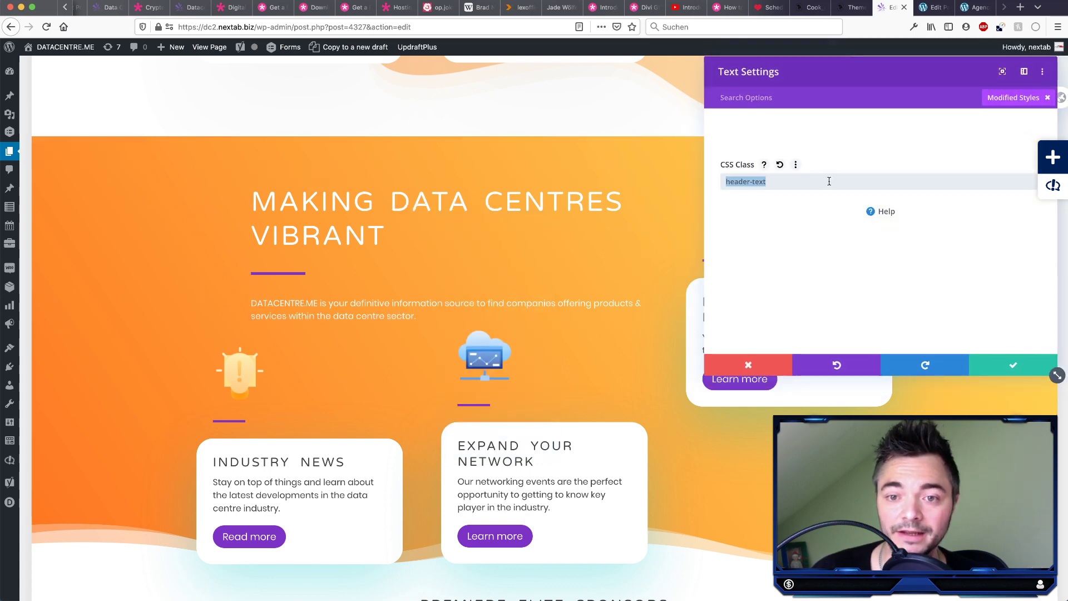
{"action": "left_click", "coordinate": [757, 364]}
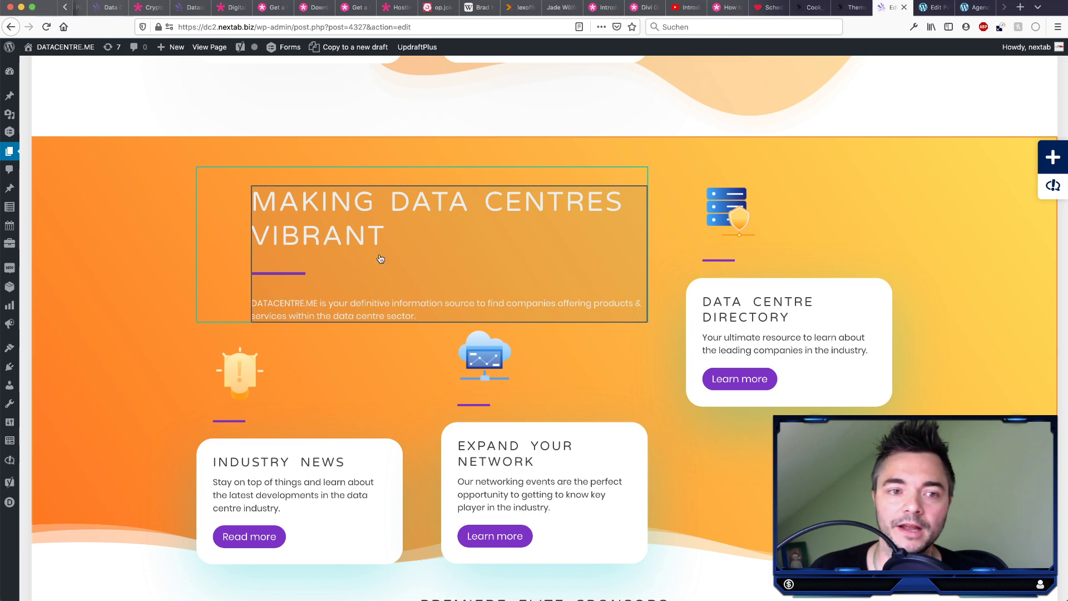
Step: Open the live DATACENTRE.ME home page in a new tab and inspect its Making Data Centres Vibrant heading in the developer tools
{"action": "scroll", "coordinate": [380, 258], "scroll_direction": "up", "scroll_amount": 5}
{"action": "left_click", "coordinate": [130, 174]}
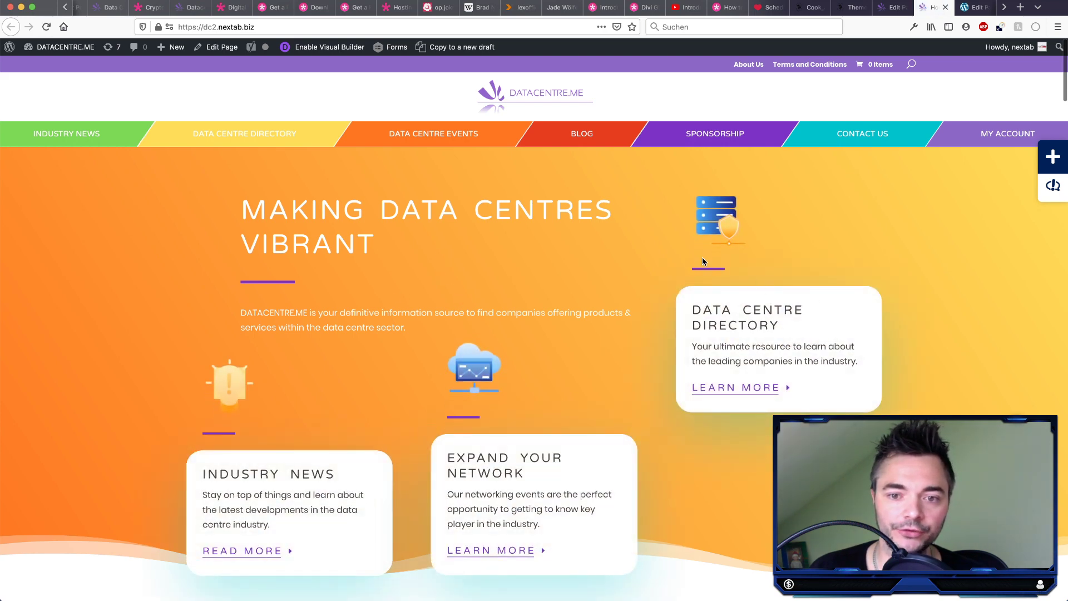
{"action": "right_click", "coordinate": [703, 271]}
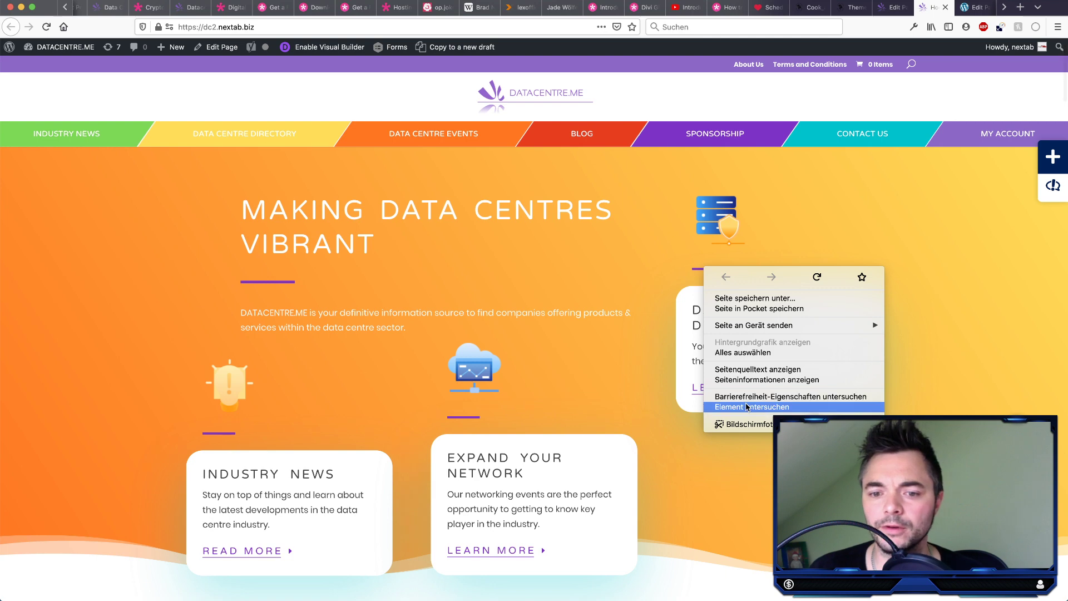
{"action": "right_click", "coordinate": [315, 277]}
{"action": "right_click", "coordinate": [296, 241]}
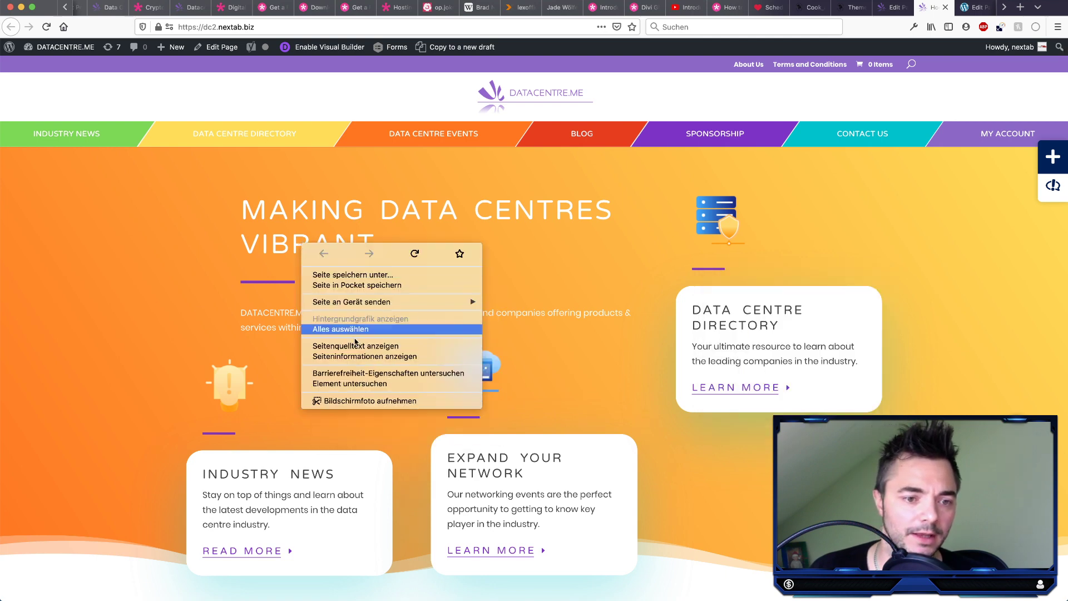
{"action": "left_click", "coordinate": [370, 382]}
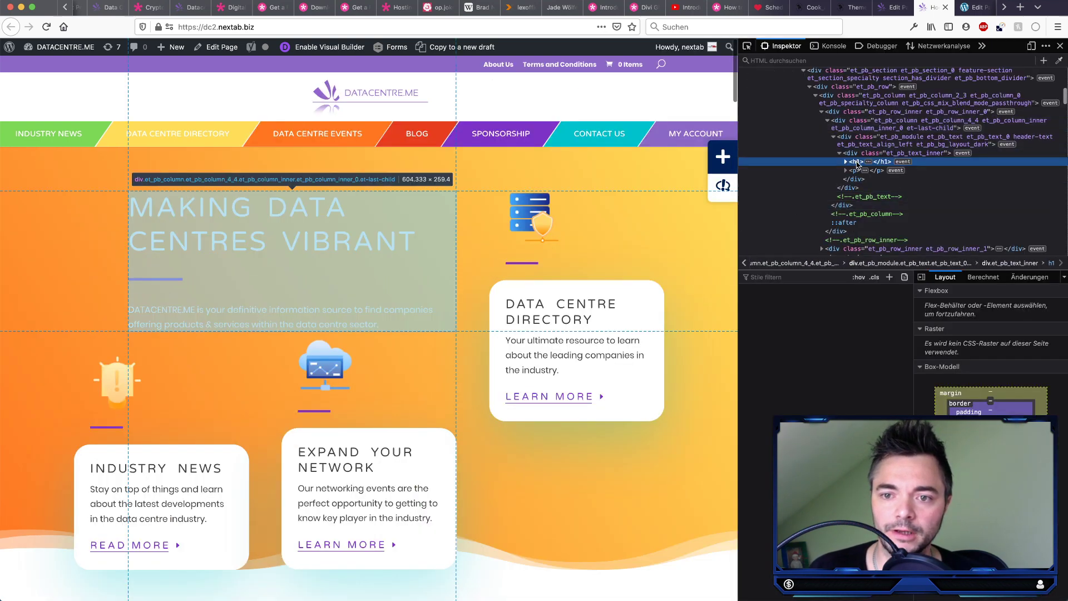
Step: Select the h1's ::after pseudo-element, examine its .header-text rule, and compare the heading underlines further down the page
{"action": "left_click", "coordinate": [846, 161]}
{"action": "left_click", "coordinate": [890, 170]}
{"action": "left_click", "coordinate": [867, 179]}
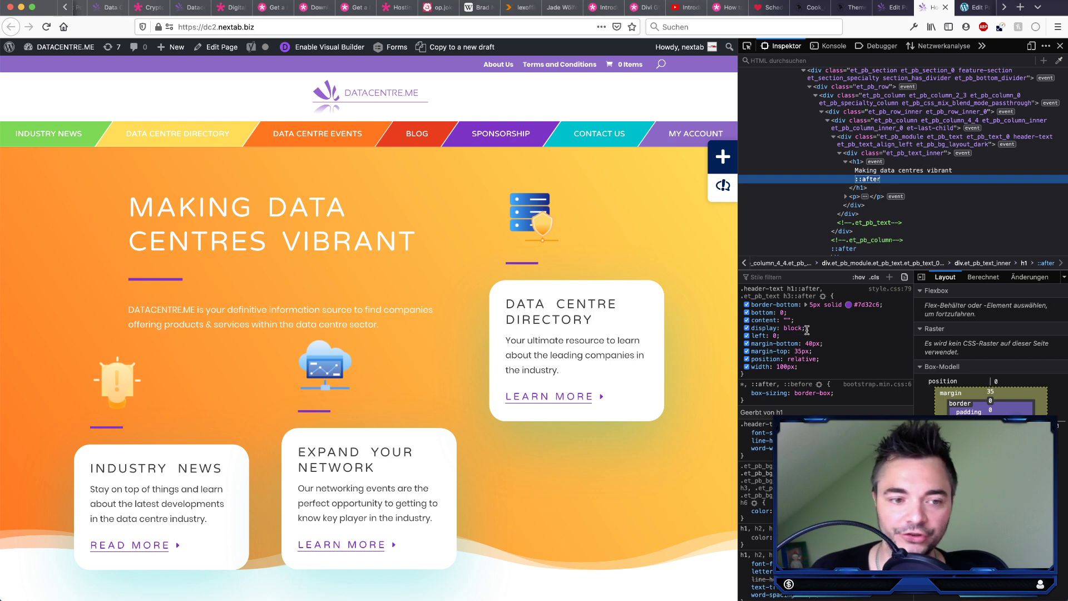
{"action": "scroll", "coordinate": [459, 374], "scroll_direction": "down", "scroll_amount": 10}
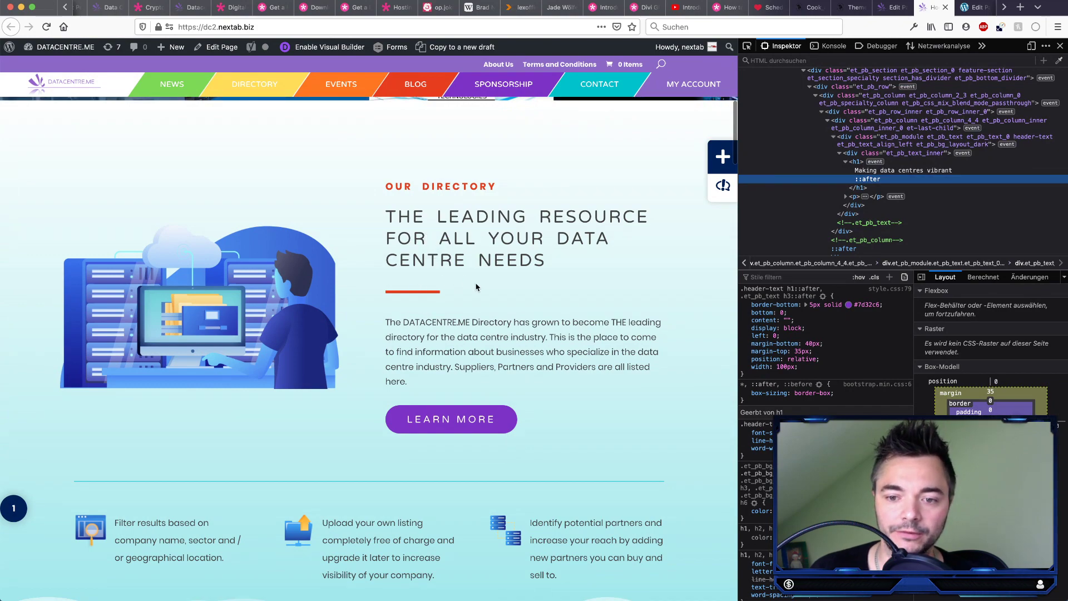
{"action": "scroll", "coordinate": [437, 282], "scroll_direction": "up", "scroll_amount": 10}
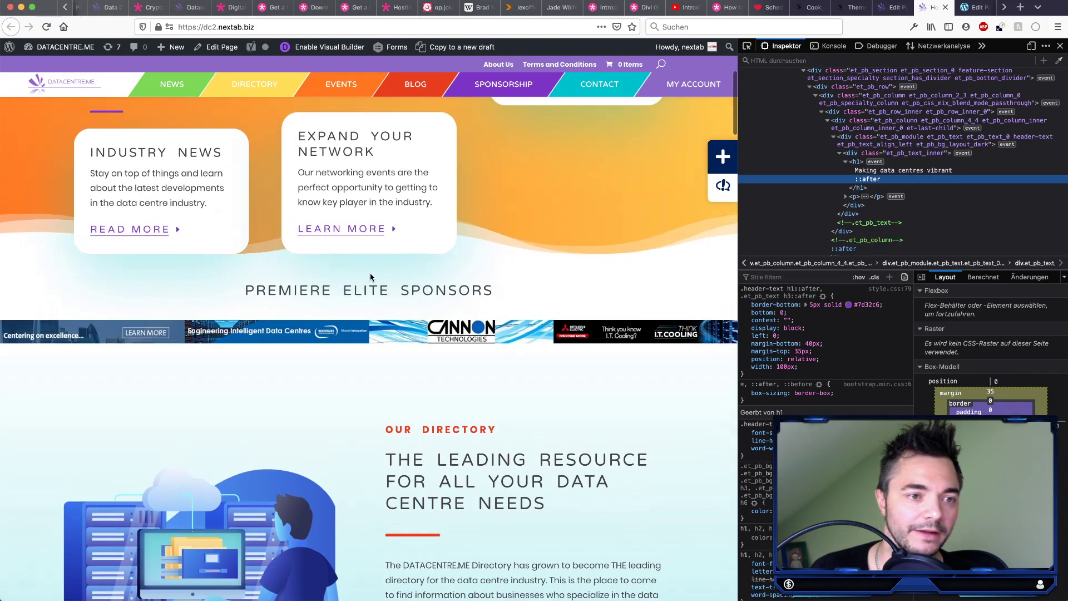
{"action": "scroll", "coordinate": [480, 328], "scroll_direction": "down", "scroll_amount": 6}
{"action": "scroll", "coordinate": [480, 328], "scroll_direction": "down", "scroll_amount": 3}
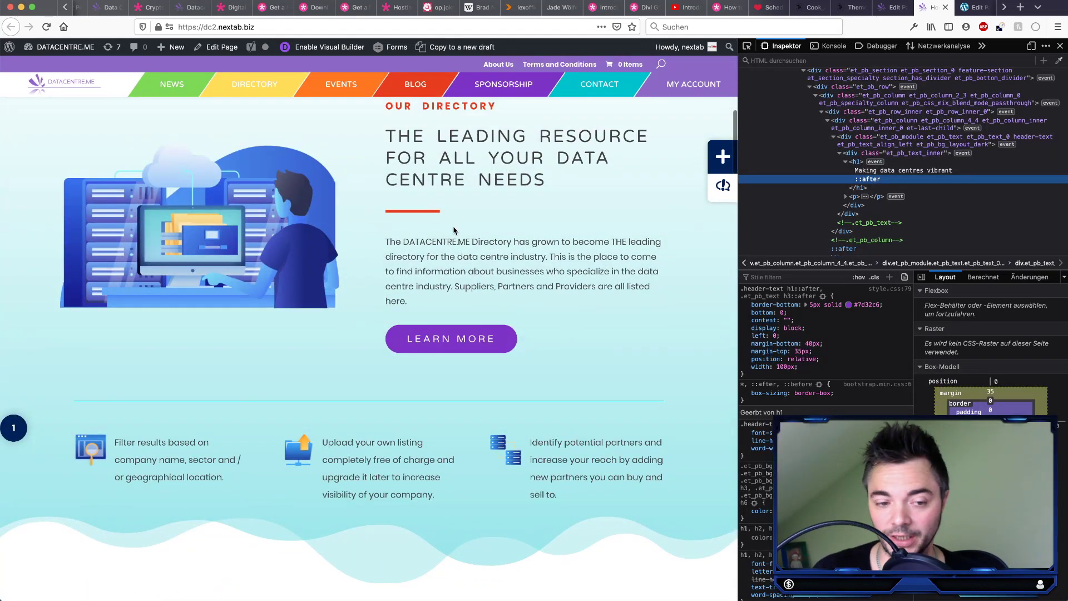
Step: Return to the Agency Layout builder tab, filter the Financial Advice blurb's settings to modified styles, and review the listed options
{"action": "left_click", "coordinate": [977, 7]}
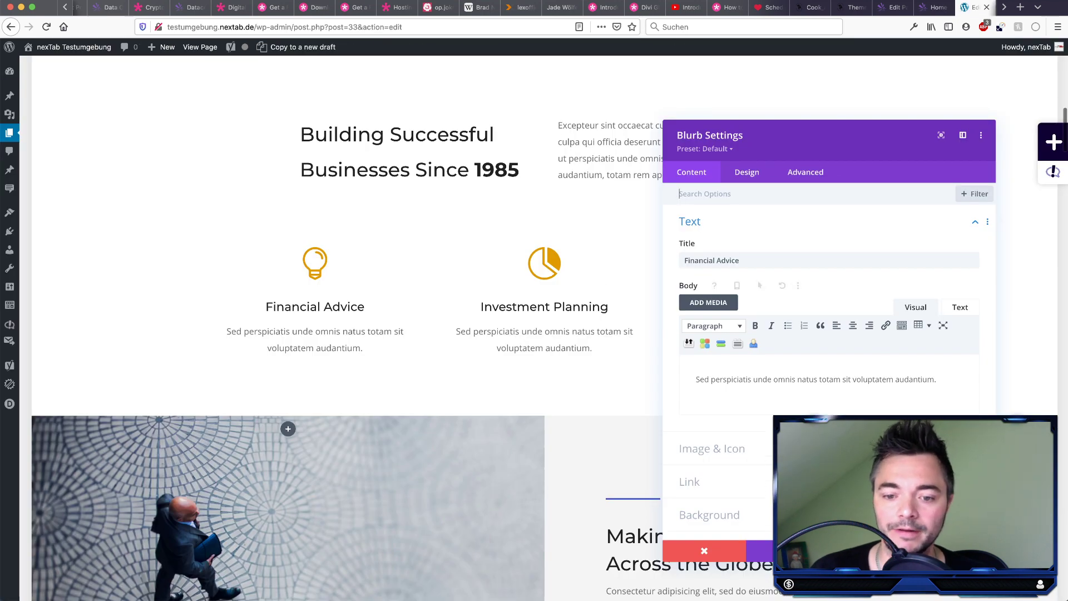
{"action": "left_click", "coordinate": [973, 193]}
{"action": "left_click", "coordinate": [732, 241]}
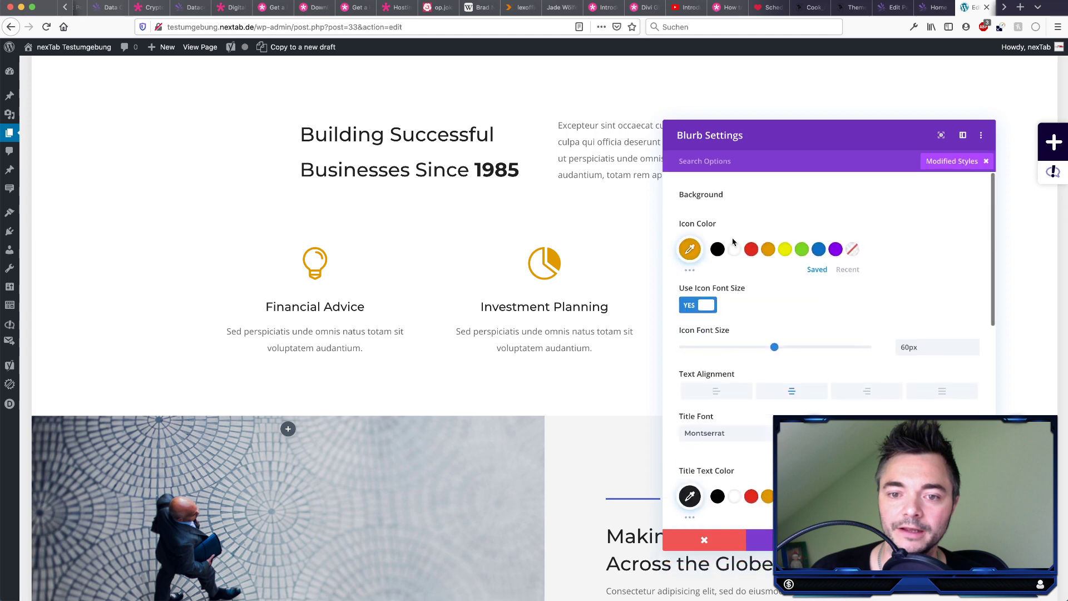
{"action": "scroll", "coordinate": [776, 267], "scroll_direction": "down", "scroll_amount": 5}
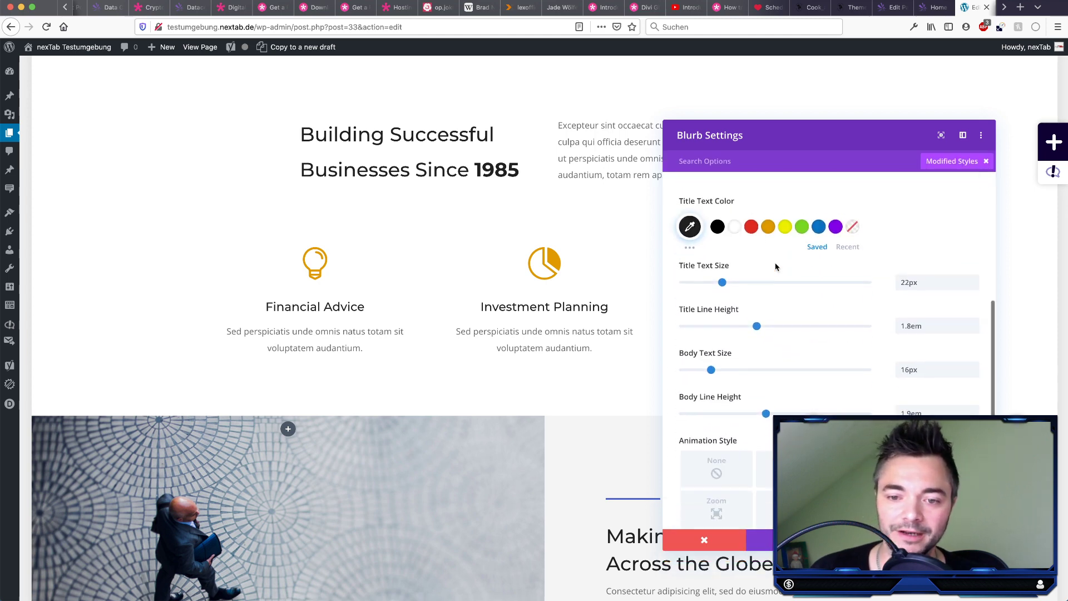
{"action": "scroll", "coordinate": [776, 267], "scroll_direction": "down", "scroll_amount": 3}
{"action": "scroll", "coordinate": [792, 392], "scroll_direction": "up", "scroll_amount": 2}
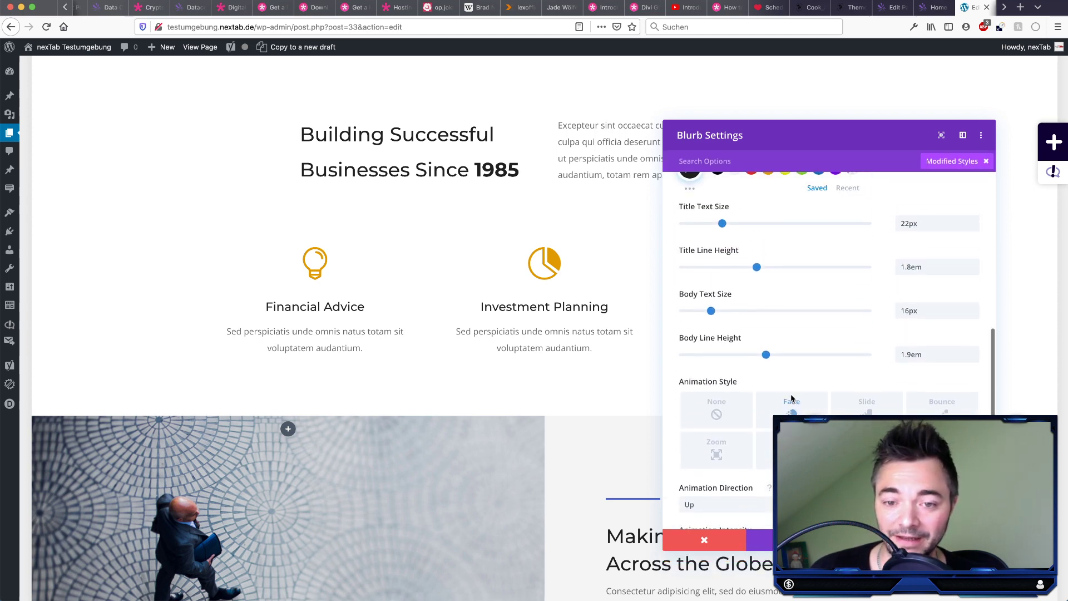
{"action": "scroll", "coordinate": [792, 399], "scroll_direction": "up", "scroll_amount": 2}
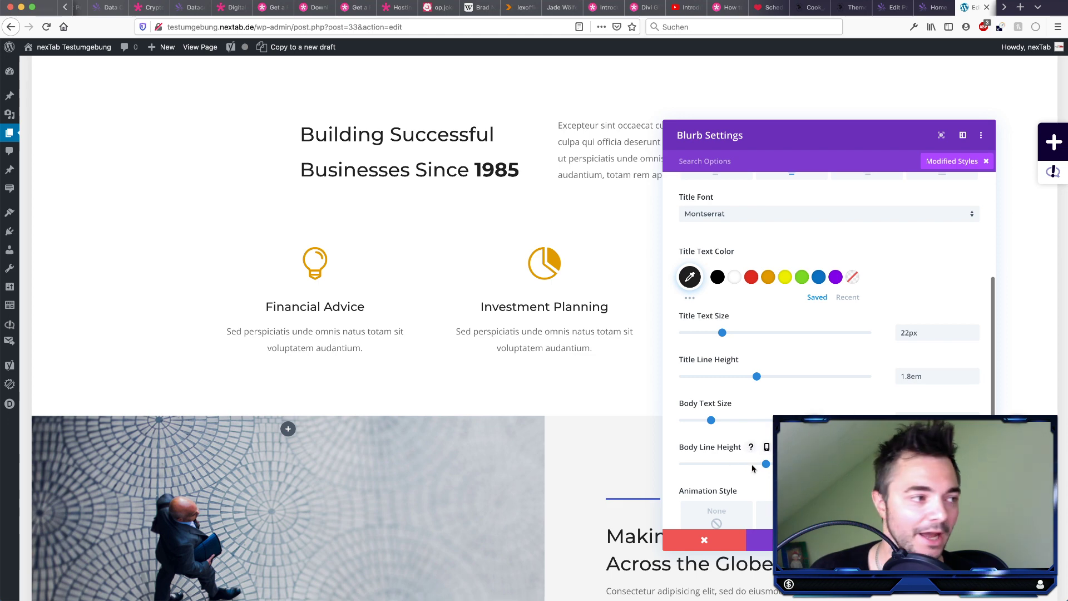
{"action": "scroll", "coordinate": [759, 373], "scroll_direction": "up", "scroll_amount": 1}
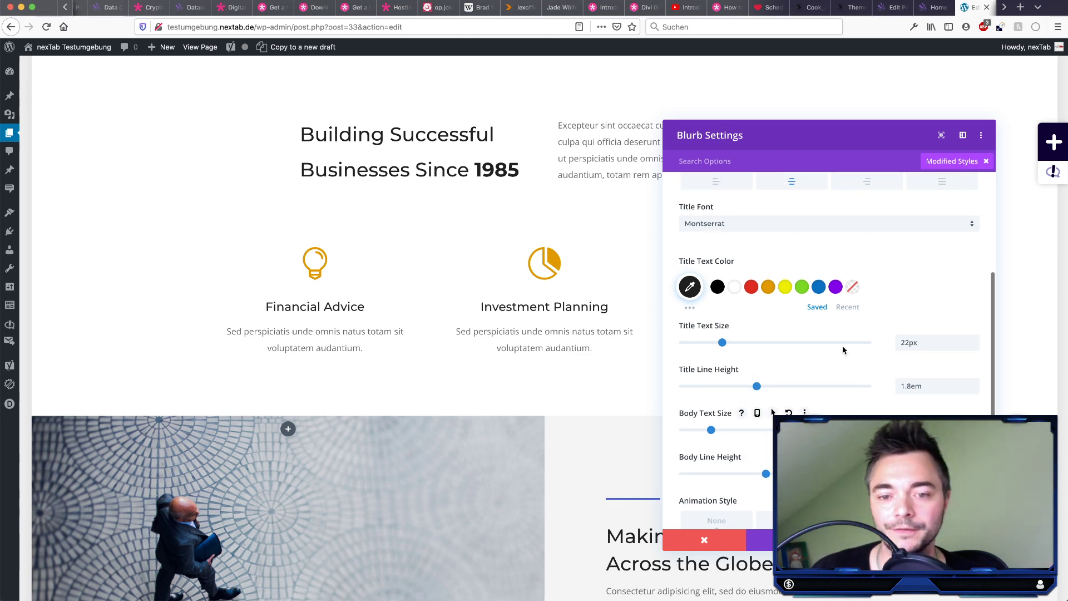
{"action": "scroll", "coordinate": [812, 356], "scroll_direction": "up", "scroll_amount": 1}
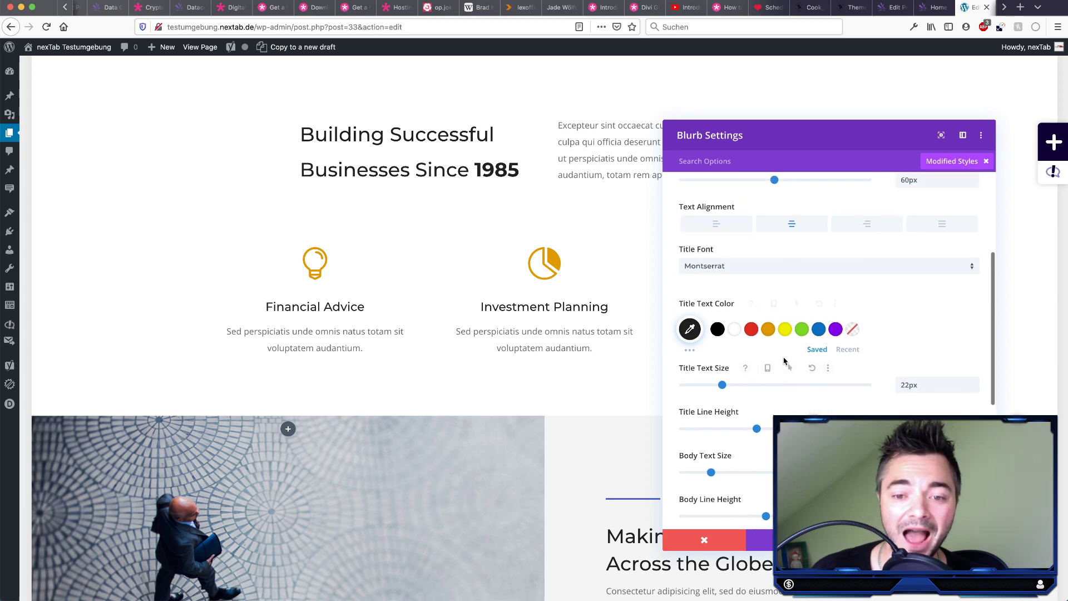
{"action": "scroll", "coordinate": [776, 373], "scroll_direction": "up", "scroll_amount": 2}
{"action": "scroll", "coordinate": [753, 407], "scroll_direction": "up", "scroll_amount": 2}
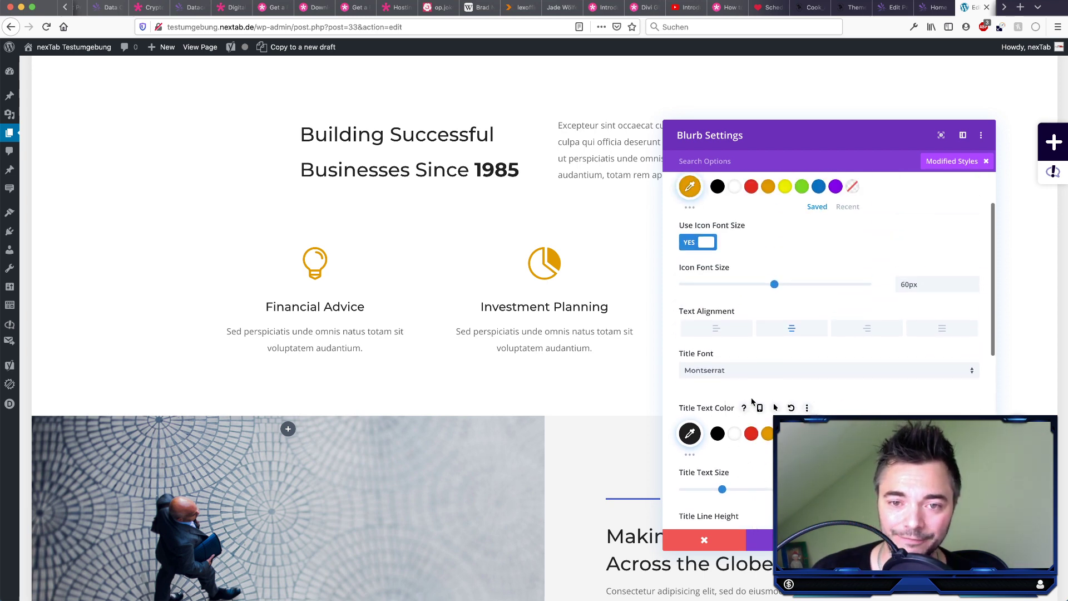
Step: Switch to the live Agency Layout page and inspect the Investment Planning and Safe And Secure blurb titles' CSS rules
{"action": "left_click", "coordinate": [1004, 7]}
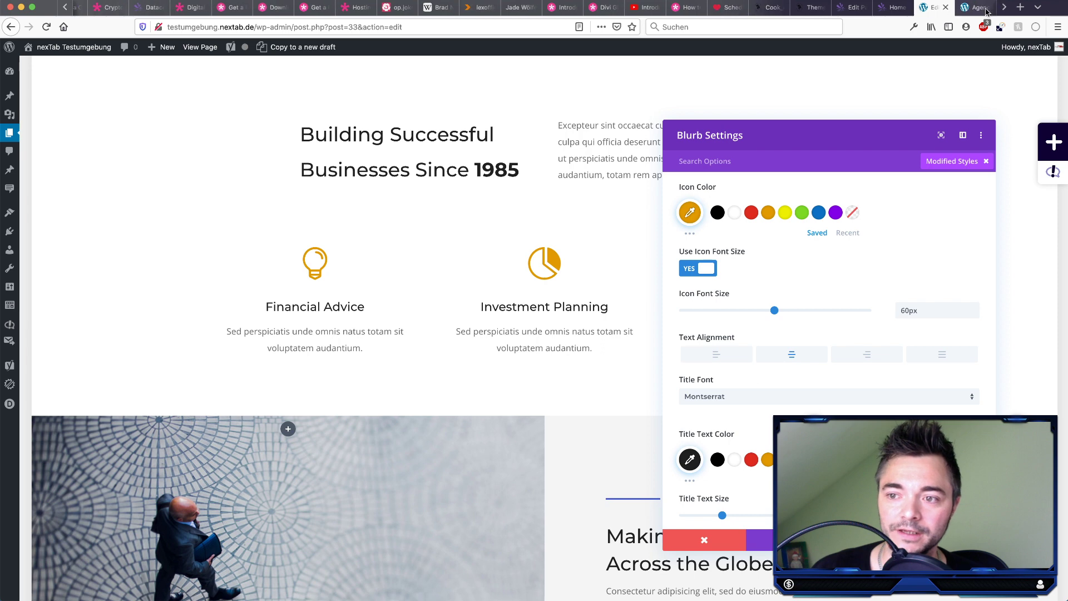
{"action": "left_click", "coordinate": [980, 8]}
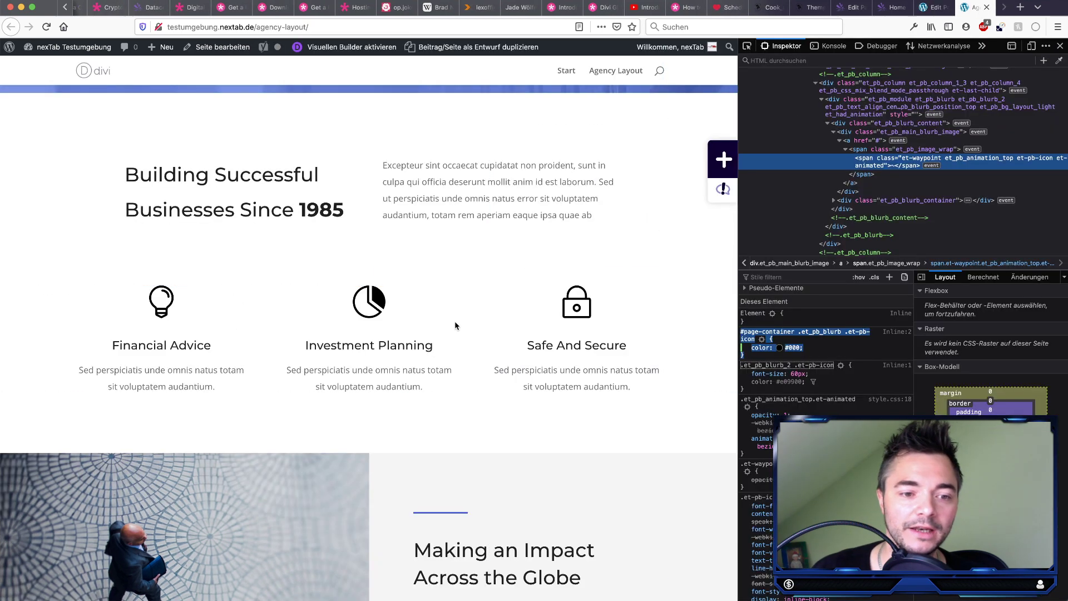
{"action": "right_click", "coordinate": [364, 352]}
{"action": "left_click", "coordinate": [400, 476]}
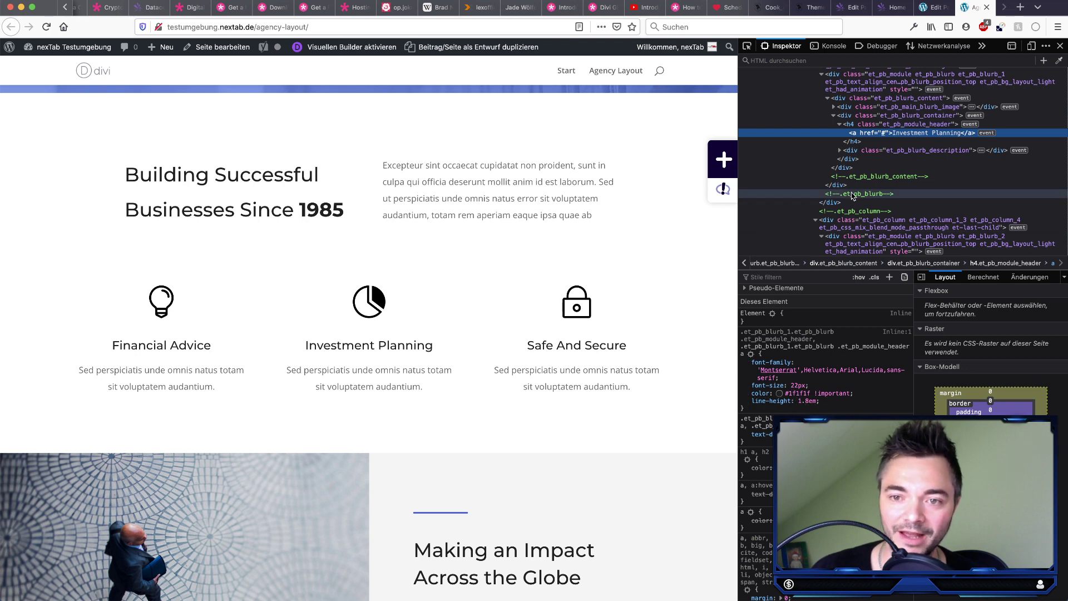
{"action": "right_click", "coordinate": [599, 348]}
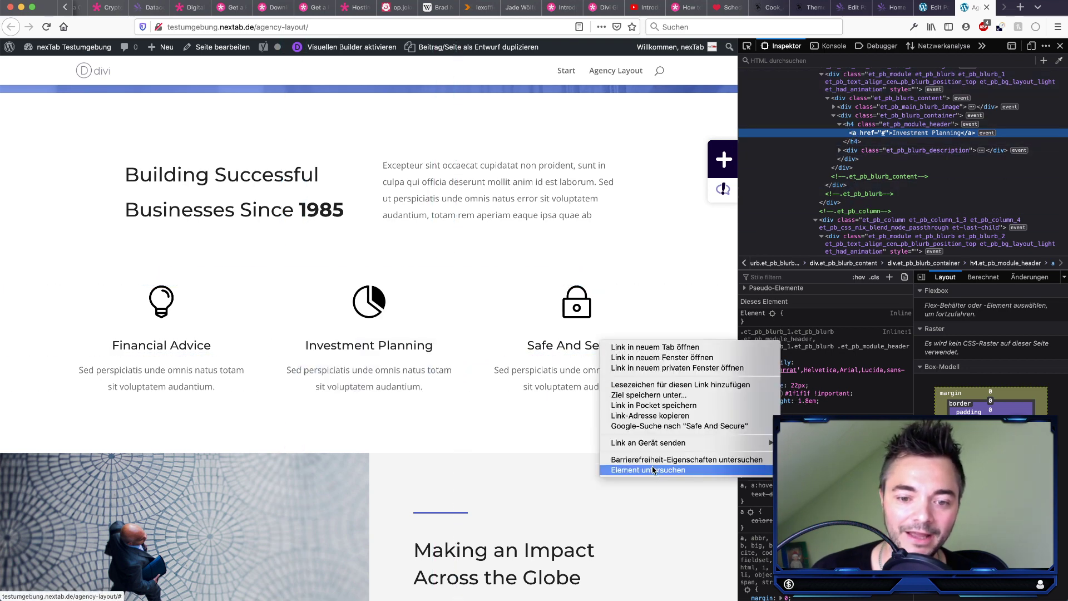
{"action": "left_click", "coordinate": [668, 470]}
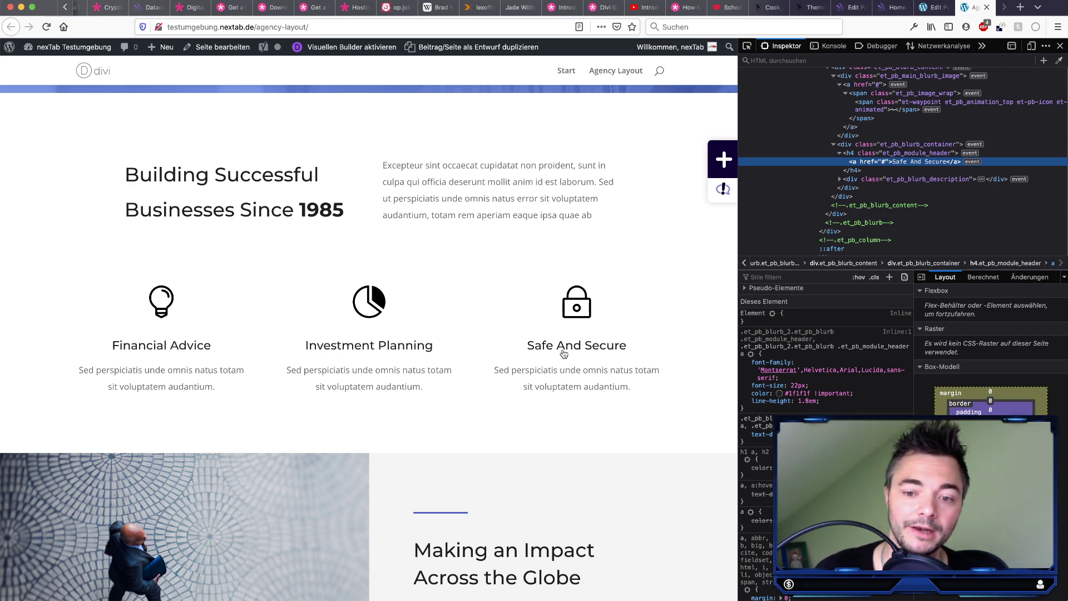
Step: Set the Safe And Secure blurb title's font-size to 30px in its inspected CSS rule
{"action": "left_click", "coordinate": [794, 385]}
{"action": "key", "text": "Up"}
{"action": "key", "text": "Up"}
{"action": "key", "text": "Up"}
{"action": "key", "text": "Up"}
{"action": "key", "text": "Up"}
{"action": "key", "text": "Up"}
{"action": "key", "text": "Up"}
{"action": "key", "text": "Up"}
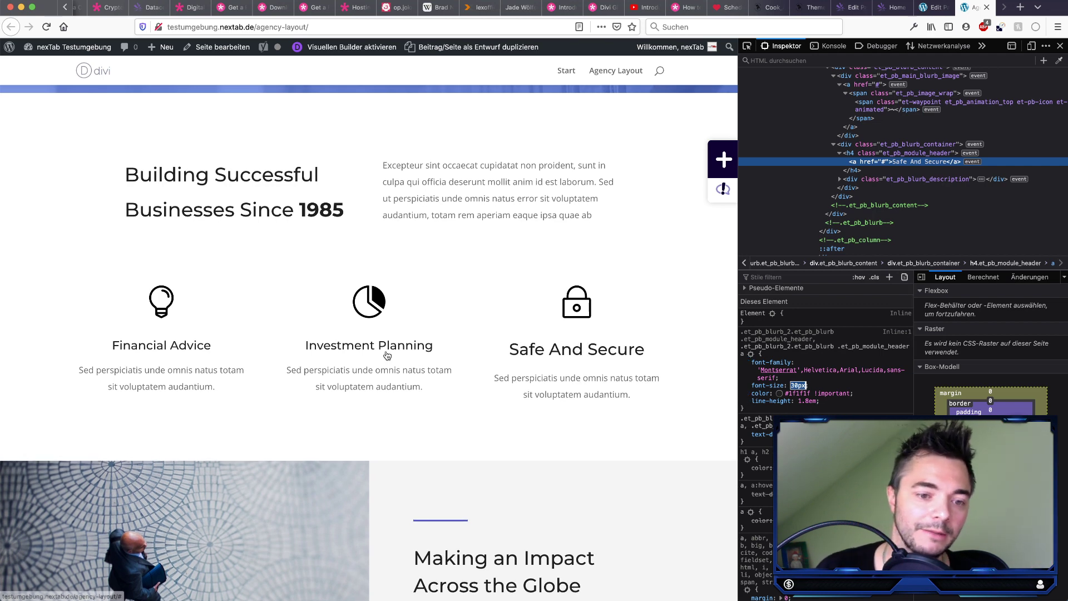
{"action": "key", "text": "Return"}
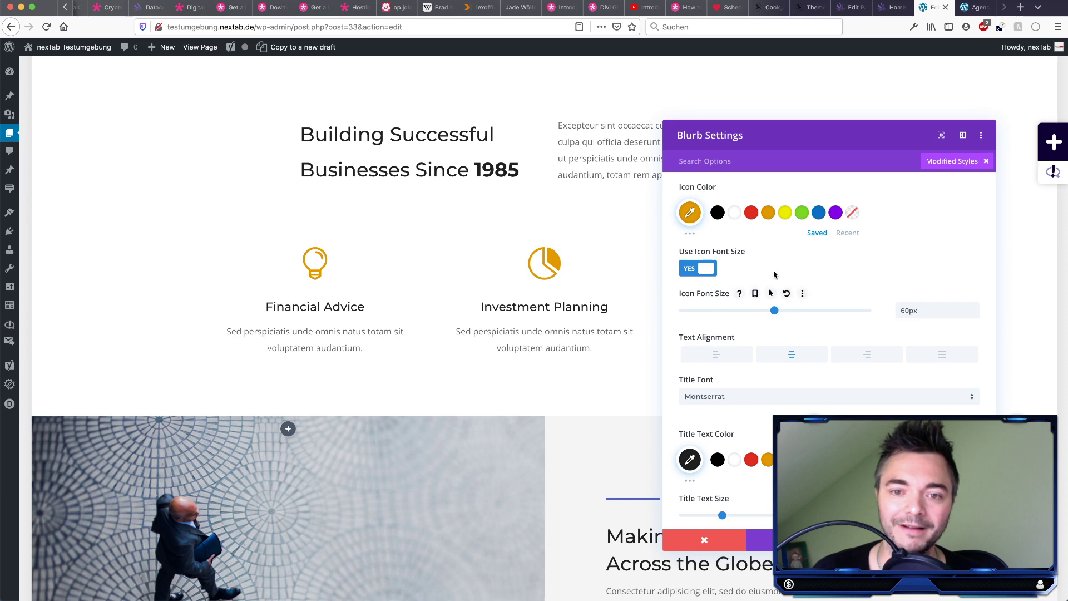
Step: Back in the Agency Layout builder, clear the blurb settings' modified styles filter and show the available preset options
{"action": "left_click", "coordinate": [988, 162]}
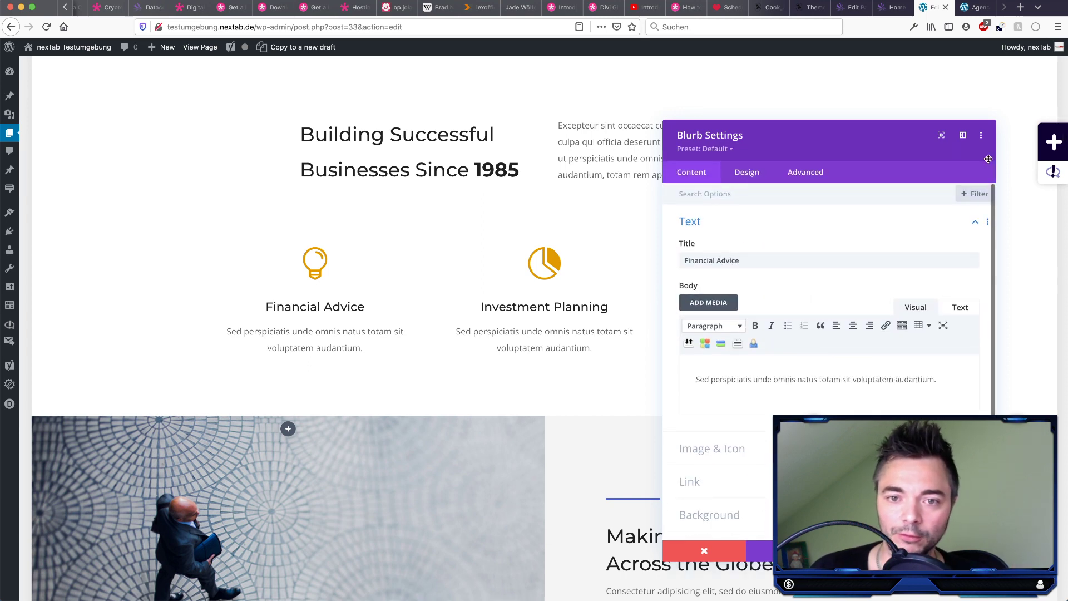
{"action": "left_click", "coordinate": [731, 149]}
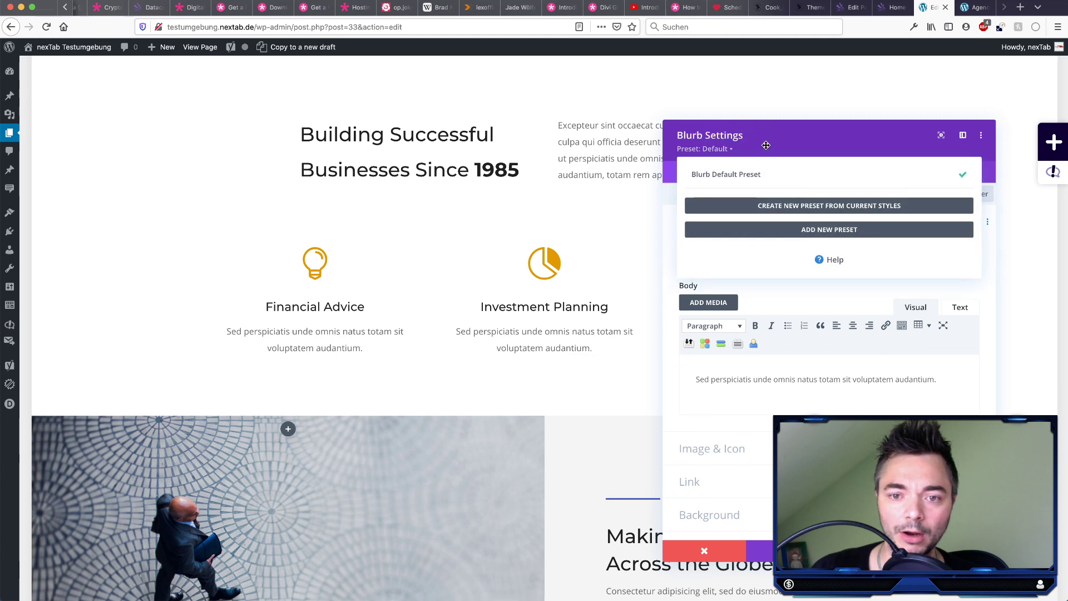
{"action": "left_click", "coordinate": [695, 155]}
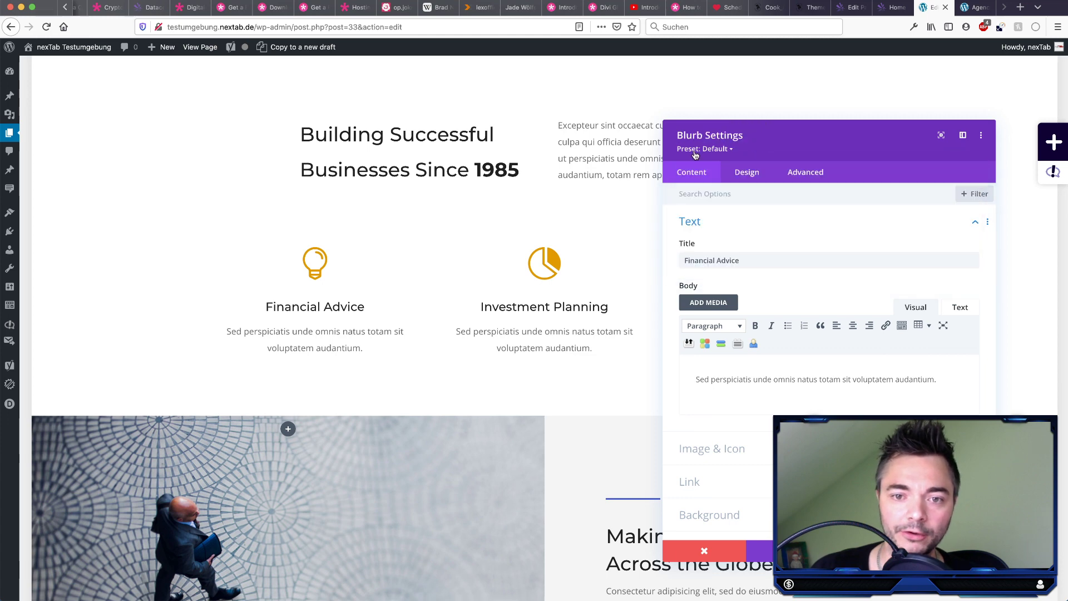
{"action": "left_click", "coordinate": [725, 151]}
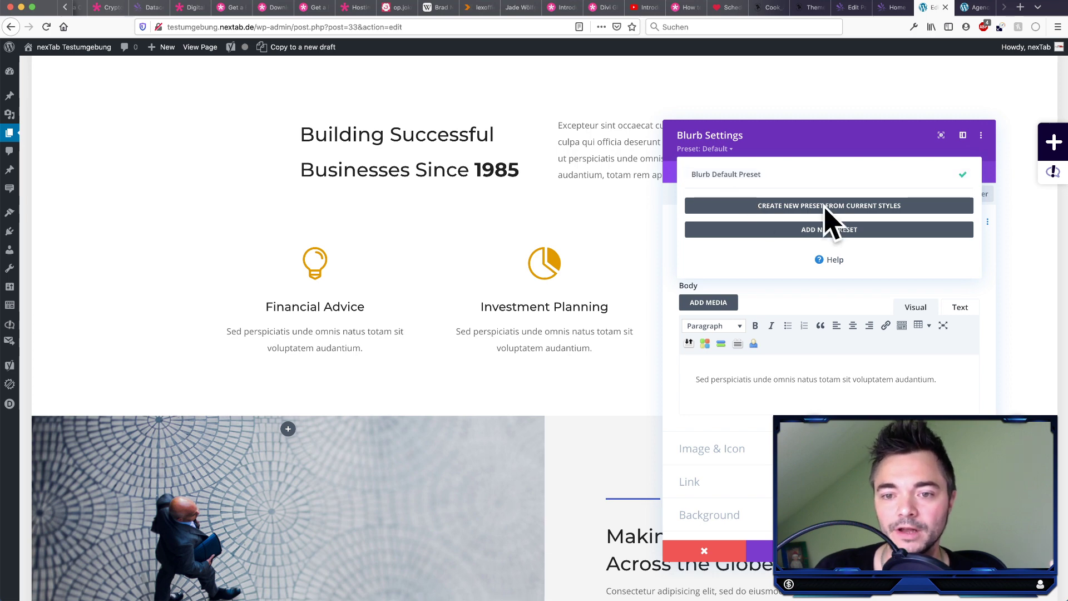
Step: Create a preset from the Financial Advice blurb's current styles, name it "Orange Blurb", and assign it as the default
{"action": "left_click", "coordinate": [871, 207]}
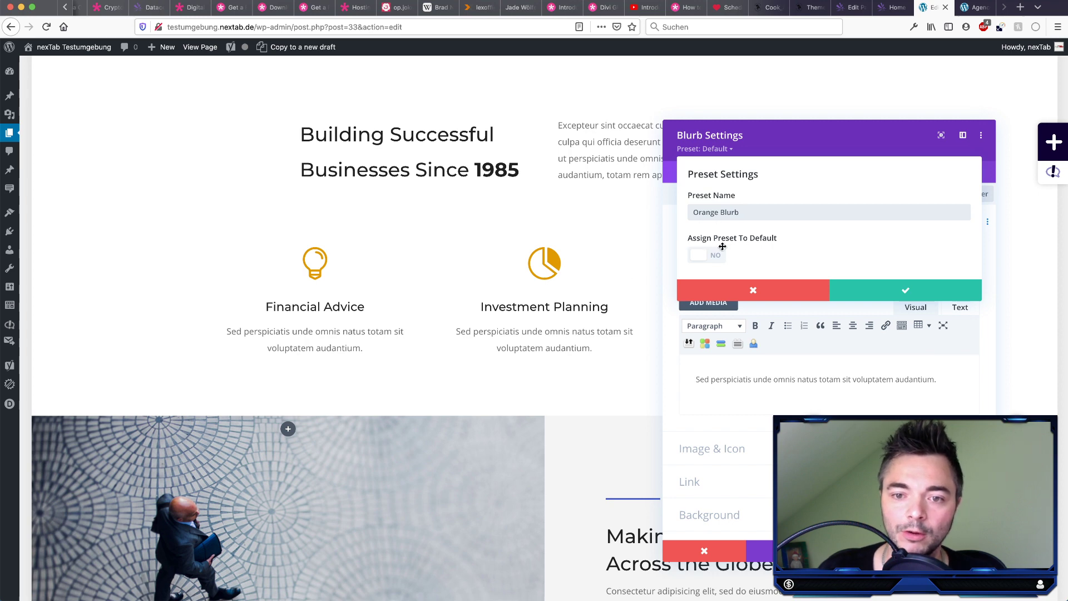
{"action": "left_click", "coordinate": [707, 257]}
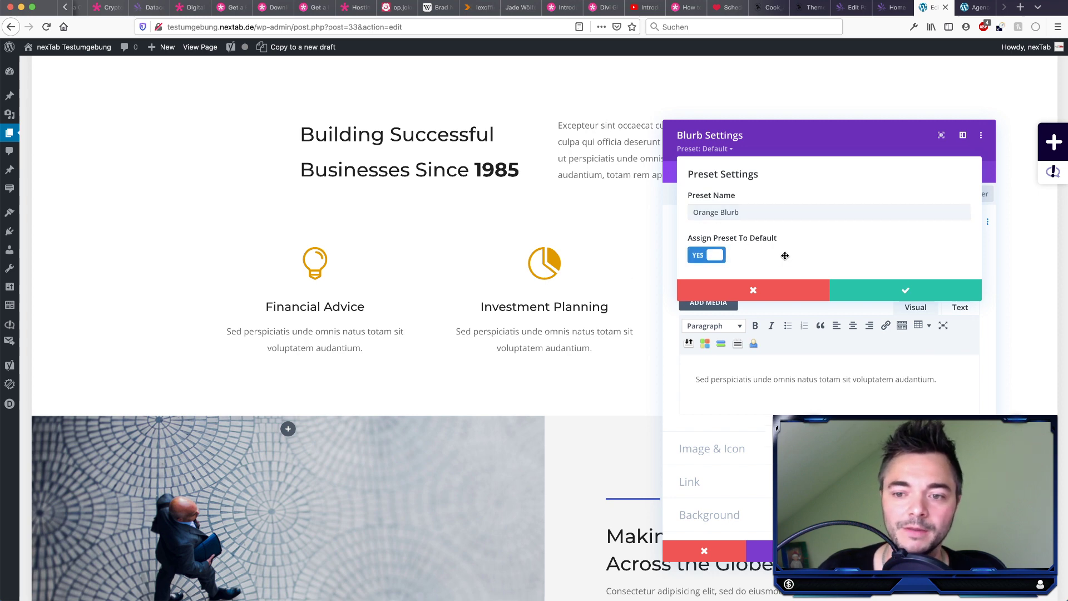
{"action": "left_click", "coordinate": [875, 290]}
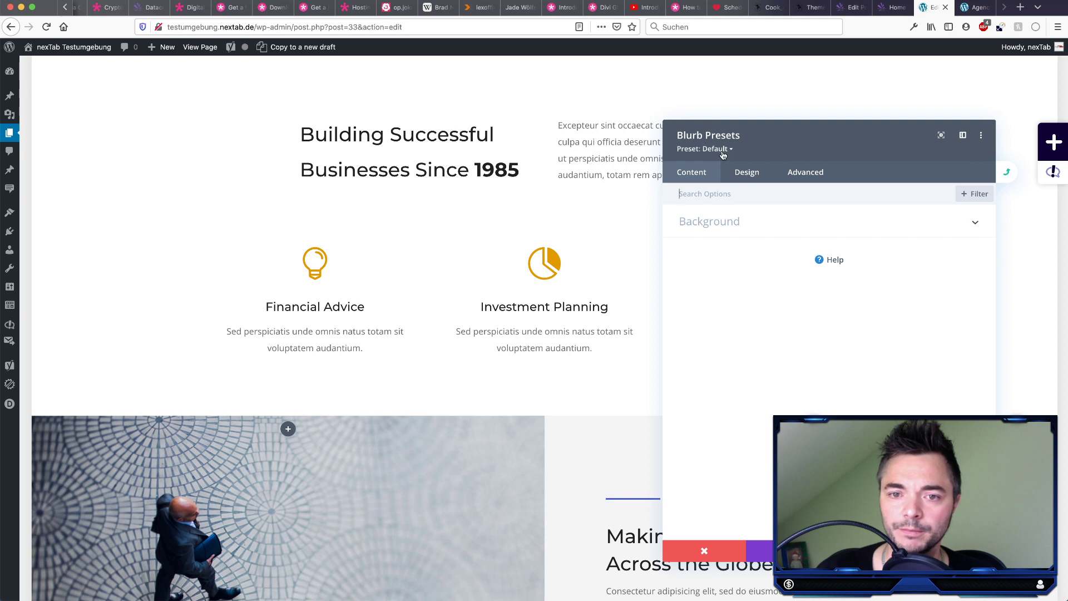
Step: Apply the Orange Blurb preset to the Financial Advice blurb and return from the preset settings to the module settings
{"action": "left_click", "coordinate": [729, 150]}
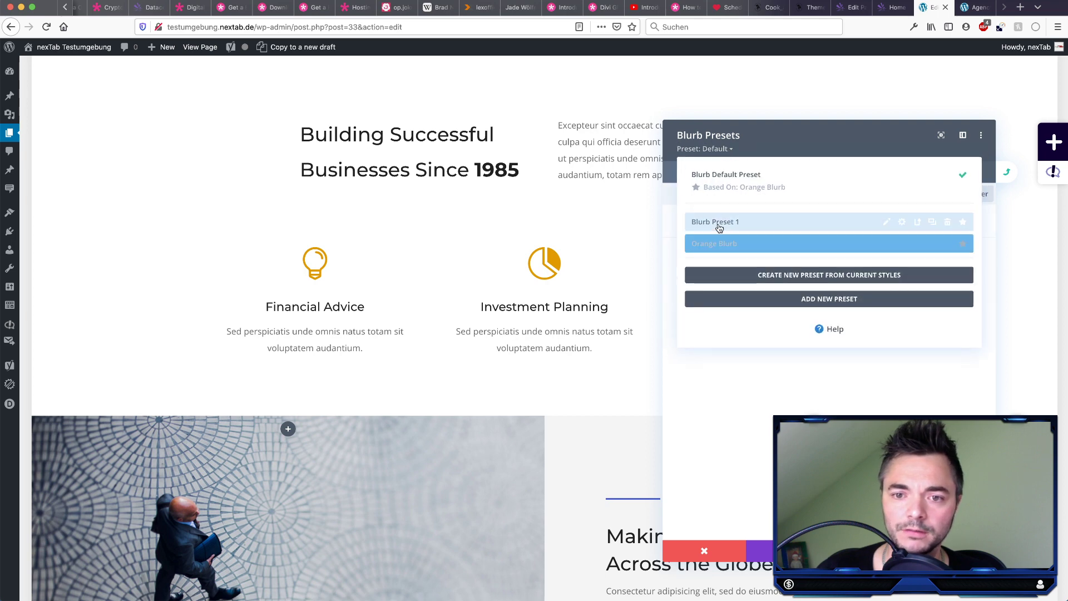
{"action": "left_click", "coordinate": [729, 244]}
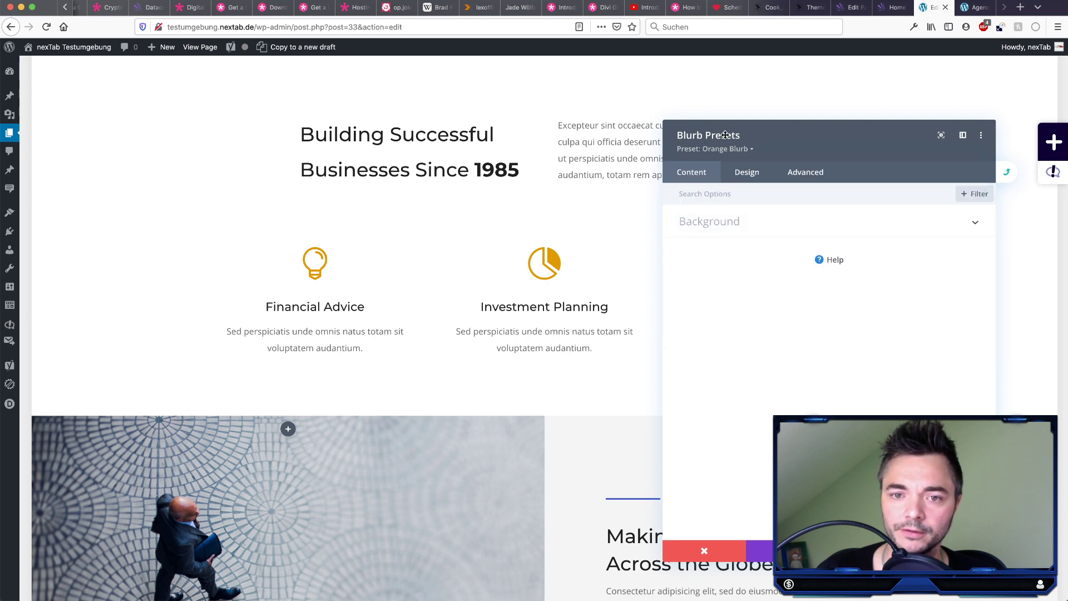
{"action": "left_click", "coordinate": [1006, 172]}
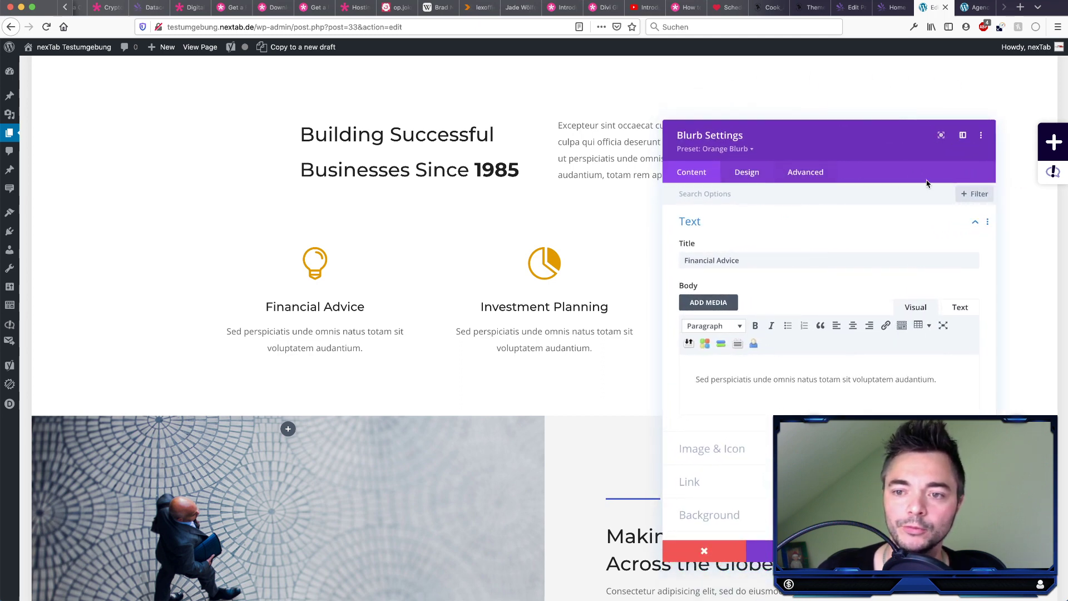
Step: Move the settings window aside and filter the Financial Advice blurb's settings to modified styles
{"action": "left_click_drag", "start_coordinate": [857, 137], "coordinate": [325, 90]}
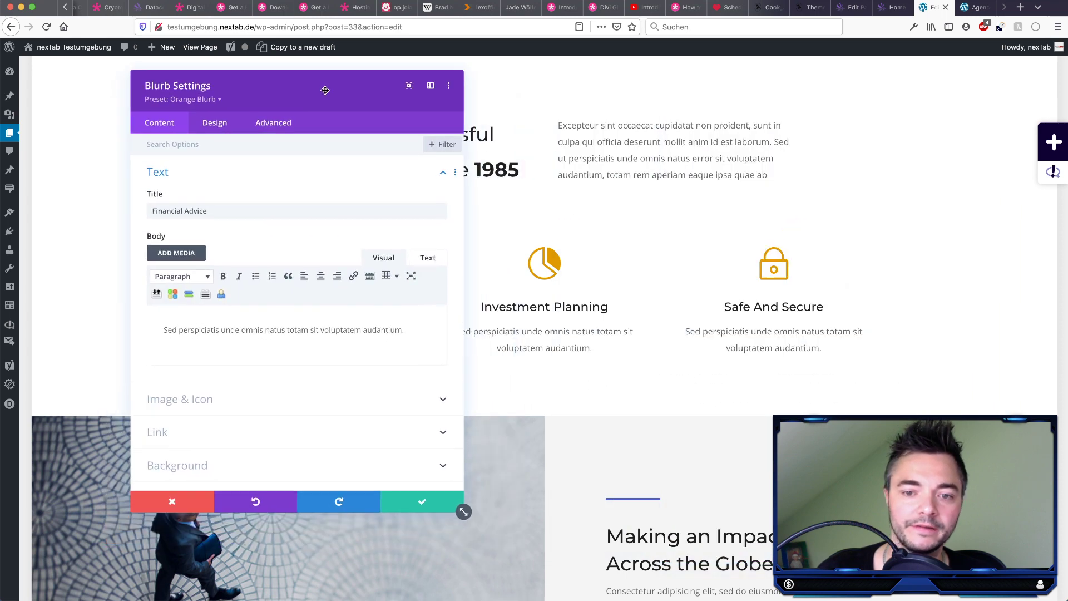
{"action": "left_click", "coordinate": [440, 143]}
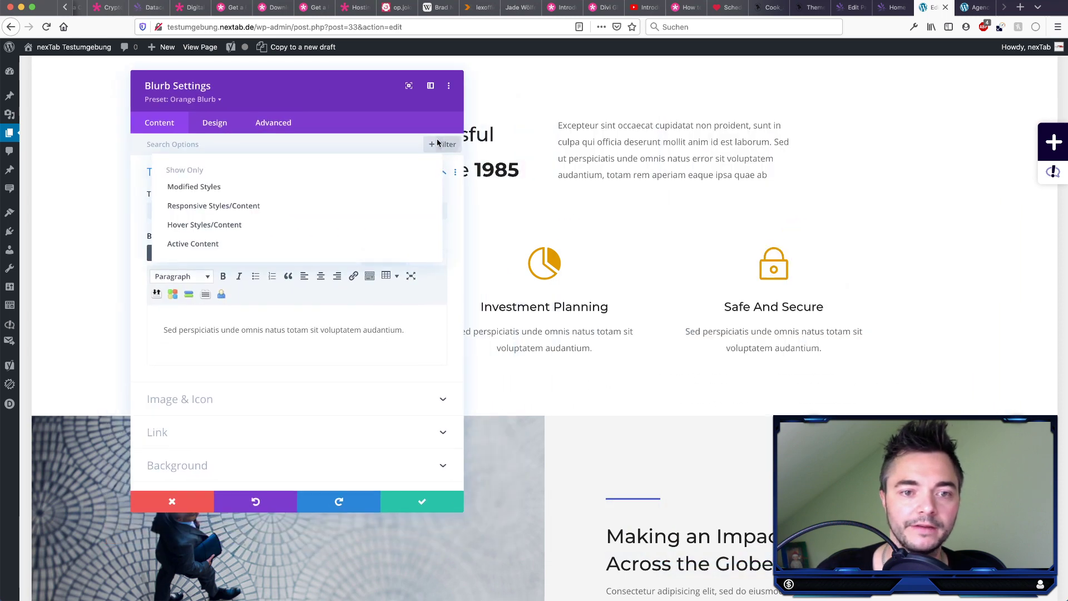
{"action": "left_click", "coordinate": [215, 192]}
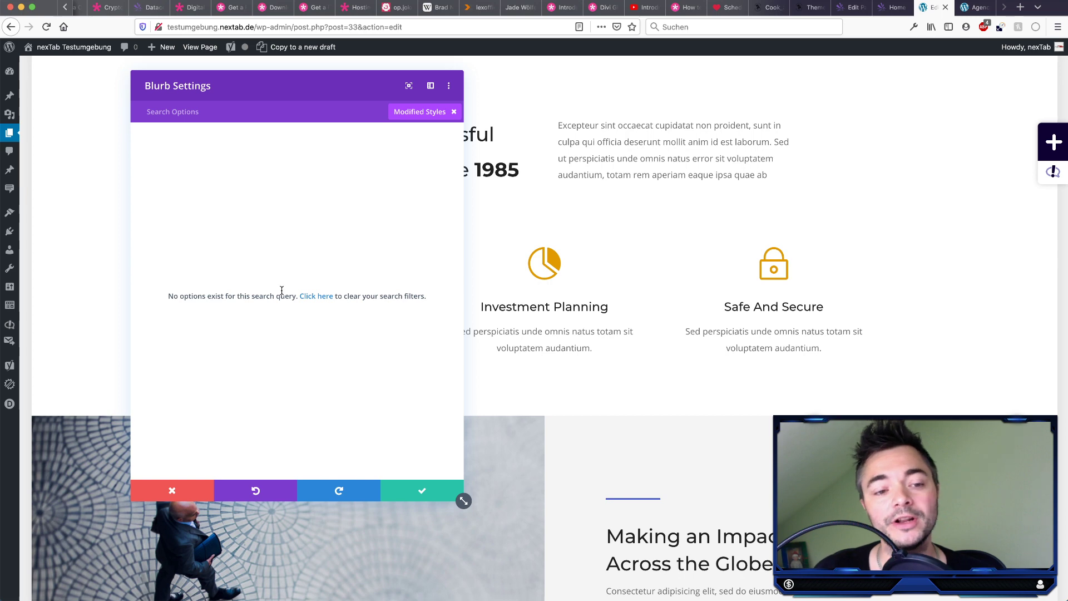
Step: Save the Financial Advice blurb's settings and update the Agency Layout page
{"action": "left_click", "coordinate": [417, 492]}
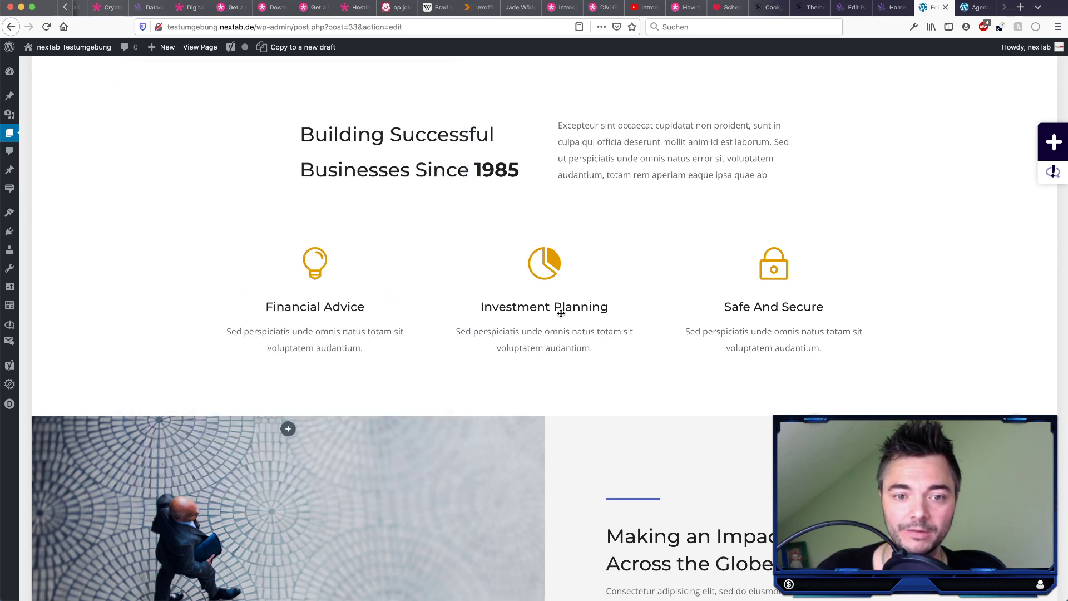
{"action": "scroll", "coordinate": [545, 356], "scroll_direction": "up", "scroll_amount": 15}
{"action": "left_click", "coordinate": [1043, 275]}
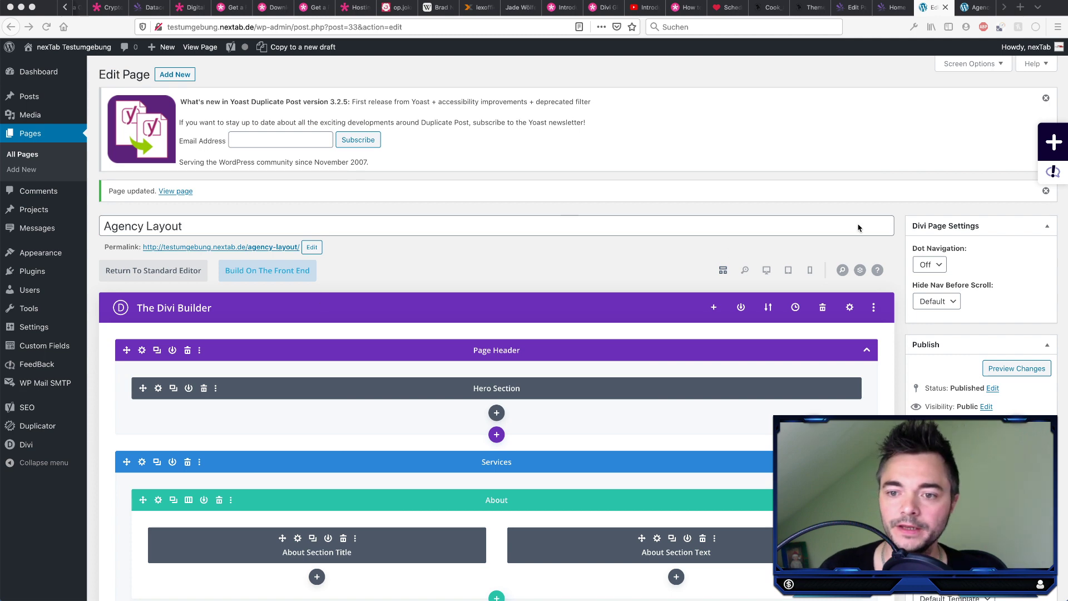
Step: Switch to the live Agency Layout page and inspect the Safe And Secure blurb's icon and its et_pb_main_blurb_image container
{"action": "left_click", "coordinate": [975, 8]}
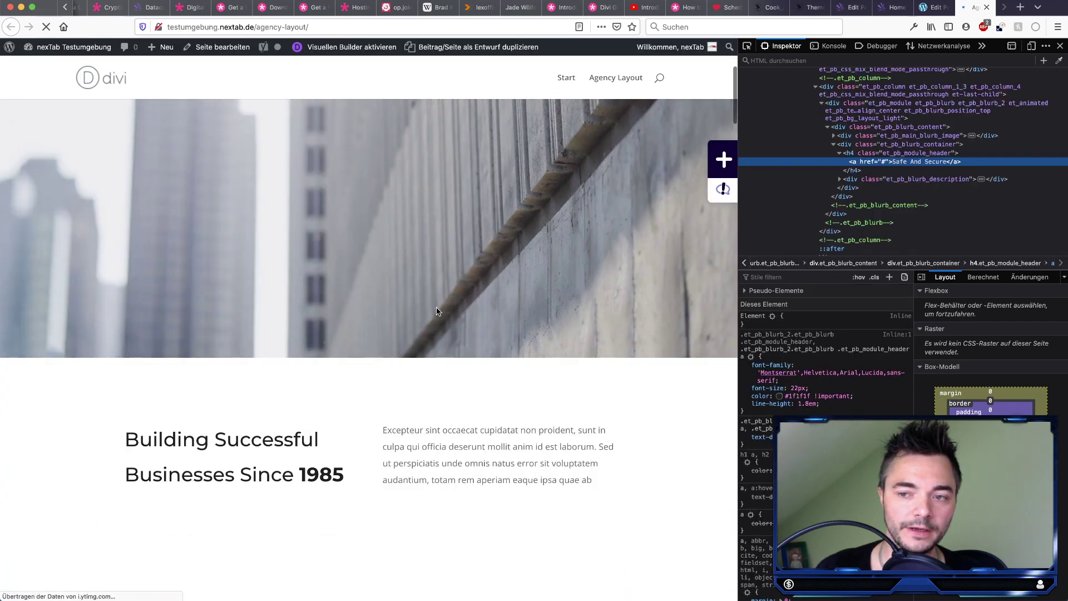
{"action": "scroll", "coordinate": [436, 323], "scroll_direction": "down", "scroll_amount": 5}
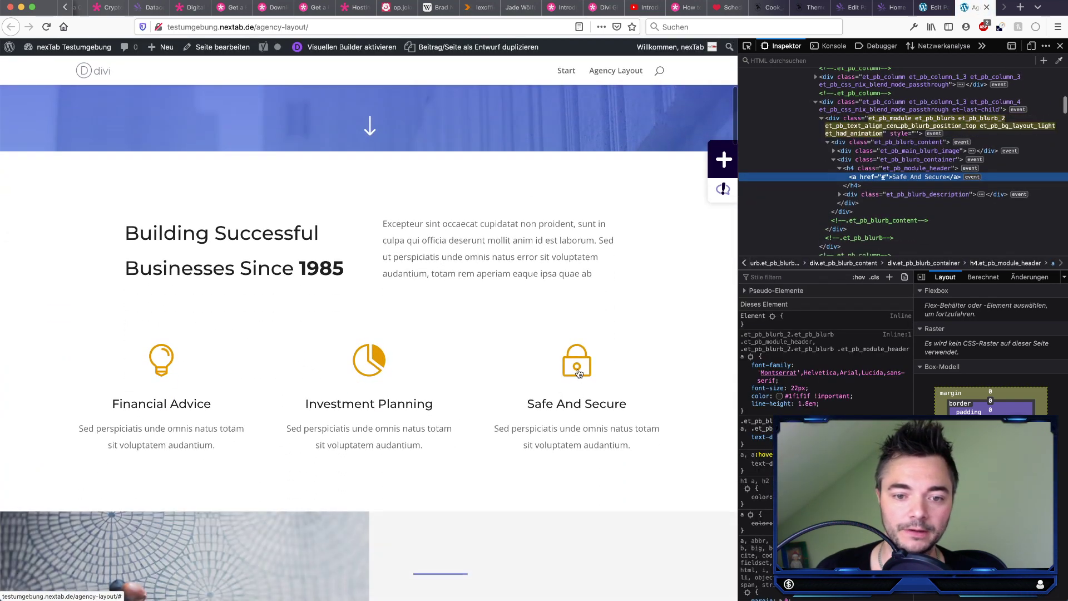
{"action": "right_click", "coordinate": [576, 364]}
{"action": "left_click", "coordinate": [647, 496]}
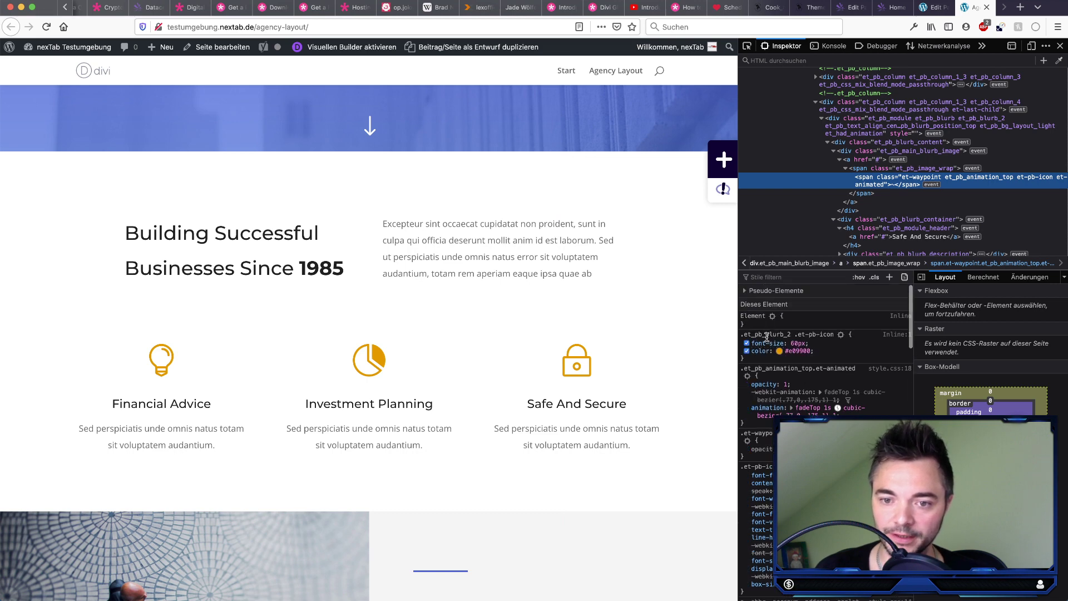
{"action": "left_click", "coordinate": [848, 157]}
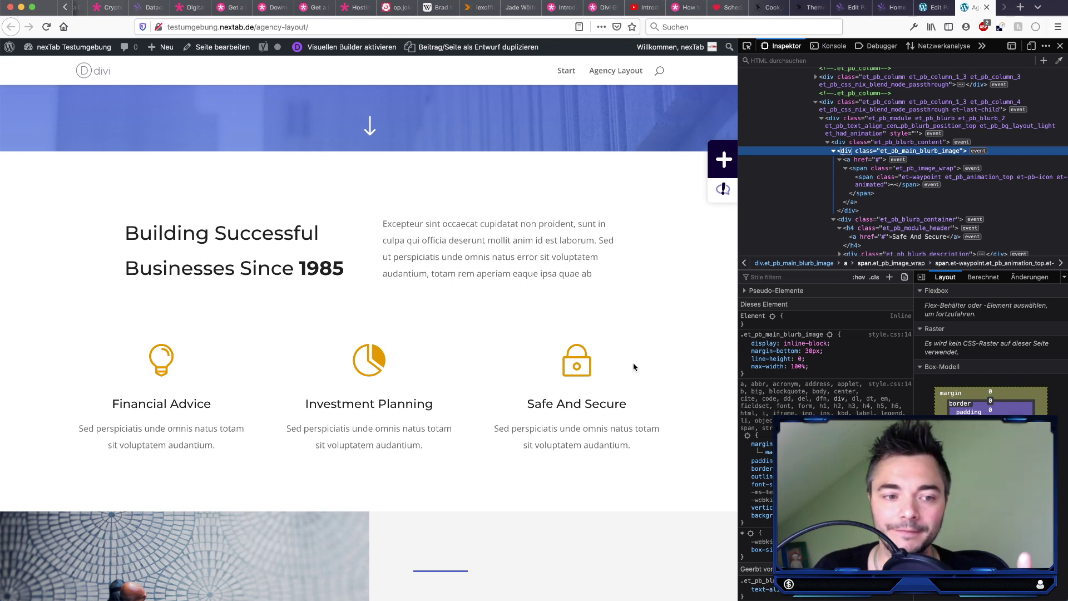
{"action": "scroll", "coordinate": [556, 381], "scroll_direction": "up", "scroll_amount": 6}
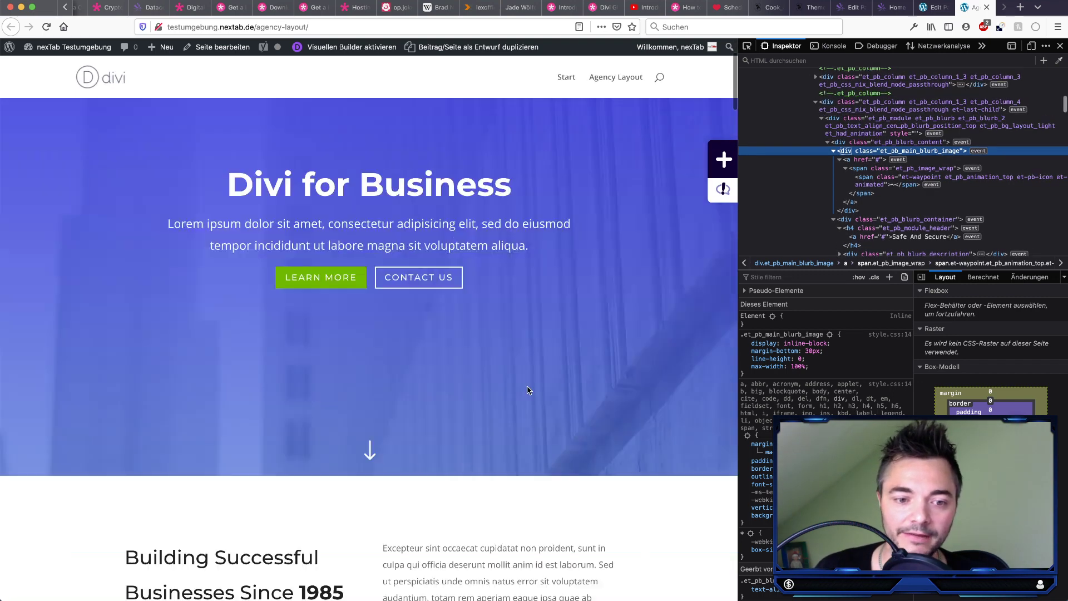
{"action": "scroll", "coordinate": [527, 389], "scroll_direction": "down", "scroll_amount": 6}
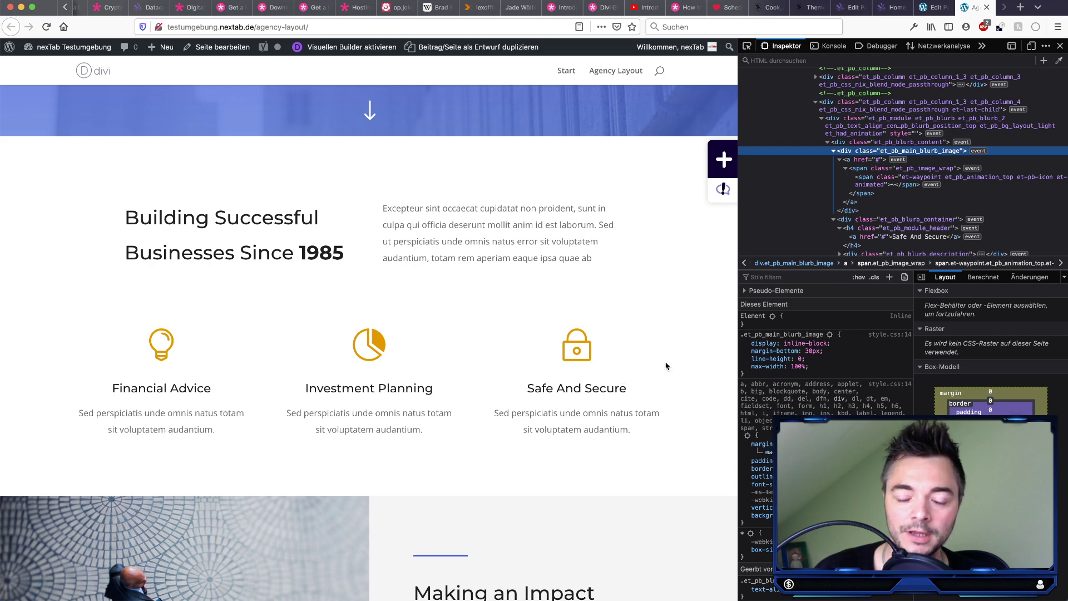
{"action": "scroll", "coordinate": [666, 366], "scroll_direction": "up", "scroll_amount": 4}
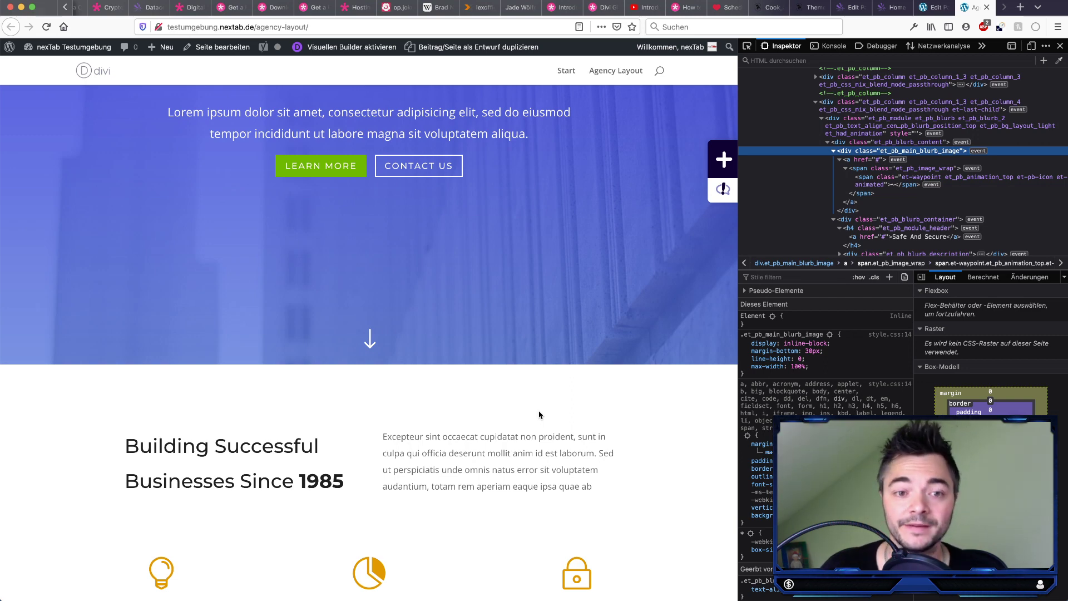
{"action": "scroll", "coordinate": [539, 414], "scroll_direction": "up", "scroll_amount": 5}
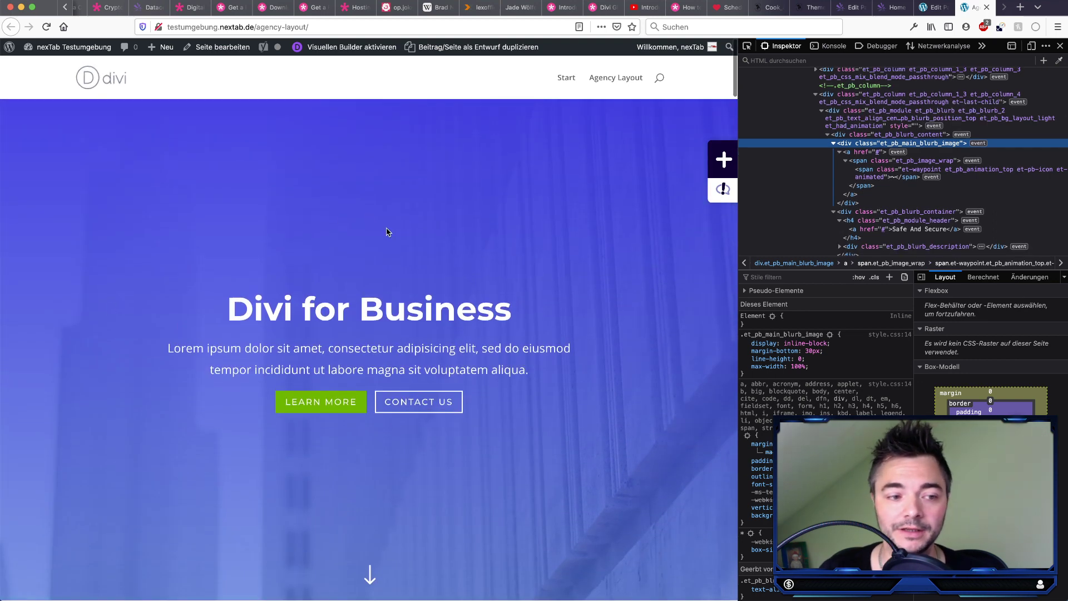
{"action": "scroll", "coordinate": [497, 314], "scroll_direction": "down", "scroll_amount": 5}
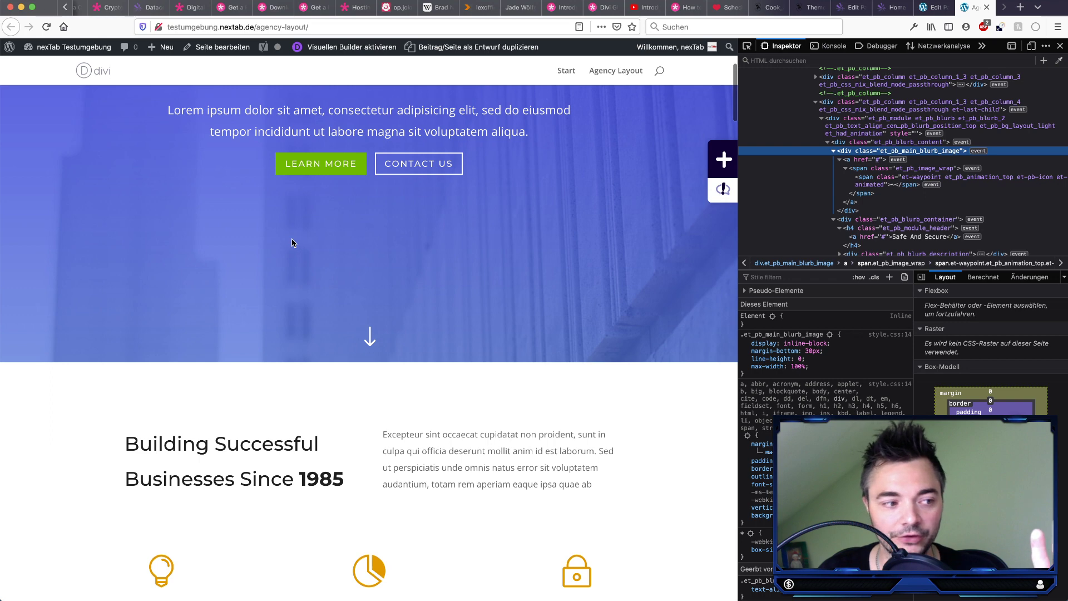
{"action": "scroll", "coordinate": [505, 310], "scroll_direction": "down", "scroll_amount": 5}
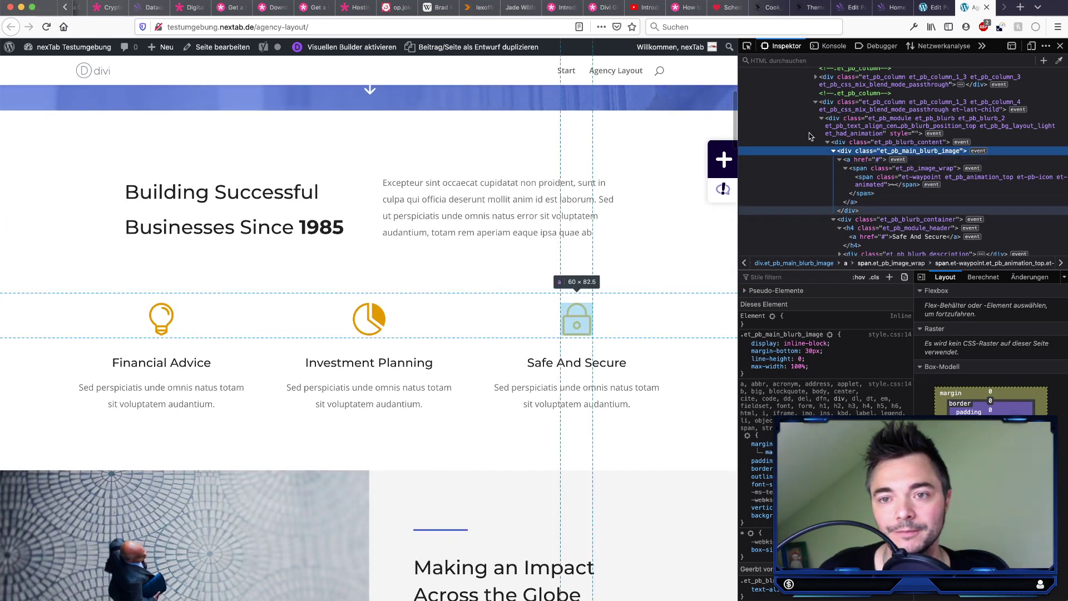
Step: Return to the Agency Layout edit page, open the installed plugins in a new tab, and look through the list
{"action": "left_click", "coordinate": [933, 9]}
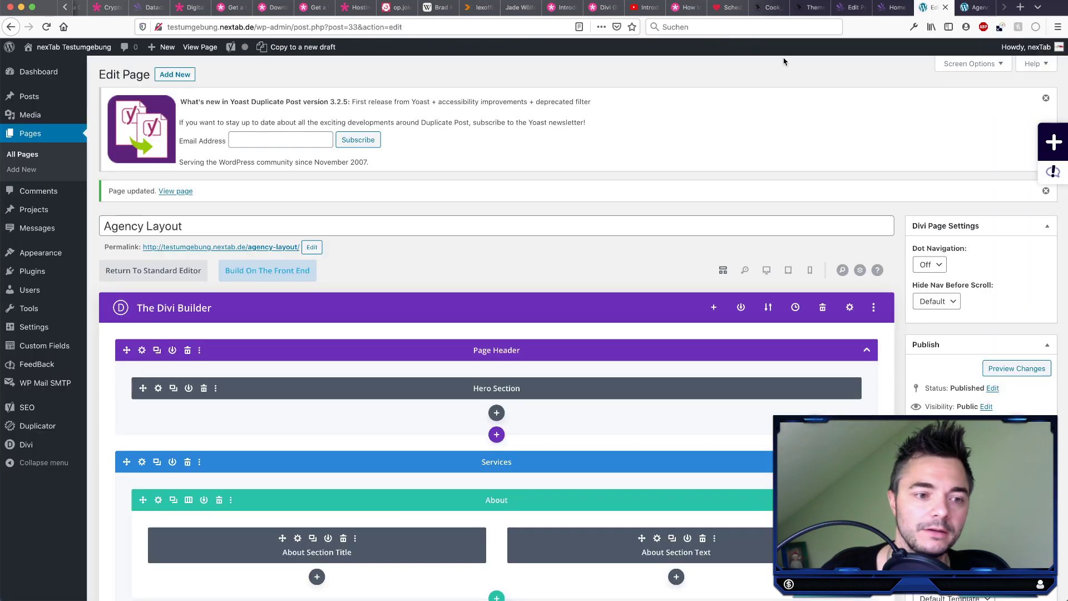
{"action": "mouse_move", "coordinate": [33, 271]}
{"action": "left_click", "coordinate": [111, 276]}
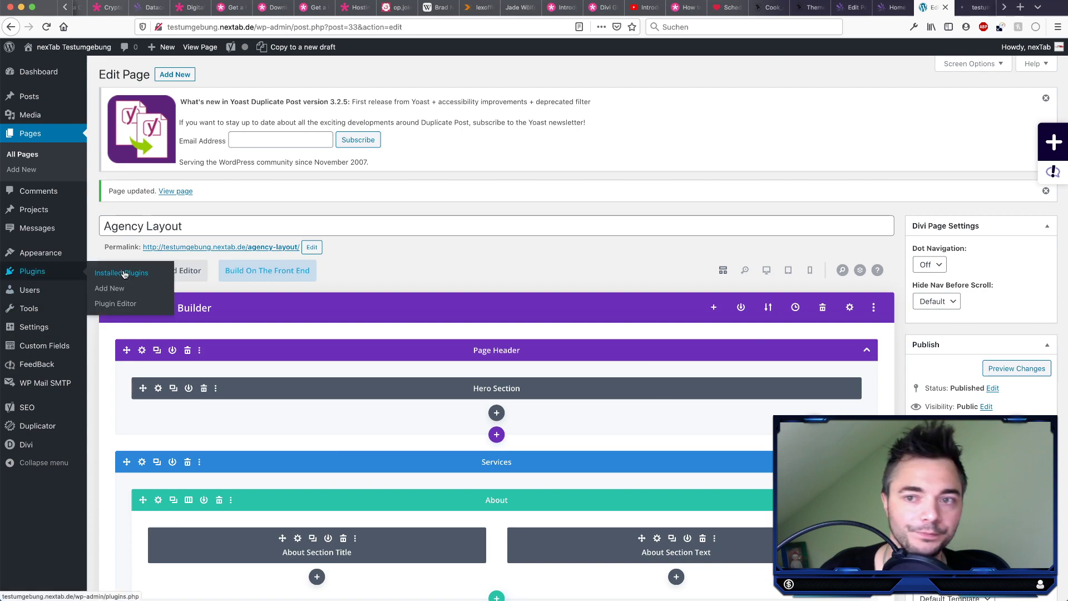
{"action": "scroll", "coordinate": [276, 389], "scroll_direction": "down", "scroll_amount": 10}
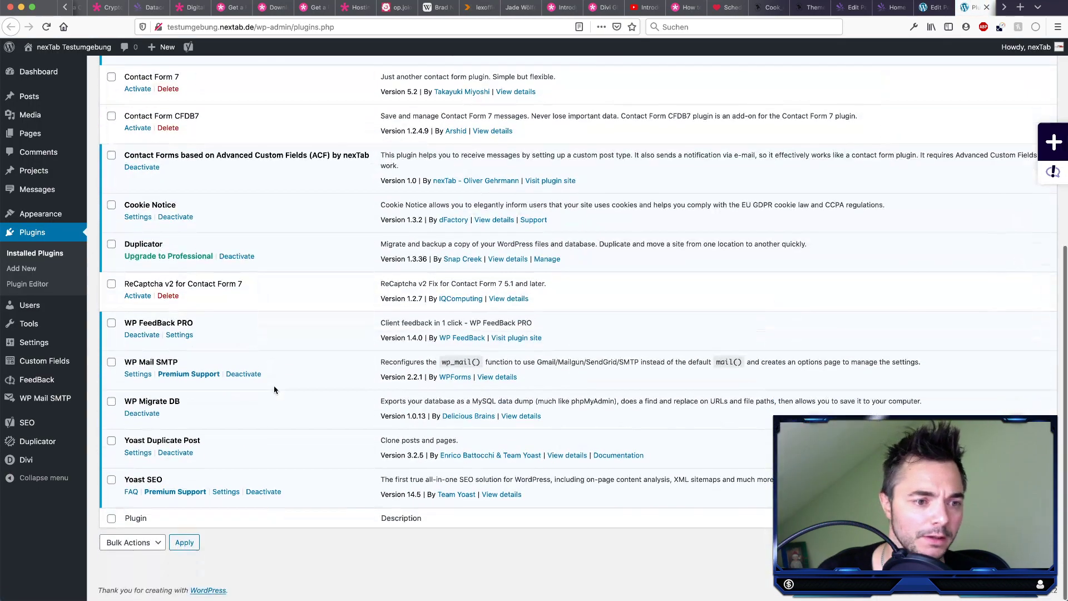
{"action": "scroll", "coordinate": [223, 258], "scroll_direction": "up", "scroll_amount": 6}
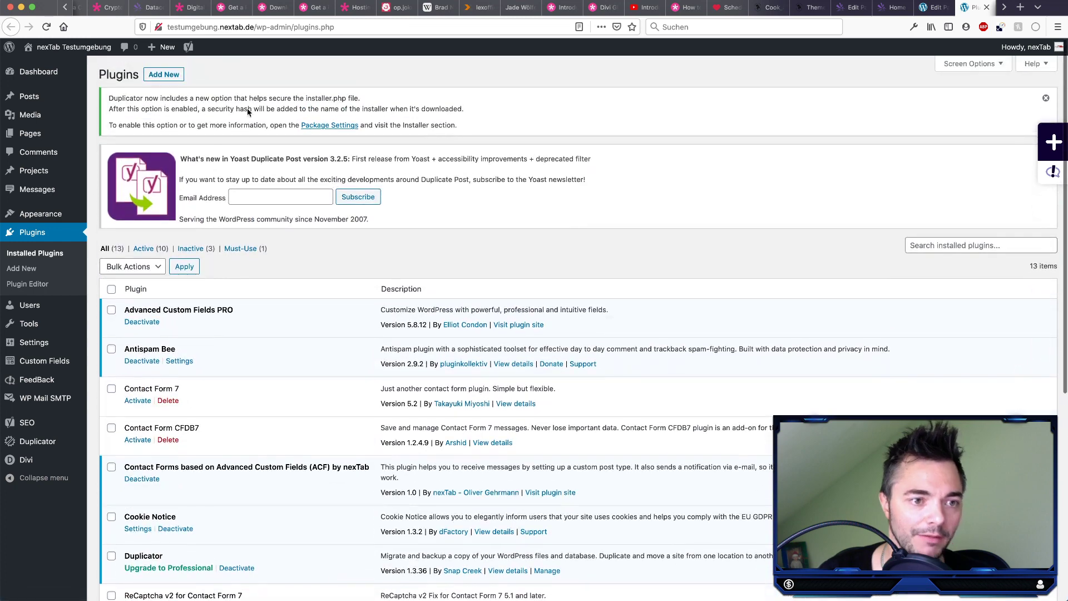
Step: Open the page for adding plugins and search the directory for "ewww image optimizer"
{"action": "left_click", "coordinate": [166, 75]}
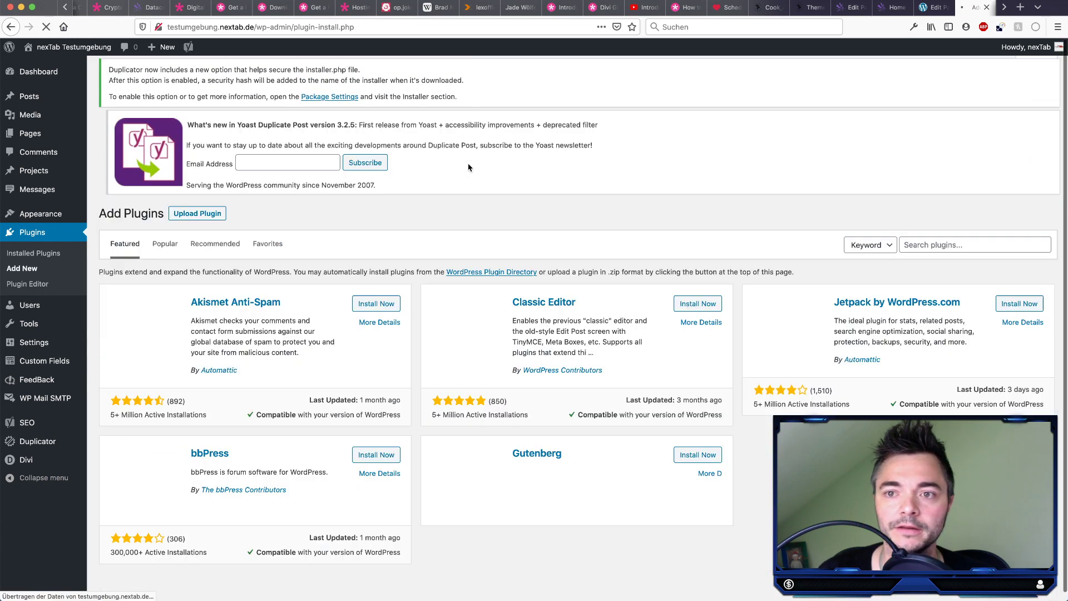
{"action": "left_click", "coordinate": [945, 258]}
{"action": "type", "text": "ewww"}
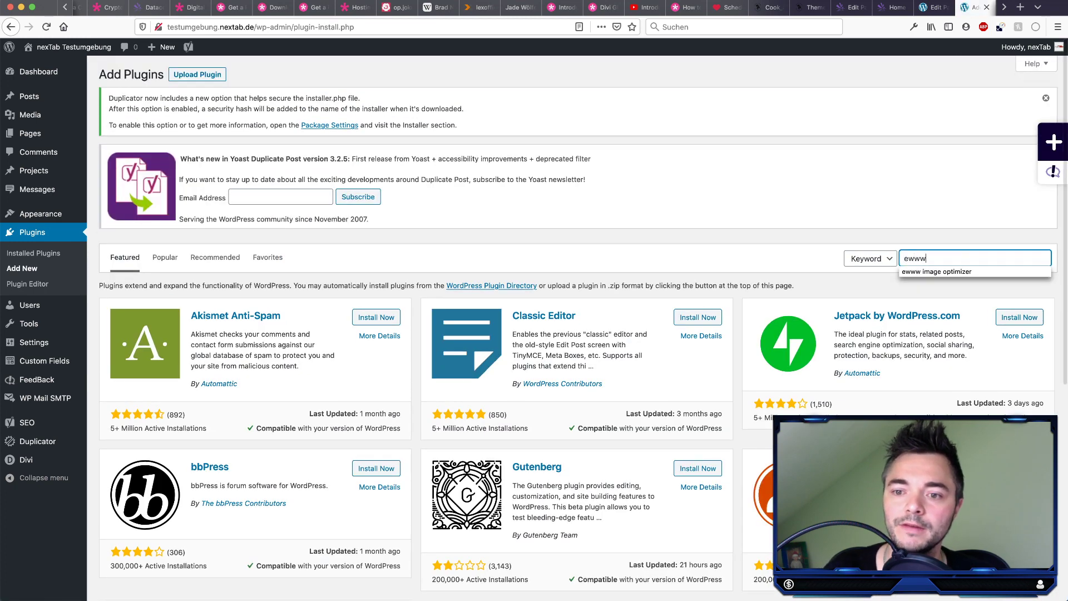
{"action": "key", "text": "Down"}
{"action": "key", "text": "Return"}
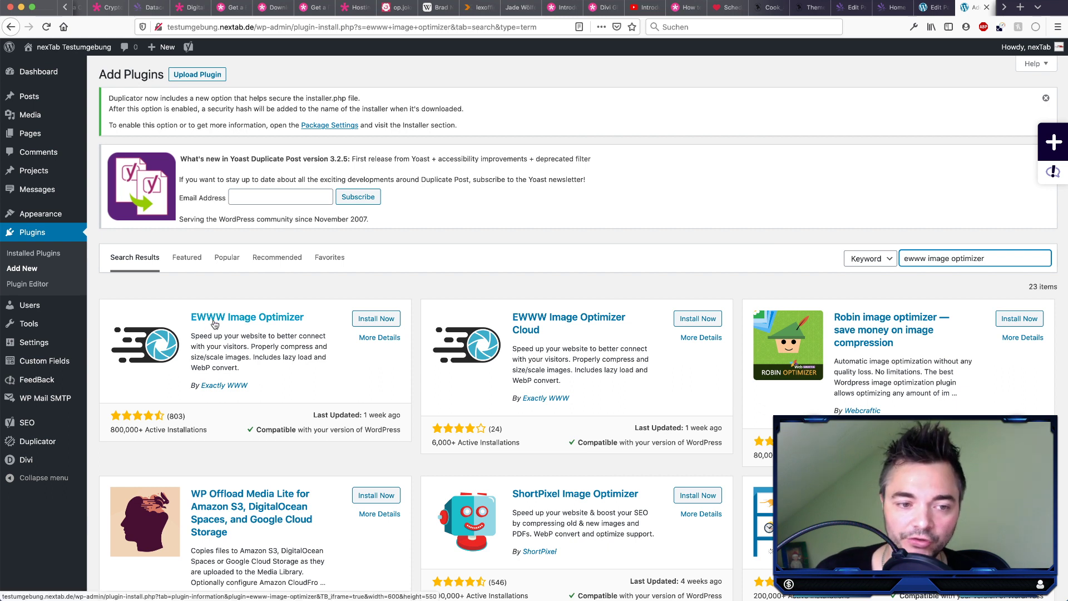
Step: Go back to the live Agency Layout page and inspect the Safe And Secure blurb title's CSS rules
{"action": "left_click", "coordinate": [932, 9]}
{"action": "left_click", "coordinate": [975, 8]}
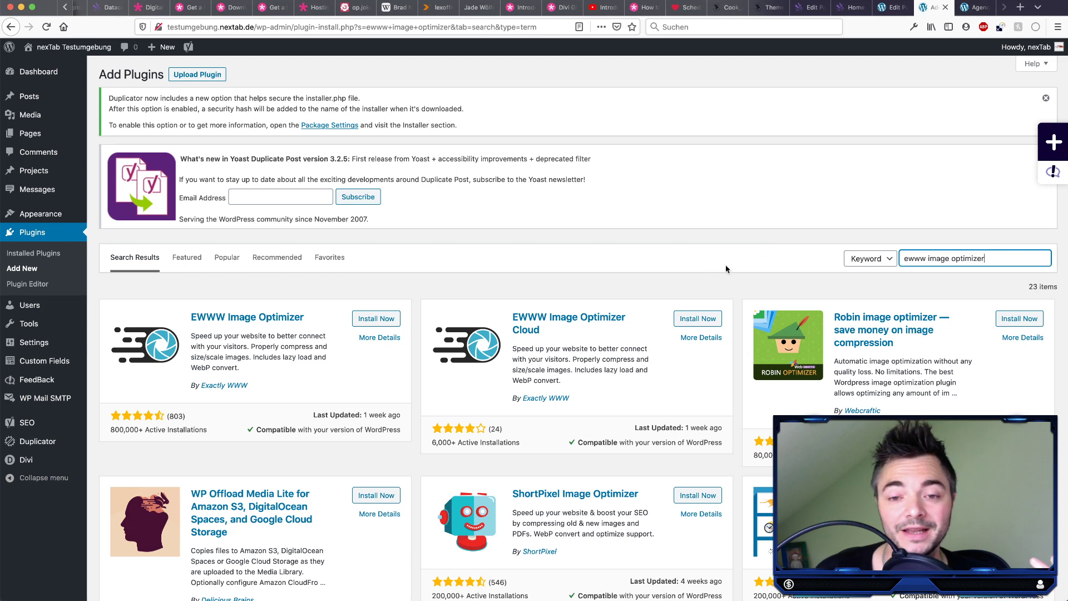
{"action": "left_click", "coordinate": [976, 8]}
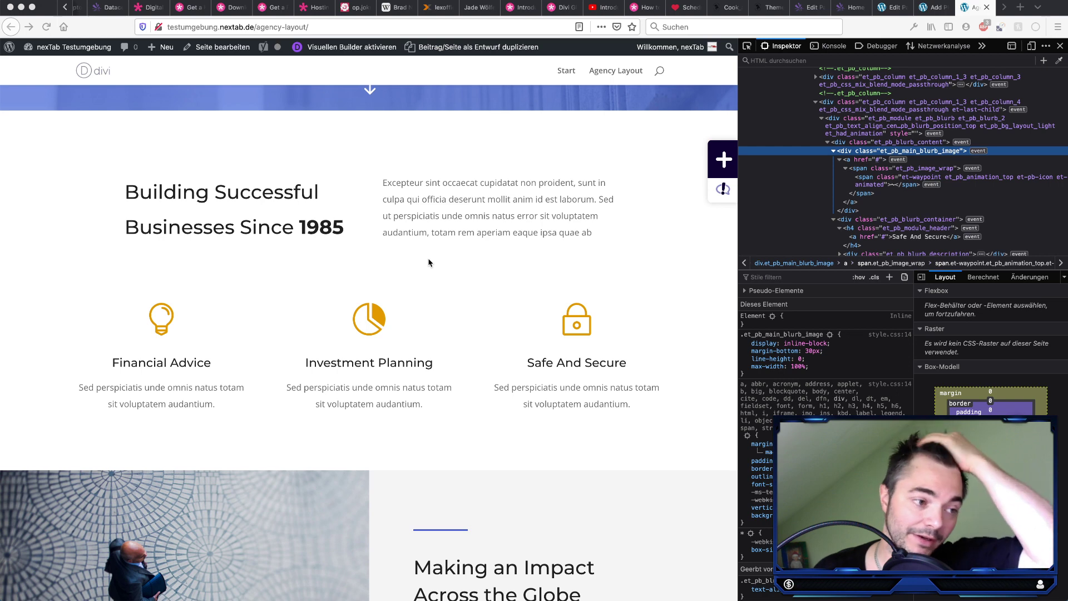
{"action": "scroll", "coordinate": [563, 281], "scroll_direction": "up", "scroll_amount": 2}
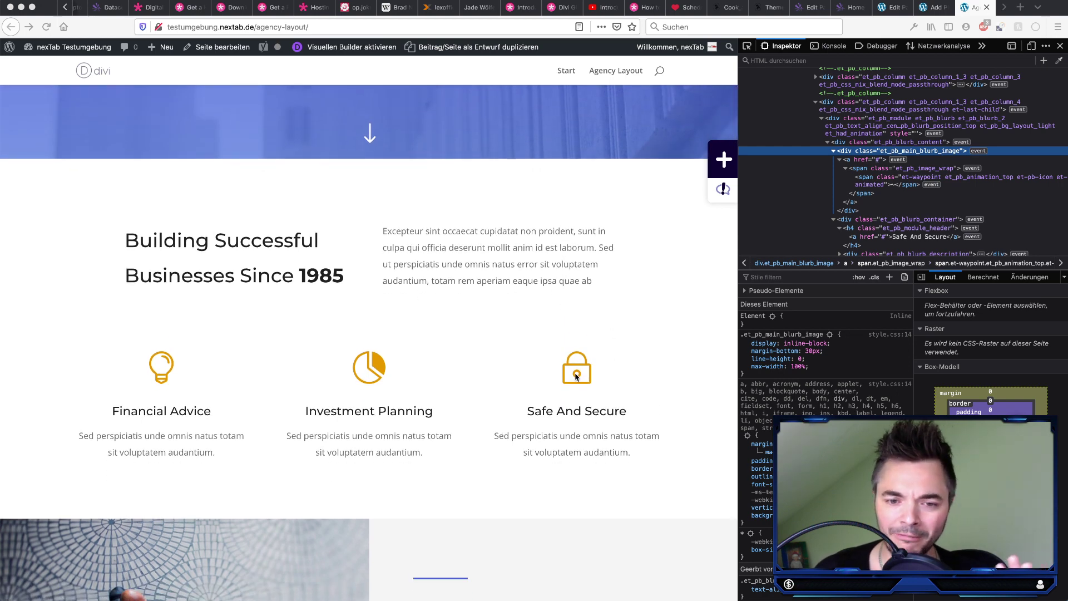
{"action": "right_click", "coordinate": [580, 410]}
{"action": "left_click", "coordinate": [650, 540]}
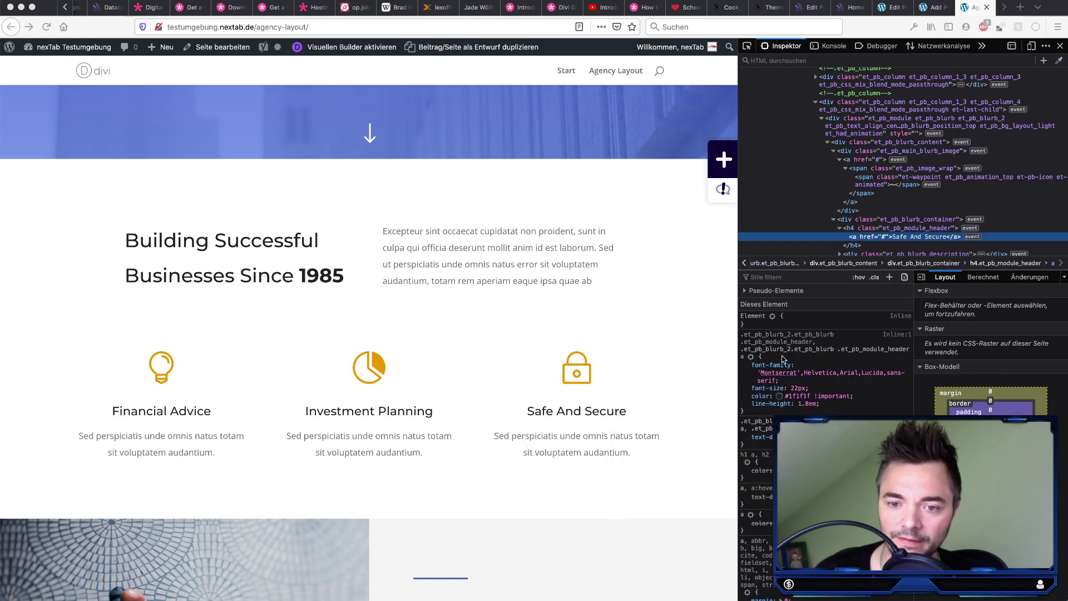
Step: Return to the Agency Layout edit page and reset the module styles of the Safe And Secure blurb
{"action": "key", "text": "ctrl+shift+Tab"}
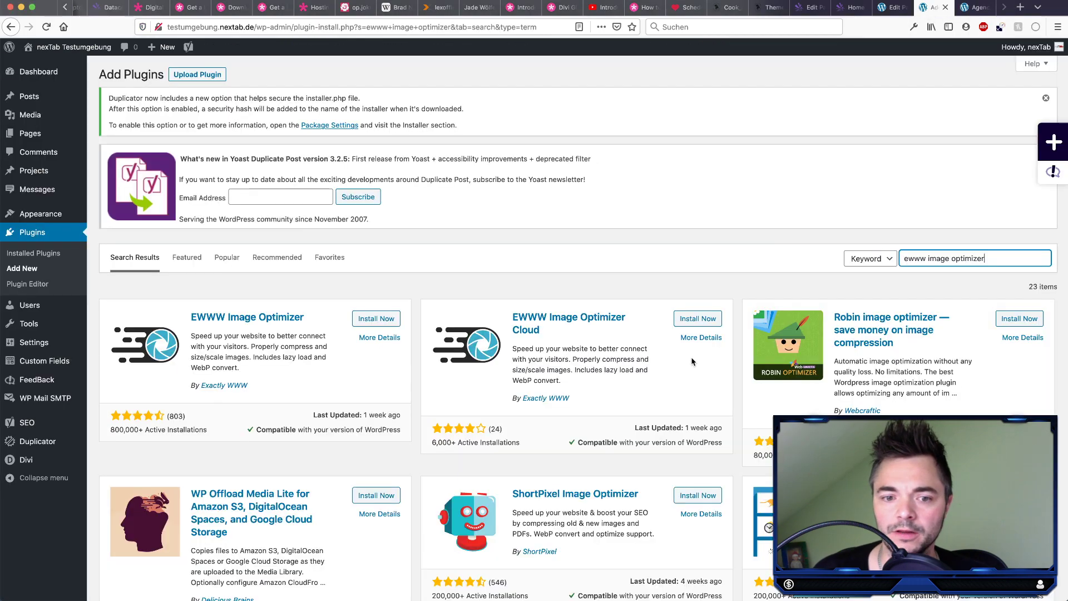
{"action": "key", "text": "ctrl+shift+Tab"}
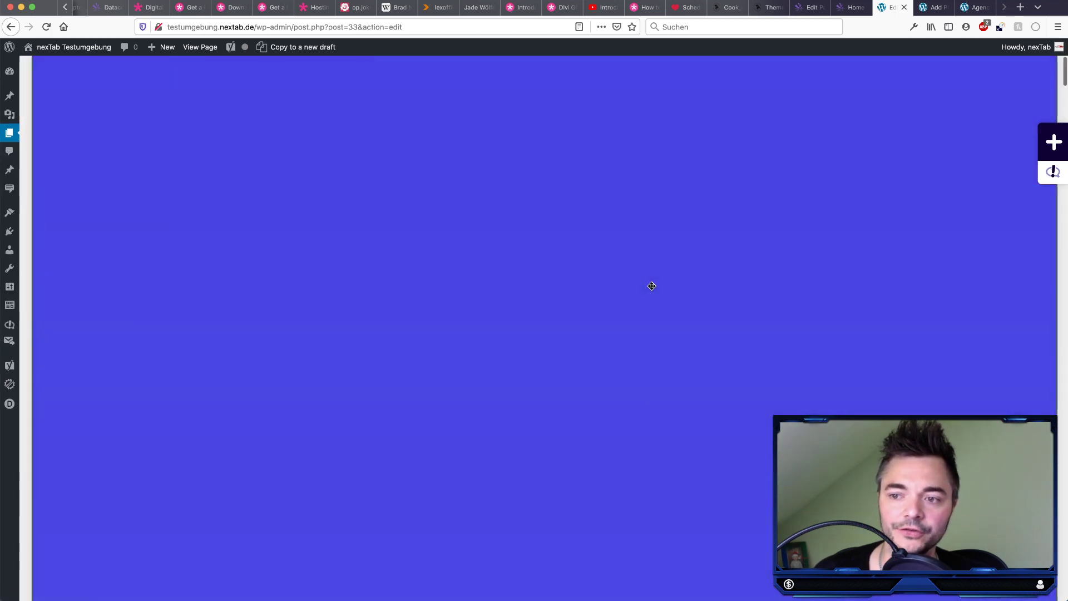
{"action": "scroll", "coordinate": [634, 326], "scroll_direction": "down", "scroll_amount": 8}
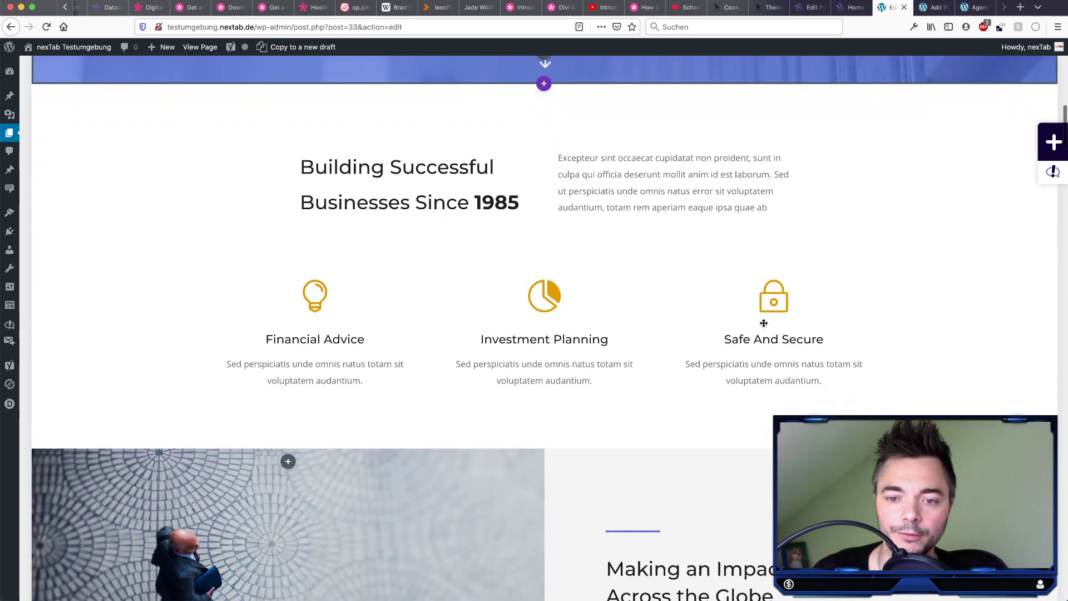
{"action": "right_click", "coordinate": [856, 317]}
{"action": "left_click", "coordinate": [868, 315]}
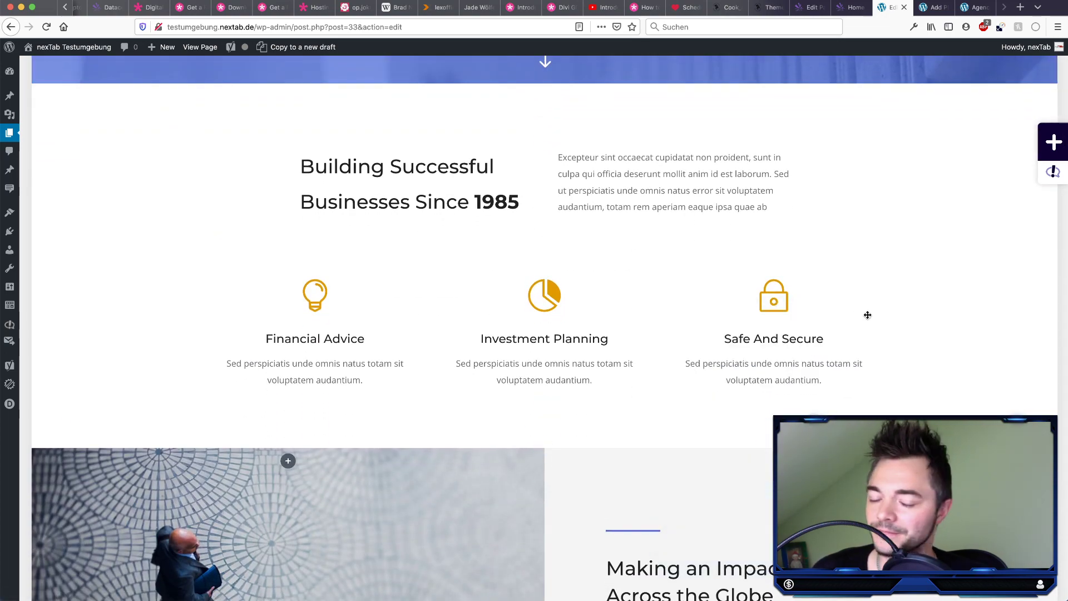
{"action": "mouse_move", "coordinate": [810, 315]}
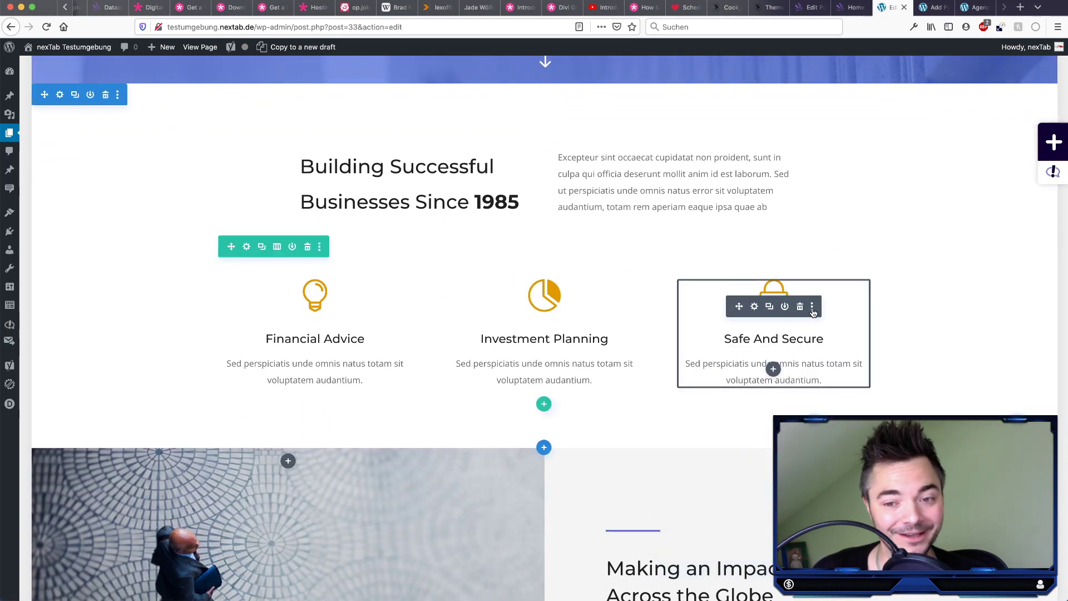
{"action": "left_click", "coordinate": [812, 309]}
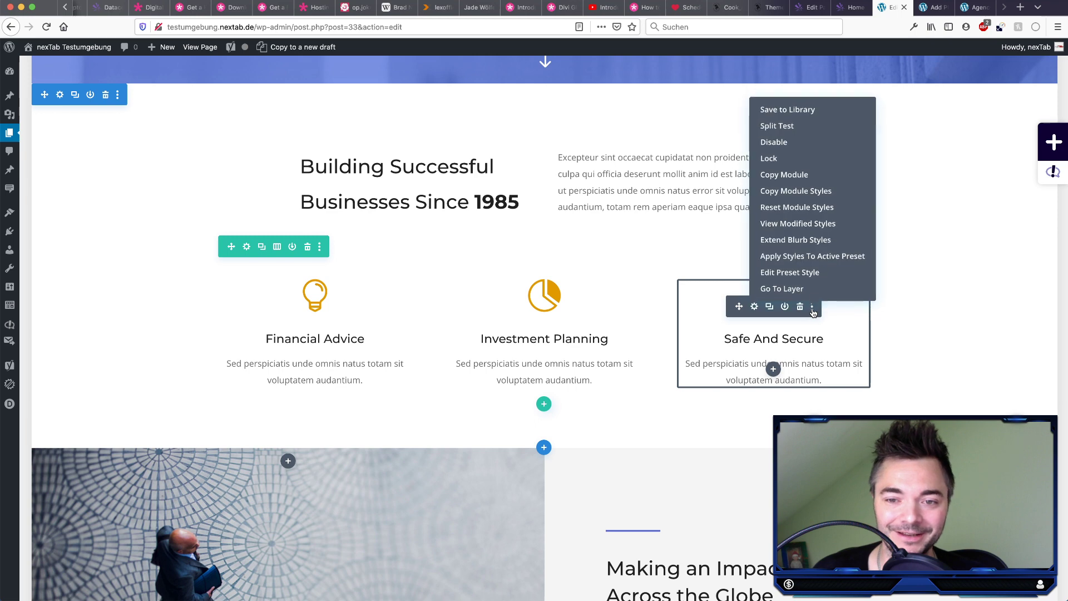
{"action": "left_click", "coordinate": [797, 208]}
{"action": "mouse_move", "coordinate": [768, 315]}
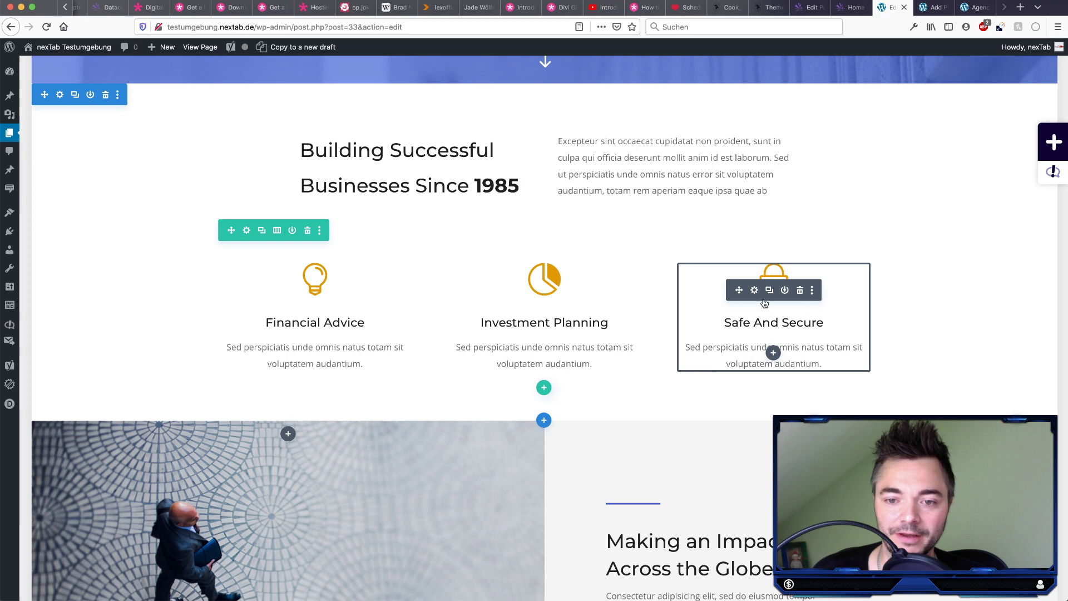
Step: Reset the module styles of the Financial Advice blurb
{"action": "mouse_move", "coordinate": [282, 298]}
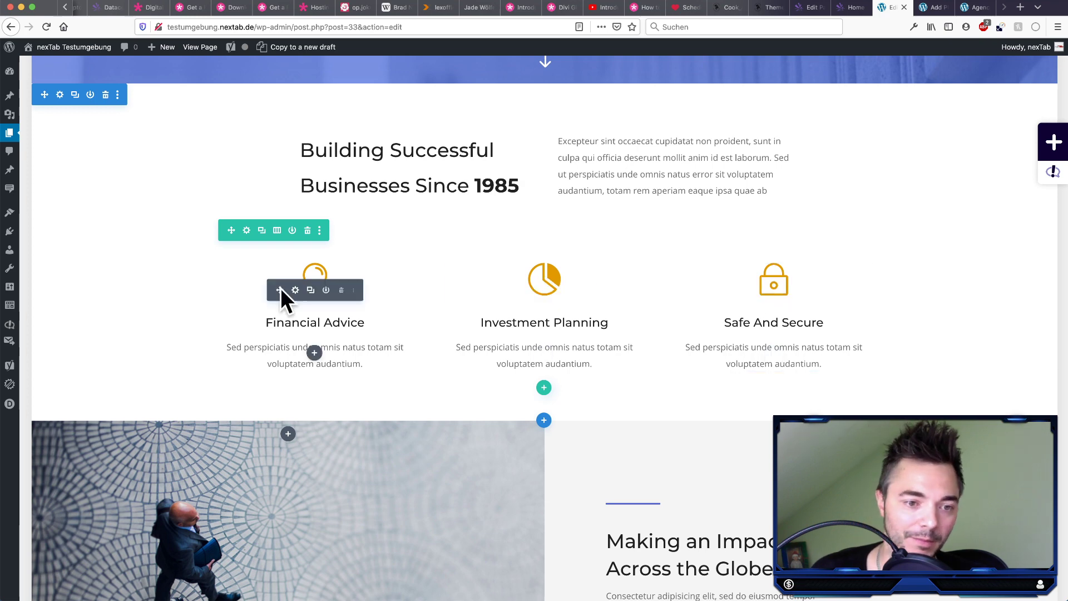
{"action": "left_click", "coordinate": [355, 291]}
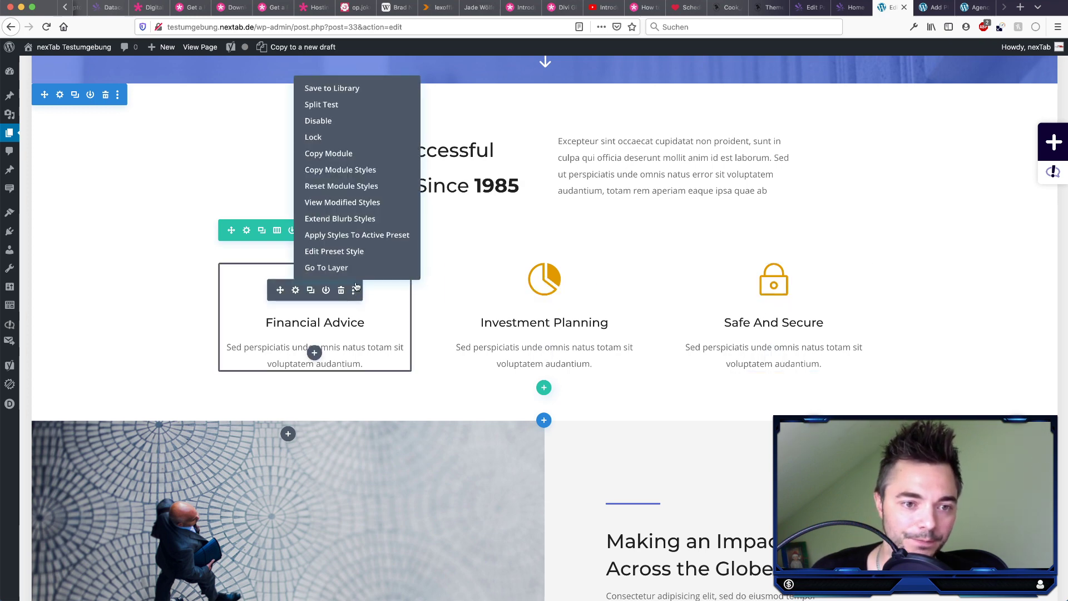
{"action": "left_click", "coordinate": [338, 189]}
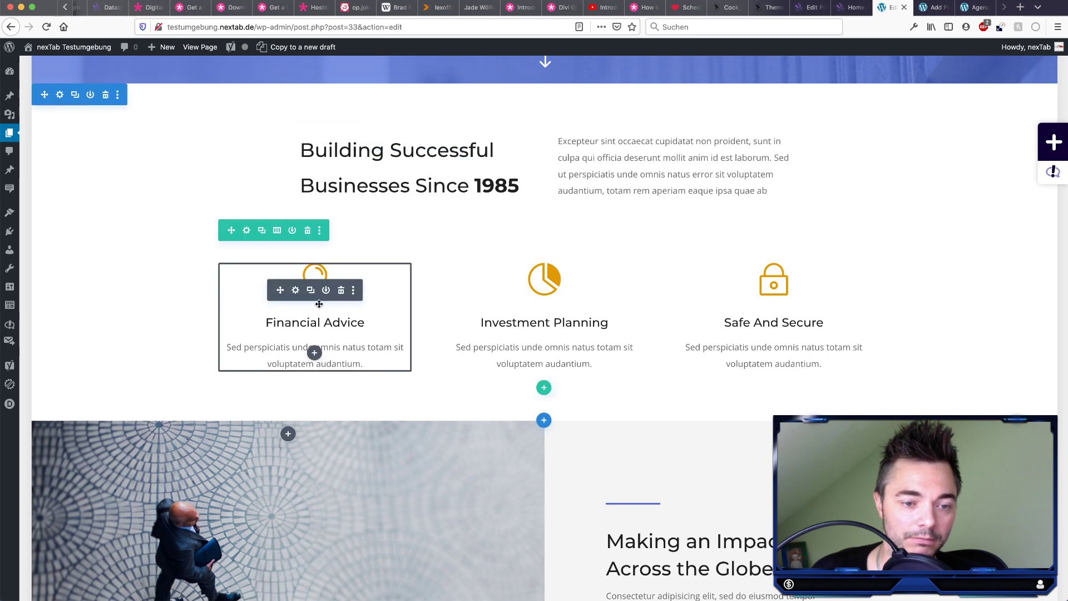
{"action": "left_click", "coordinate": [350, 292]}
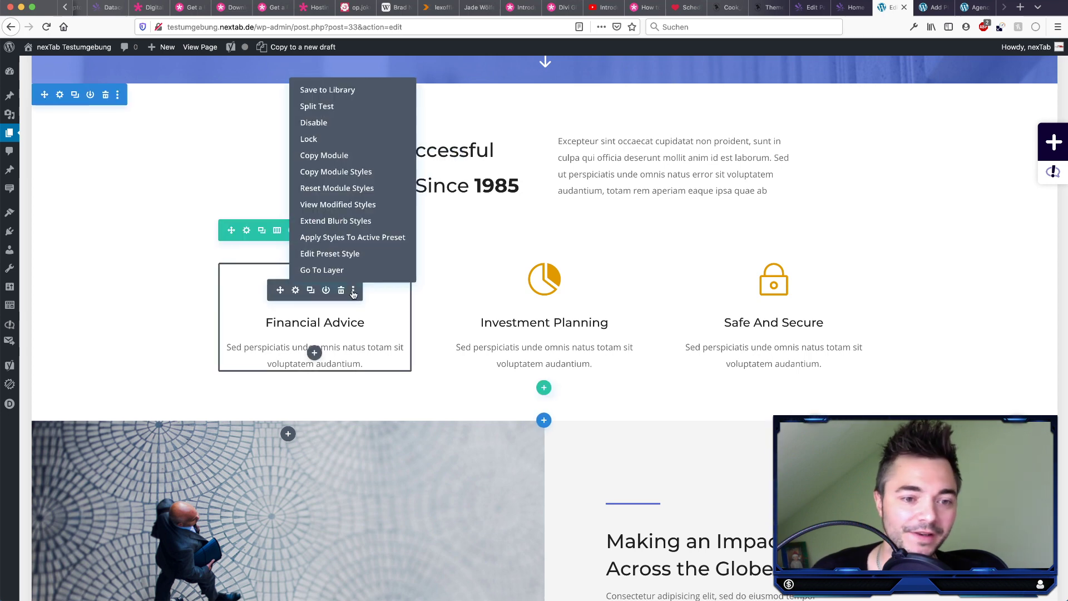
{"action": "left_click", "coordinate": [339, 189]}
{"action": "mouse_move", "coordinate": [297, 296]}
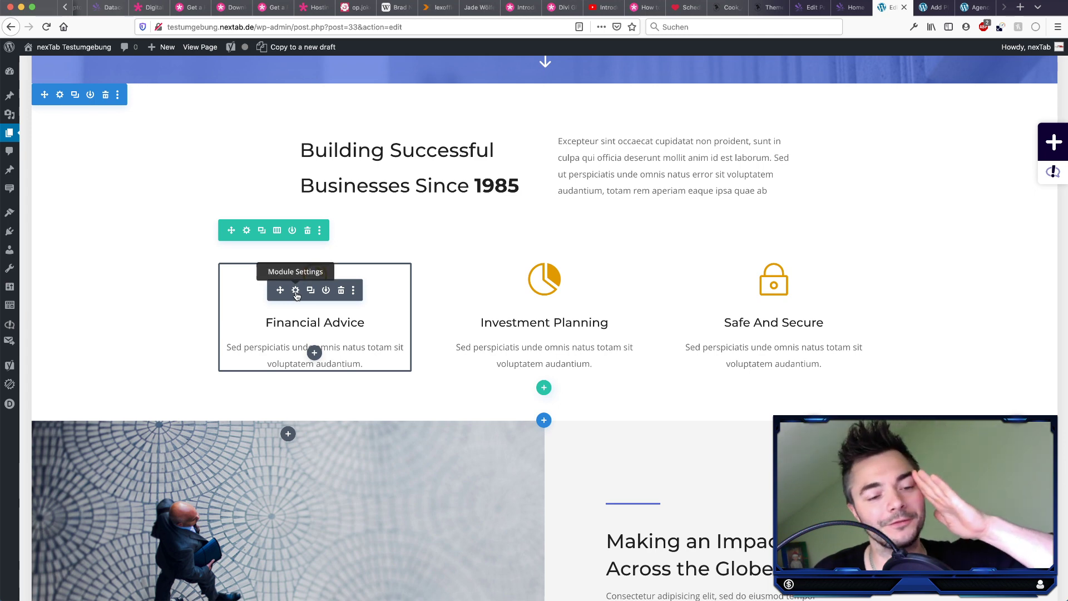
Step: Open the settings of the "Making an Impact Across the Globe" call to action module
{"action": "mouse_move", "coordinate": [747, 300]}
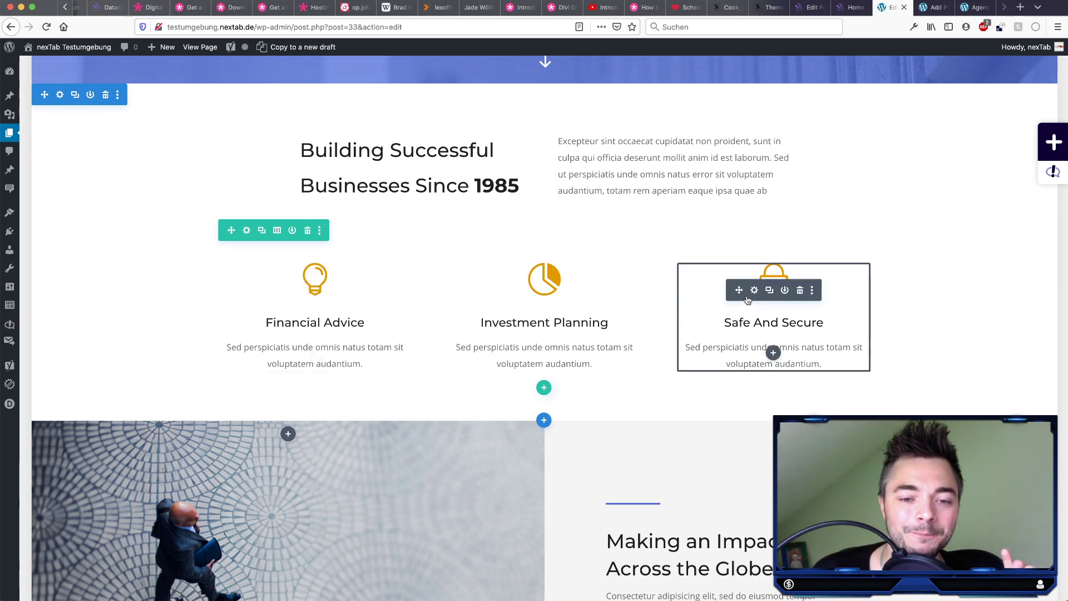
{"action": "scroll", "coordinate": [733, 325], "scroll_direction": "down", "scroll_amount": 5}
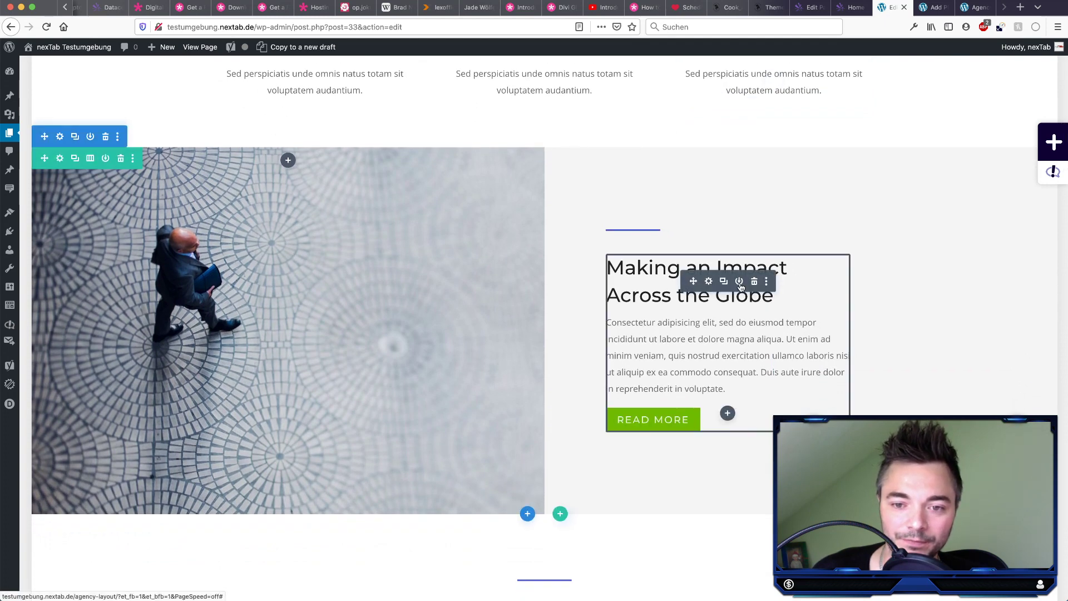
{"action": "left_click", "coordinate": [709, 282]}
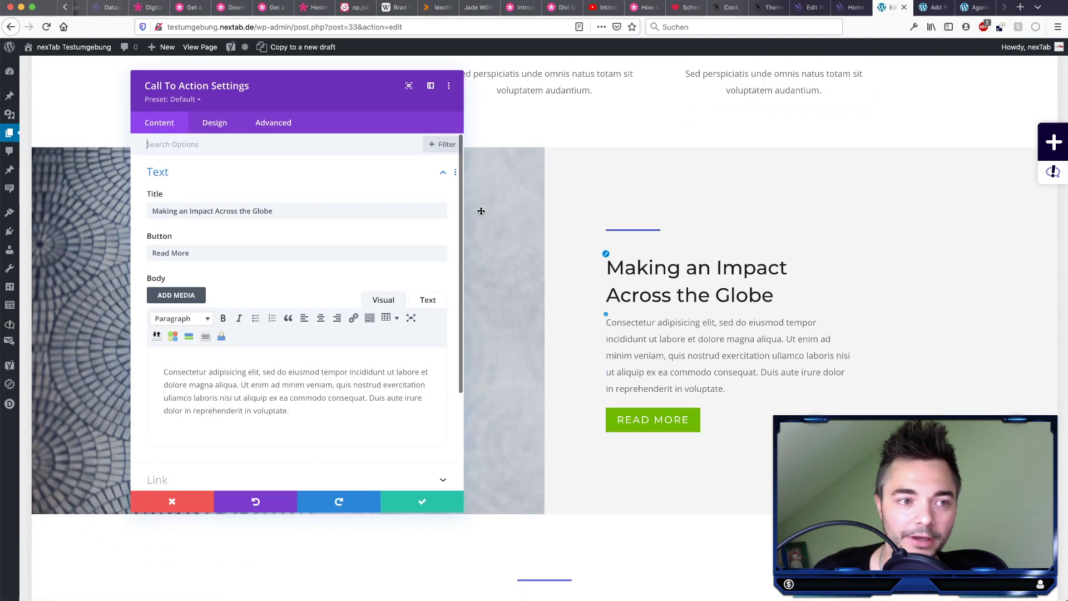
Step: Close the Call To Action settings and reset the module styles of the "Making an Impact Across the Globe" module
{"action": "left_click", "coordinate": [460, 505]}
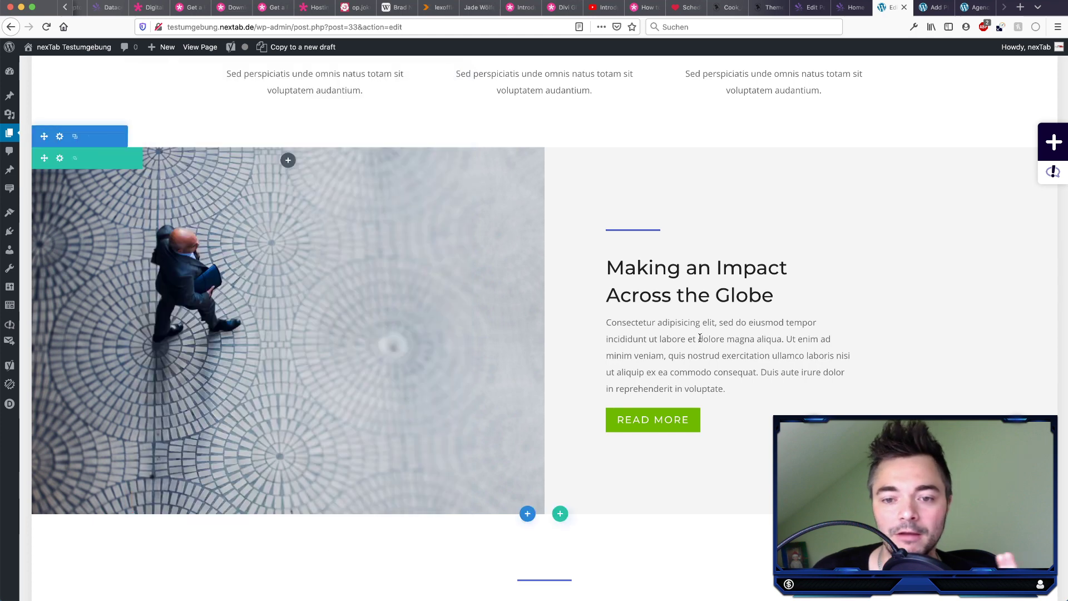
{"action": "left_click", "coordinate": [768, 281]}
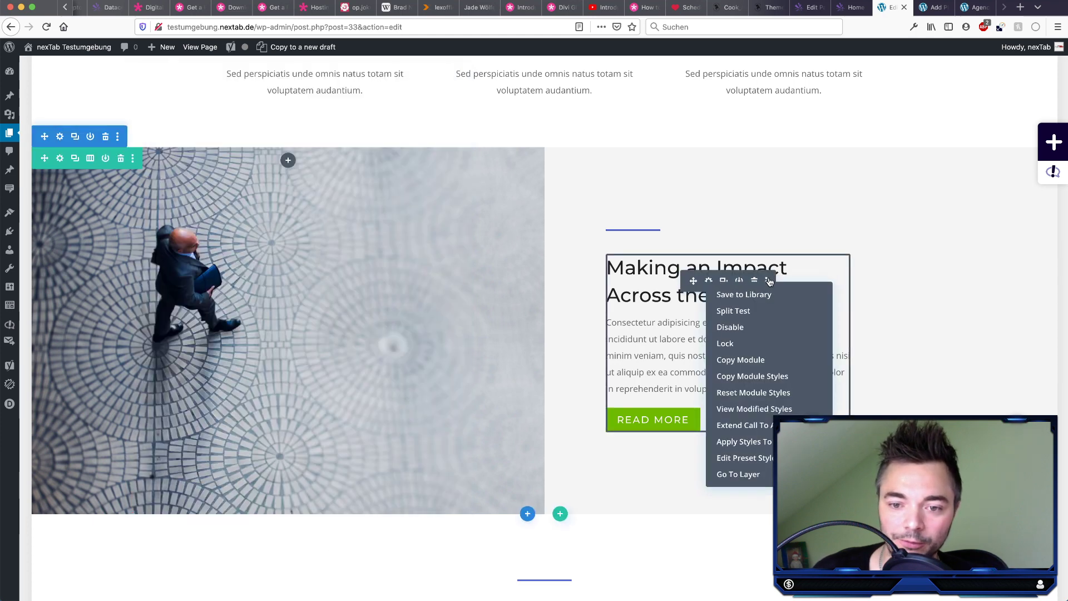
{"action": "left_click", "coordinate": [757, 394]}
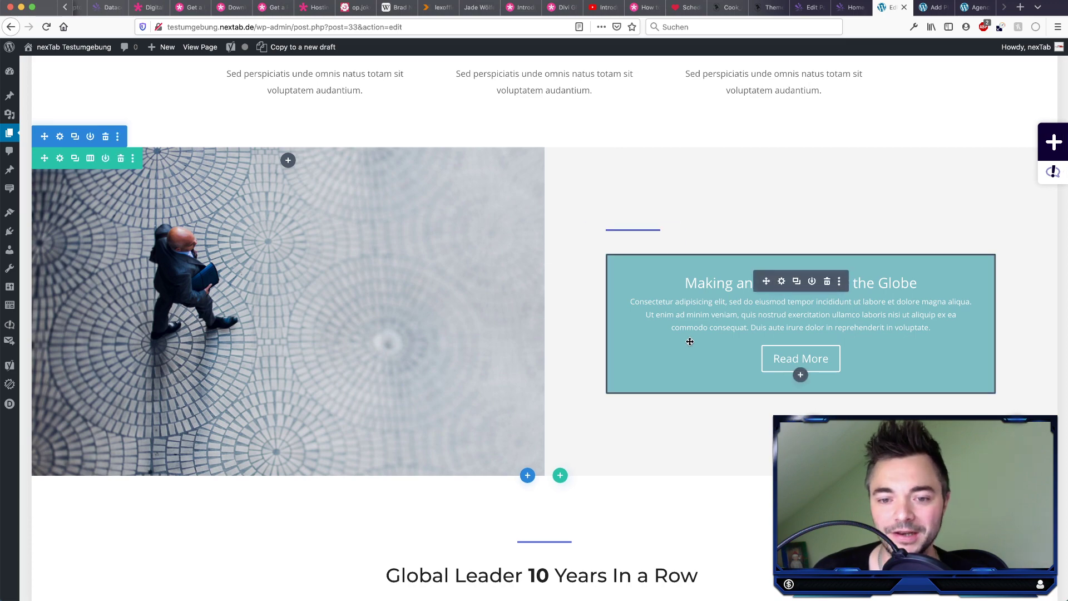
Step: Check the presets and preset help in the Safe And Secure blurb's settings, then close them without changes
{"action": "scroll", "coordinate": [628, 344], "scroll_direction": "up", "scroll_amount": 2}
{"action": "scroll", "coordinate": [628, 345], "scroll_direction": "up", "scroll_amount": 5}
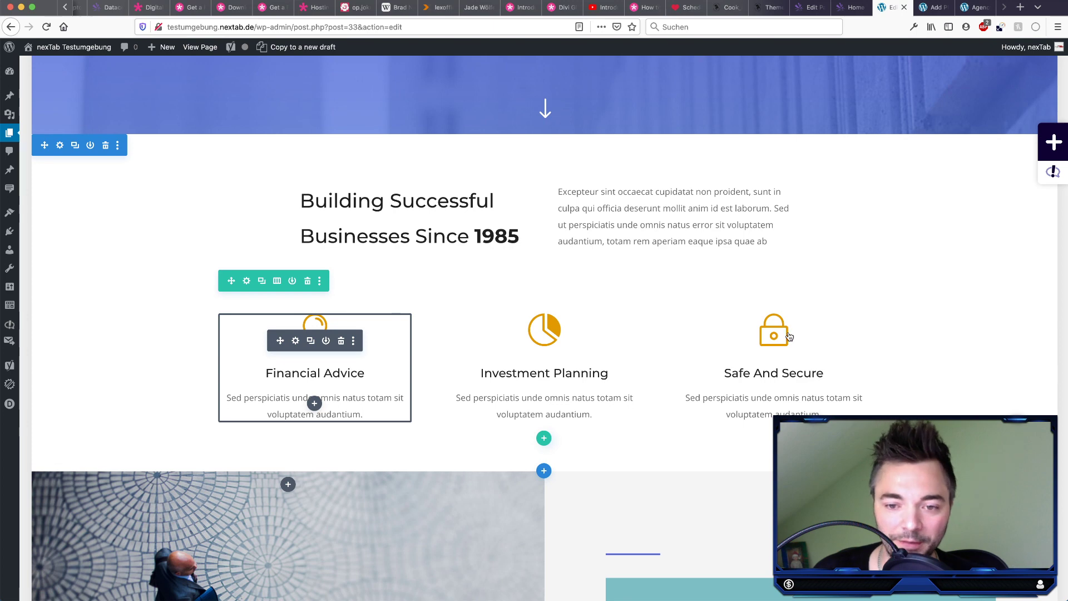
{"action": "left_click", "coordinate": [754, 341]}
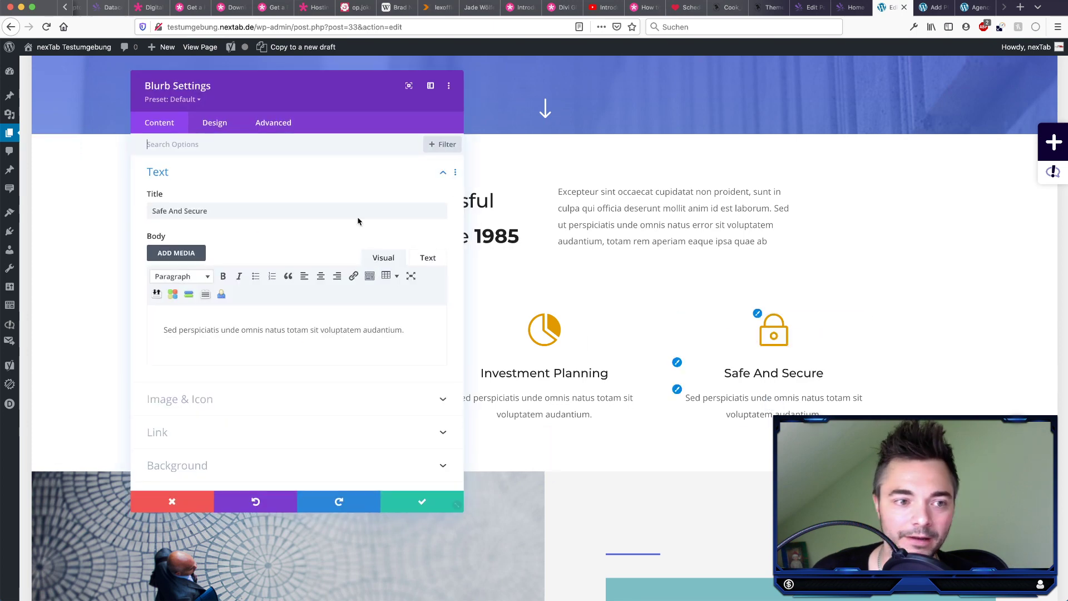
{"action": "left_click", "coordinate": [190, 103]}
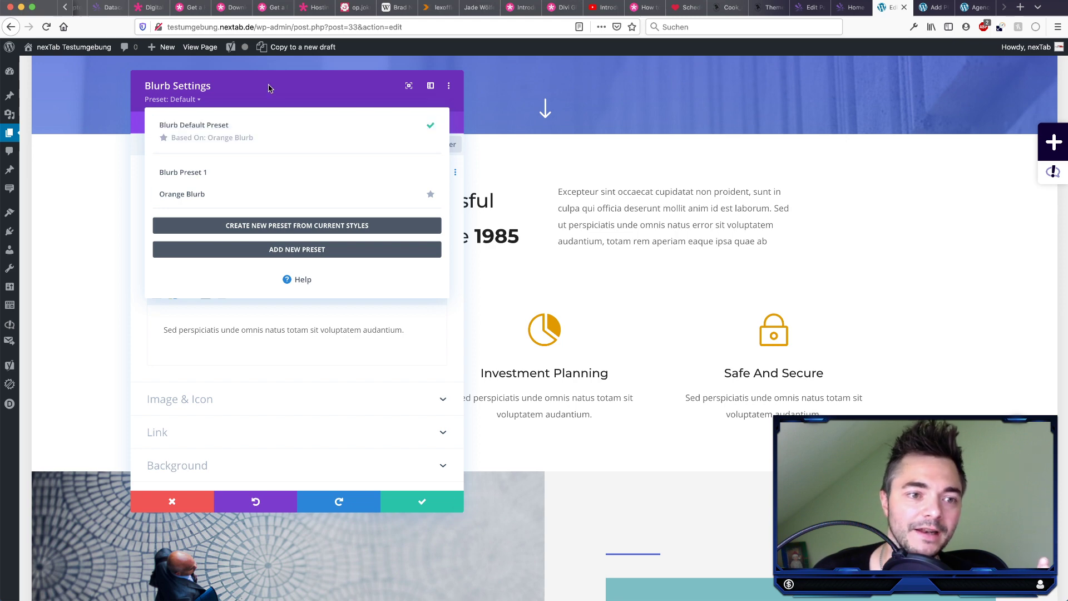
{"action": "left_click", "coordinate": [345, 293]}
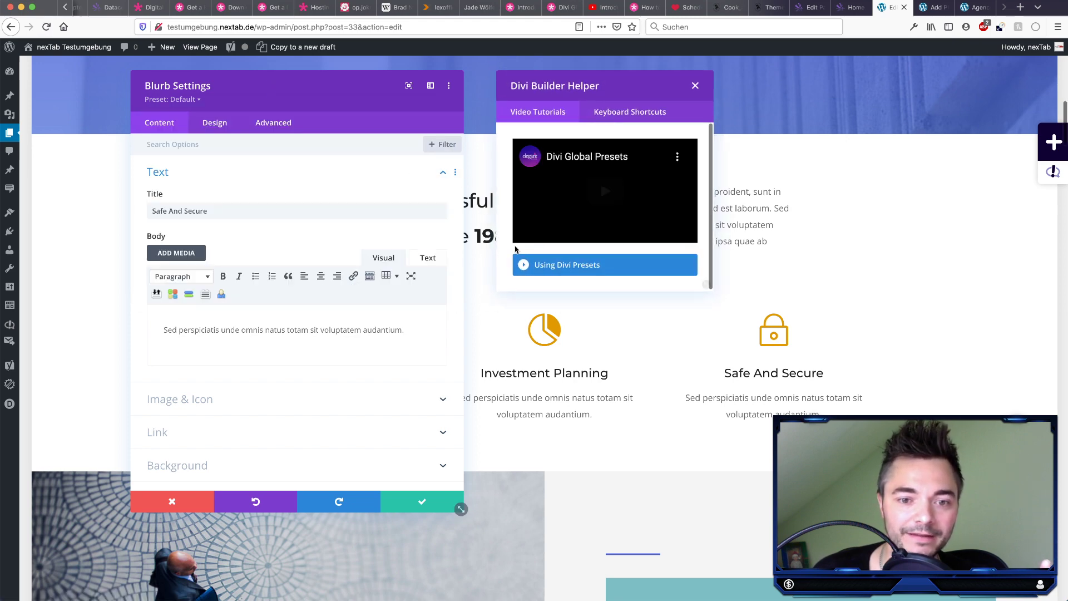
{"action": "left_click", "coordinate": [694, 84]}
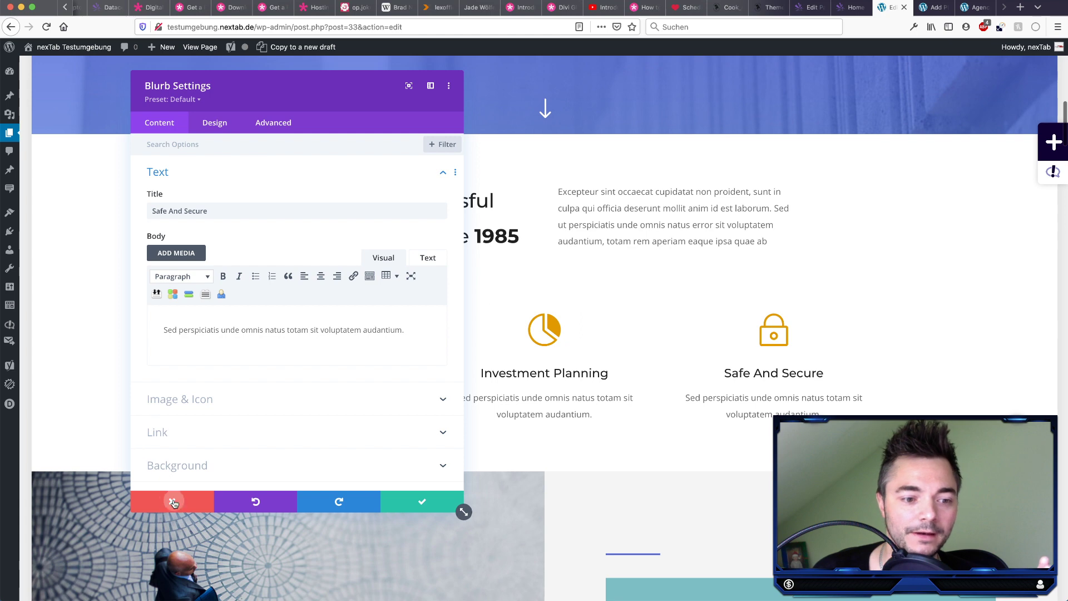
{"action": "left_click", "coordinate": [172, 502]}
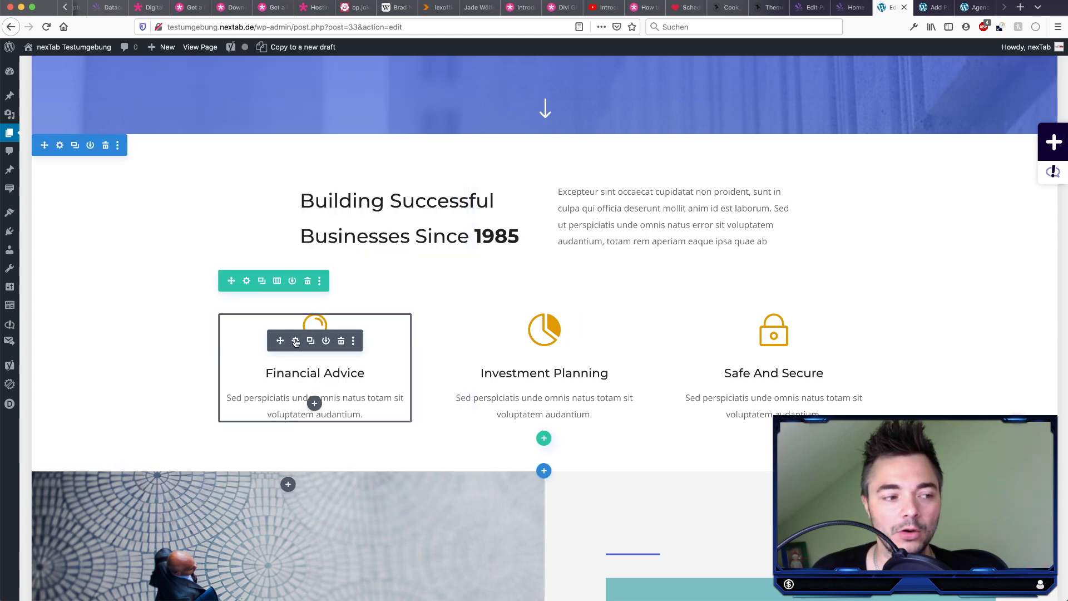
Step: Update the Agency Layout page and return to its blurb row in the builder
{"action": "left_click", "coordinate": [565, 353]}
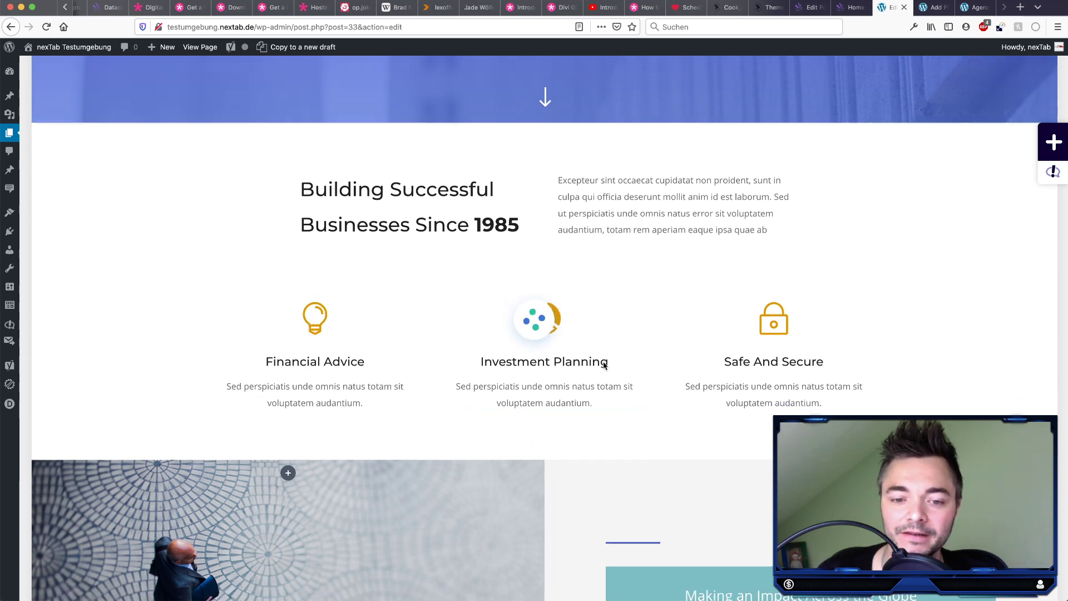
{"action": "scroll", "coordinate": [602, 363], "scroll_direction": "down", "scroll_amount": 5}
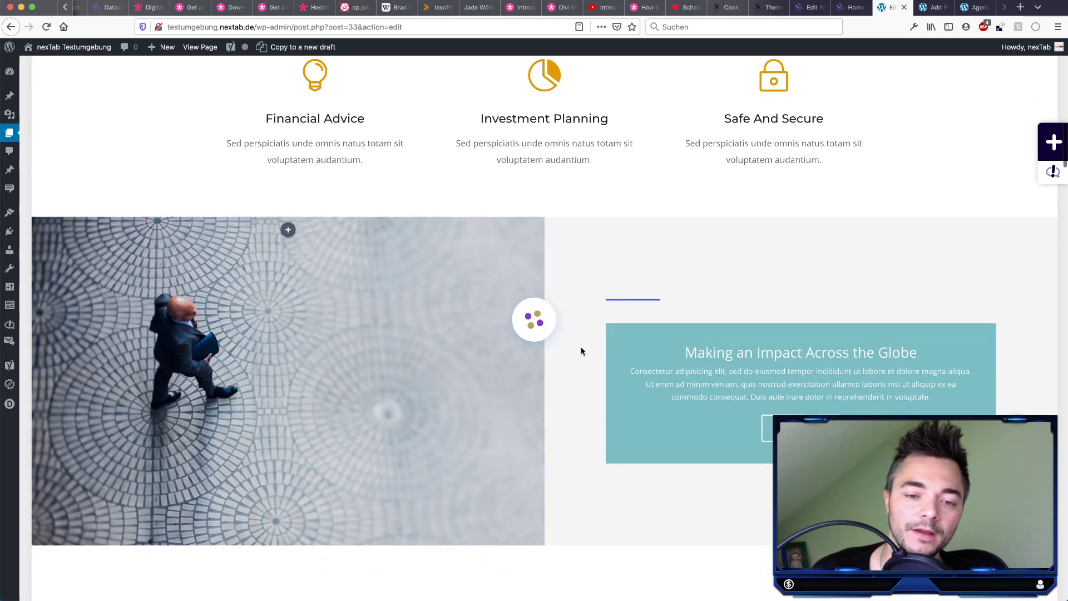
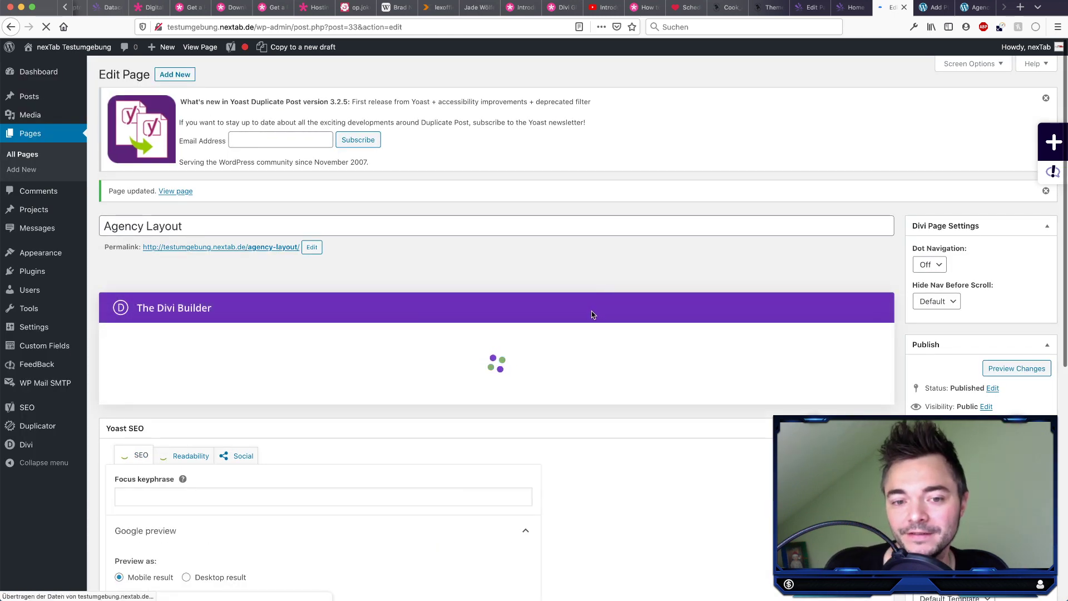
{"action": "scroll", "coordinate": [612, 311], "scroll_direction": "down", "scroll_amount": 2}
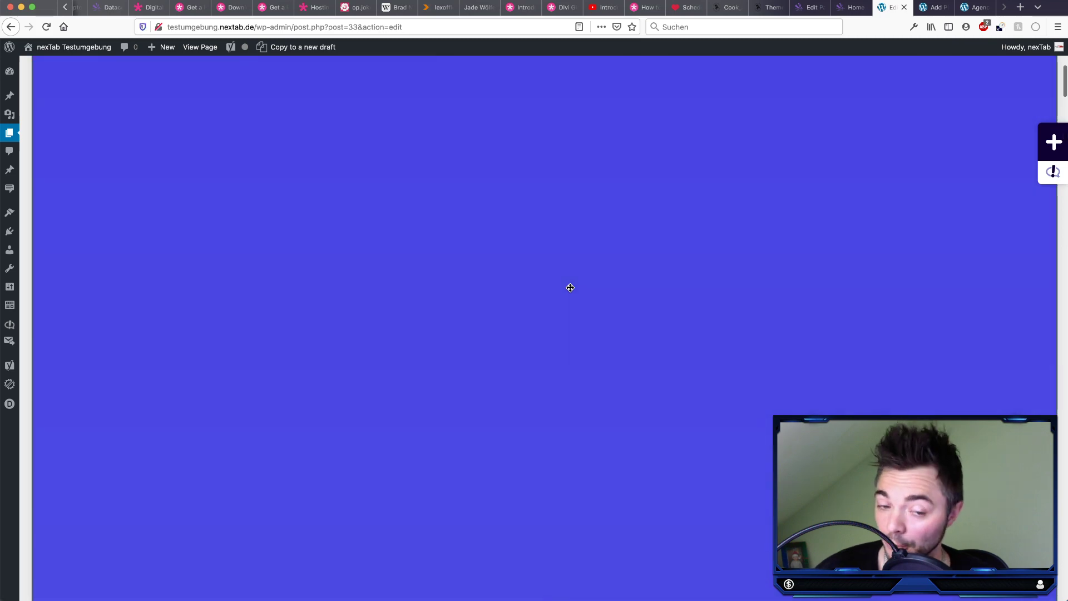
{"action": "scroll", "coordinate": [576, 303], "scroll_direction": "down", "scroll_amount": 6}
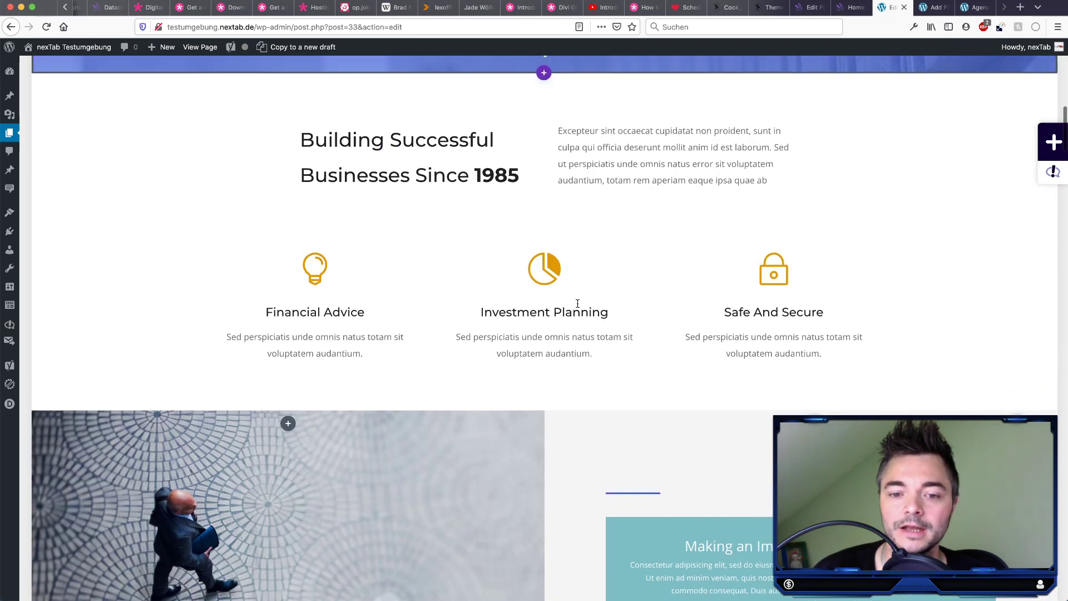
Step: Switch to the live Agency Layout page, reload it and bring the blurb row into view
{"action": "key", "text": "ctrl+Tab"}
{"action": "key", "text": "ctrl+Tab"}
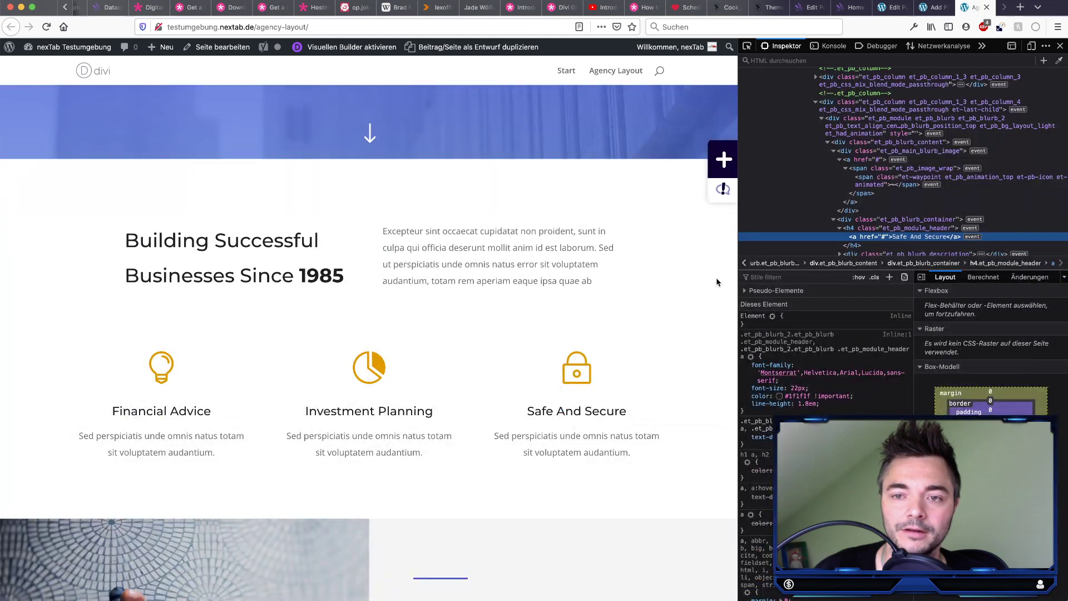
{"action": "key", "text": "super+r"}
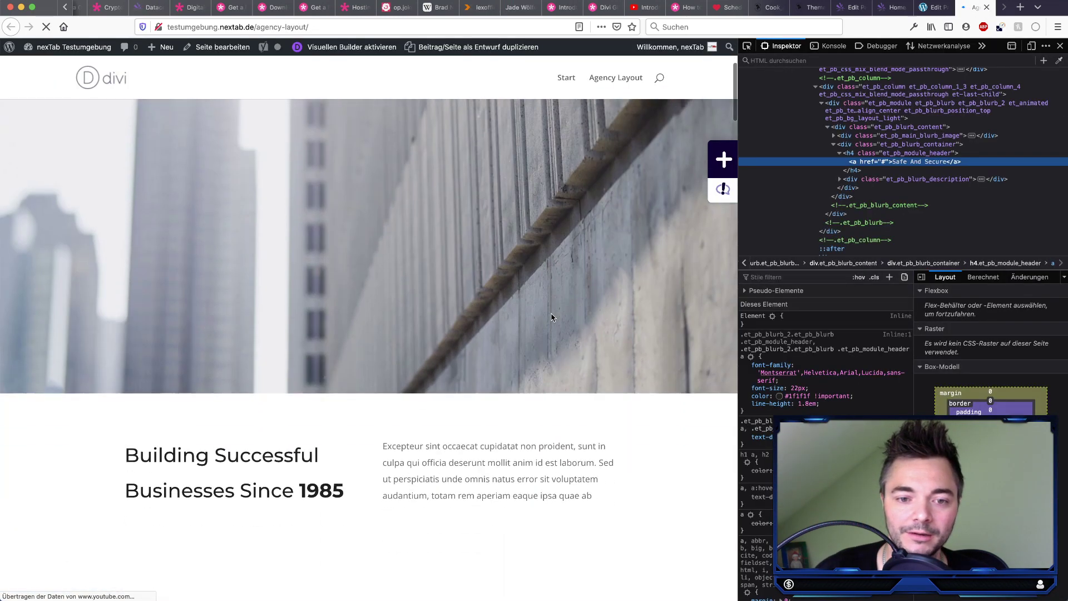
{"action": "scroll", "coordinate": [551, 317], "scroll_direction": "down", "scroll_amount": 4}
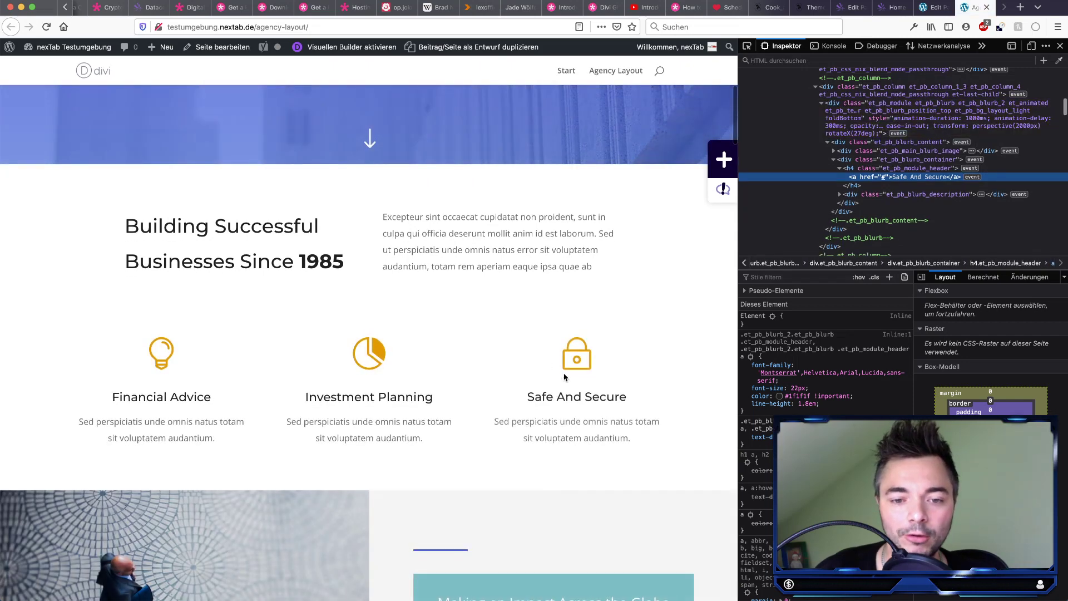
Step: Inspect the CSS rules of the Safe And Secure lock icon and the Financial Advice bulb icon
{"action": "right_click", "coordinate": [570, 354]}
{"action": "left_click", "coordinate": [631, 488]}
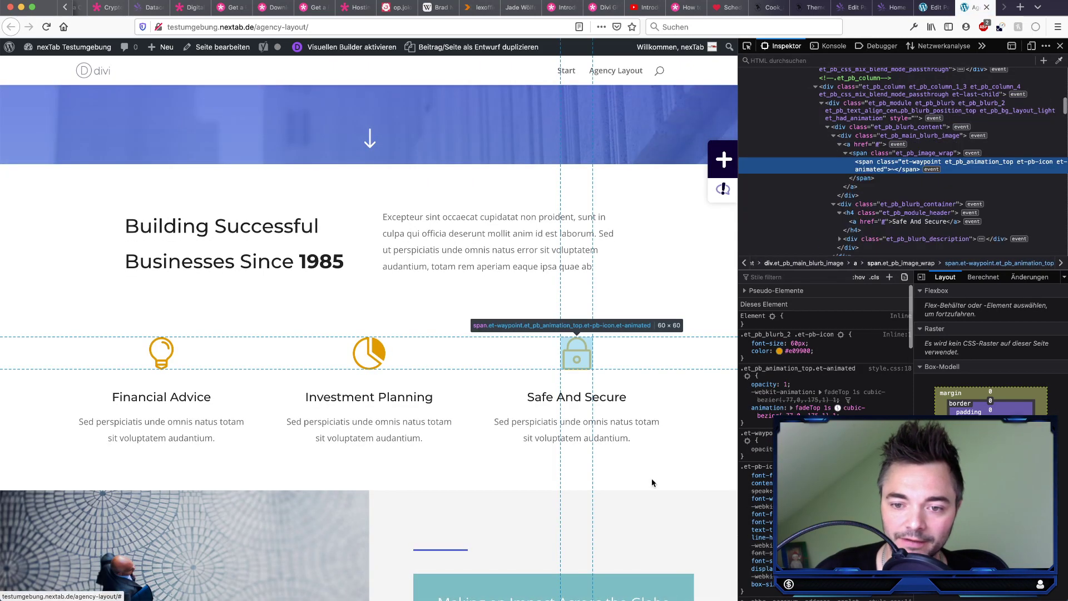
{"action": "double_click", "coordinate": [774, 333]}
{"action": "scroll", "coordinate": [841, 353], "scroll_direction": "down", "scroll_amount": 5}
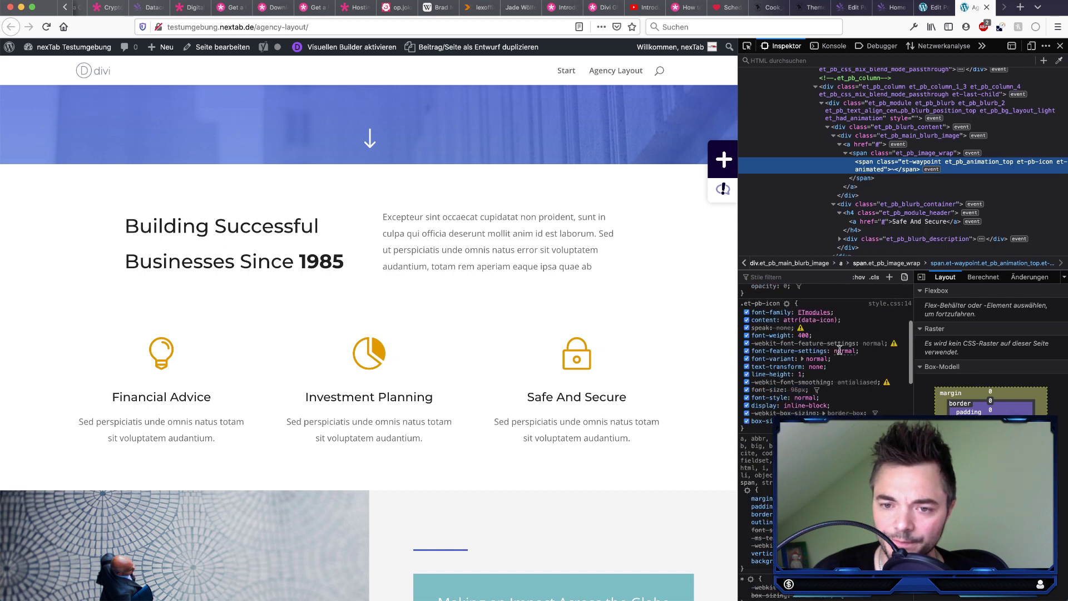
{"action": "scroll", "coordinate": [826, 389], "scroll_direction": "down", "scroll_amount": 5}
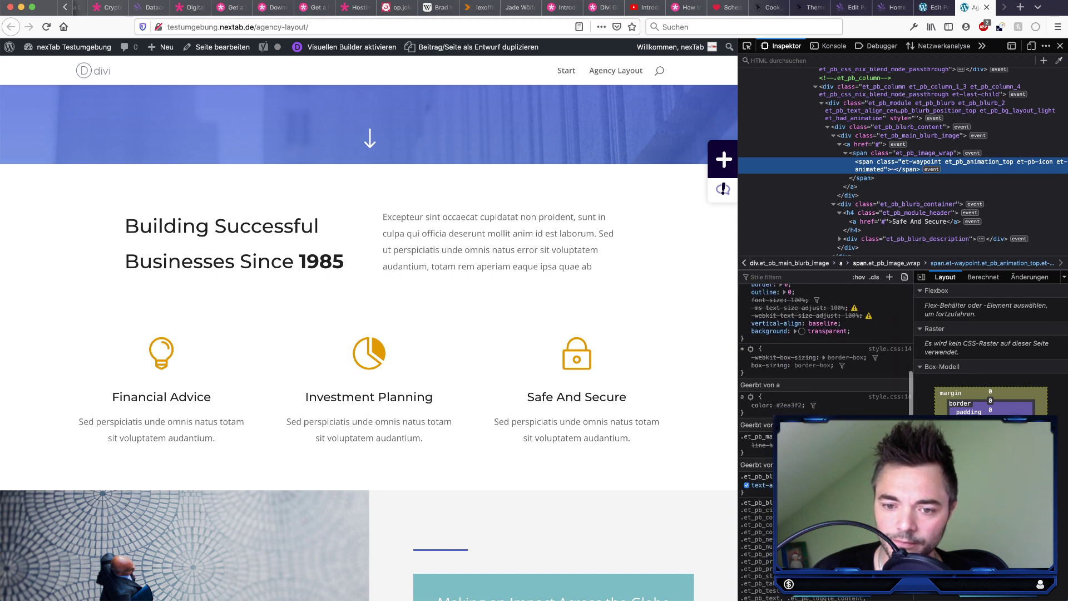
{"action": "scroll", "coordinate": [826, 390], "scroll_direction": "up", "scroll_amount": 10}
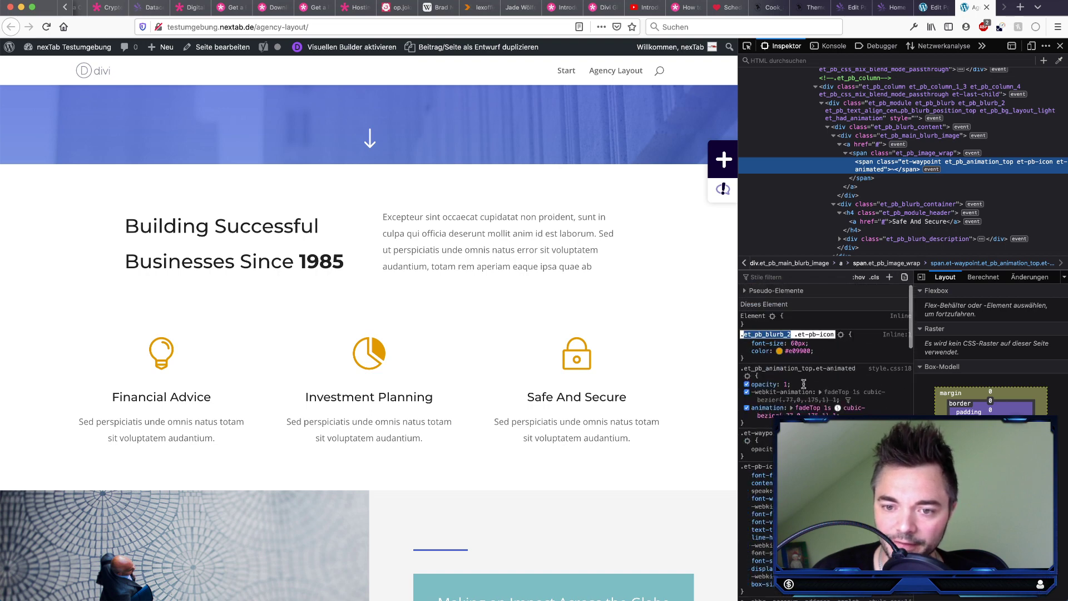
{"action": "left_click", "coordinate": [833, 357]}
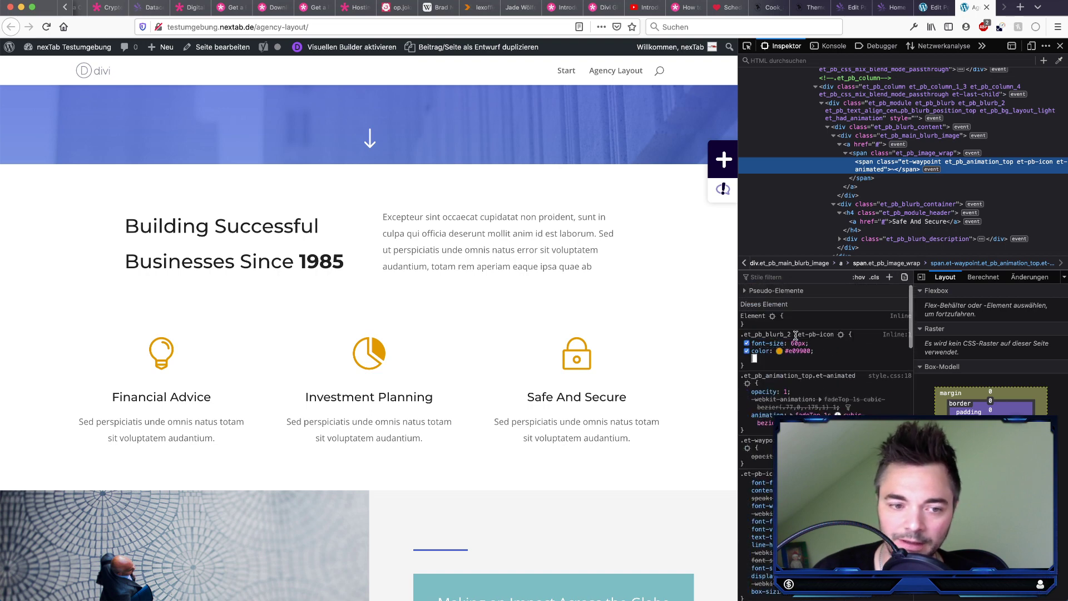
{"action": "right_click", "coordinate": [172, 357]}
{"action": "left_click", "coordinate": [212, 482]}
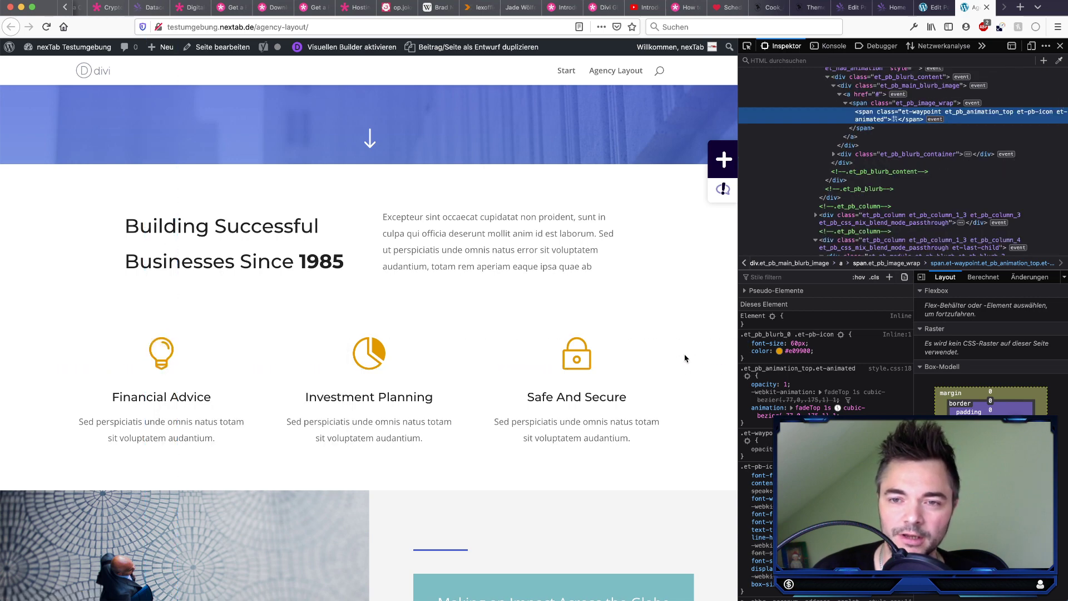
Step: Open the Divi Theme Options in a separate browser tab and look through the general settings
{"action": "key", "text": "ctrl+shift+Tab"}
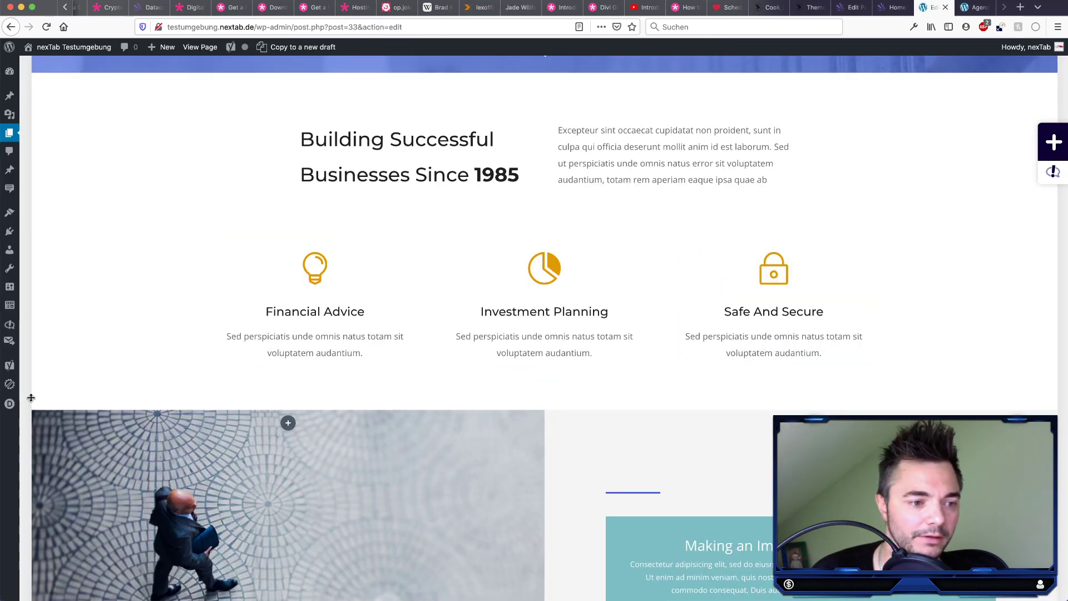
{"action": "mouse_move", "coordinate": [10, 403]}
{"action": "left_click", "coordinate": [38, 426], "text": "super"}
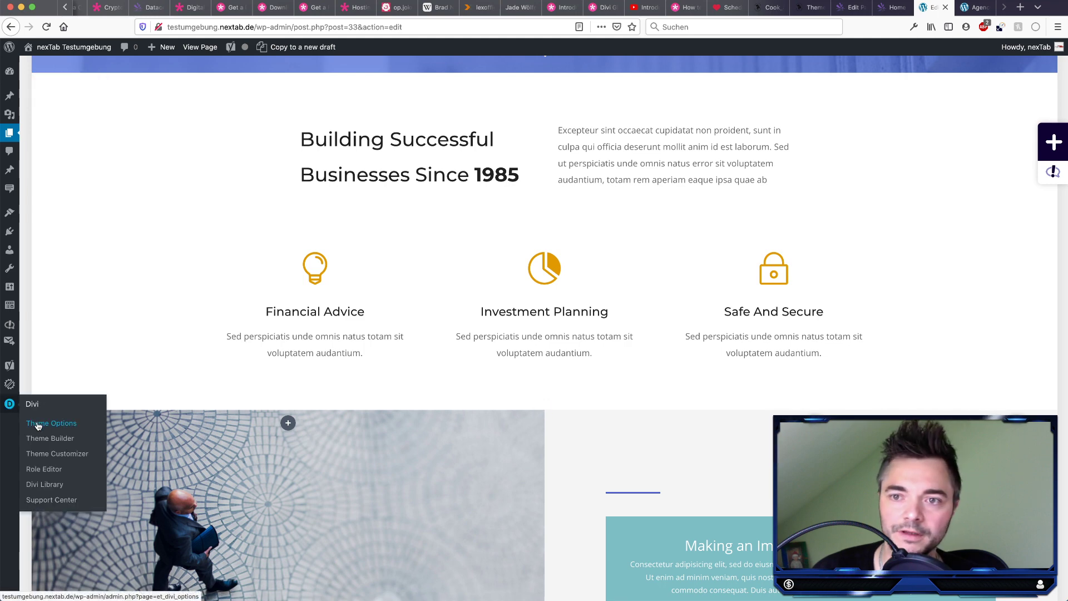
{"action": "left_click", "coordinate": [975, 8]}
{"action": "left_click_drag", "start_coordinate": [974, 8], "coordinate": [940, 10]}
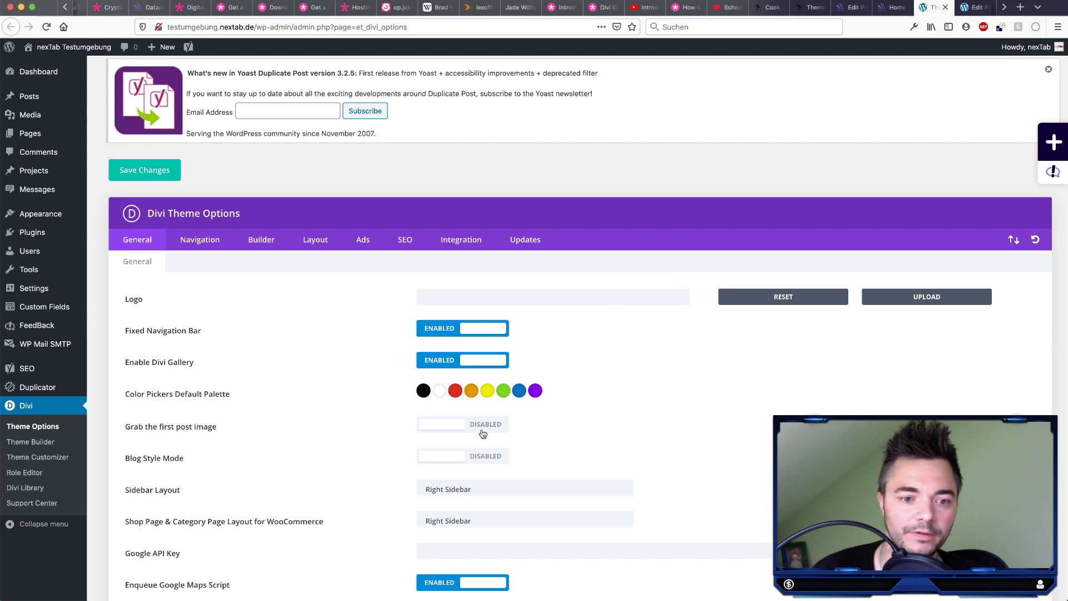
{"action": "scroll", "coordinate": [482, 429], "scroll_direction": "down", "scroll_amount": 15}
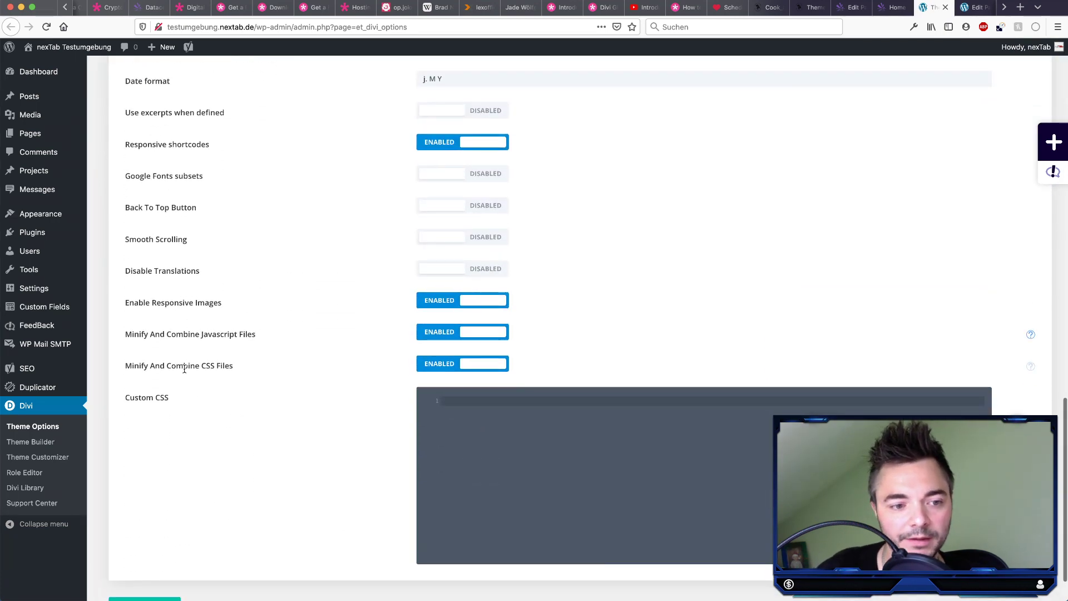
{"action": "scroll", "coordinate": [337, 397], "scroll_direction": "up", "scroll_amount": 15}
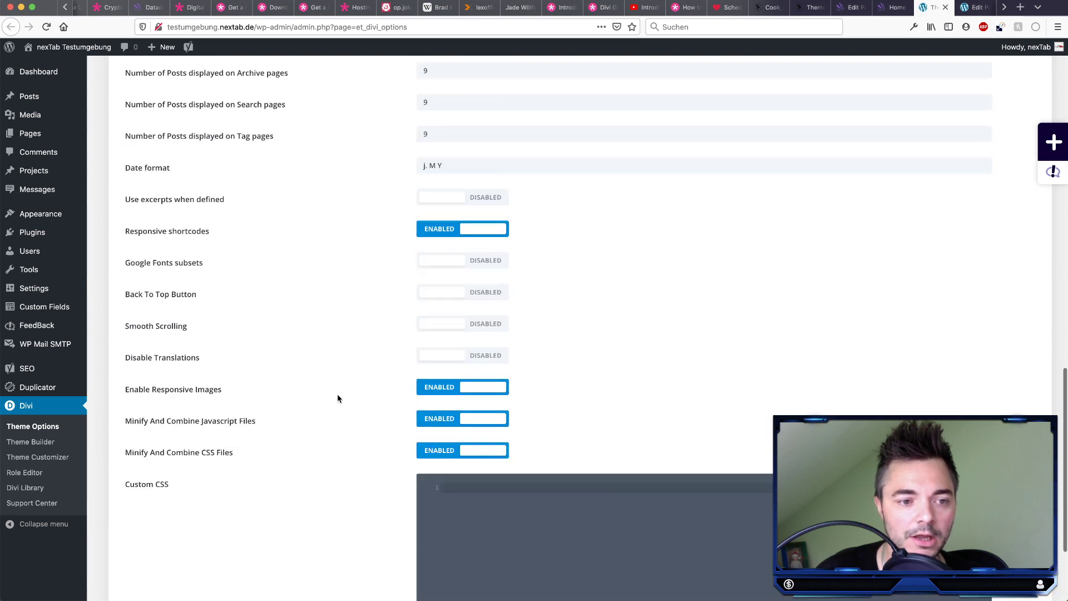
Step: Clear the generated static CSS files in the advanced Builder options and save the changes
{"action": "left_click", "coordinate": [255, 238]}
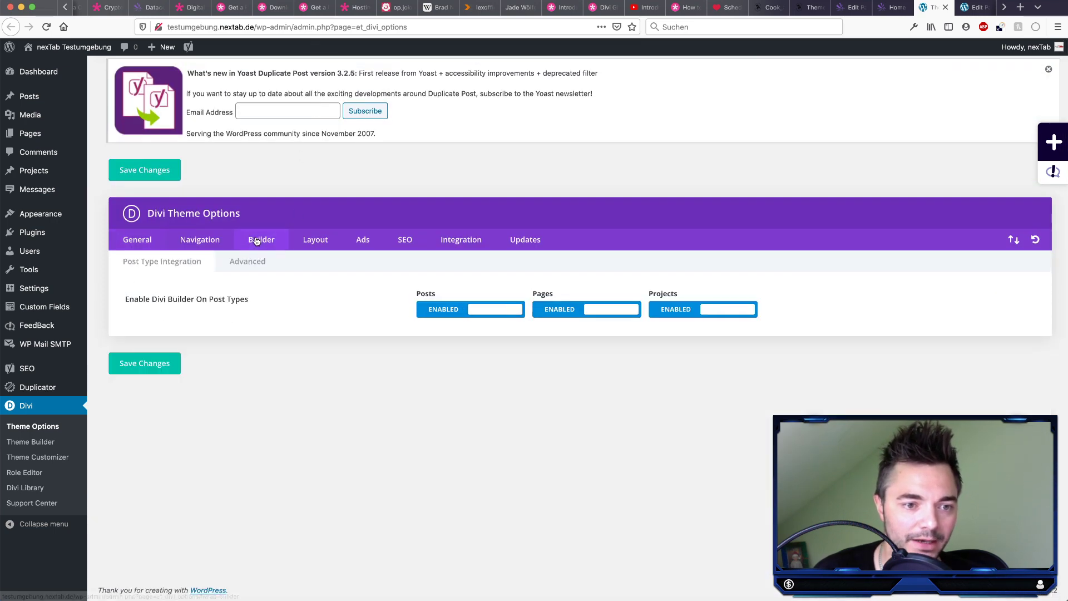
{"action": "left_click", "coordinate": [244, 266]}
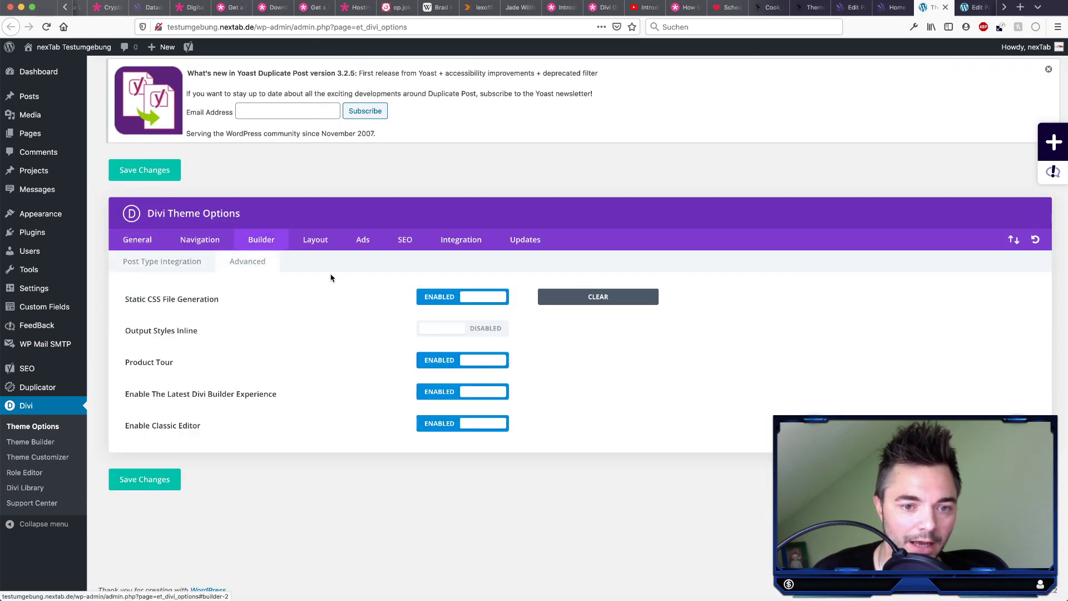
{"action": "triple_click", "coordinate": [141, 297]}
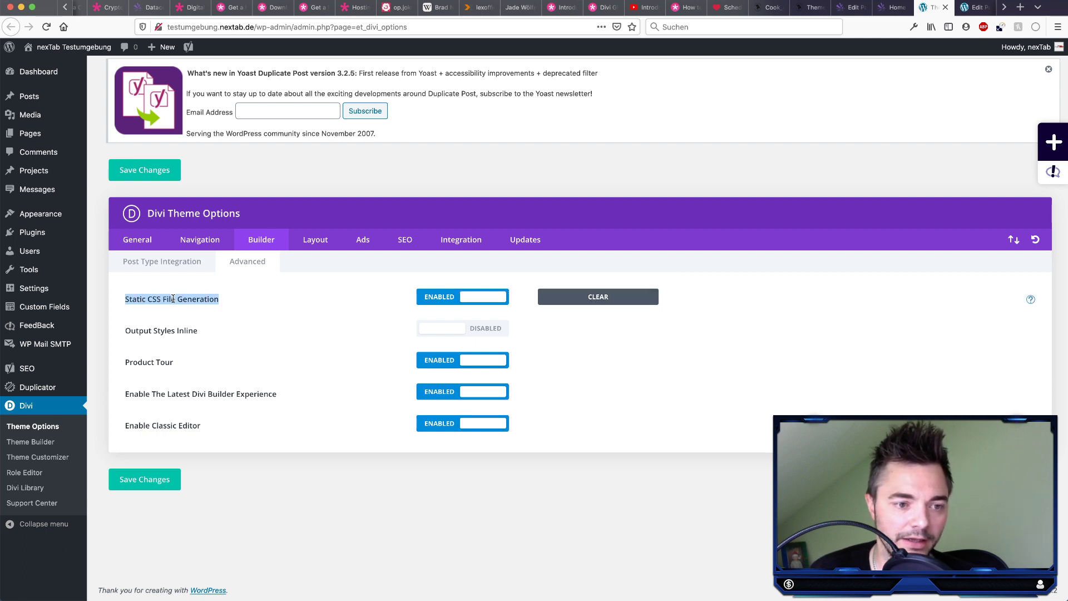
{"action": "left_click", "coordinate": [590, 300]}
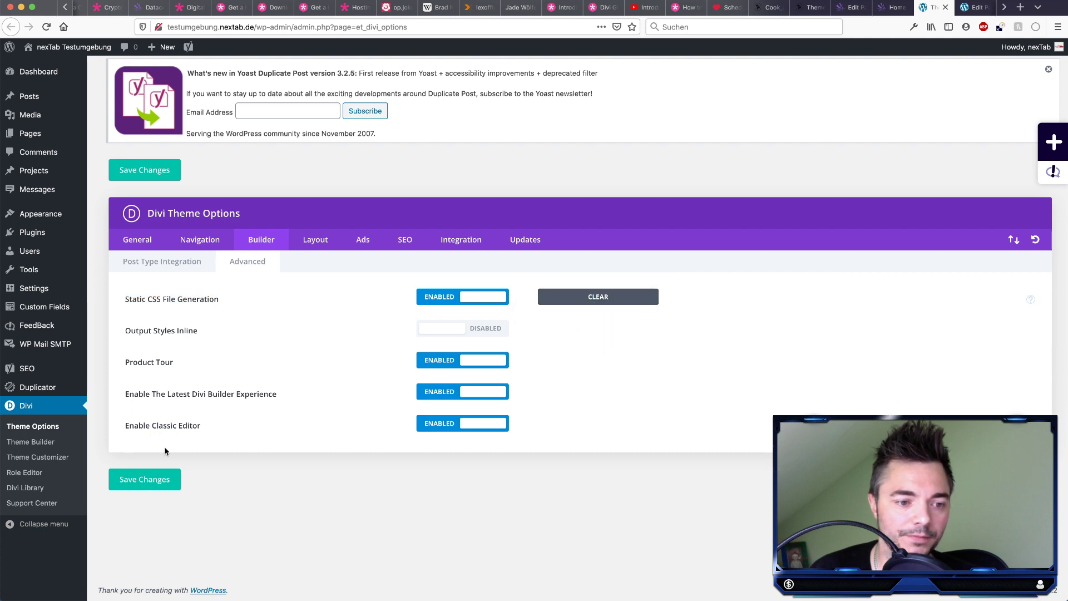
{"action": "left_click", "coordinate": [158, 488]}
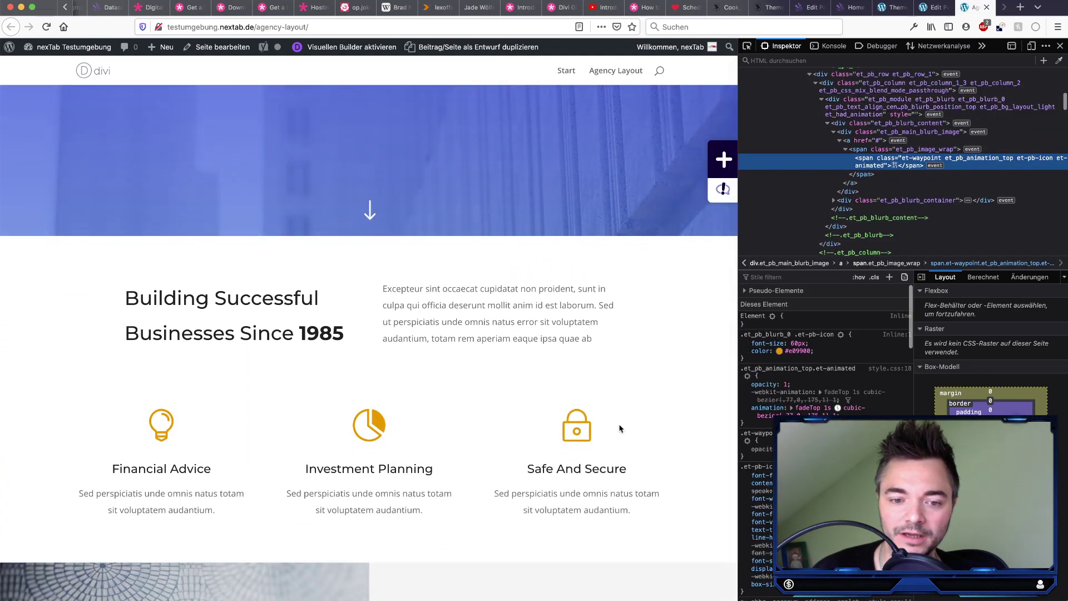
Step: Inspect the Safe And Secure lock icon on the live page again to check its CSS rules
{"action": "right_click", "coordinate": [590, 431]}
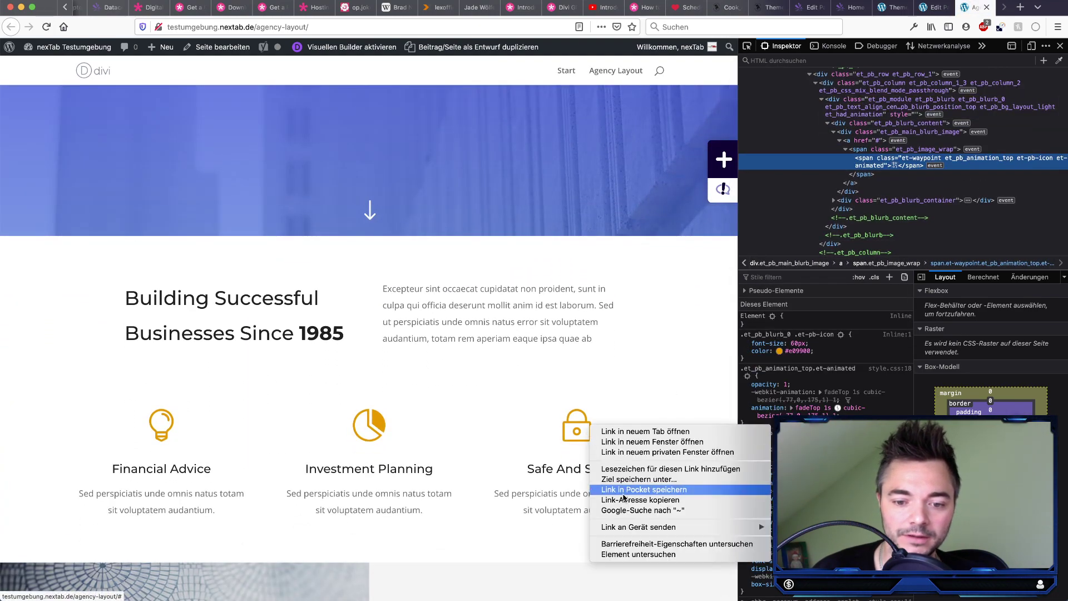
{"action": "left_click", "coordinate": [648, 554]}
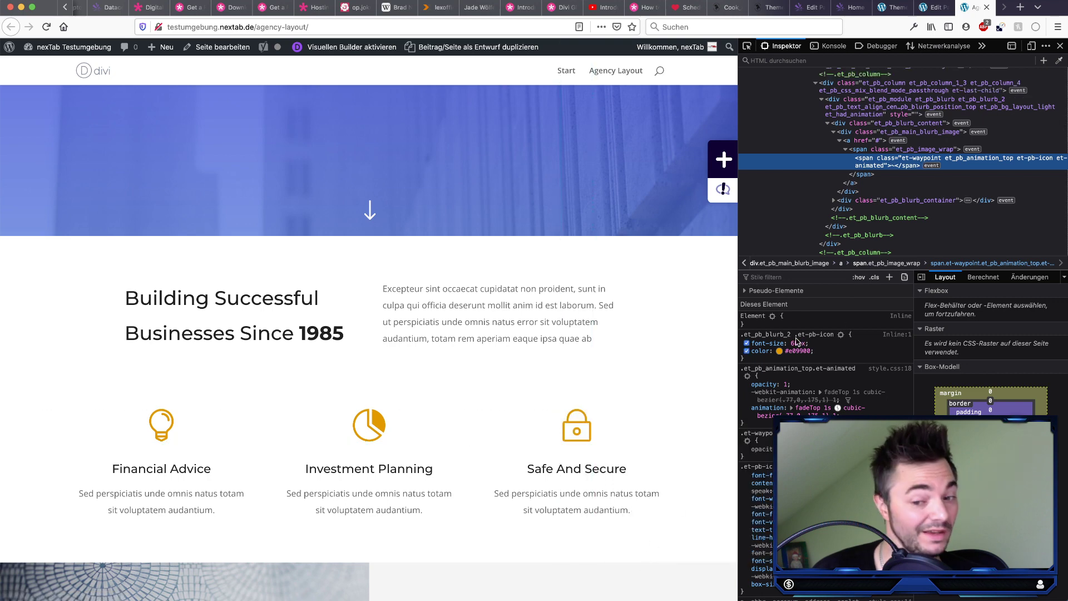
Step: Reload the live Agency Layout page and inspect the Safe And Secure lock icon to see which stylesheet supplies its rules
{"action": "scroll", "coordinate": [820, 354], "scroll_direction": "down", "scroll_amount": 5}
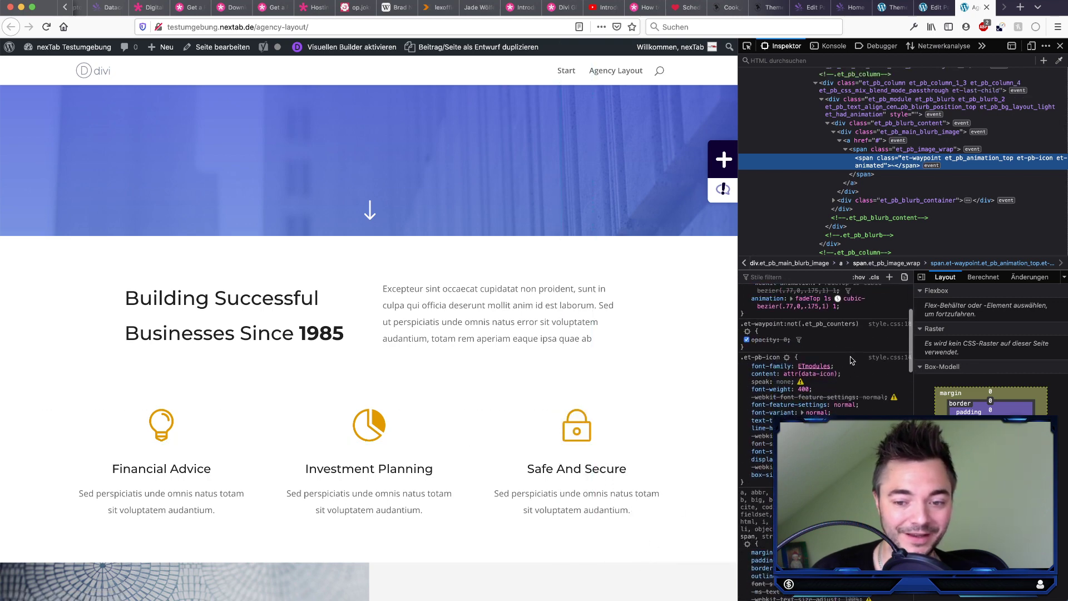
{"action": "key", "text": "super+r"}
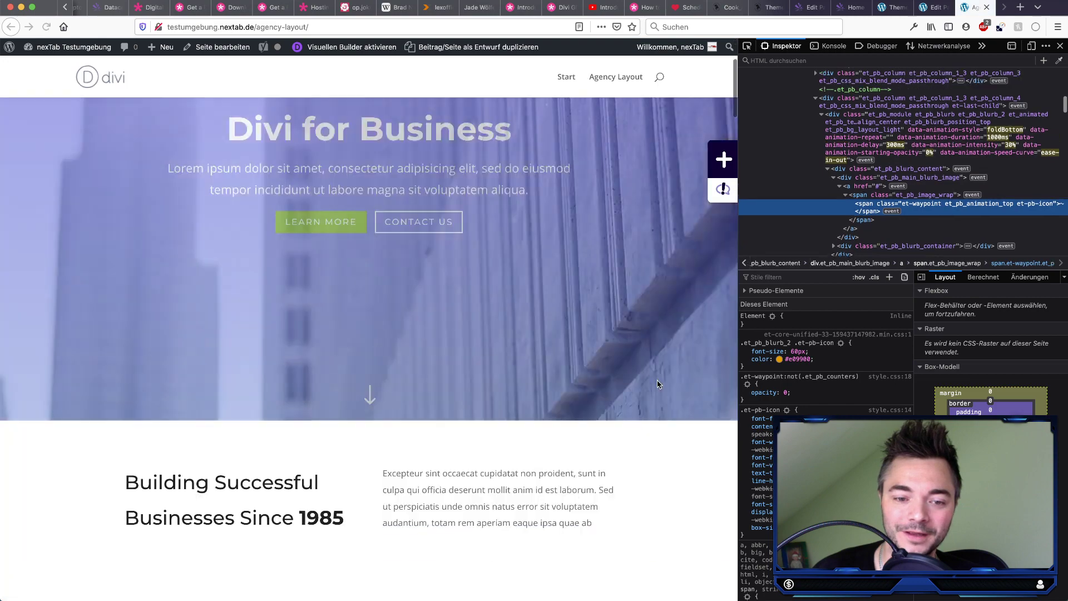
{"action": "scroll", "coordinate": [658, 384], "scroll_direction": "down", "scroll_amount": 5}
{"action": "right_click", "coordinate": [583, 301]}
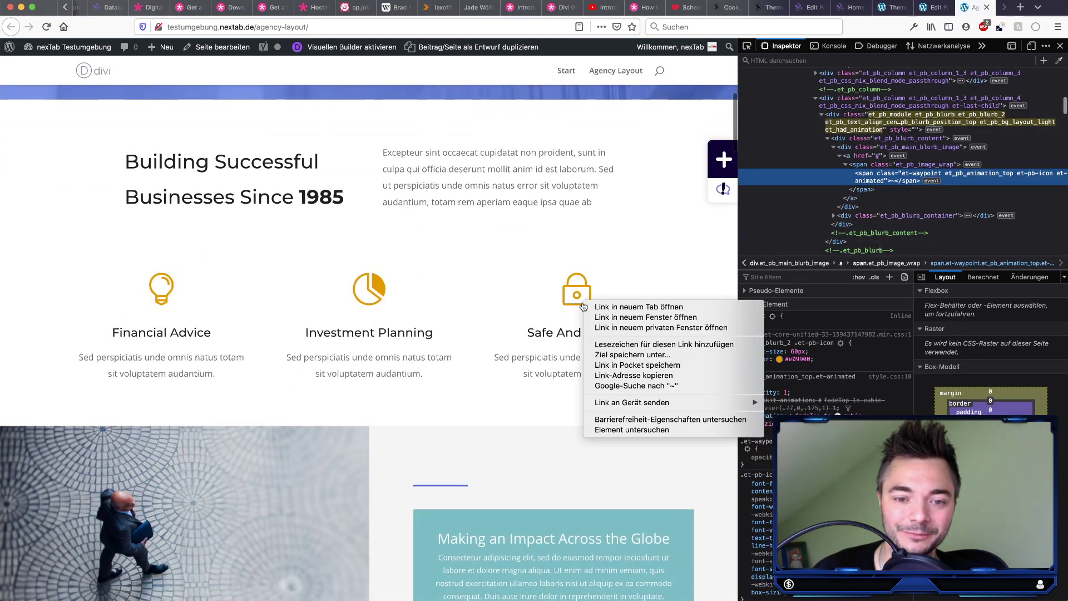
{"action": "left_click", "coordinate": [631, 429]}
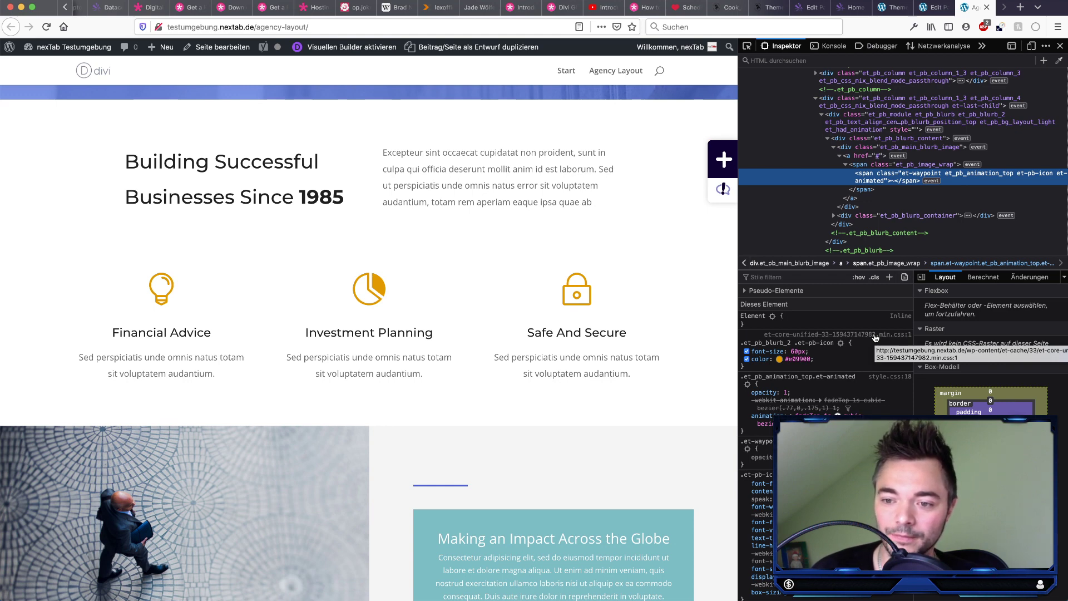
Step: Disable Minify And Combine Javascript Files and Minify And Combine CSS Files in the general Divi Theme Options
{"action": "left_click", "coordinate": [934, 9]}
{"action": "left_click", "coordinate": [887, 8]}
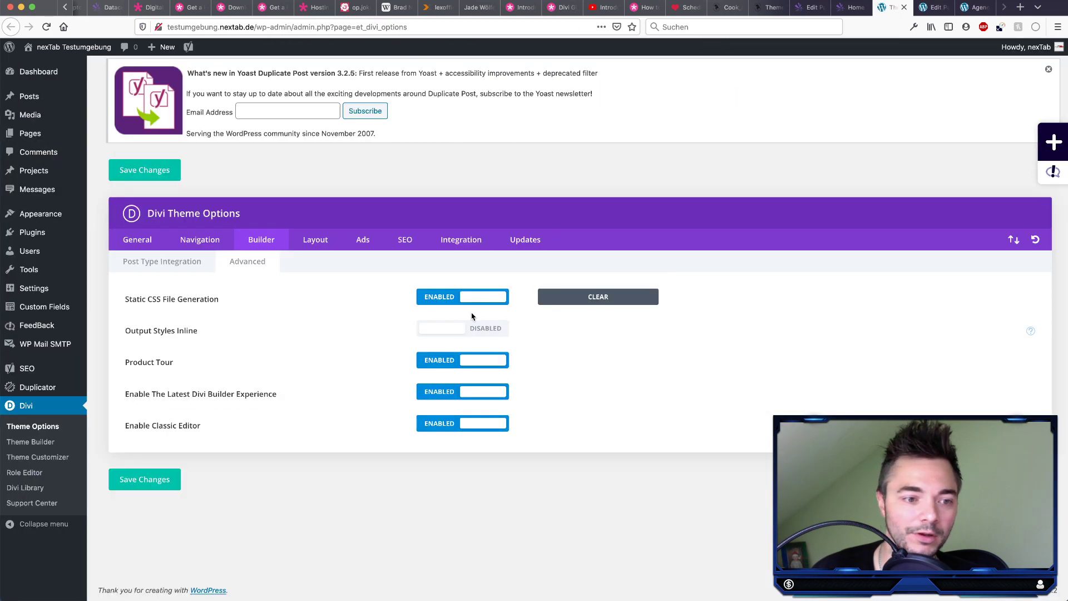
{"action": "left_click", "coordinate": [135, 260]}
{"action": "left_click", "coordinate": [136, 239]}
{"action": "scroll", "coordinate": [293, 500], "scroll_direction": "down", "scroll_amount": 10}
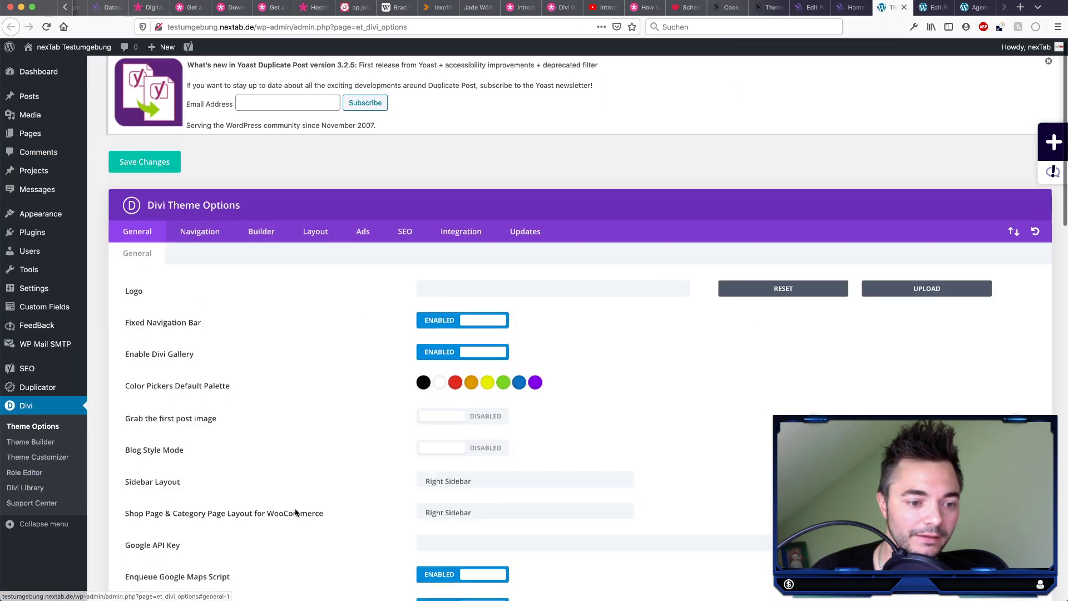
{"action": "scroll", "coordinate": [295, 488], "scroll_direction": "down", "scroll_amount": 10}
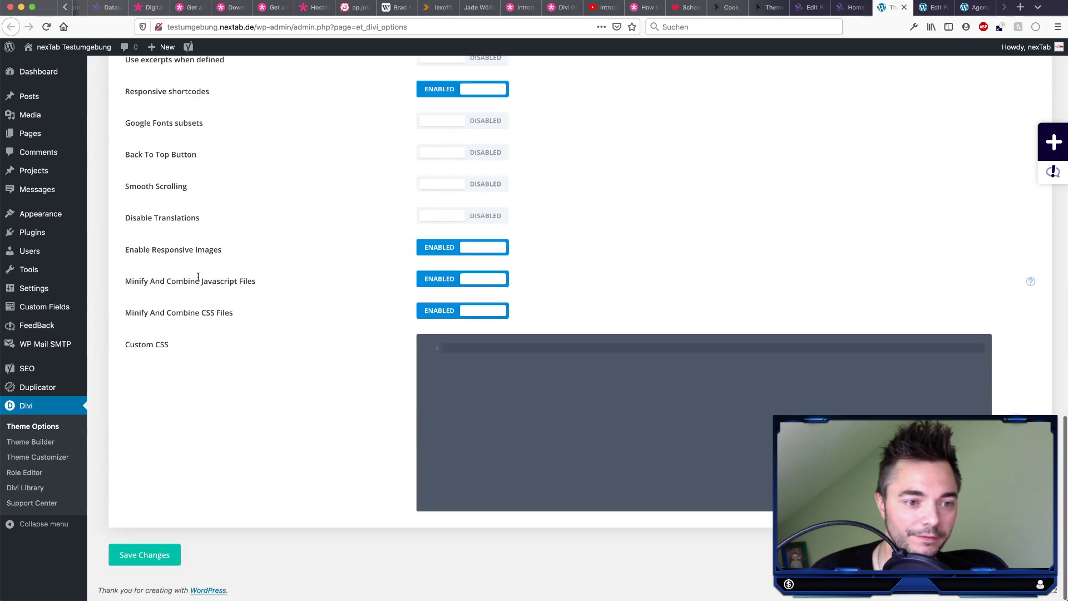
{"action": "left_click_drag", "start_coordinate": [200, 280], "coordinate": [124, 286]}
{"action": "triple_click", "coordinate": [124, 311]}
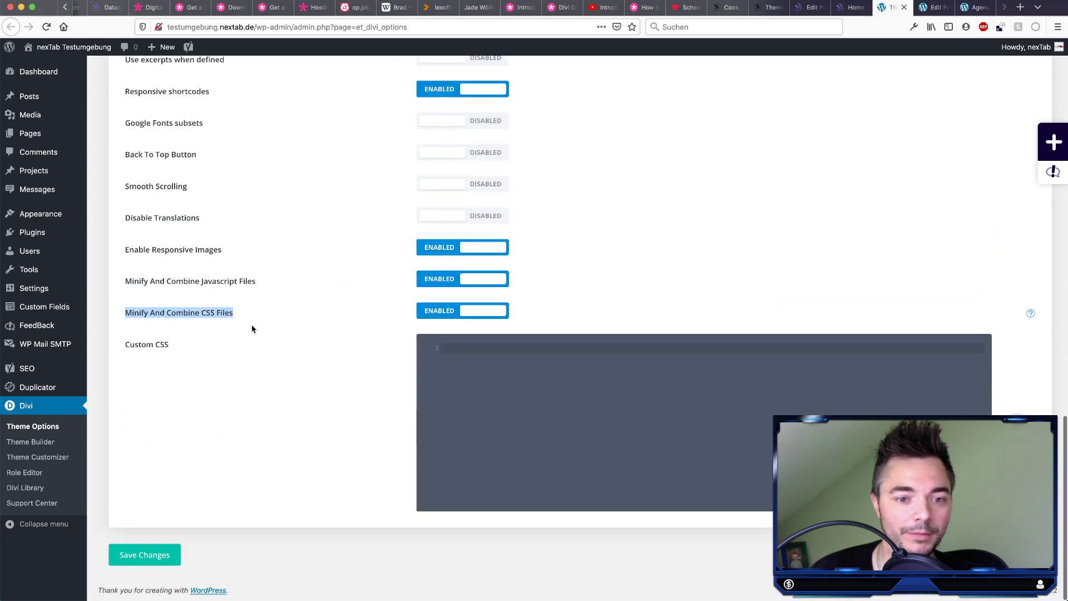
{"action": "left_click", "coordinate": [422, 317]}
{"action": "left_click", "coordinate": [440, 278]}
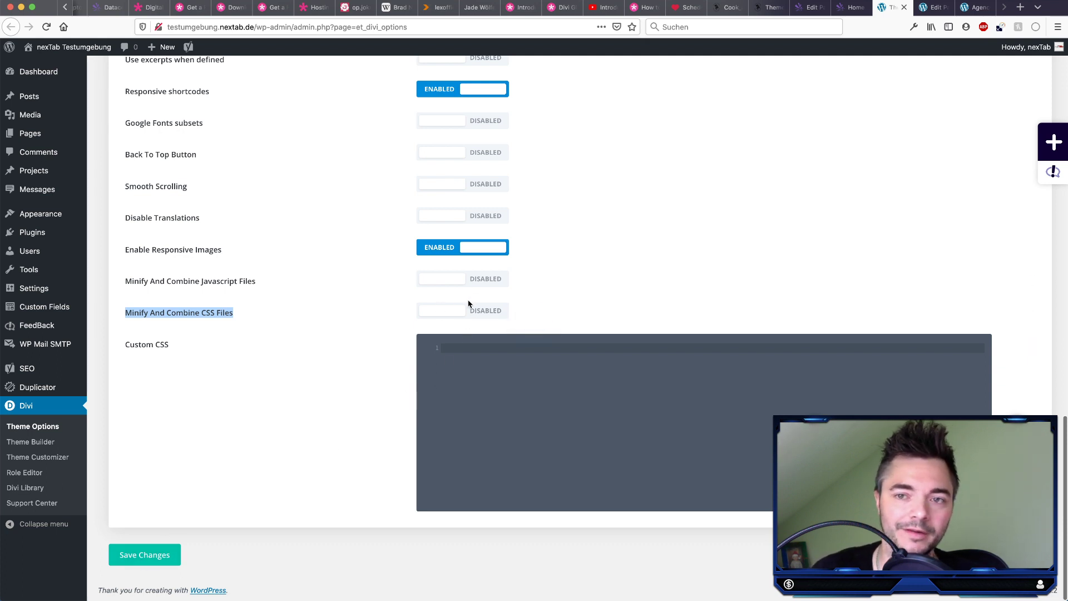
Step: Return to the live Agency Layout page, reload it and inspect the Safe And Secure lock icon with minification disabled
{"action": "key", "text": "ctrl+Tab"}
{"action": "key", "text": "ctrl+Tab"}
{"action": "key", "text": "super+r"}
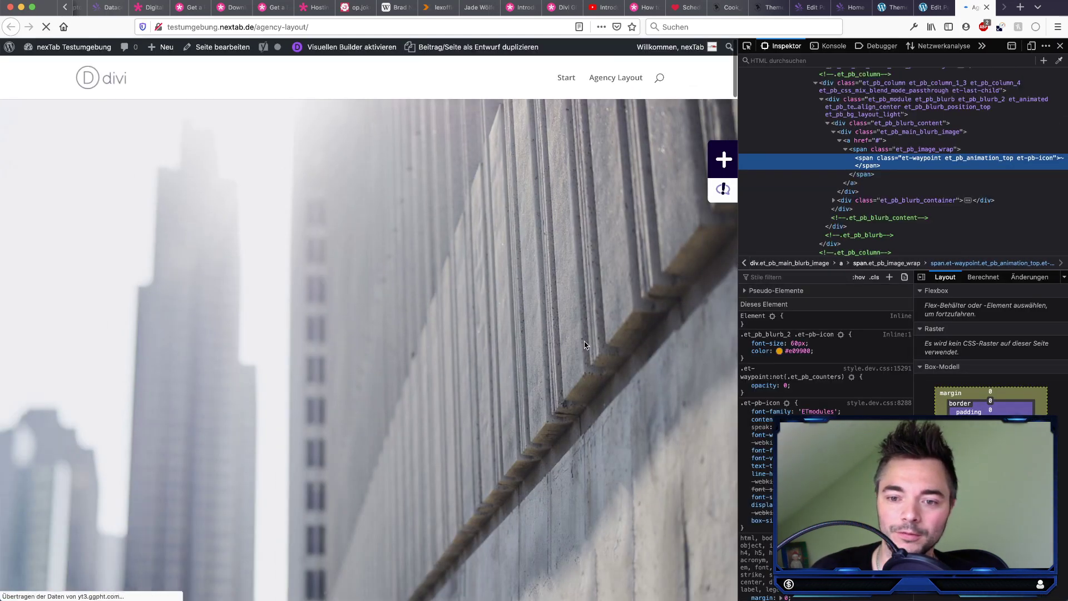
{"action": "scroll", "coordinate": [696, 357], "scroll_direction": "down", "scroll_amount": 10}
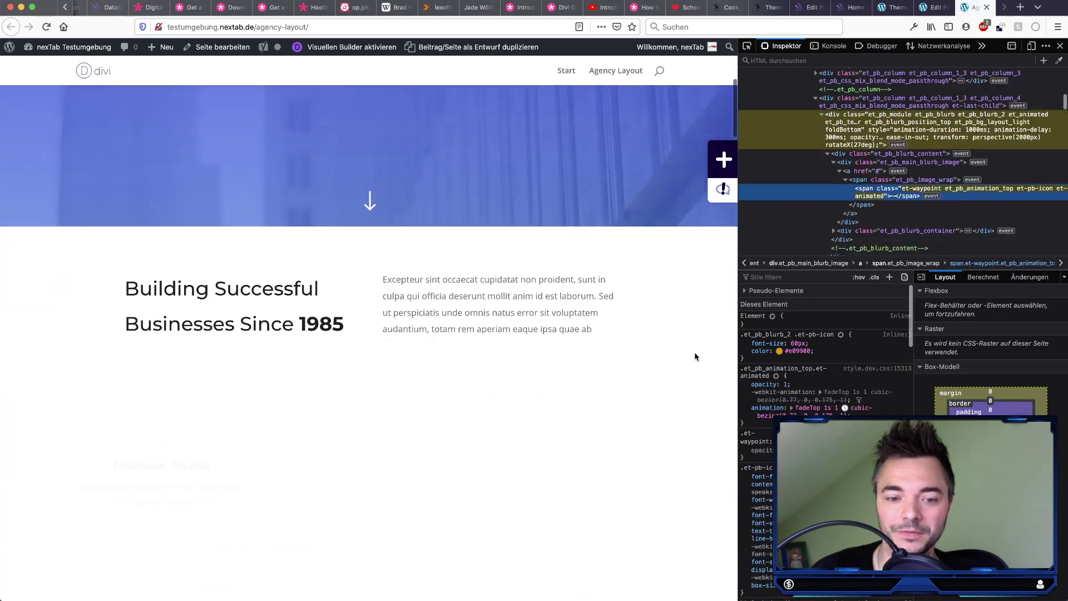
{"action": "scroll", "coordinate": [696, 357], "scroll_direction": "down", "scroll_amount": 2}
{"action": "right_click", "coordinate": [579, 224]}
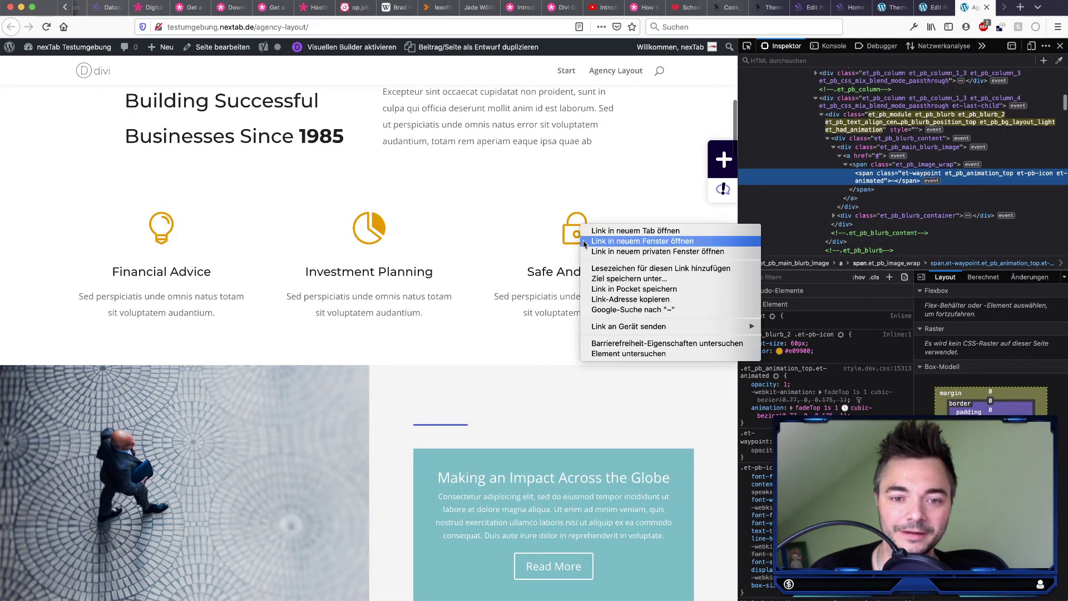
{"action": "left_click", "coordinate": [623, 354]}
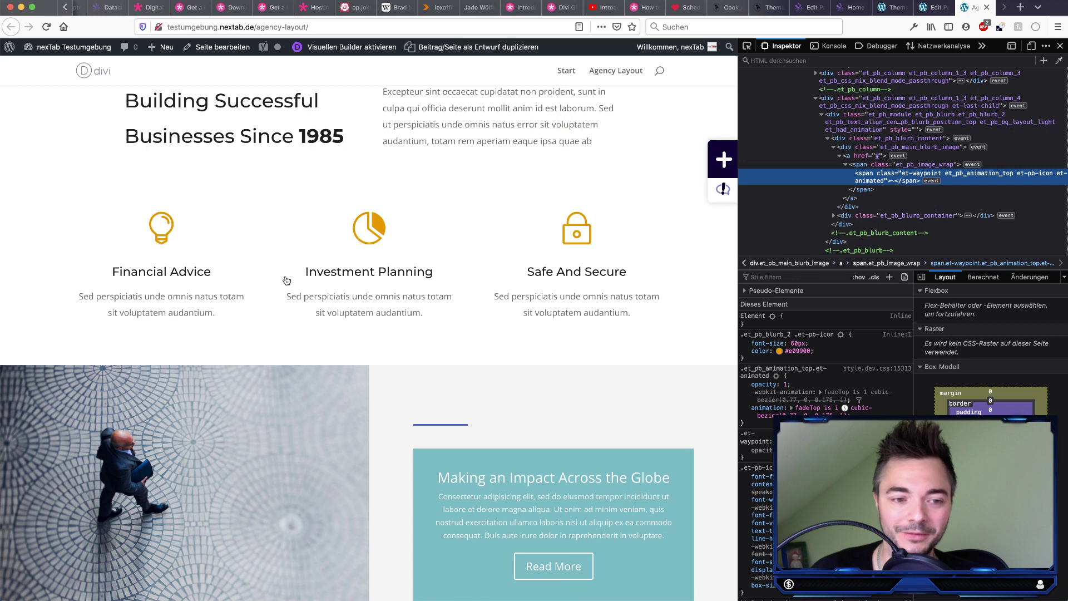
Step: Inspect the Financial Advice bulb icon and examine its blurb rule for icon font size and color
{"action": "right_click", "coordinate": [165, 235]}
{"action": "left_click", "coordinate": [230, 360]}
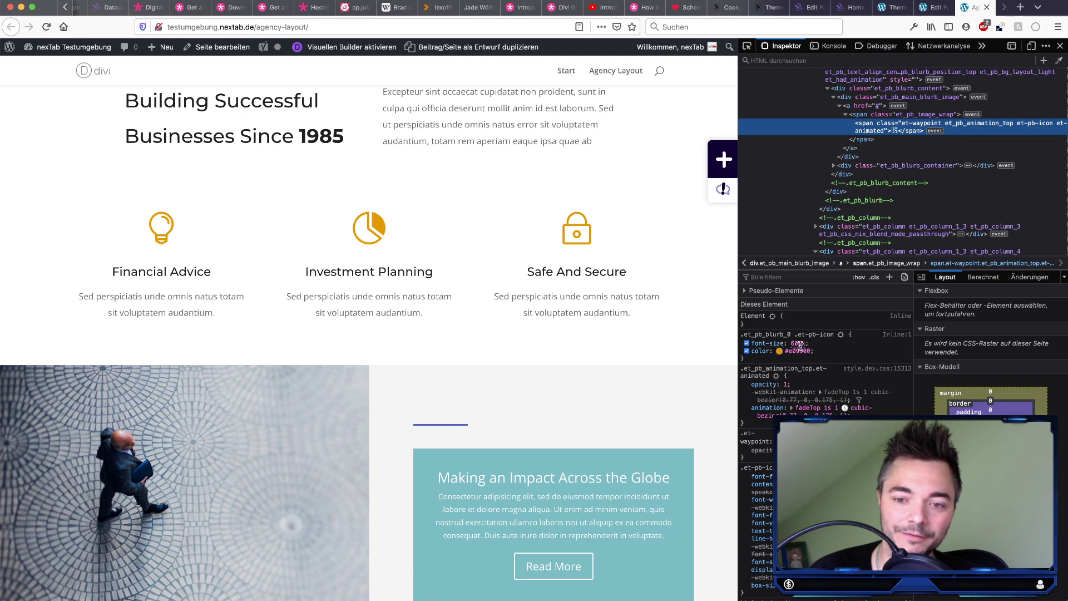
{"action": "left_click_drag", "start_coordinate": [816, 351], "coordinate": [740, 336]}
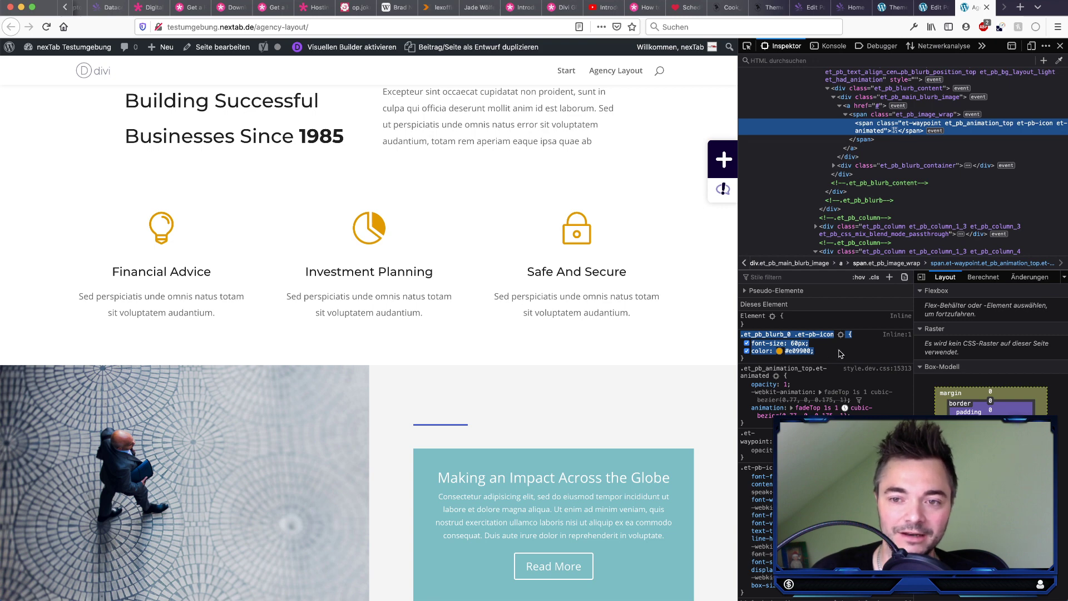
{"action": "left_click", "coordinate": [840, 354]}
{"action": "scroll", "coordinate": [883, 239], "scroll_direction": "up", "scroll_amount": 3}
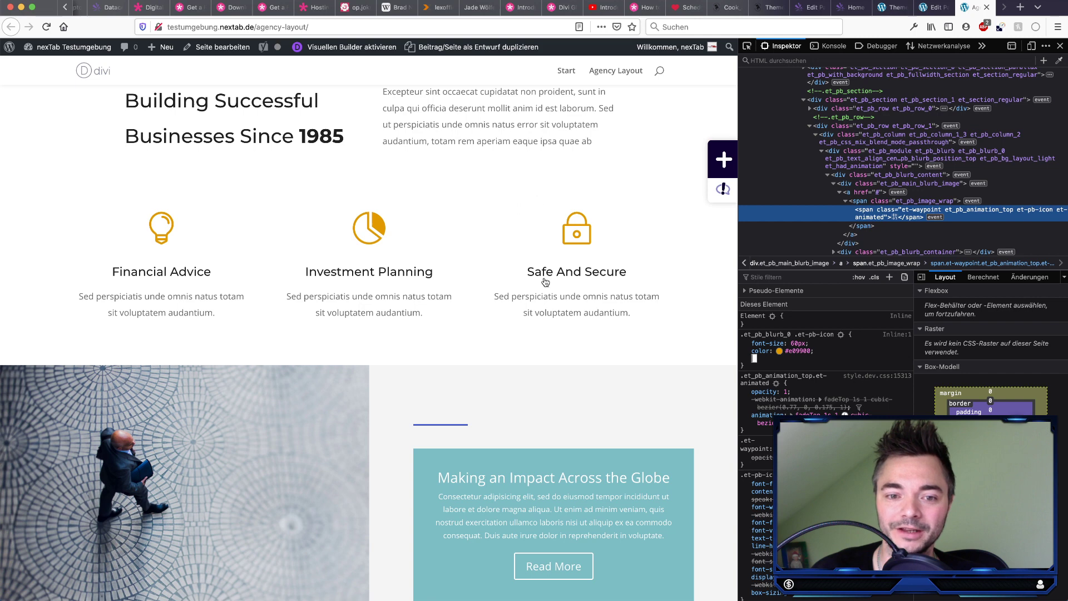
Step: Open the Investment Planning blurb's settings in the page editor and choose the Blurb Default Preset
{"action": "left_click", "coordinate": [932, 6]}
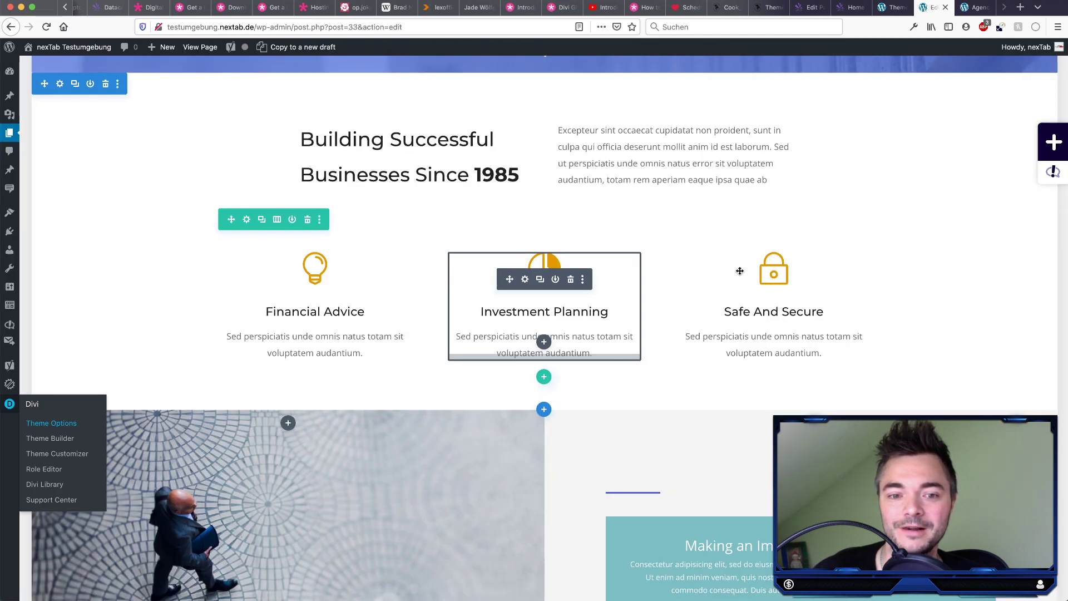
{"action": "left_click", "coordinate": [525, 280]}
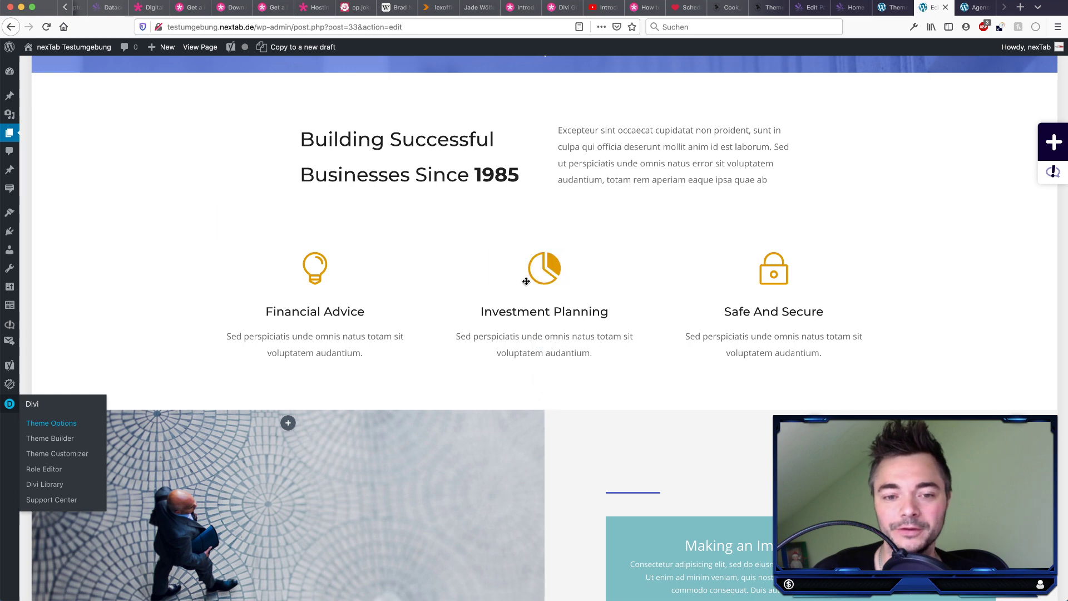
{"action": "left_click_drag", "start_coordinate": [345, 85], "coordinate": [295, 71]}
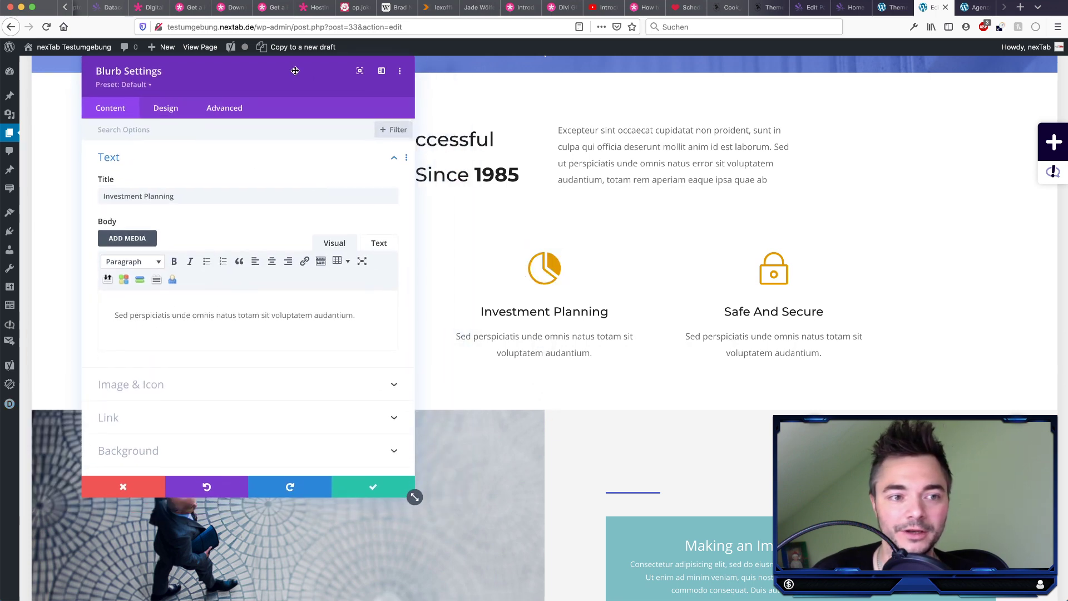
{"action": "left_click", "coordinate": [143, 86]}
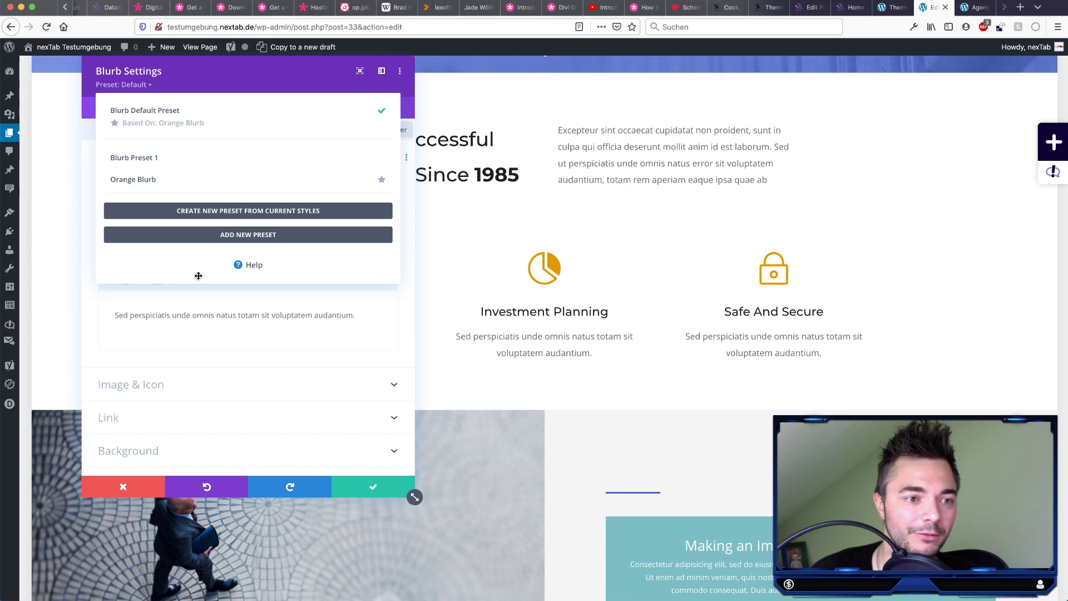
{"action": "left_click", "coordinate": [184, 116]}
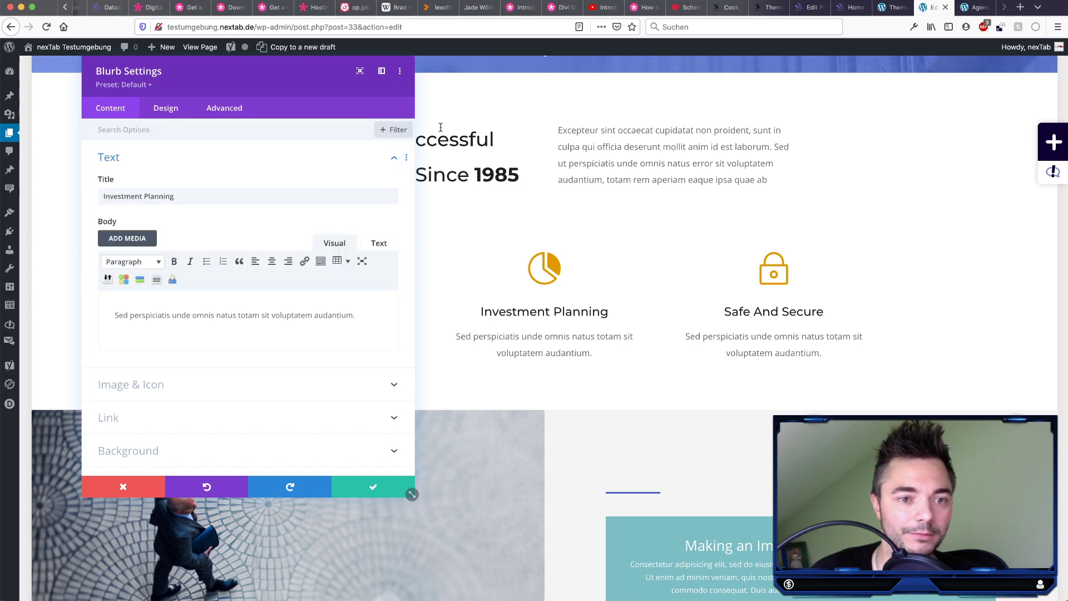
Step: Filter the Investment Planning blurb's settings by modified styles, reset its Animation Delay and clear the filter
{"action": "left_click", "coordinate": [386, 132]}
{"action": "left_click", "coordinate": [178, 177]}
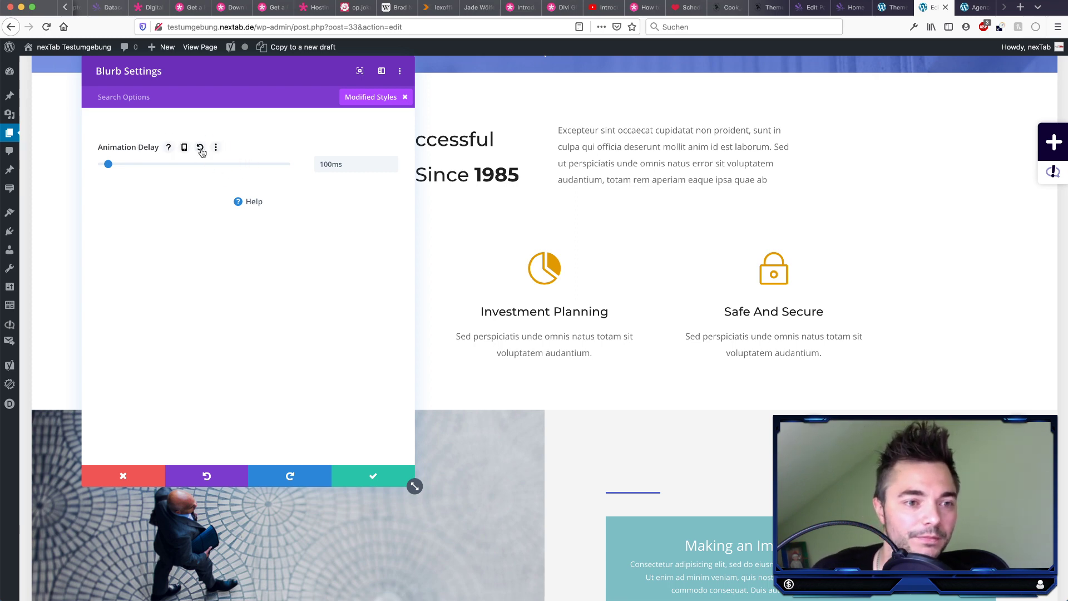
{"action": "left_click", "coordinate": [200, 148]}
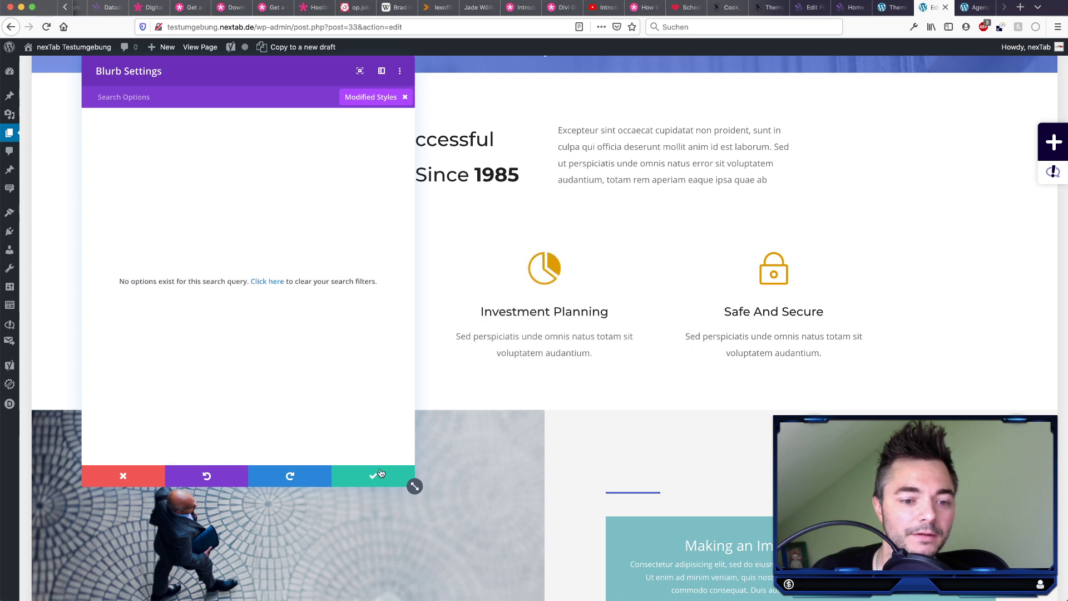
{"action": "left_click", "coordinate": [405, 99]}
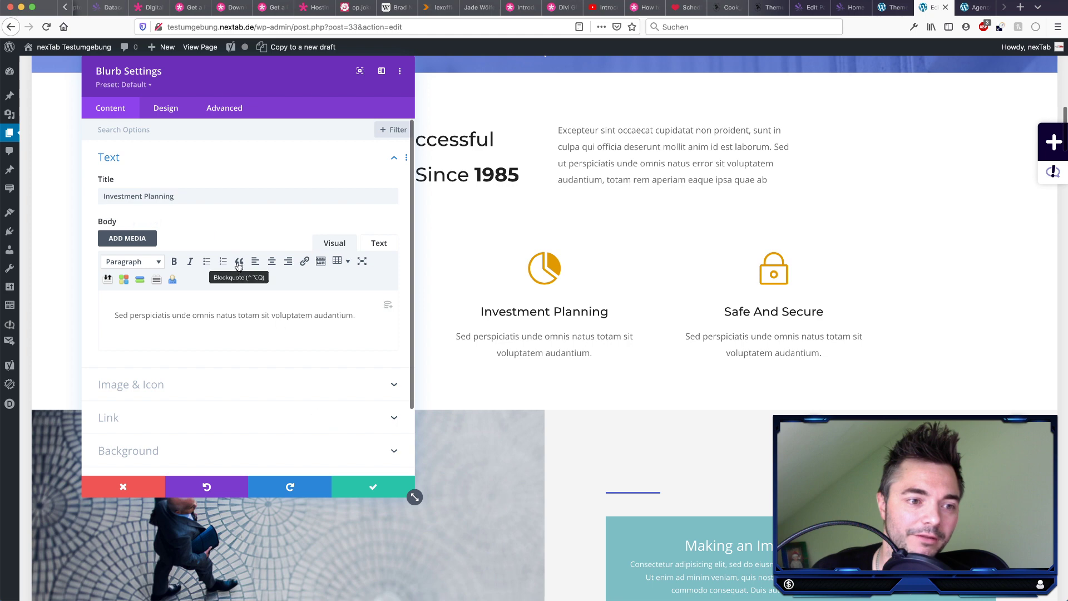
Step: Set the Investment Planning blurb's Title Font to Default in its design settings
{"action": "left_click", "coordinate": [165, 108]}
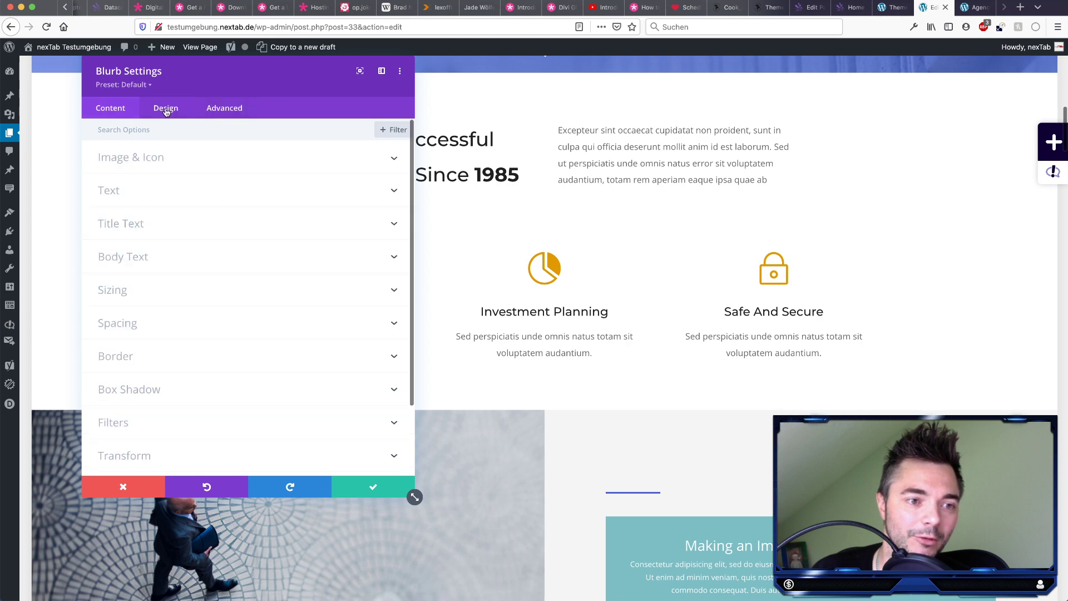
{"action": "left_click", "coordinate": [163, 227]}
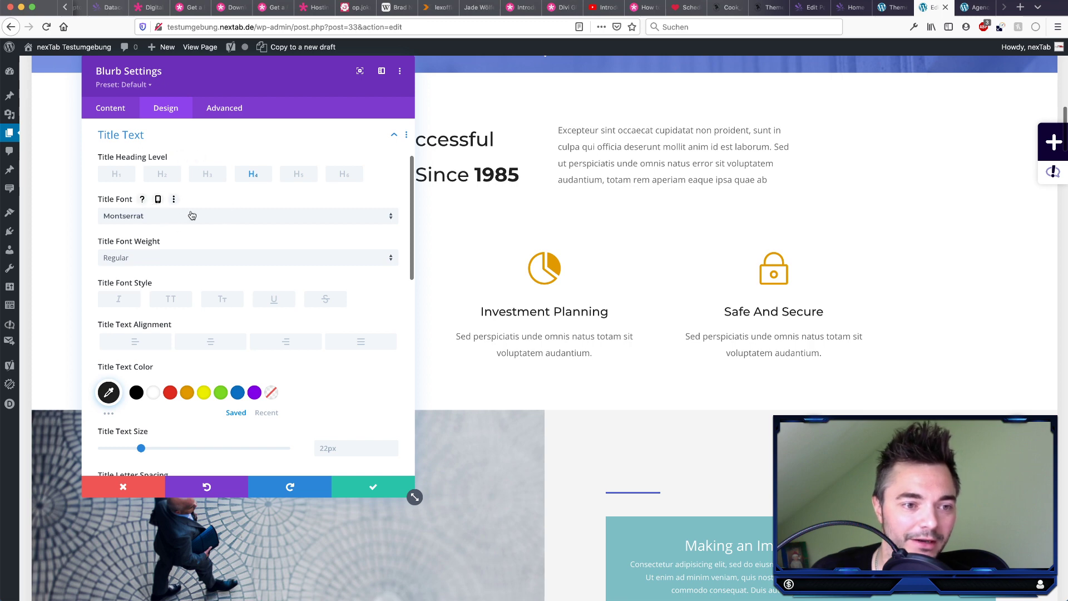
{"action": "left_click", "coordinate": [175, 200]}
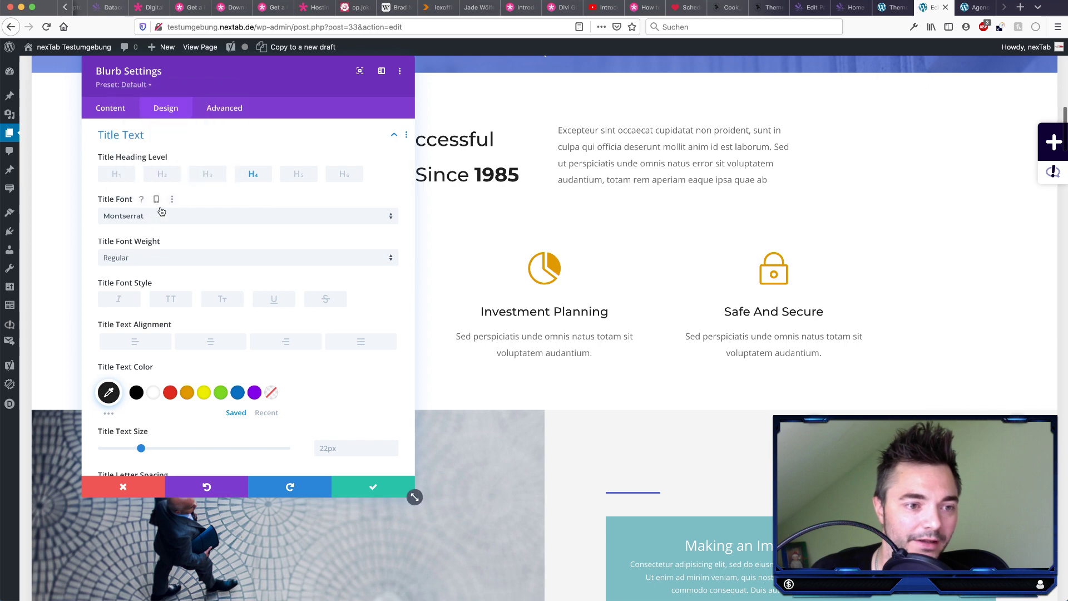
{"action": "left_click", "coordinate": [153, 222]}
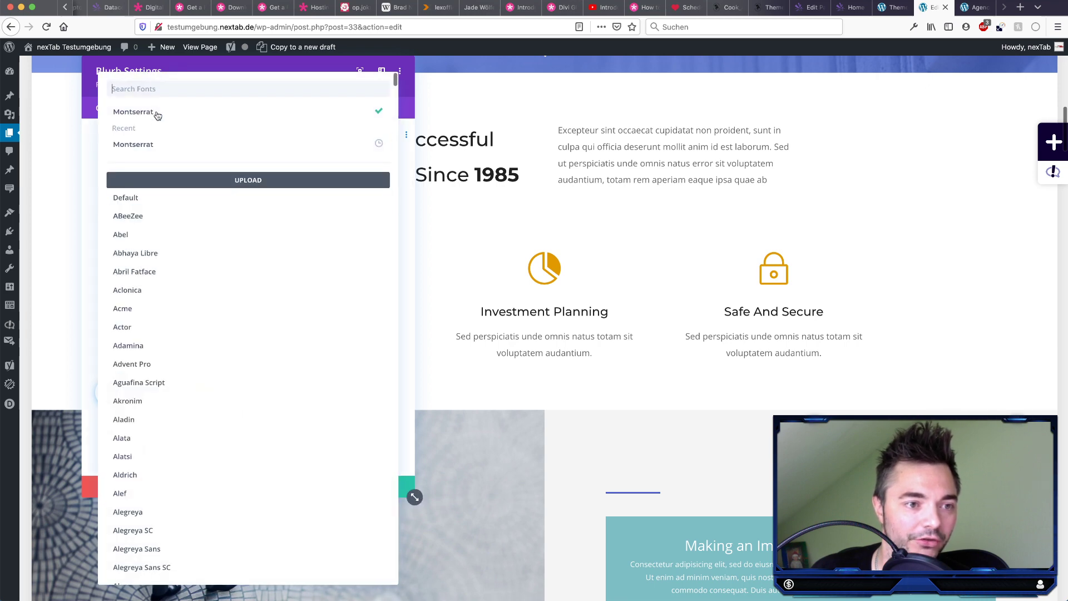
{"action": "left_click", "coordinate": [164, 198]}
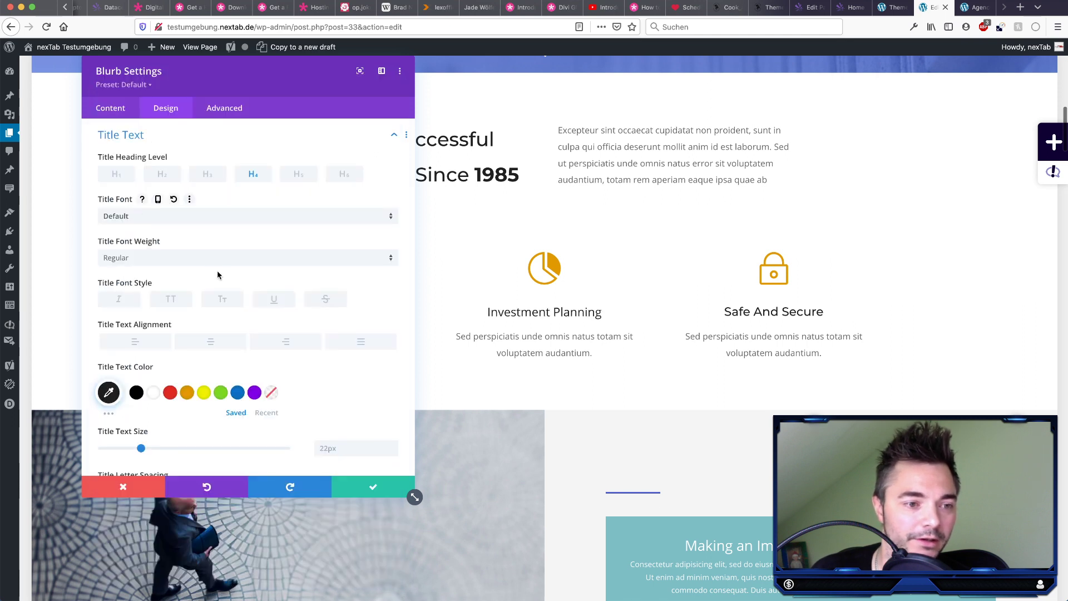
Step: Look through the blurb's remaining Title Text options and open its Image & Icon design settings
{"action": "scroll", "coordinate": [178, 264], "scroll_direction": "down", "scroll_amount": 3}
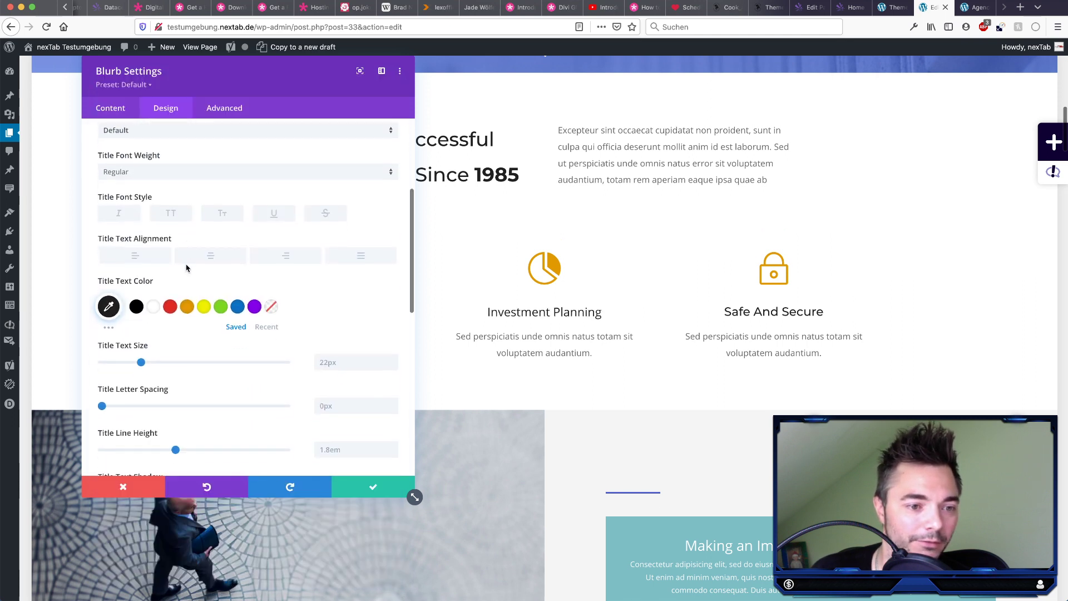
{"action": "scroll", "coordinate": [194, 212], "scroll_direction": "up", "scroll_amount": 2}
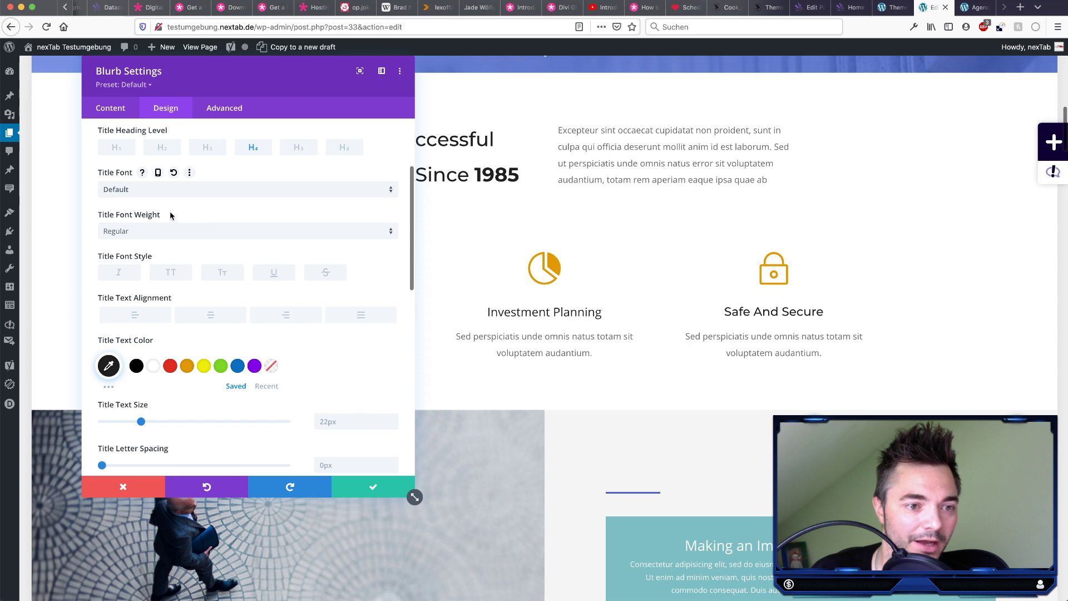
{"action": "scroll", "coordinate": [189, 234], "scroll_direction": "down", "scroll_amount": 3}
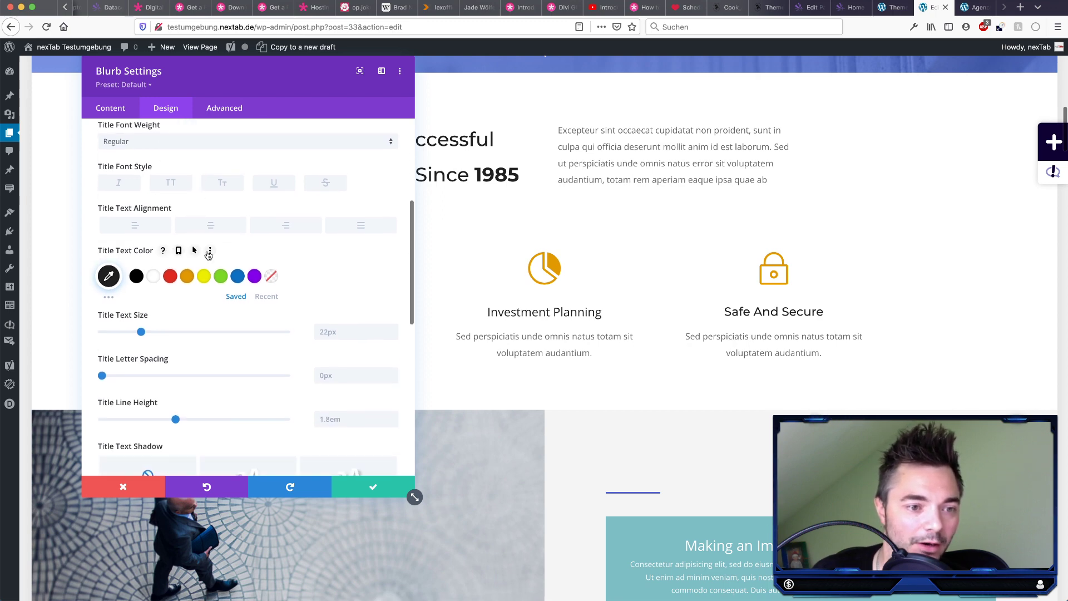
{"action": "left_click", "coordinate": [209, 252]}
{"action": "left_click", "coordinate": [219, 171]}
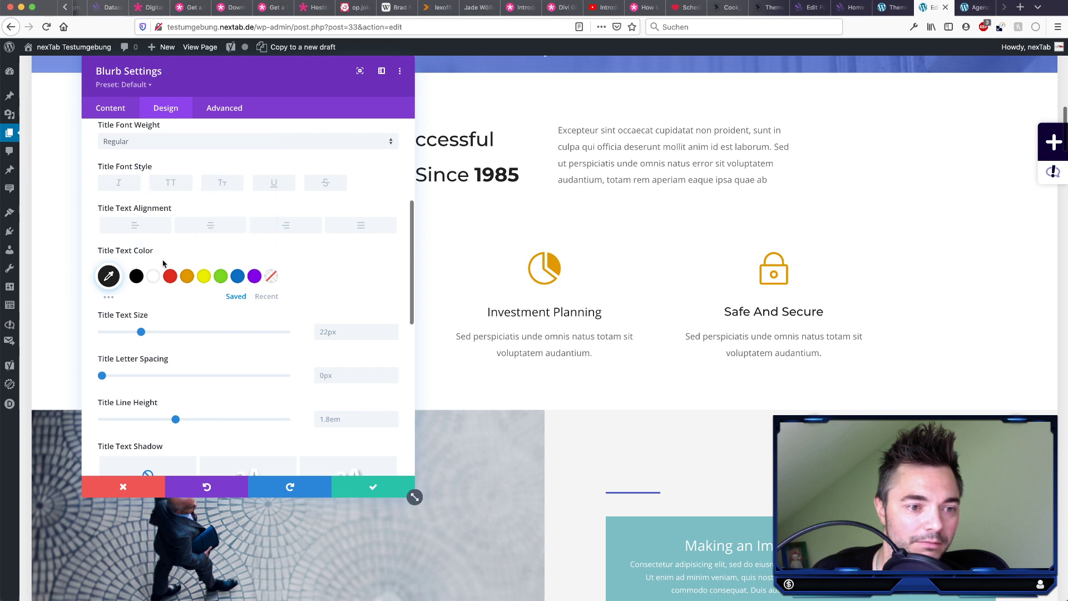
{"action": "scroll", "coordinate": [219, 294], "scroll_direction": "down", "scroll_amount": 5}
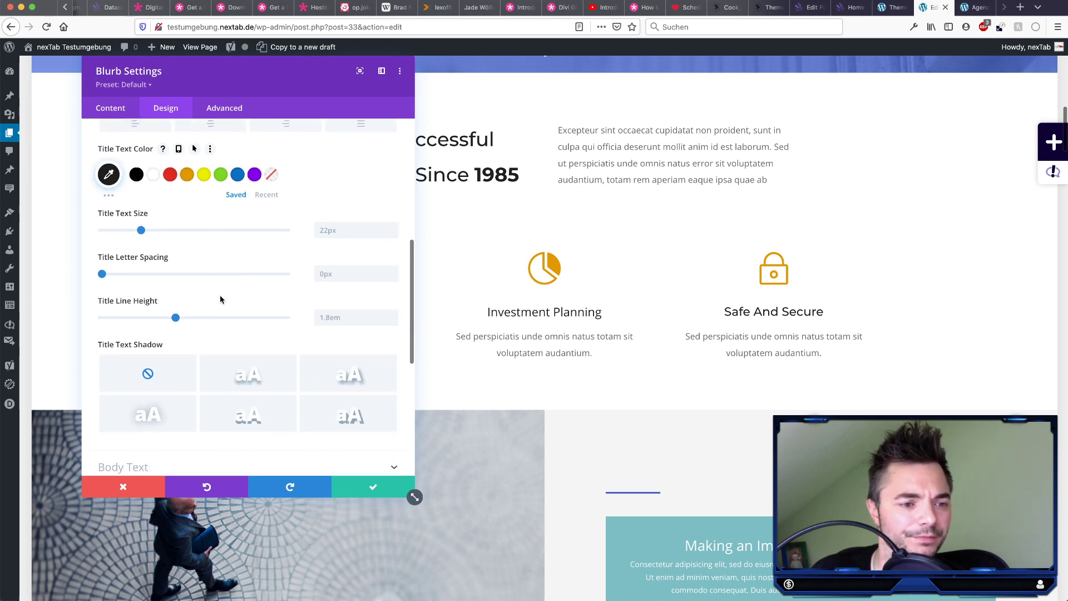
{"action": "scroll", "coordinate": [221, 304], "scroll_direction": "up", "scroll_amount": 10}
{"action": "left_click", "coordinate": [169, 162]}
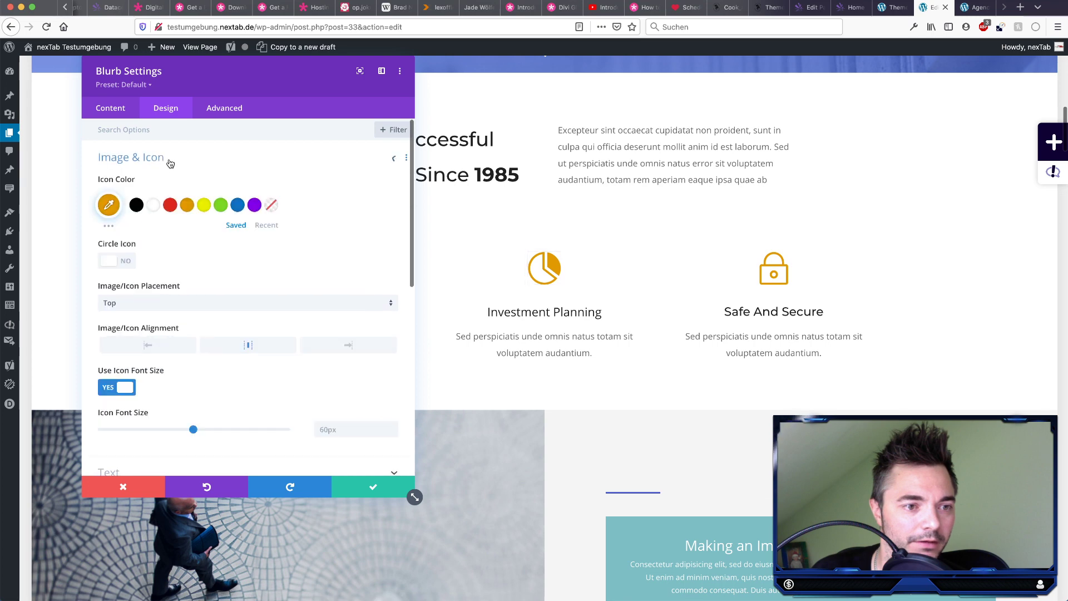
Step: Set the Investment Planning blurb's Icon Color to the saved blue swatch and save the module settings
{"action": "left_click", "coordinate": [193, 180]}
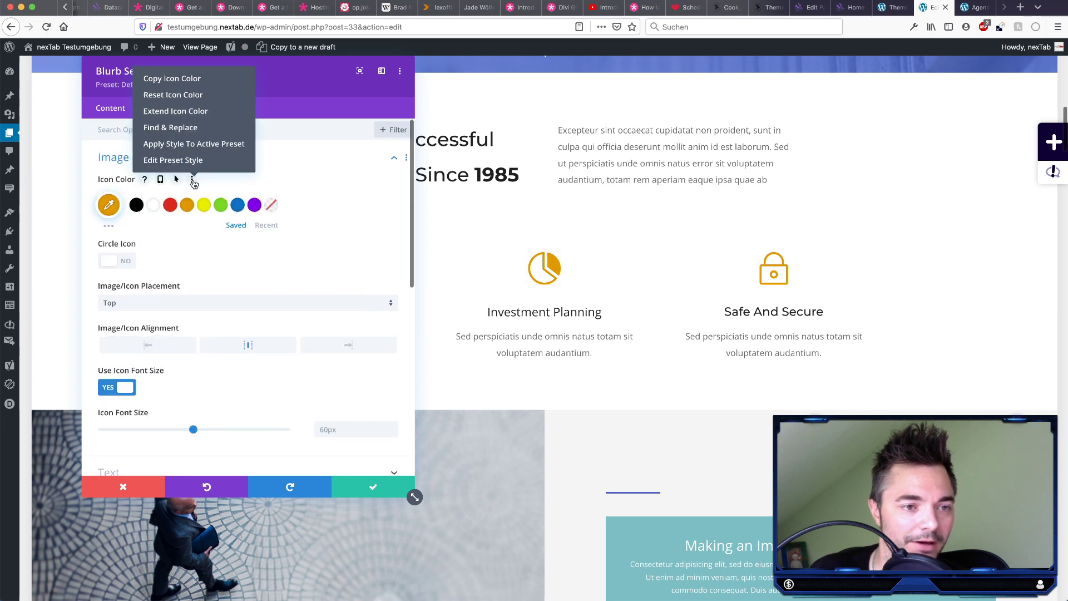
{"action": "left_click", "coordinate": [178, 98]}
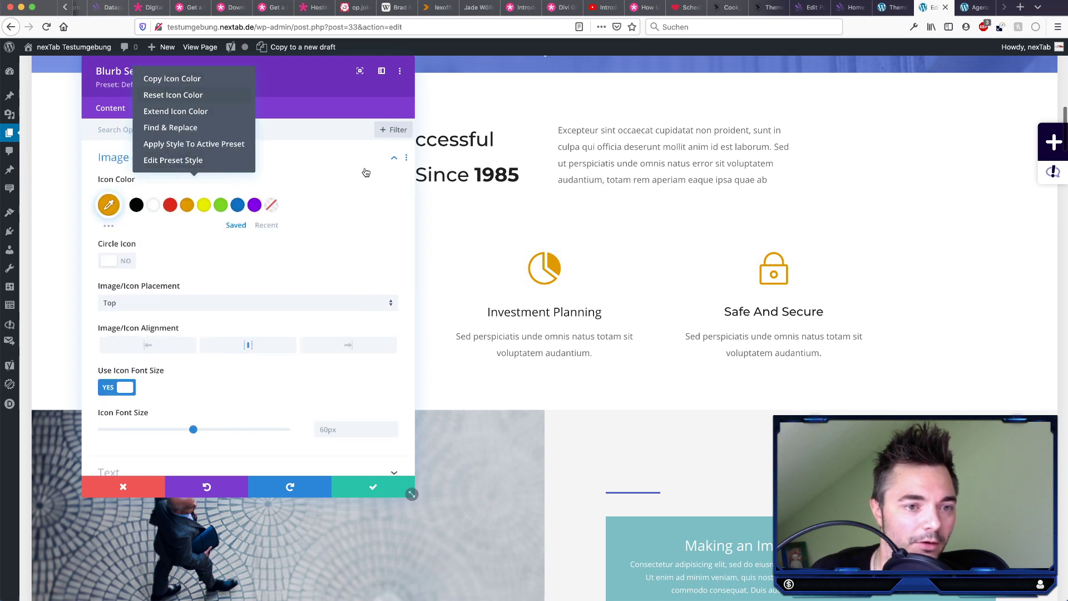
{"action": "left_click", "coordinate": [208, 157]}
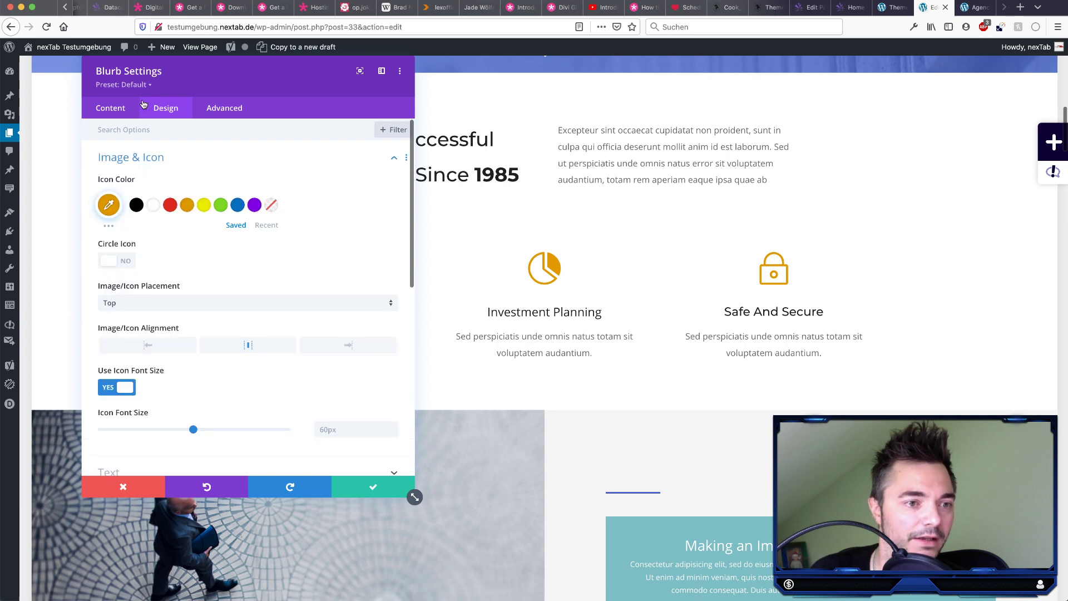
{"action": "left_click", "coordinate": [138, 84]}
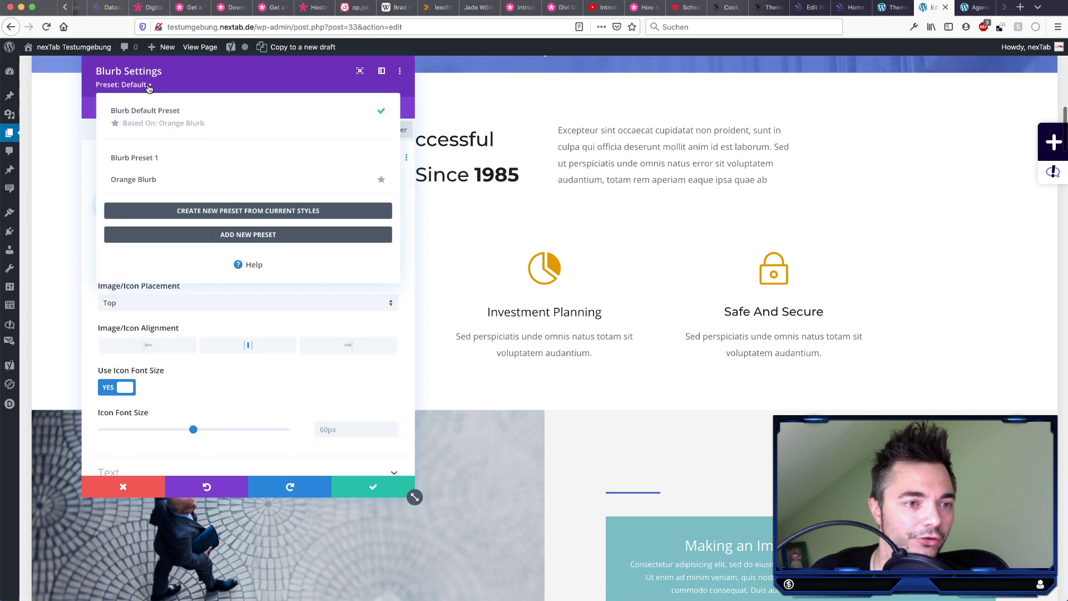
{"action": "left_click", "coordinate": [150, 126]}
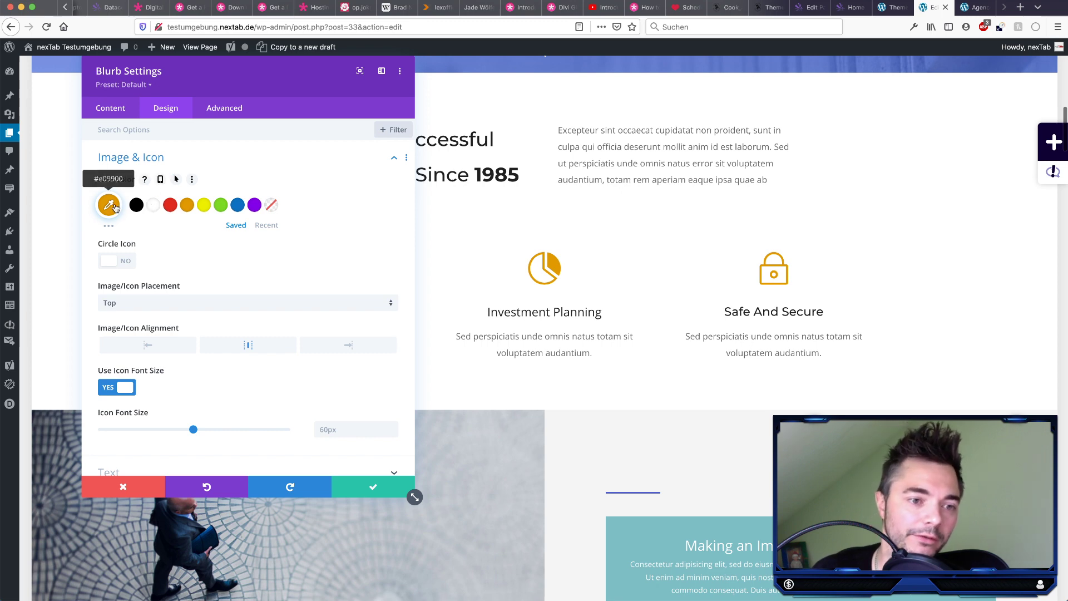
{"action": "left_click", "coordinate": [236, 206]}
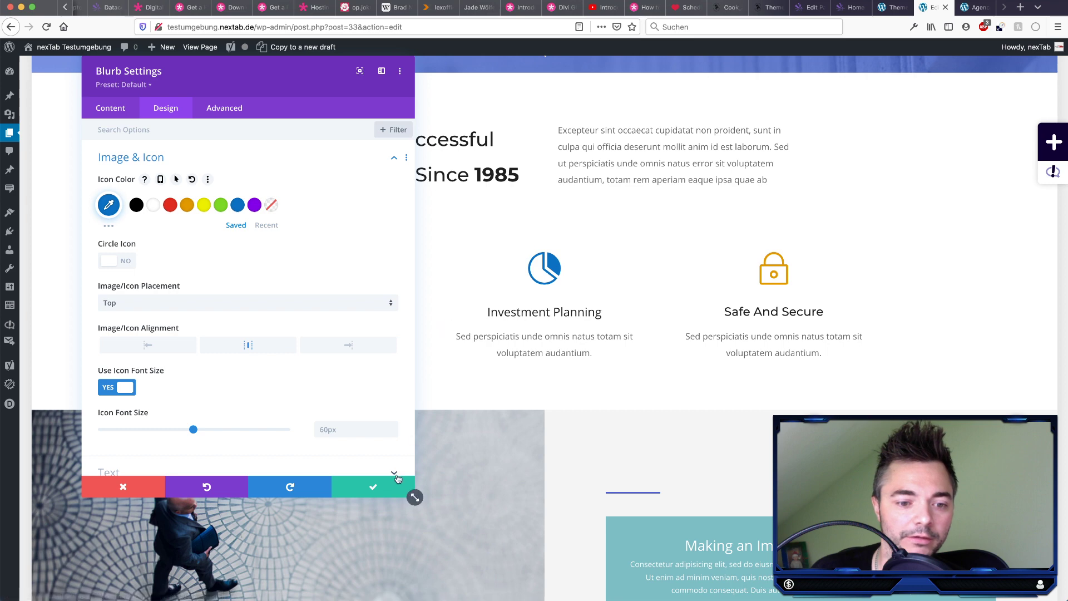
{"action": "left_click", "coordinate": [406, 491]}
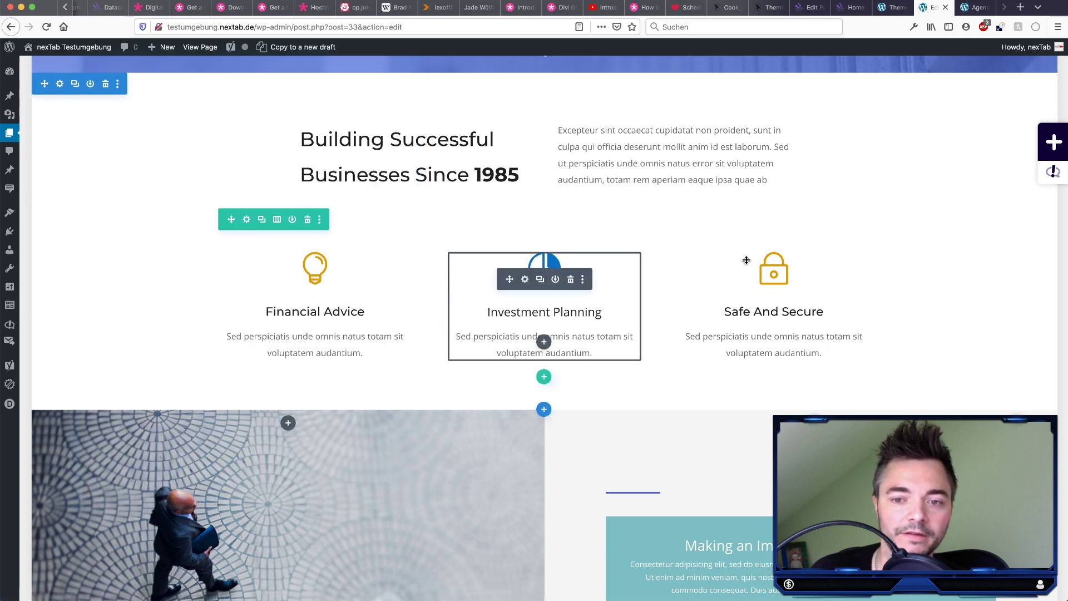
Step: Check the Safe And Secure blurb's preset and its Image & Icon design settings, and close the module settings
{"action": "left_click", "coordinate": [754, 279]}
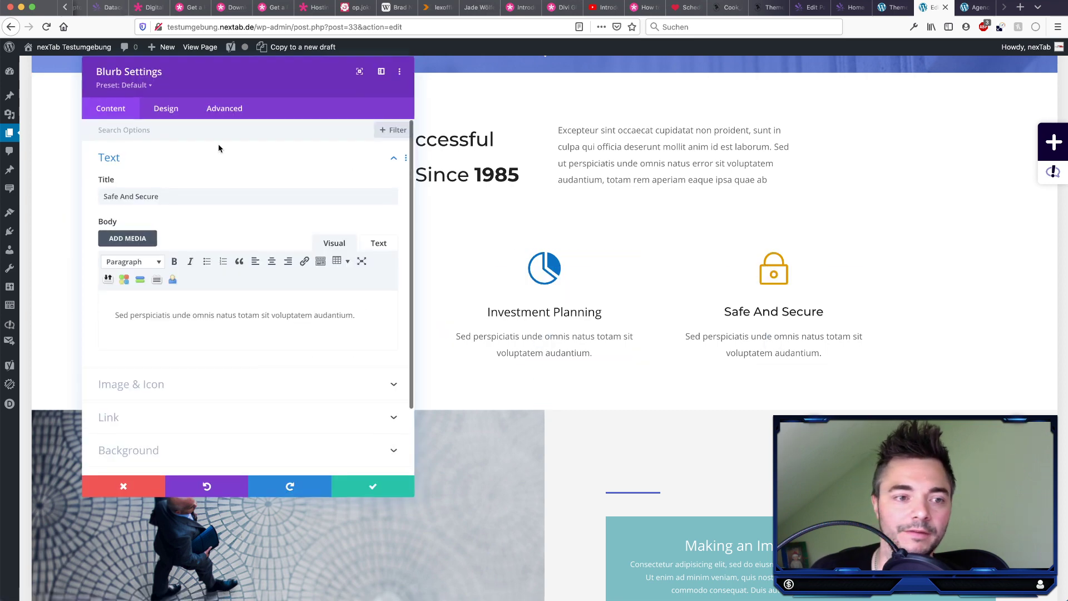
{"action": "left_click", "coordinate": [134, 87]}
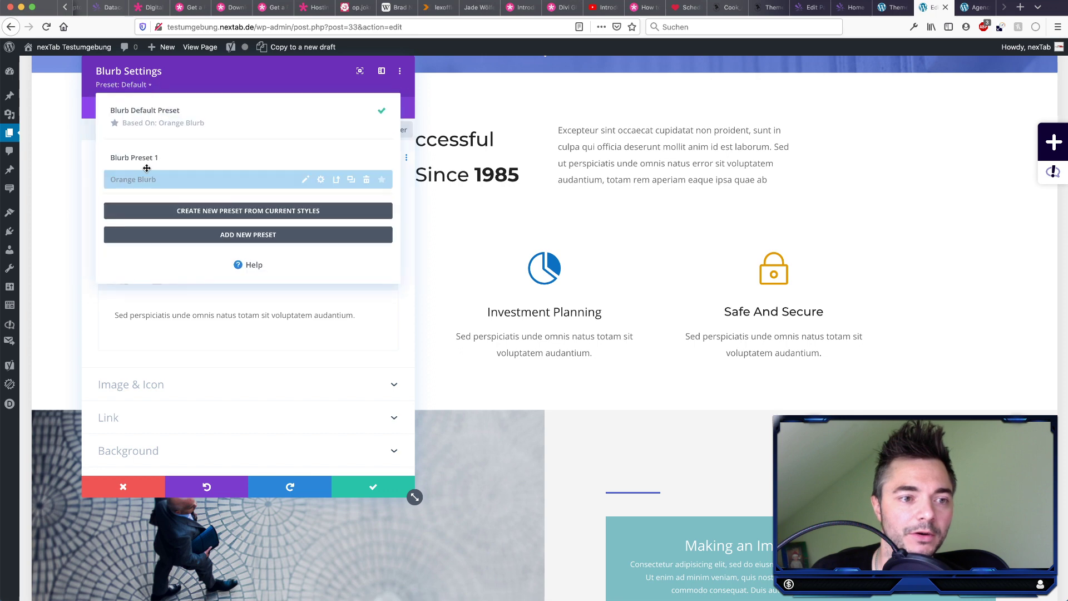
{"action": "left_click", "coordinate": [146, 121]}
{"action": "left_click", "coordinate": [155, 110]}
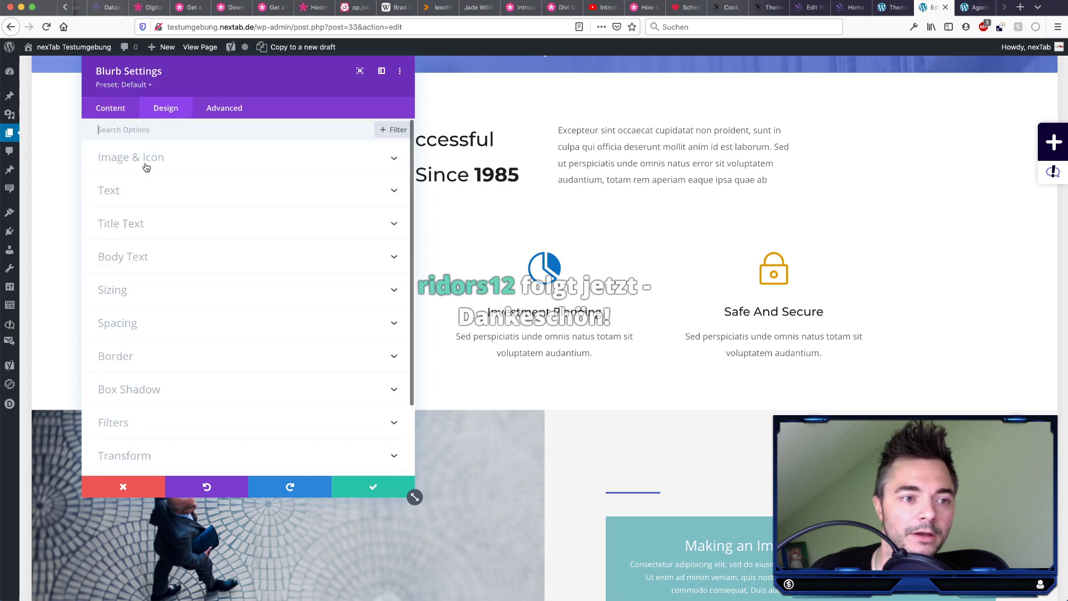
{"action": "left_click", "coordinate": [147, 165]}
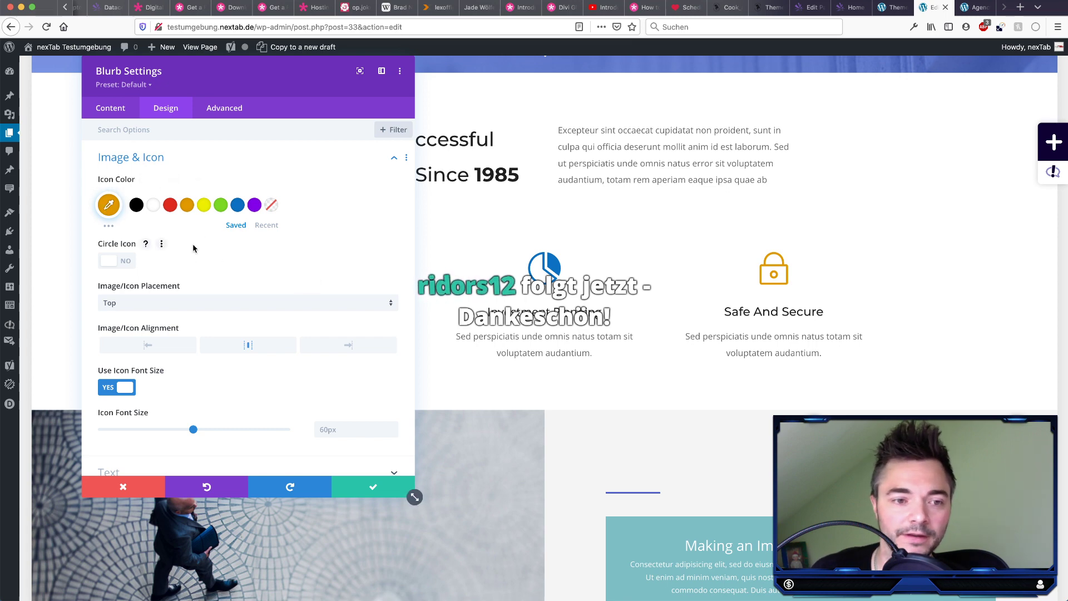
{"action": "left_click", "coordinate": [349, 483]}
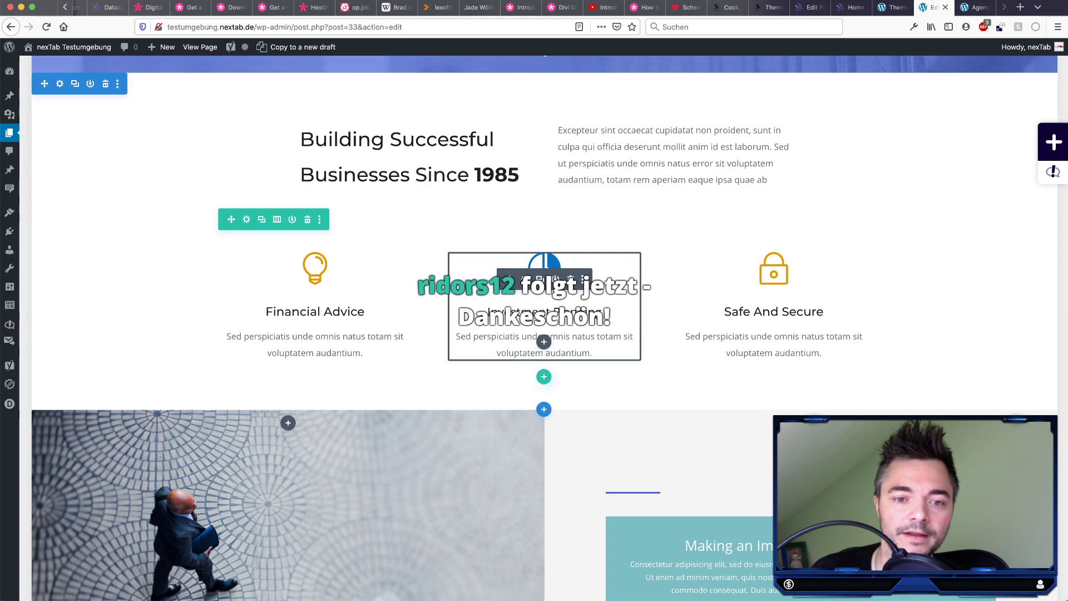
Step: Set the Investment Planning blurb's Title Text Color to red and its Title Text Size to 29px
{"action": "left_click", "coordinate": [545, 258]}
{"action": "left_click", "coordinate": [166, 108]}
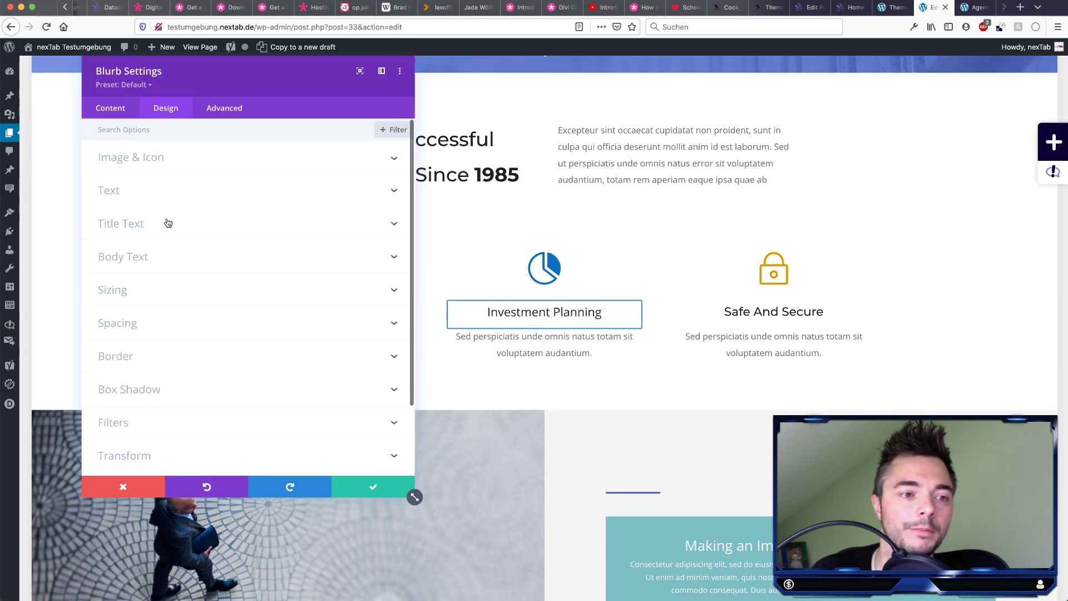
{"action": "left_click", "coordinate": [156, 158]}
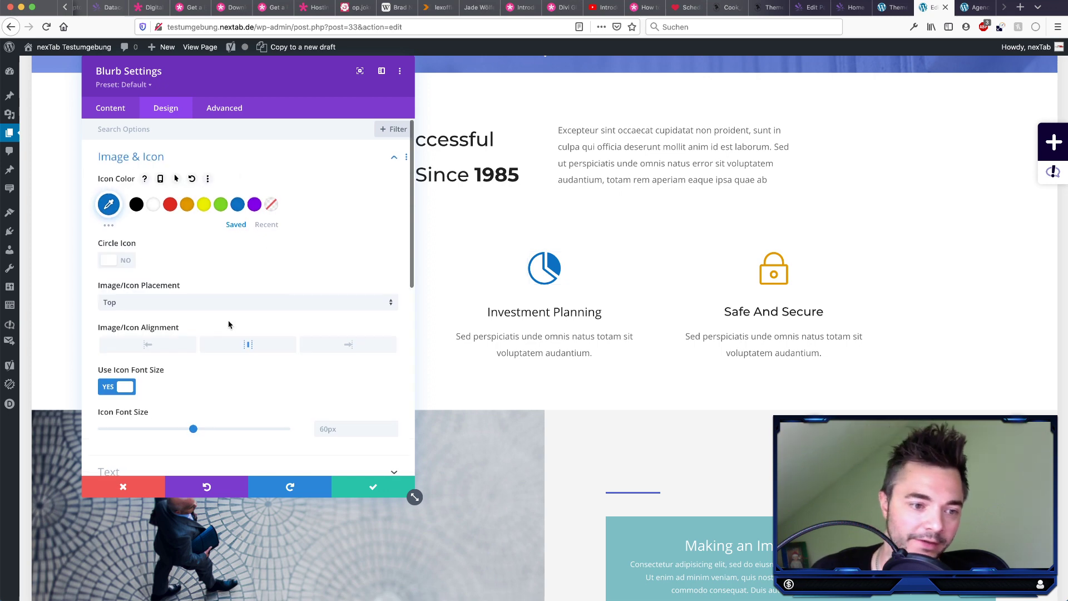
{"action": "scroll", "coordinate": [228, 323], "scroll_direction": "down", "scroll_amount": 5}
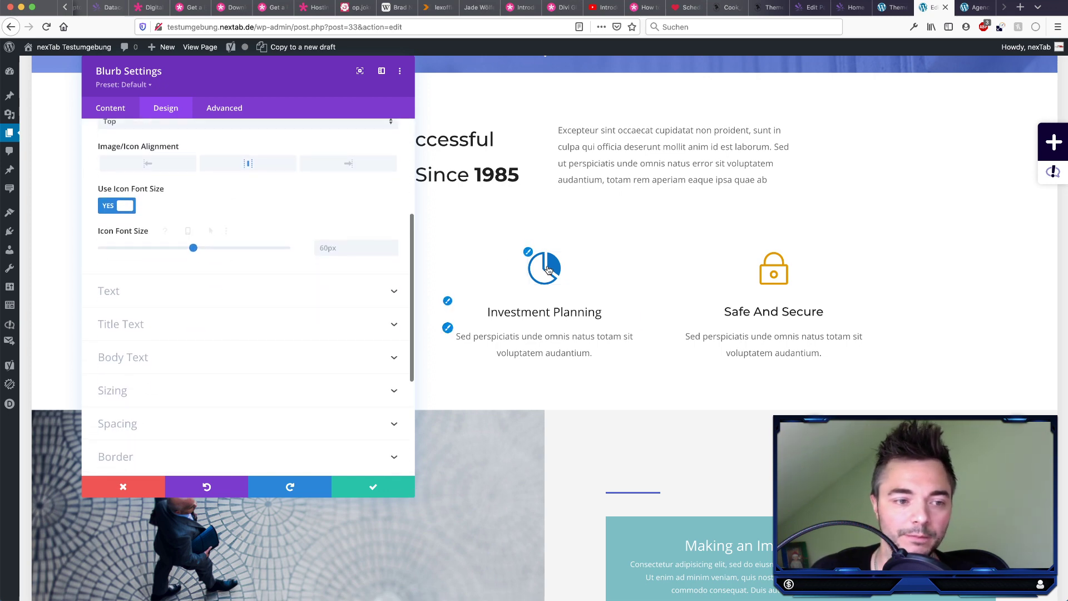
{"action": "left_click", "coordinate": [148, 324]}
{"action": "scroll", "coordinate": [199, 347], "scroll_direction": "down", "scroll_amount": 2}
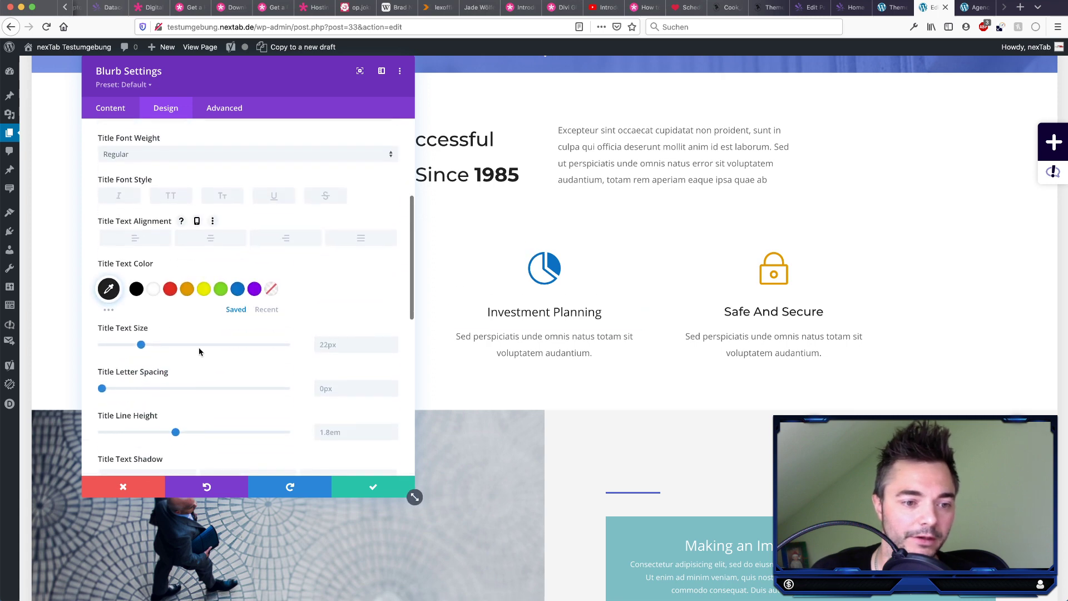
{"action": "left_click", "coordinate": [170, 287]}
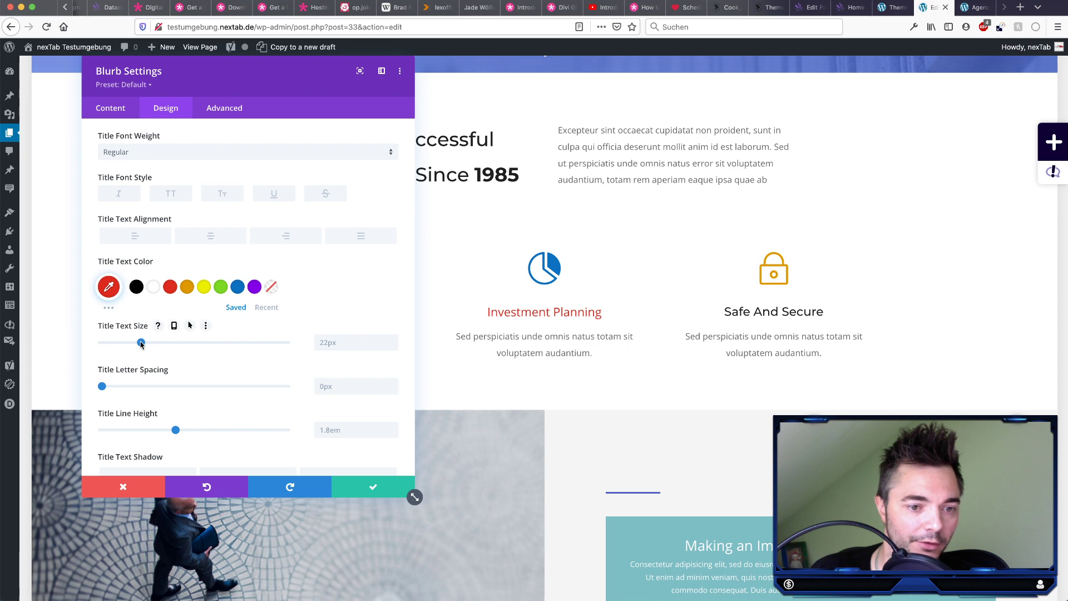
{"action": "left_click_drag", "start_coordinate": [141, 343], "coordinate": [155, 344]}
Step: Apply the Title Text Shadow style with a 0.08em horizontal length to the Investment Planning blurb
{"action": "scroll", "coordinate": [183, 348], "scroll_direction": "down", "scroll_amount": 3}
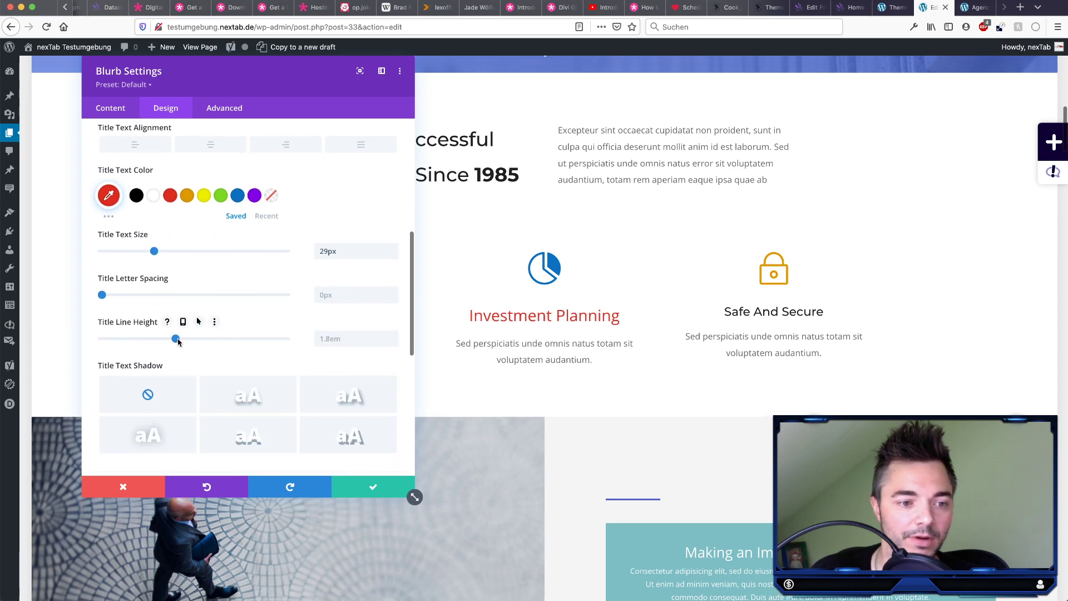
{"action": "scroll", "coordinate": [184, 345], "scroll_direction": "down", "scroll_amount": 4}
{"action": "scroll", "coordinate": [185, 345], "scroll_direction": "up", "scroll_amount": 2}
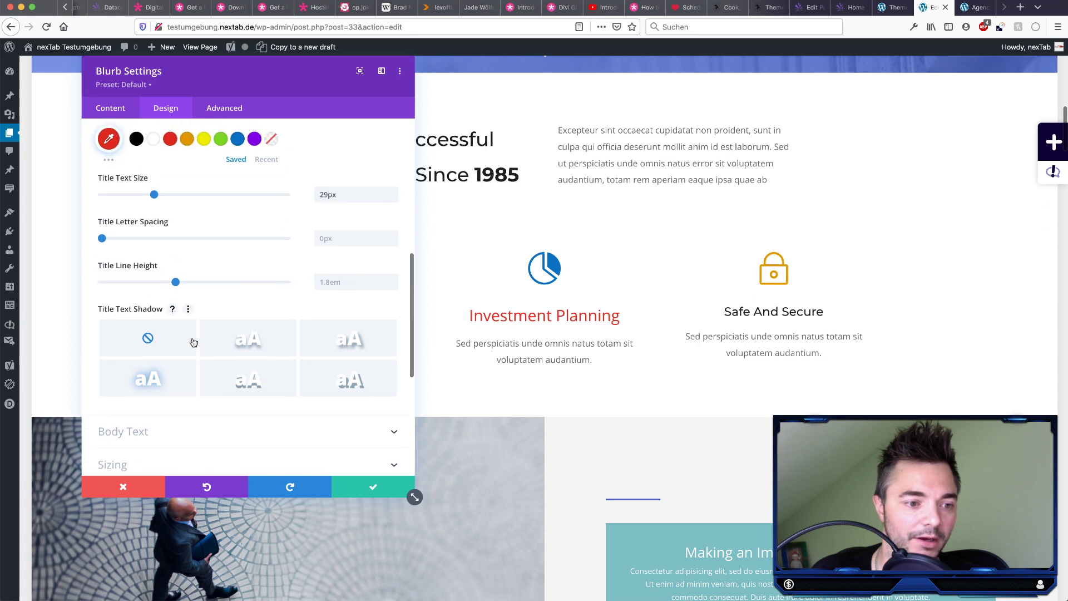
{"action": "left_click", "coordinate": [253, 341]}
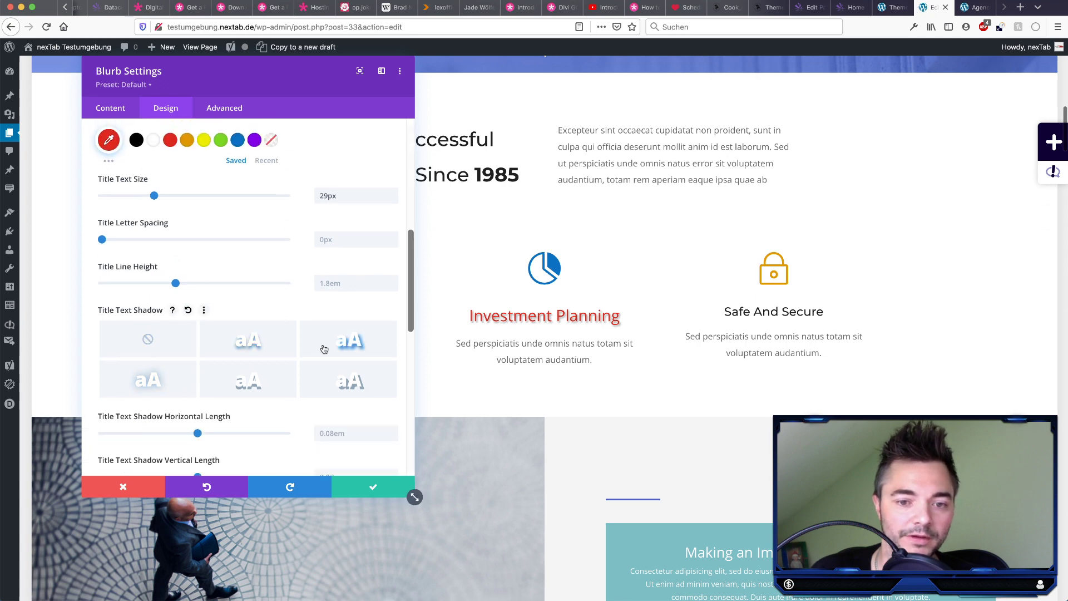
Step: Create a preset from the blurb's current styles named "Blauer Icon Blurb mit roter Schrift" without assigning it to default
{"action": "scroll", "coordinate": [230, 334], "scroll_direction": "up", "scroll_amount": 2}
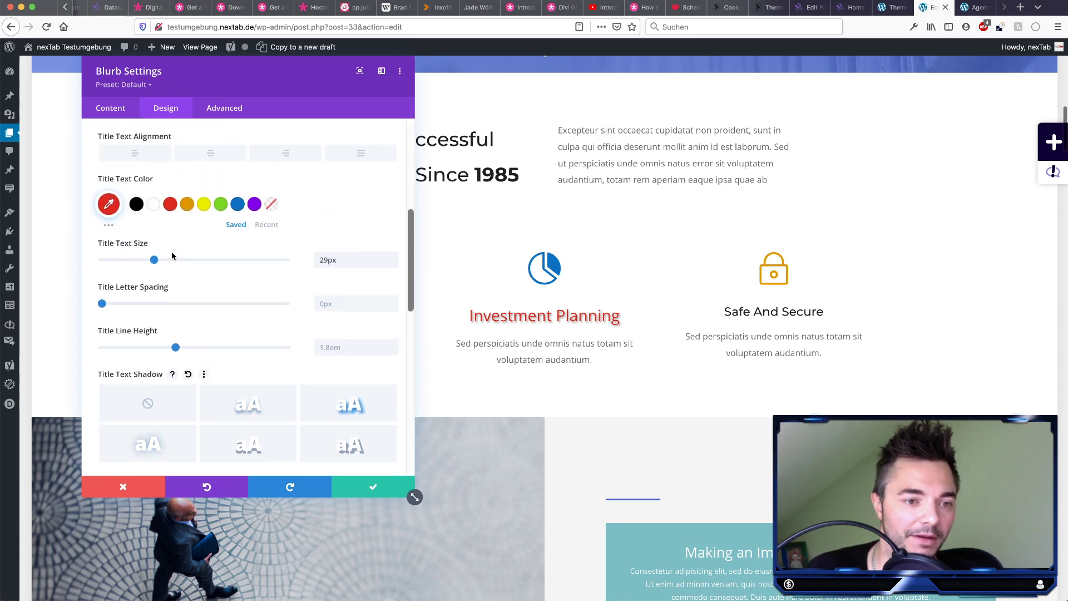
{"action": "scroll", "coordinate": [146, 217], "scroll_direction": "up", "scroll_amount": 2}
{"action": "scroll", "coordinate": [178, 245], "scroll_direction": "up", "scroll_amount": 8}
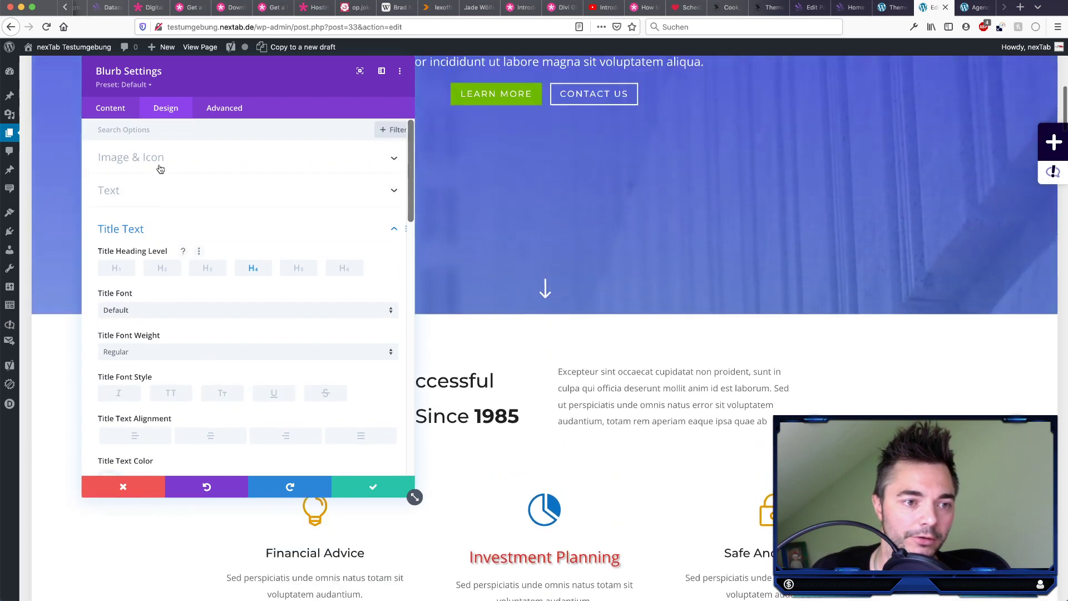
{"action": "left_click", "coordinate": [147, 85]}
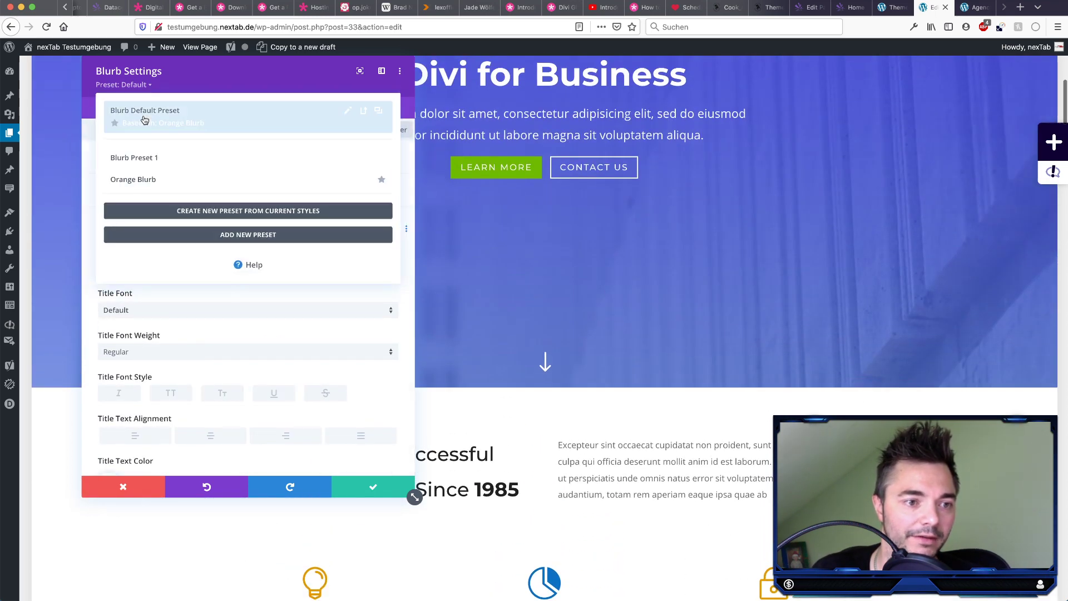
{"action": "left_click", "coordinate": [256, 211]}
{"action": "scroll", "coordinate": [521, 385], "scroll_direction": "down", "scroll_amount": 3}
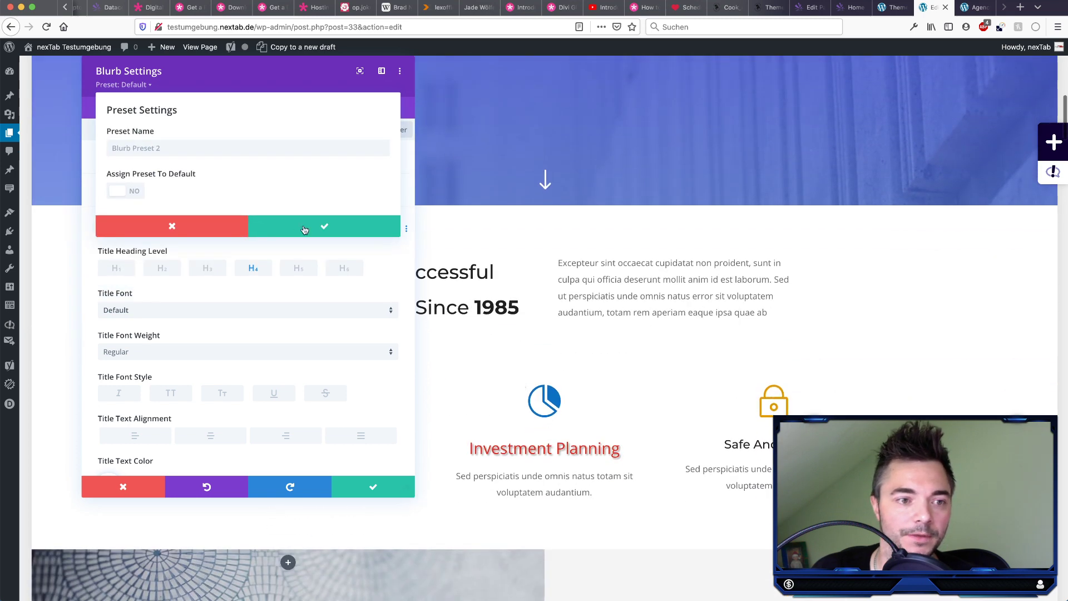
{"action": "left_click", "coordinate": [191, 148]}
{"action": "type", "text": "Ba"}
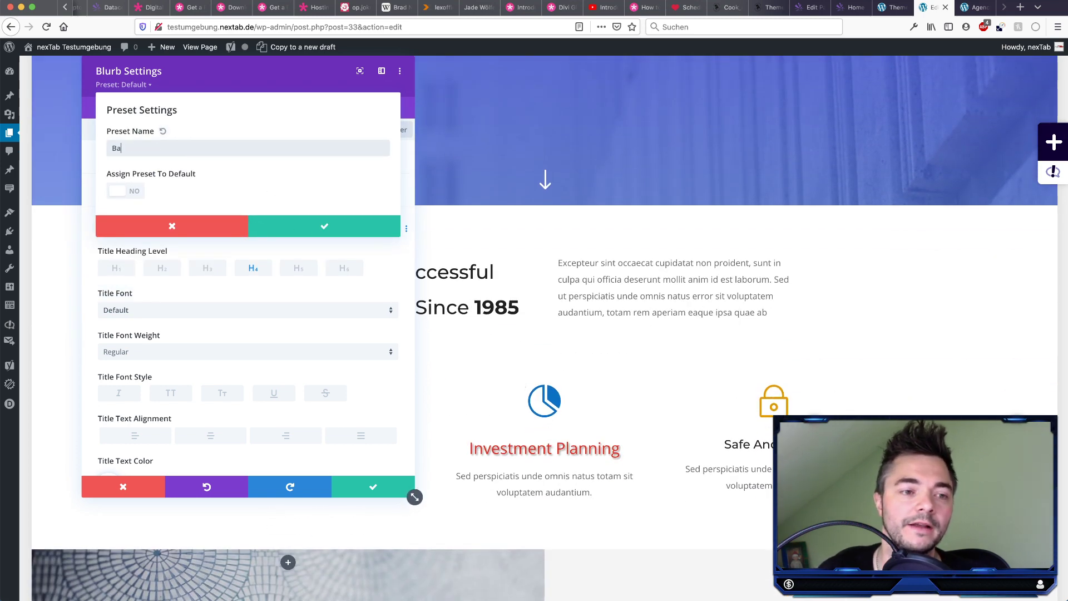
{"action": "key", "text": "BackSpace"}
{"action": "key", "text": "BackSpace"}
{"action": "key", "text": "BackSpace"}
{"action": "key", "text": "BackSpace"}
{"action": "key", "text": "BackSpace"}
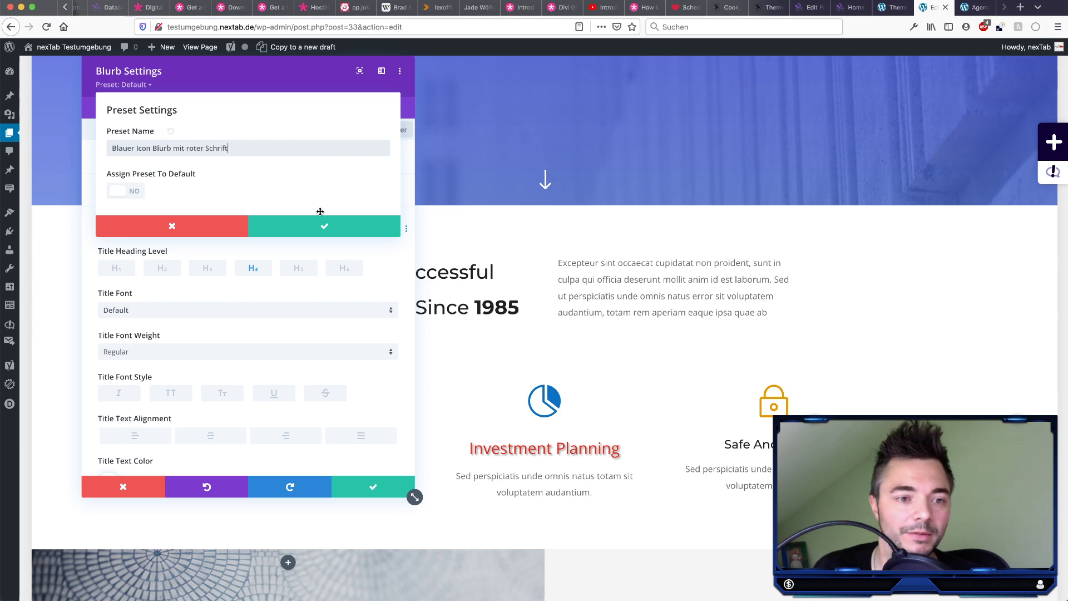
{"action": "left_click", "coordinate": [345, 228]}
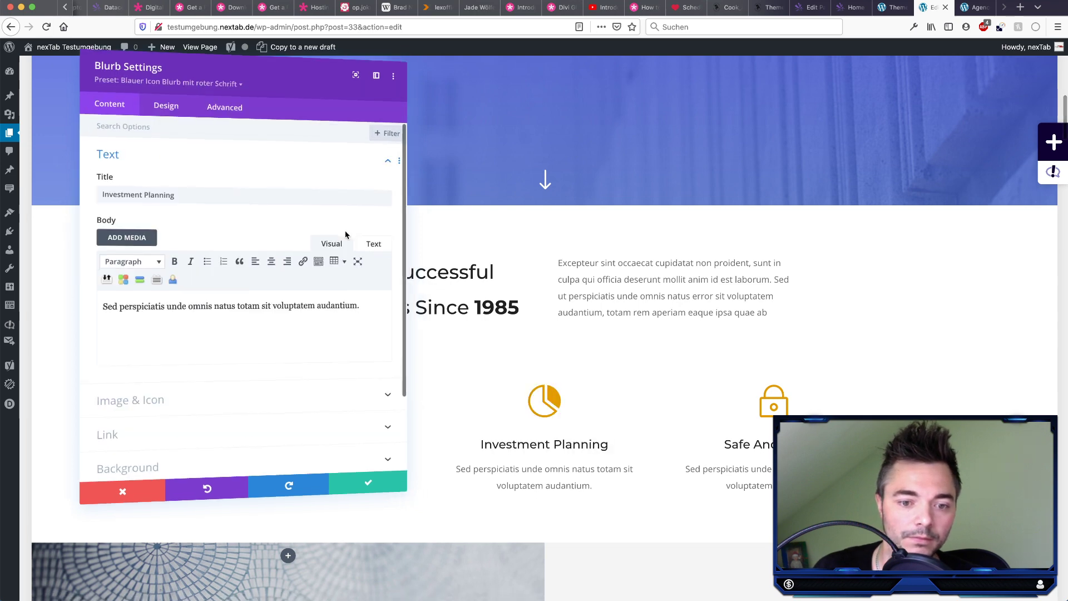
Step: Save the Investment Planning blurb's settings and the Agency Layout page
{"action": "left_click", "coordinate": [370, 494]}
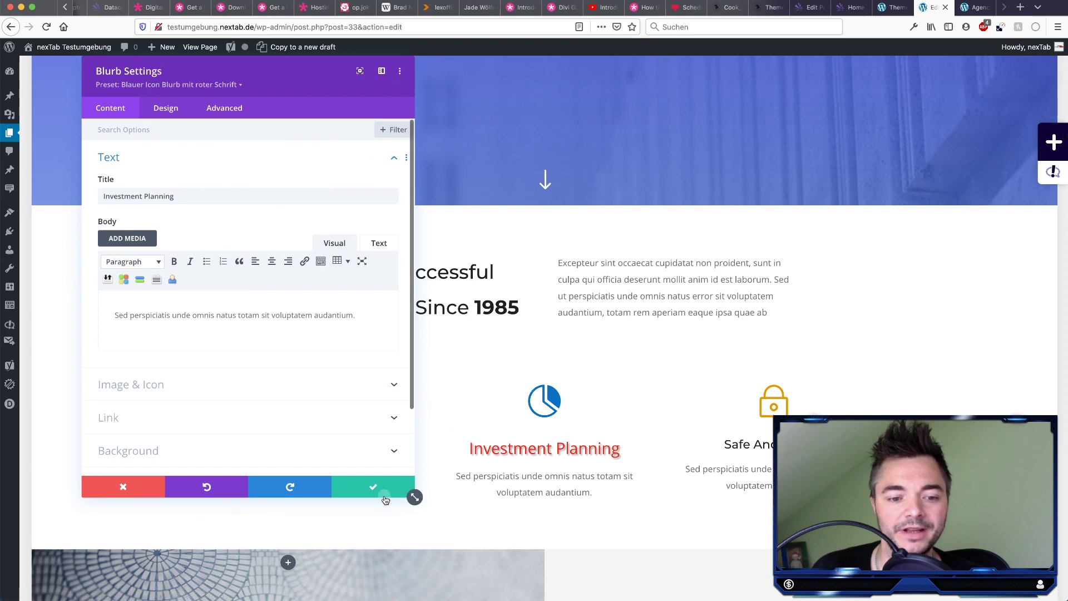
{"action": "left_click", "coordinate": [384, 495]}
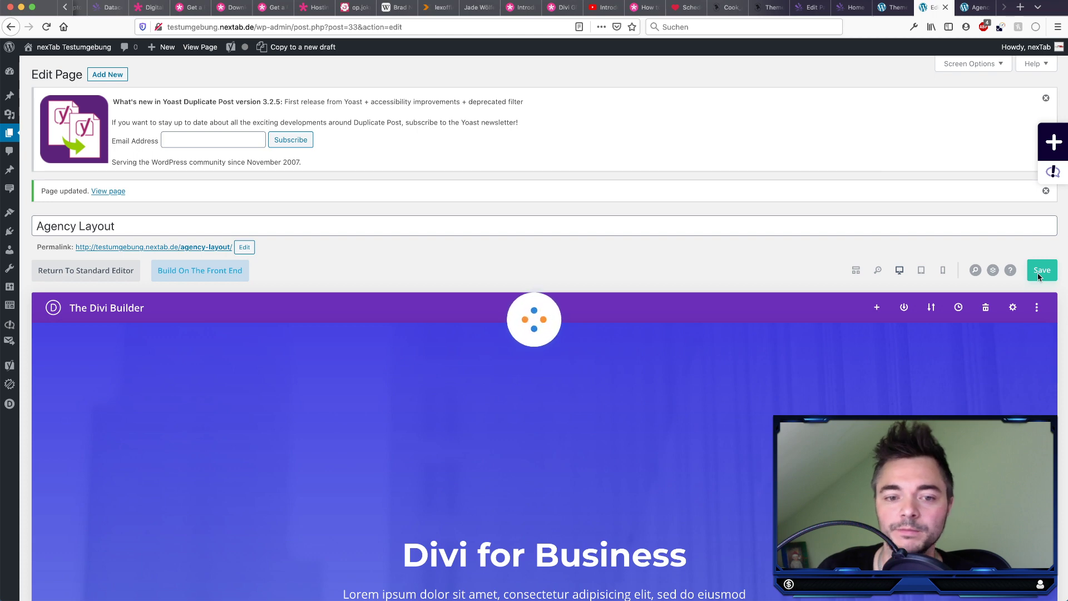
{"action": "left_click", "coordinate": [1038, 276]}
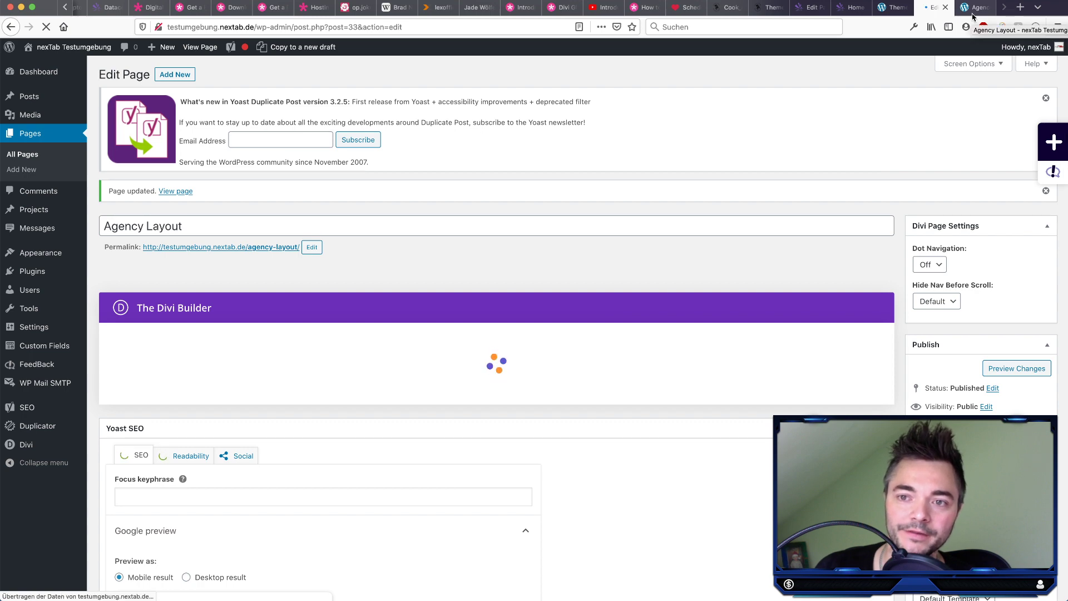
Step: View the modified styles of the Service 01 blurb, clear the filter to see its preset, and close the settings
{"action": "scroll", "coordinate": [708, 422], "scroll_direction": "down", "scroll_amount": 10}
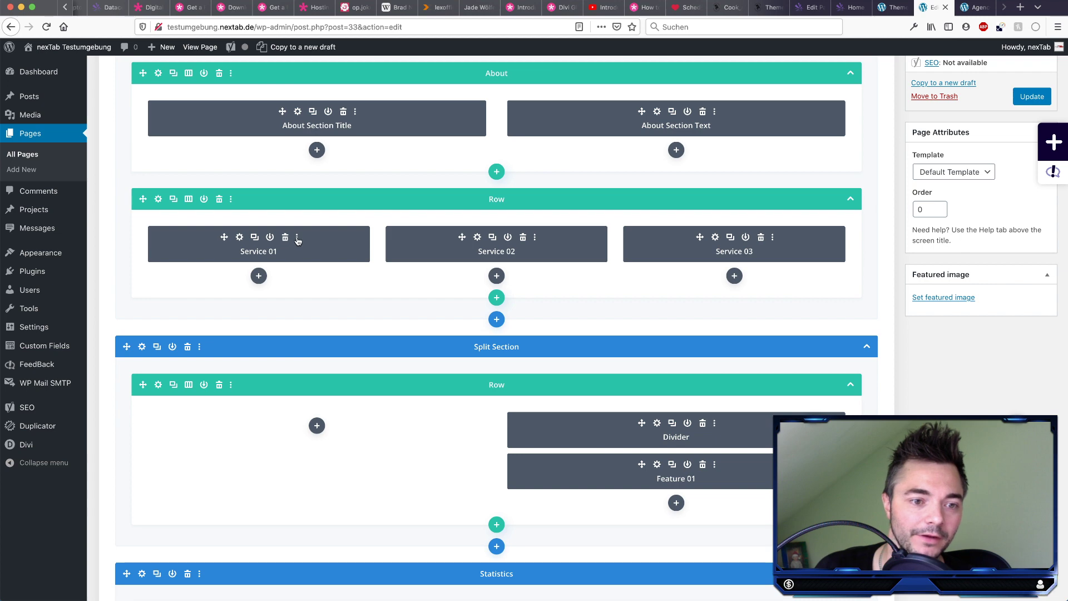
{"action": "left_click", "coordinate": [297, 238]}
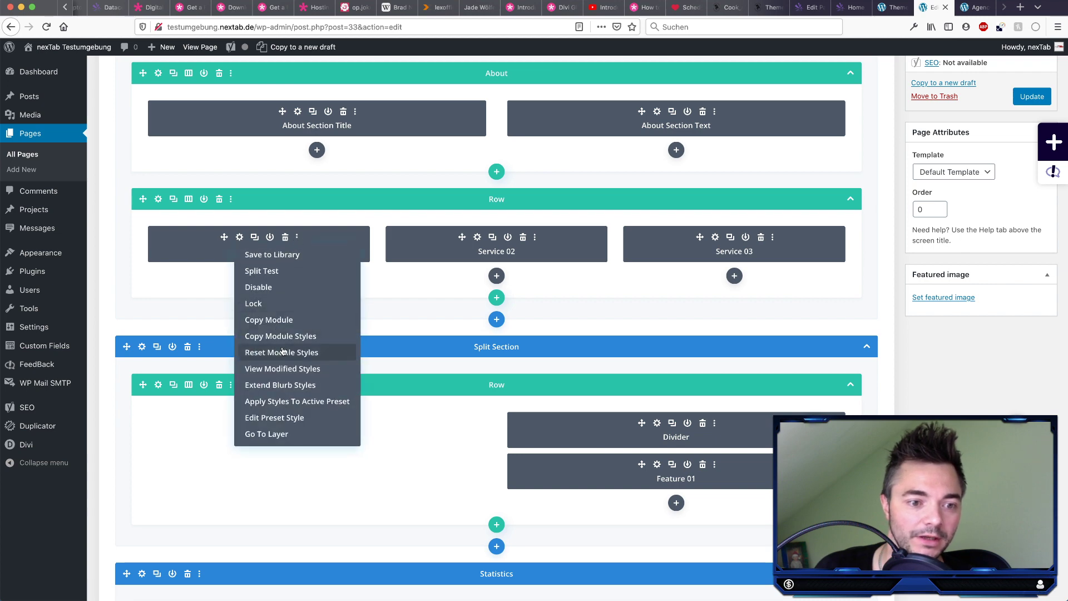
{"action": "left_click", "coordinate": [287, 370]}
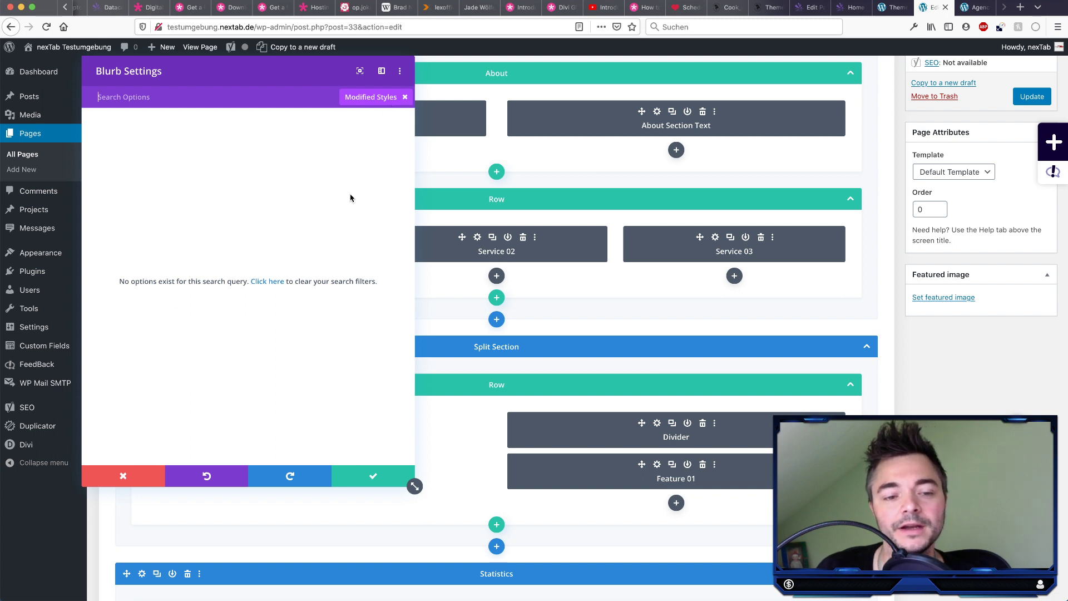
{"action": "left_click", "coordinate": [406, 97]}
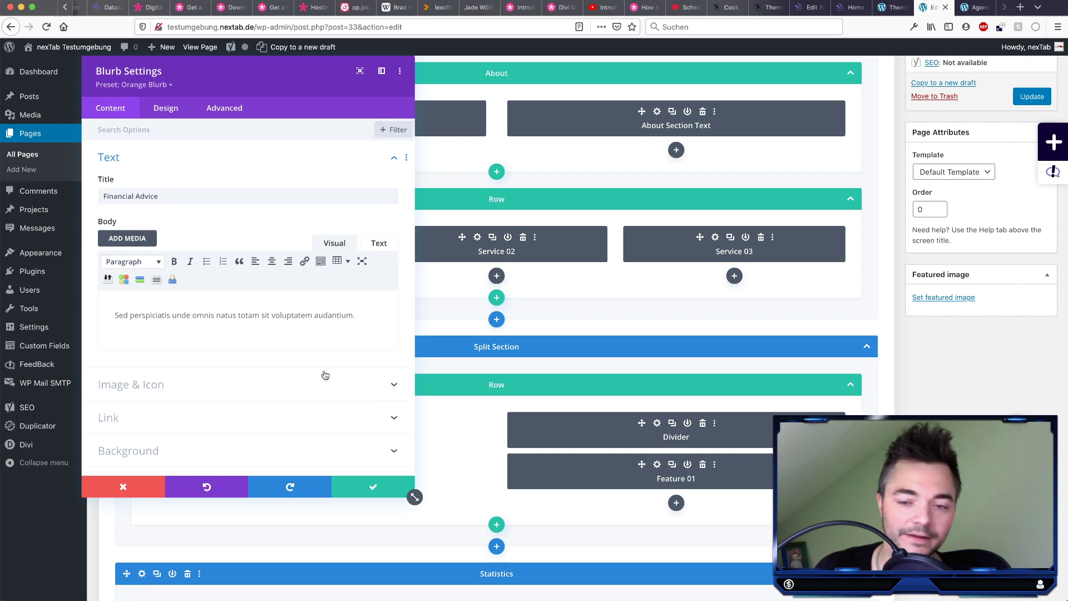
{"action": "left_click", "coordinate": [371, 487]}
{"action": "scroll", "coordinate": [328, 267], "scroll_direction": "up", "scroll_amount": 3}
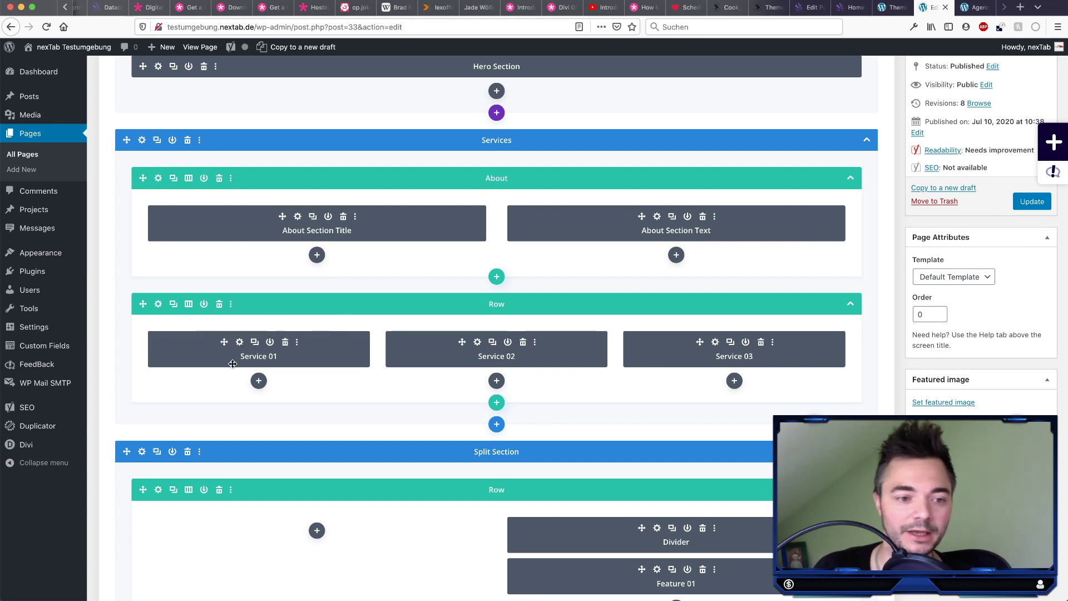
Step: Reload the live Agency Layout page and view its three service blurbs
{"action": "scroll", "coordinate": [667, 251], "scroll_direction": "up", "scroll_amount": 10}
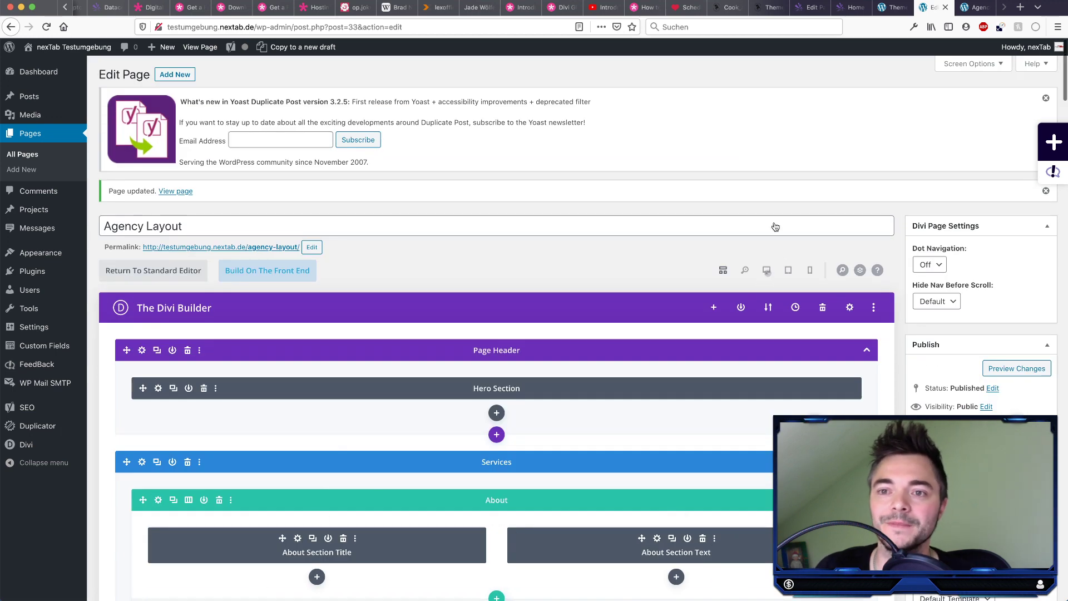
{"action": "key", "text": "ctrl+Tab"}
{"action": "key", "text": "super+r"}
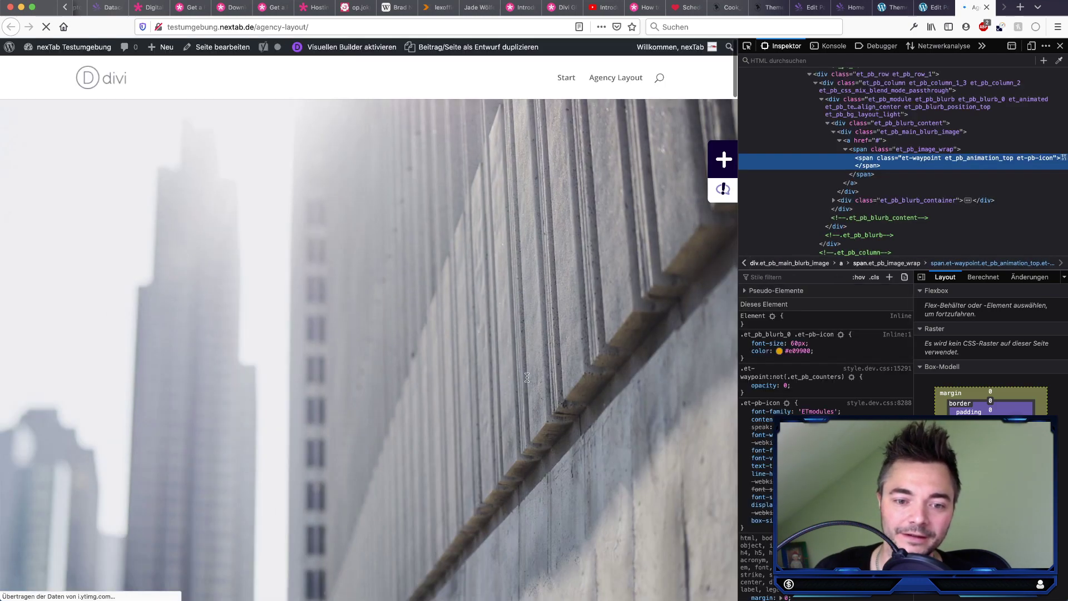
{"action": "scroll", "coordinate": [527, 378], "scroll_direction": "down", "scroll_amount": 10}
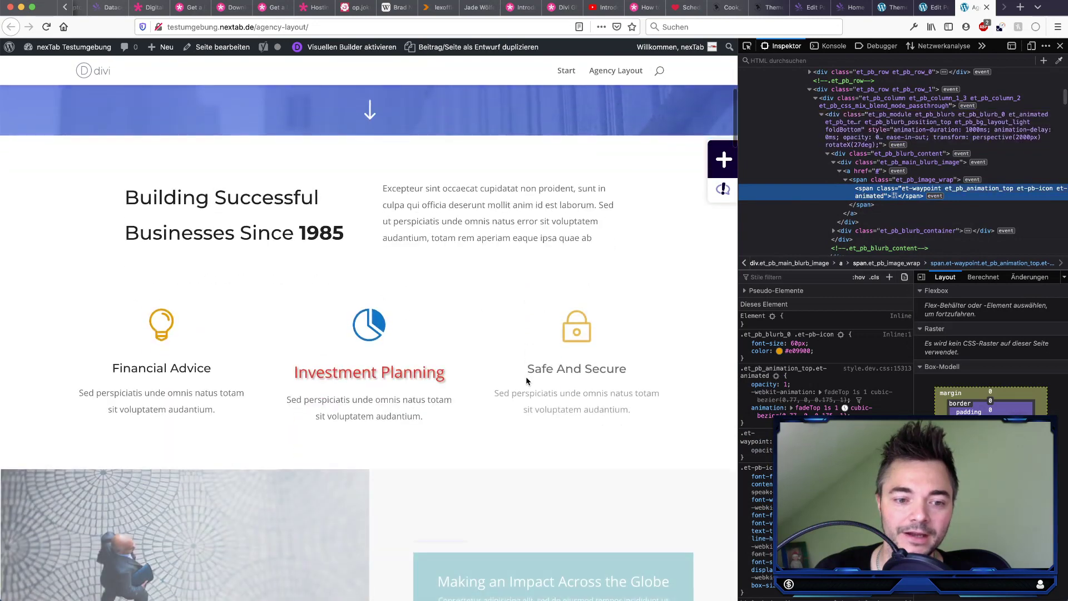
Step: Inspect the Investment Planning blurb's icon on the live page and examine the selector of its CSS rule
{"action": "right_click", "coordinate": [381, 329]}
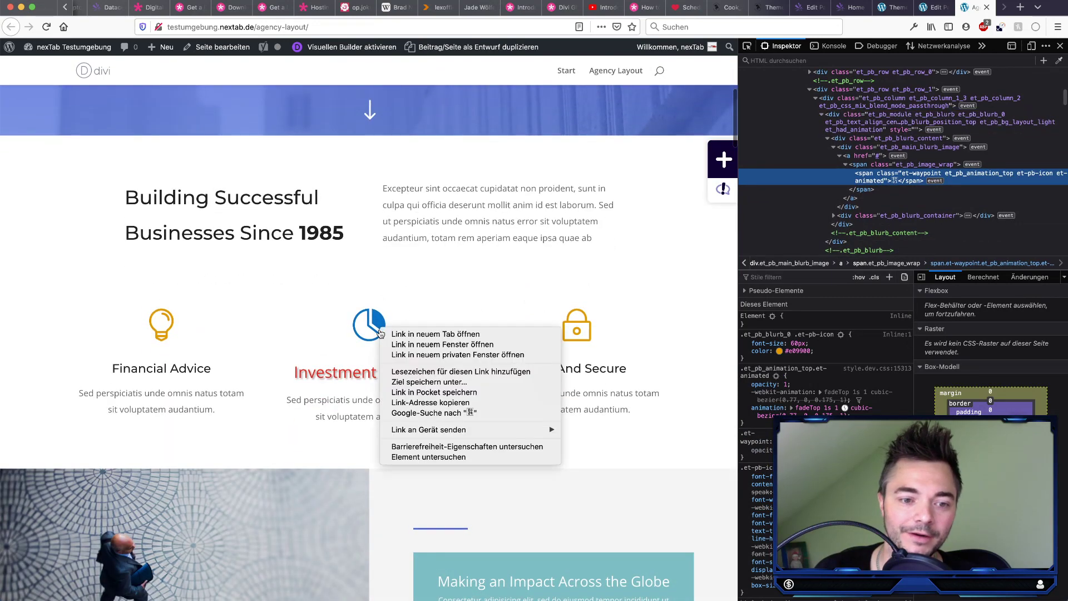
{"action": "left_click", "coordinate": [434, 457]}
{"action": "left_click", "coordinate": [829, 334]}
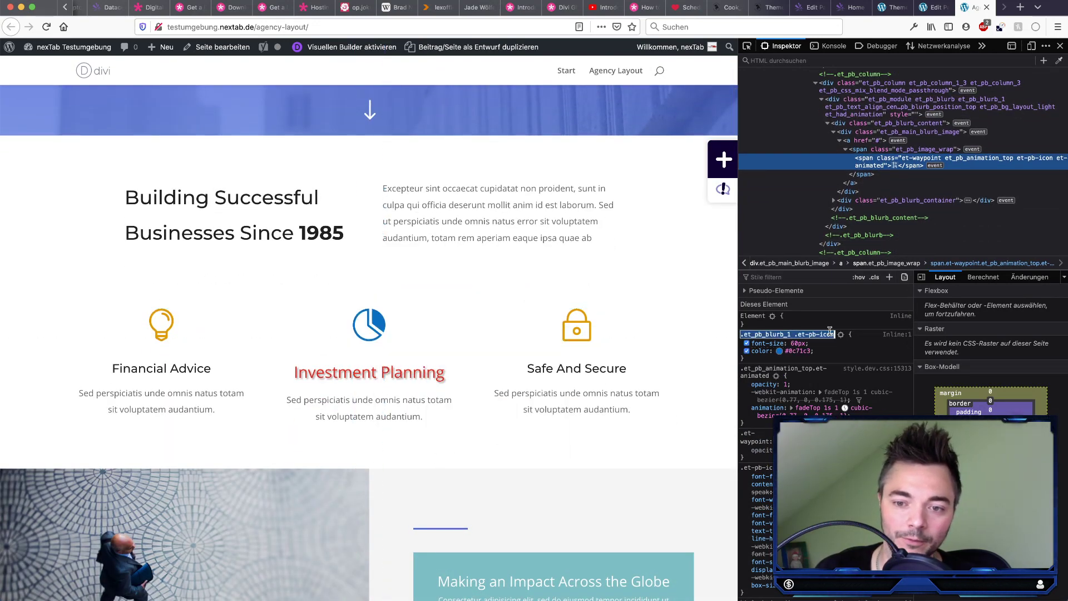
{"action": "left_click", "coordinate": [855, 347]}
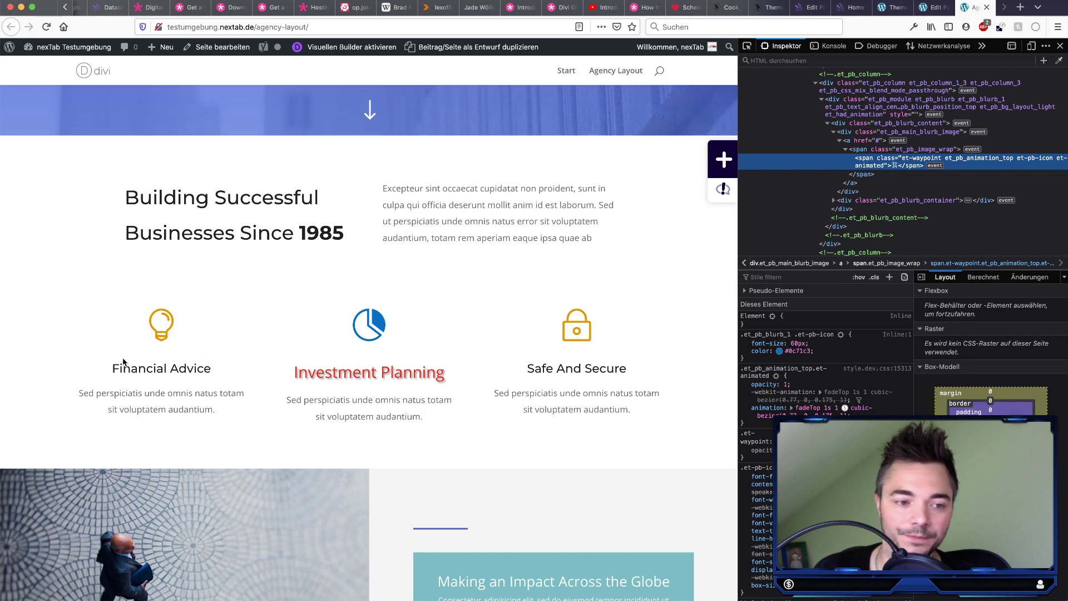
Step: Inspect the Financial Advice blurb's icon and compare the three service blurbs on the live page
{"action": "right_click", "coordinate": [159, 324]}
{"action": "left_click", "coordinate": [169, 454]}
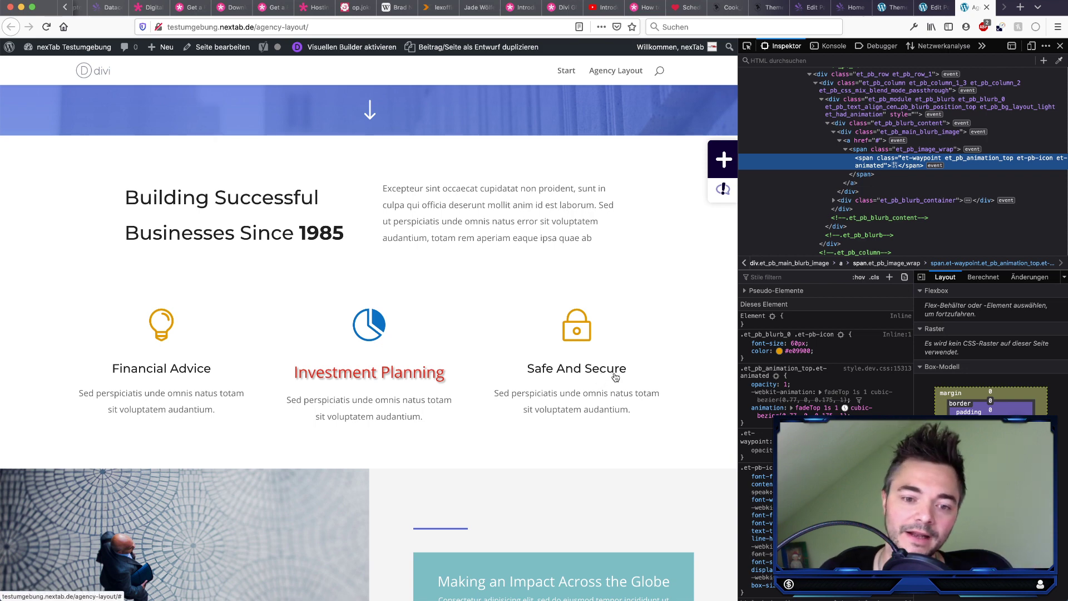
{"action": "scroll", "coordinate": [489, 372], "scroll_direction": "down", "scroll_amount": 3}
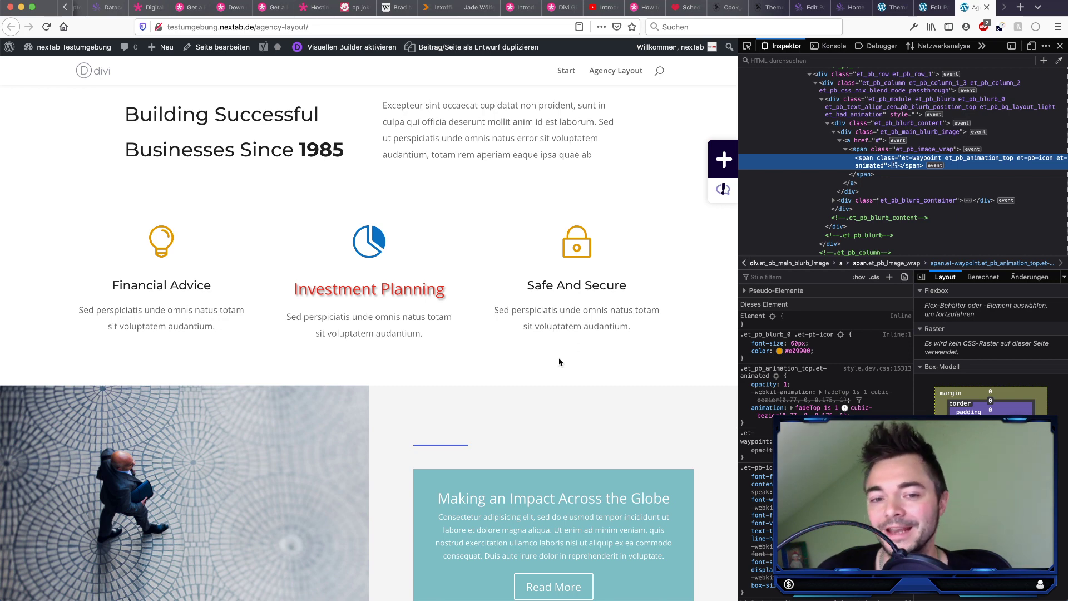
{"action": "scroll", "coordinate": [559, 362], "scroll_direction": "down", "scroll_amount": 3}
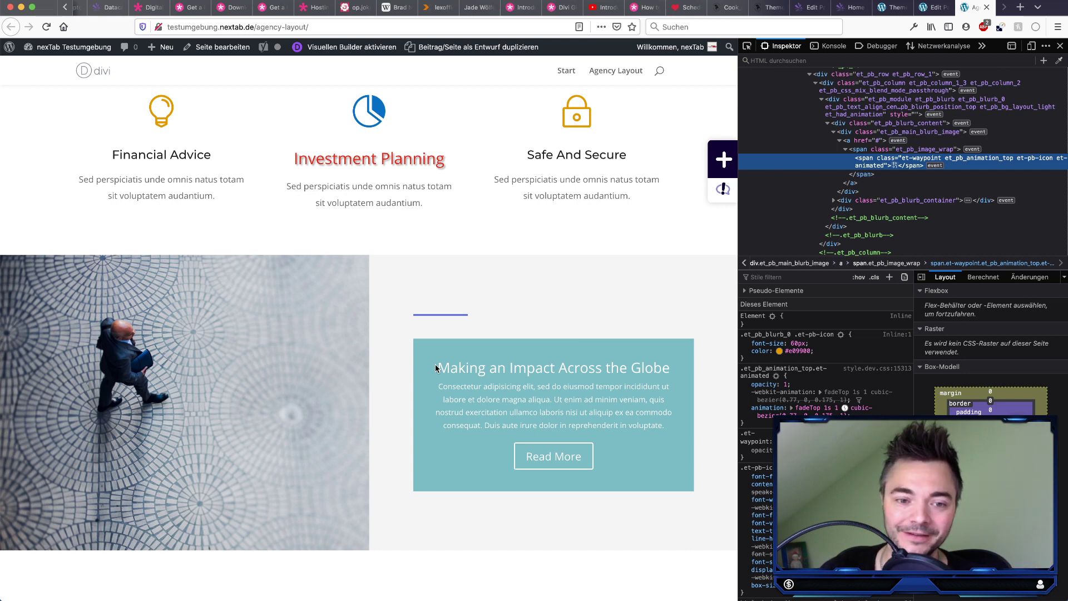
{"action": "scroll", "coordinate": [435, 364], "scroll_direction": "up", "scroll_amount": 5}
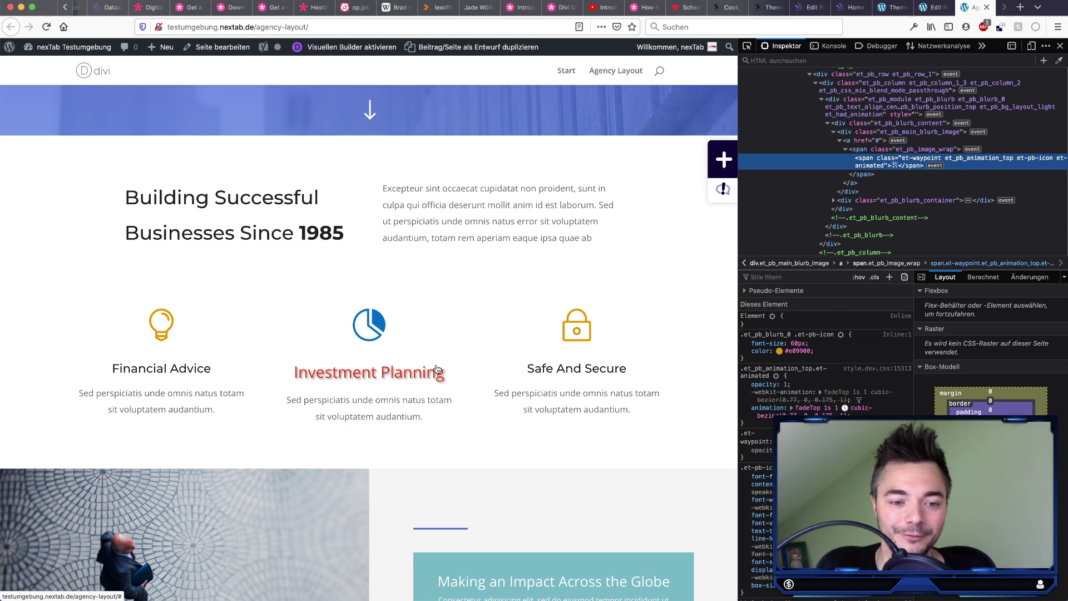
{"action": "scroll", "coordinate": [437, 369], "scroll_direction": "down", "scroll_amount": 3}
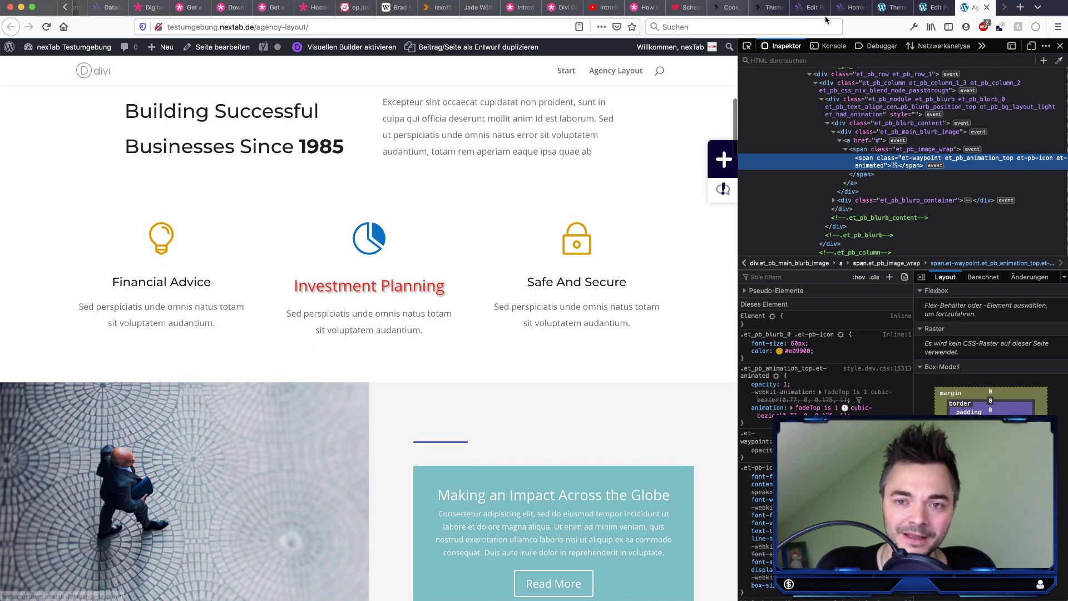
Step: Switch to the DATACENTRE.ME page editor and open the modified styles of the Expand Your Network call to action
{"action": "left_click", "coordinate": [809, 7]}
{"action": "scroll", "coordinate": [496, 293], "scroll_direction": "down", "scroll_amount": 5}
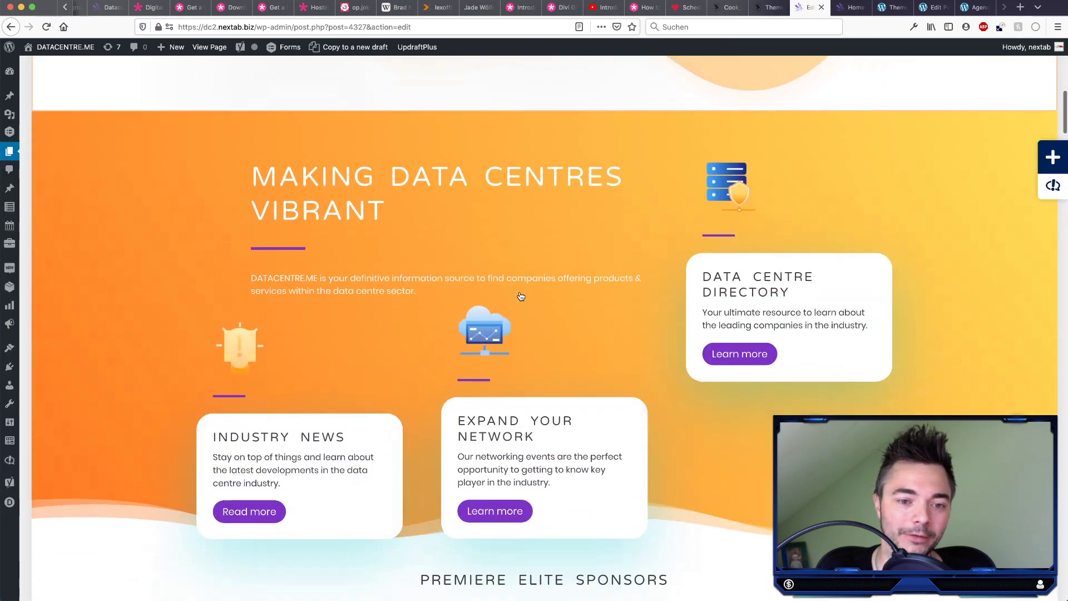
{"action": "right_click", "coordinate": [524, 424]}
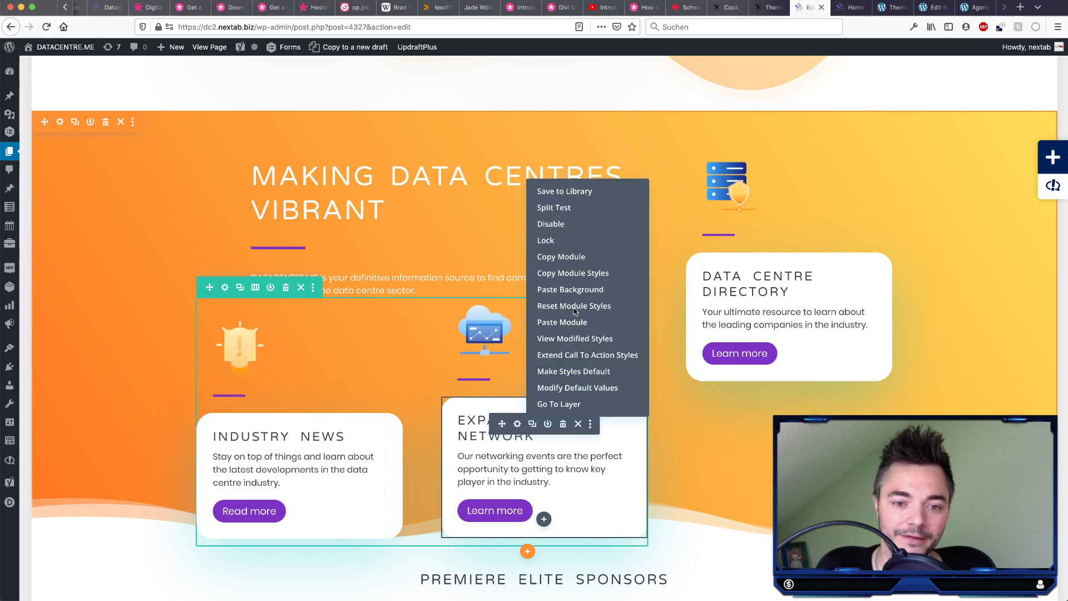
{"action": "left_click", "coordinate": [568, 351]}
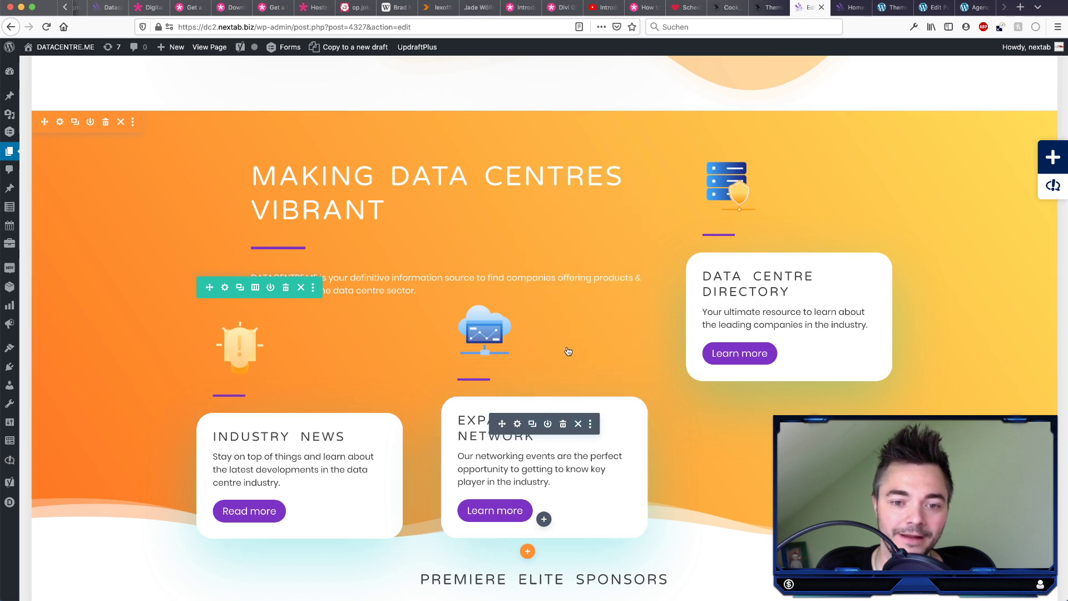
Step: Examine the call to action's modified background, text, padding, rounded corners, box shadow and animation styles, and close its settings without saving
{"action": "scroll", "coordinate": [839, 230], "scroll_direction": "down", "scroll_amount": 3}
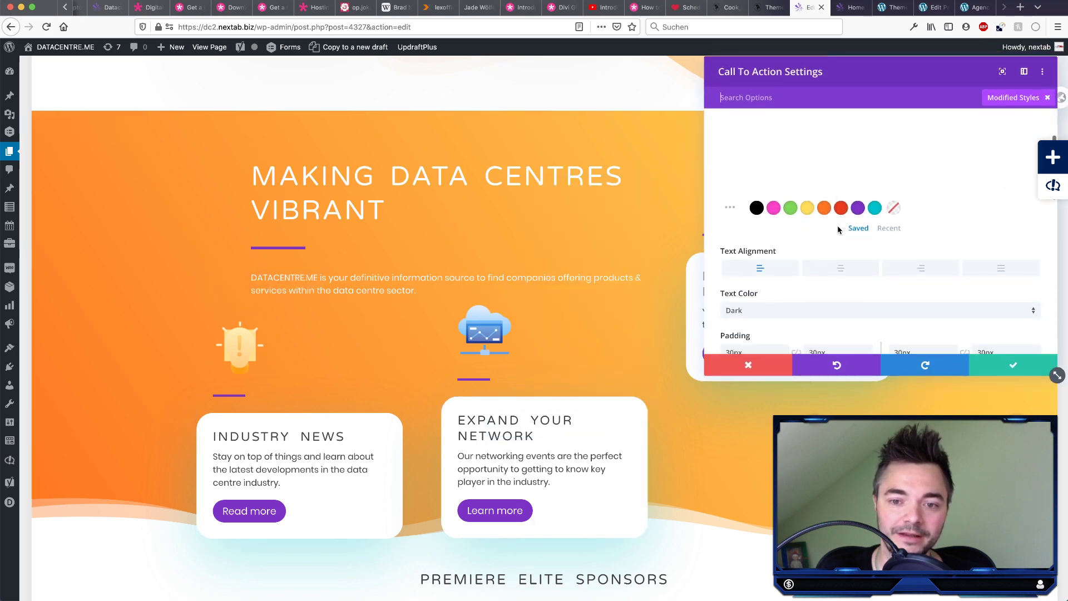
{"action": "scroll", "coordinate": [838, 230], "scroll_direction": "down", "scroll_amount": 10}
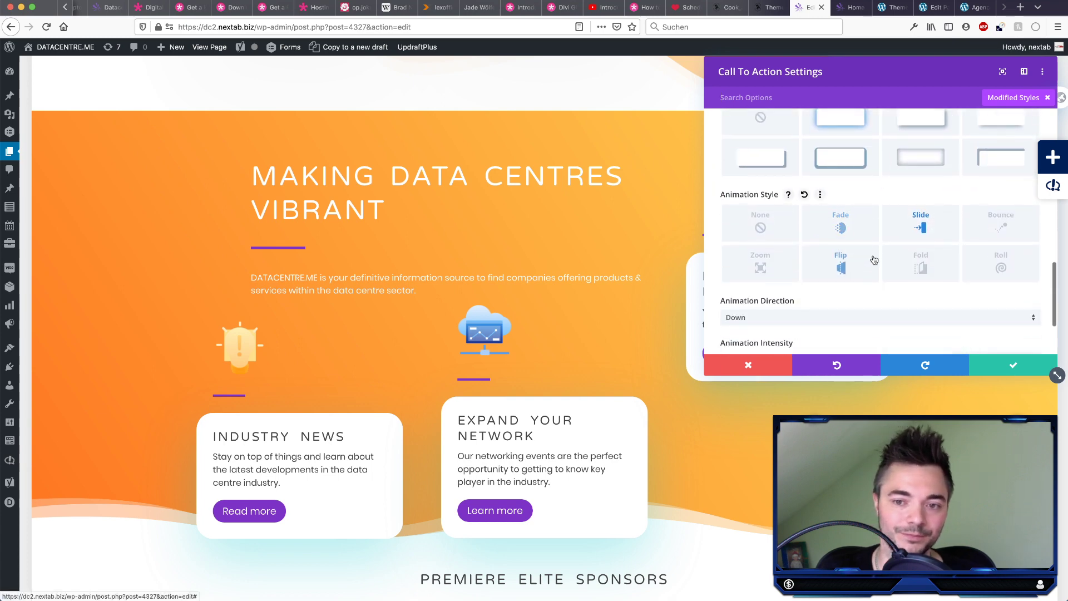
{"action": "scroll", "coordinate": [860, 260], "scroll_direction": "down", "scroll_amount": 2}
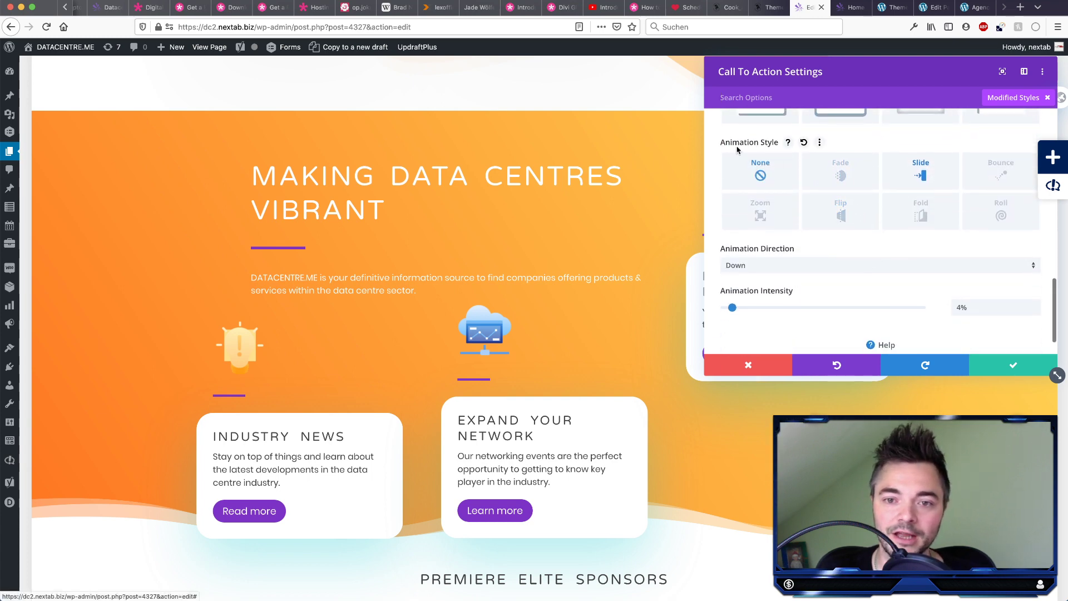
{"action": "scroll", "coordinate": [902, 267], "scroll_direction": "down", "scroll_amount": 2}
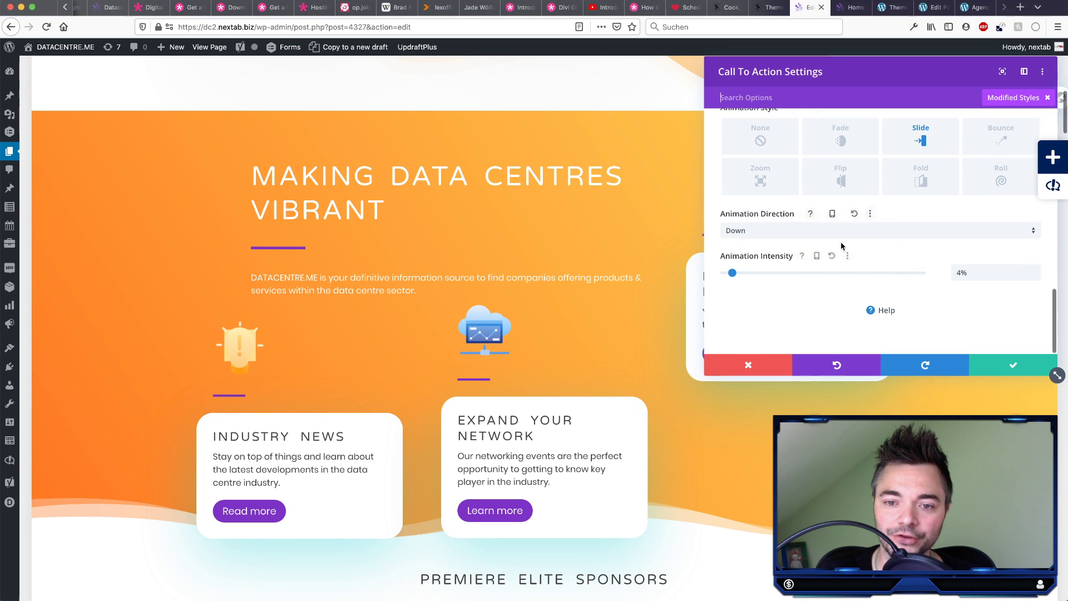
{"action": "scroll", "coordinate": [841, 254], "scroll_direction": "up", "scroll_amount": 3}
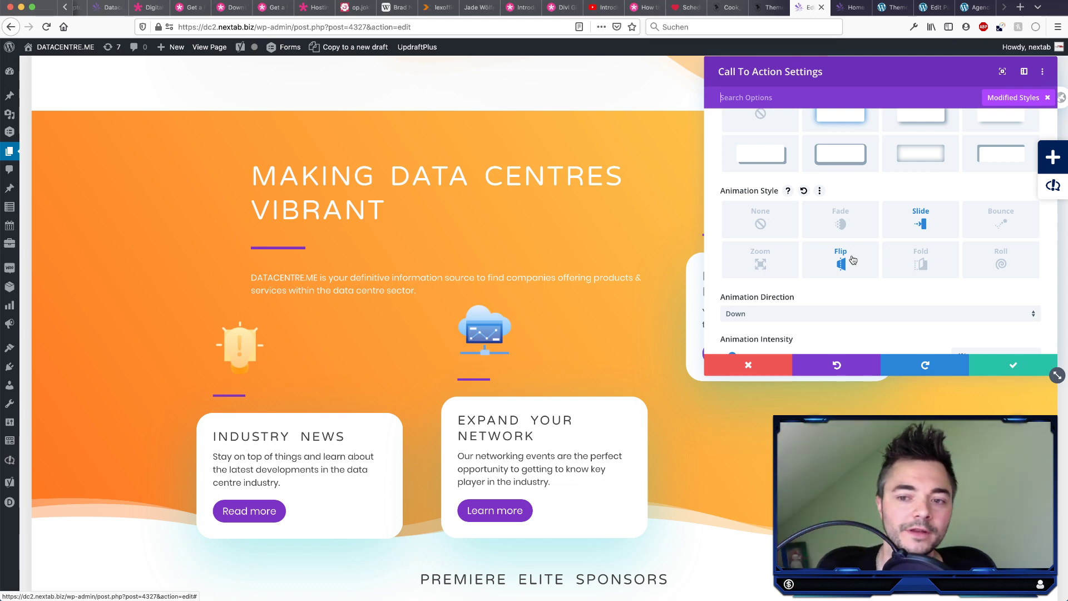
{"action": "scroll", "coordinate": [890, 239], "scroll_direction": "up", "scroll_amount": 3}
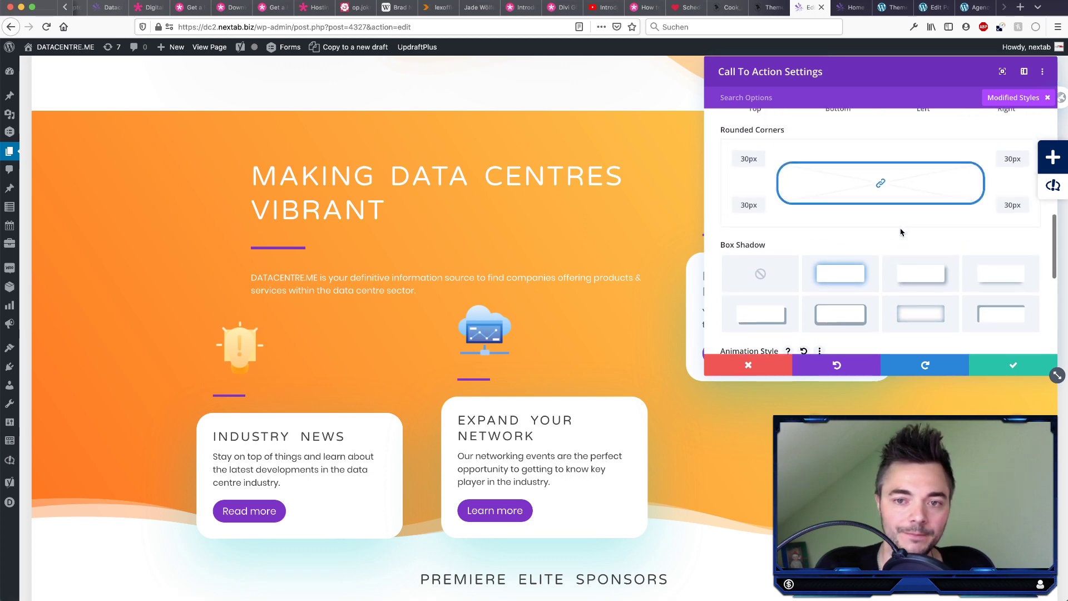
{"action": "scroll", "coordinate": [890, 233], "scroll_direction": "up", "scroll_amount": 2}
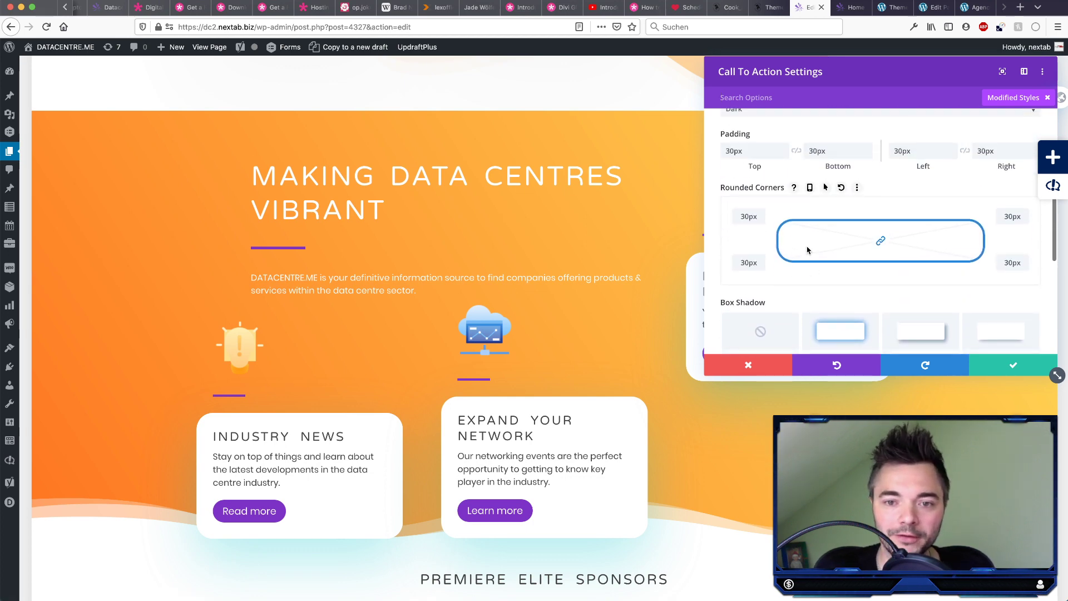
{"action": "scroll", "coordinate": [810, 248], "scroll_direction": "up", "scroll_amount": 5}
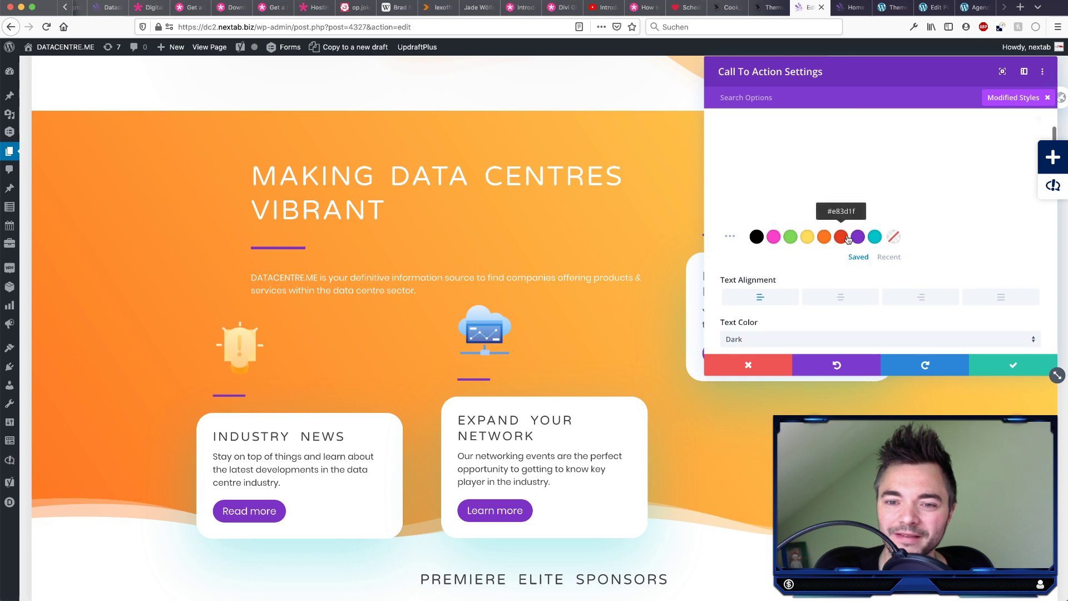
{"action": "scroll", "coordinate": [846, 238], "scroll_direction": "up", "scroll_amount": 2}
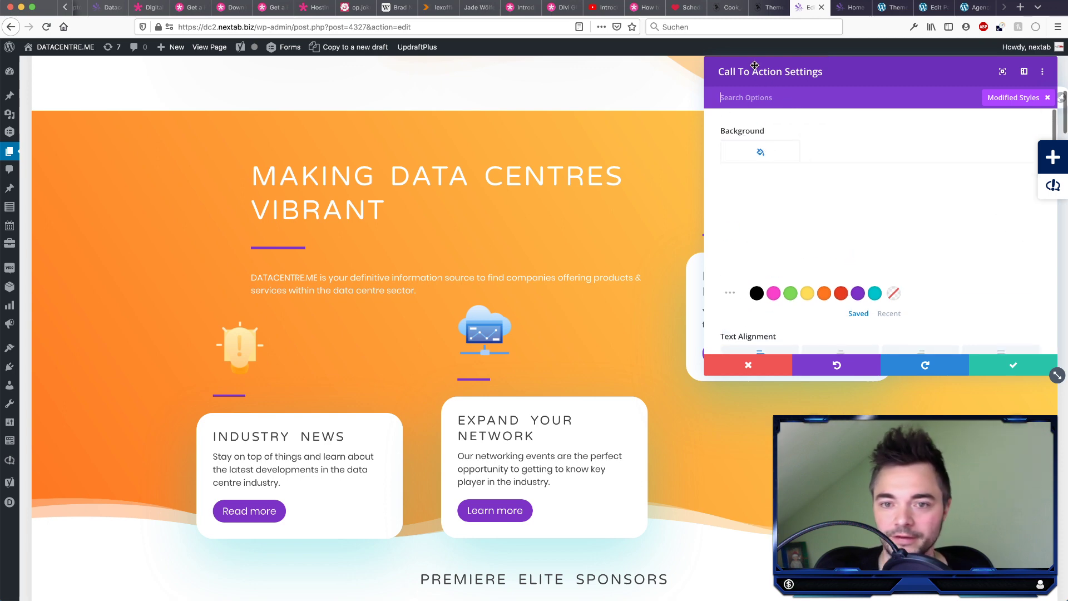
{"action": "scroll", "coordinate": [851, 168], "scroll_direction": "down", "scroll_amount": 3}
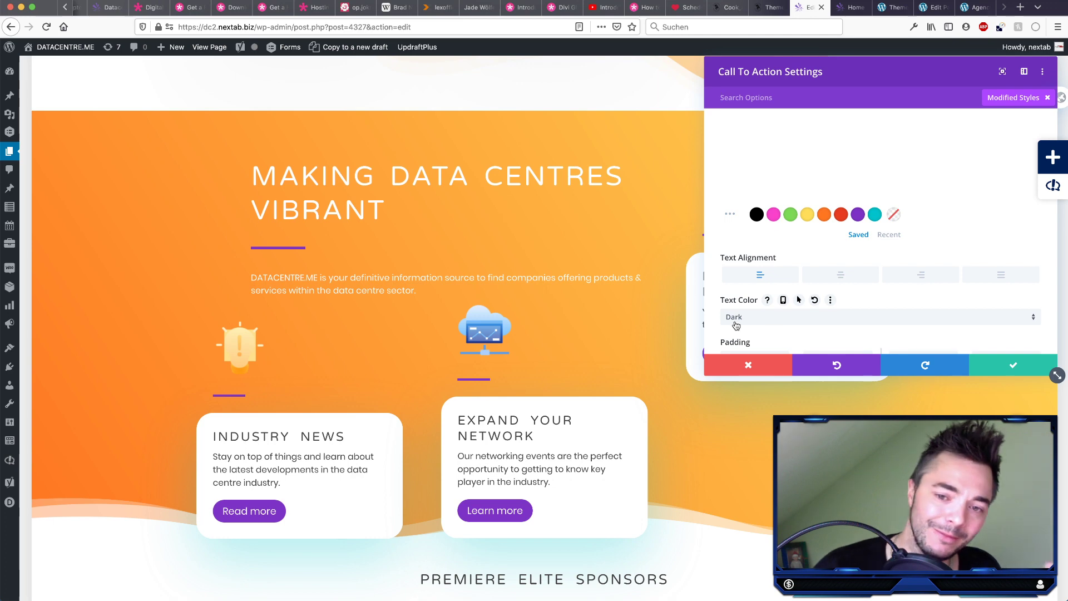
{"action": "left_click", "coordinate": [756, 369]}
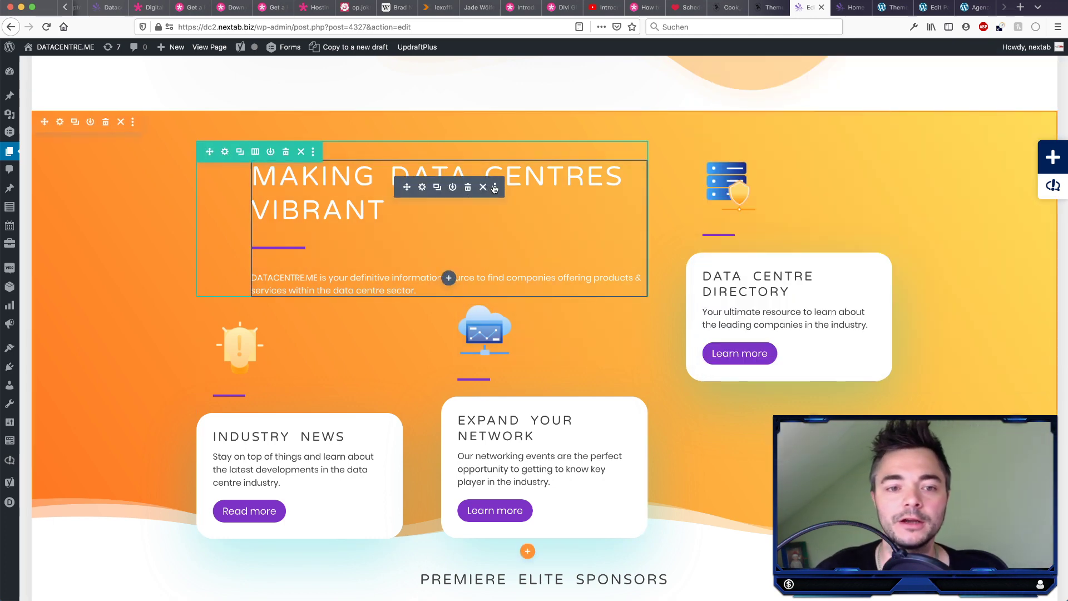
Step: View the modified styles of the "Making Data Centres Vibrant" text module, highlight its CSS class, and close the settings
{"action": "left_click", "coordinate": [494, 189]}
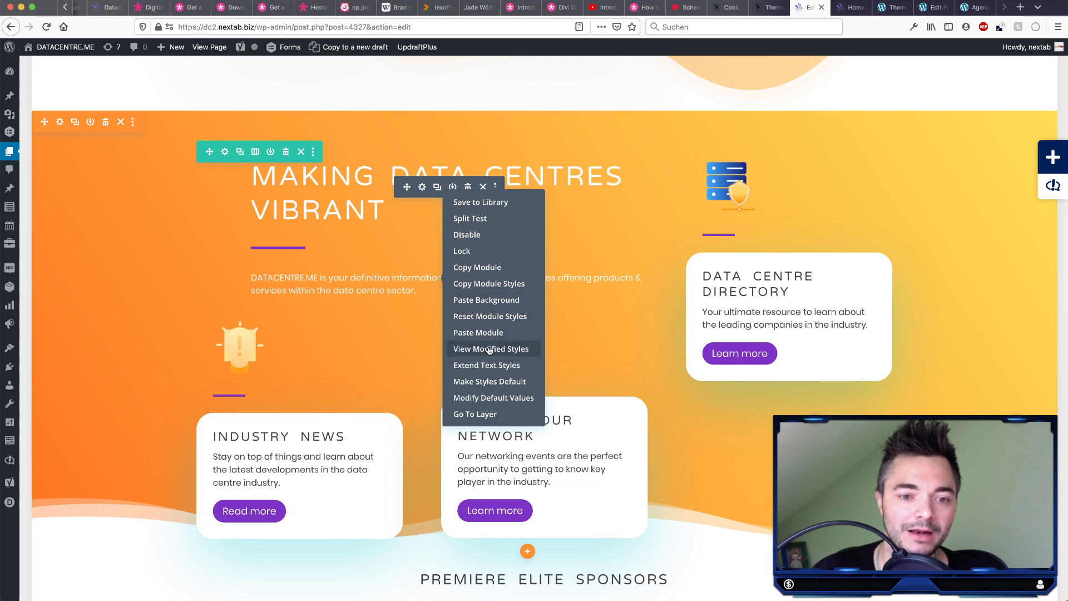
{"action": "left_click", "coordinate": [489, 350]}
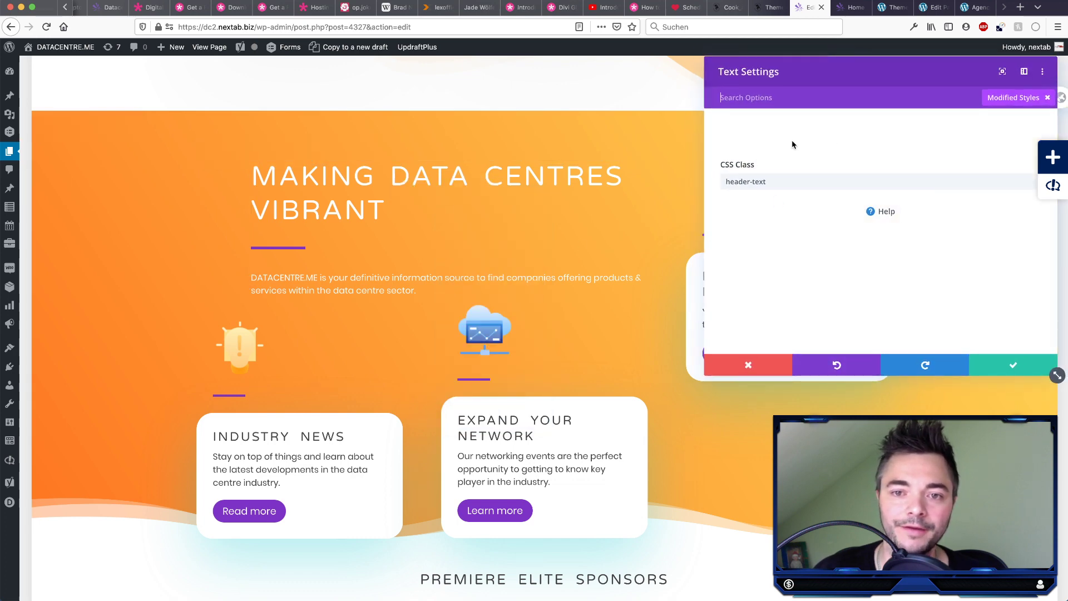
{"action": "left_click_drag", "start_coordinate": [724, 179], "coordinate": [797, 179]}
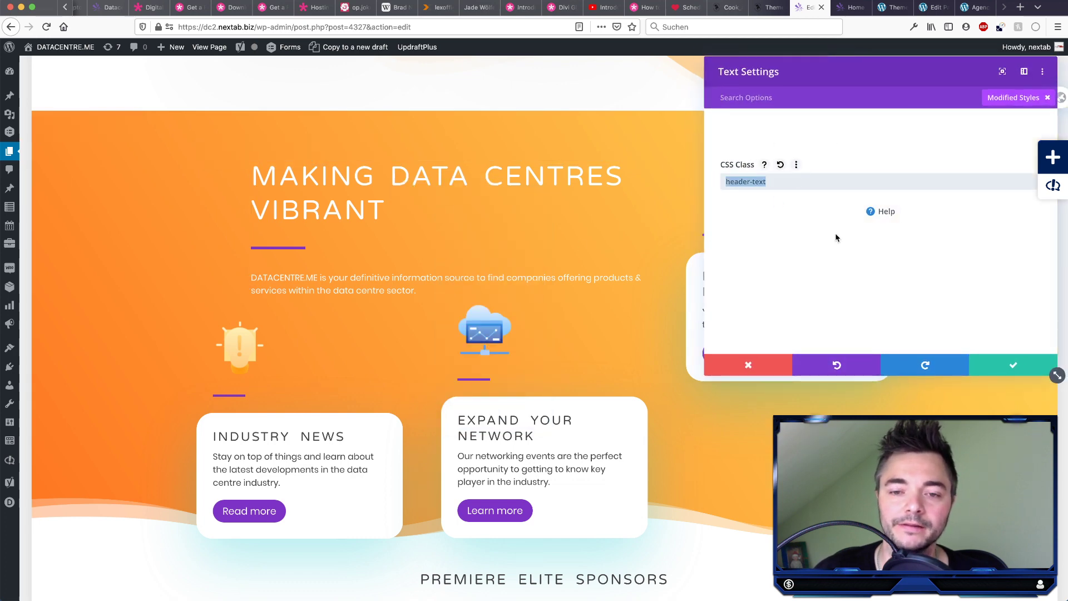
{"action": "left_click", "coordinate": [1008, 369]}
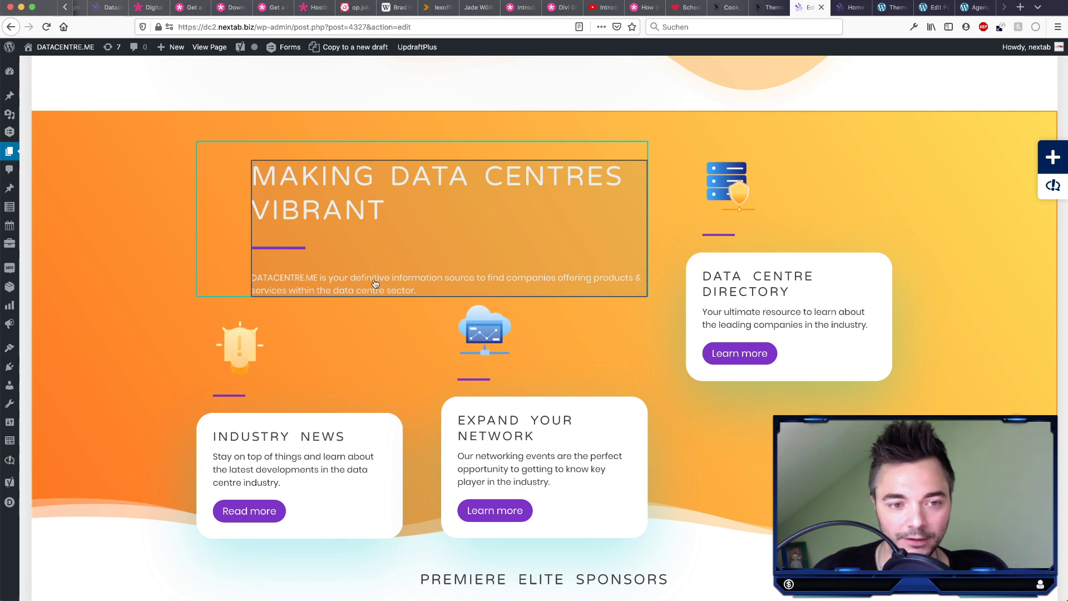
Step: Compare the two "Making Data Centres Vibrant" text sections on the page
{"action": "scroll", "coordinate": [438, 284], "scroll_direction": "down", "scroll_amount": 10}
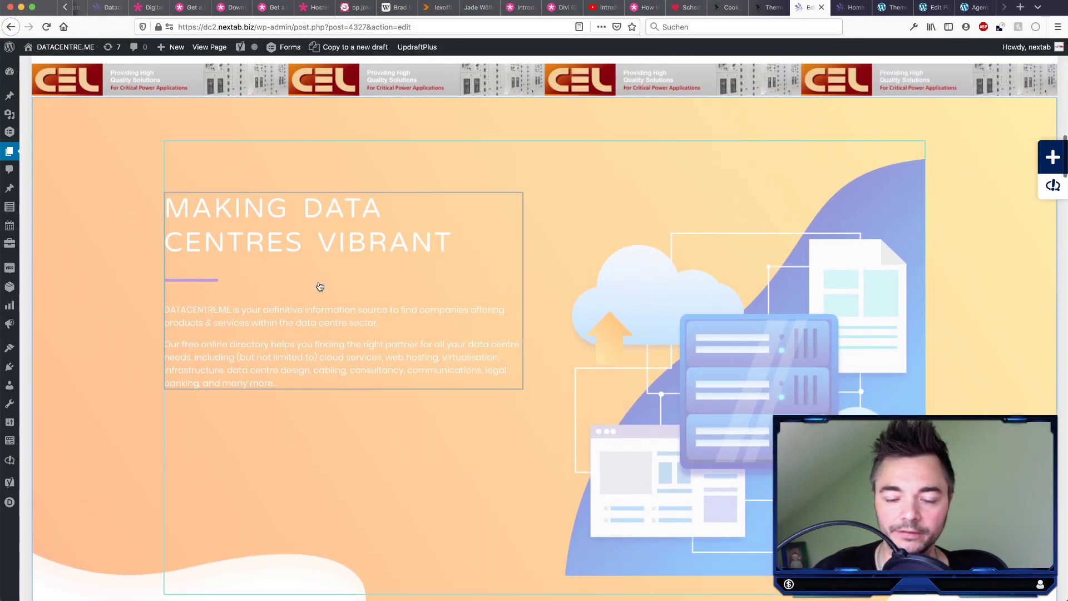
{"action": "scroll", "coordinate": [330, 279], "scroll_direction": "up", "scroll_amount": 8}
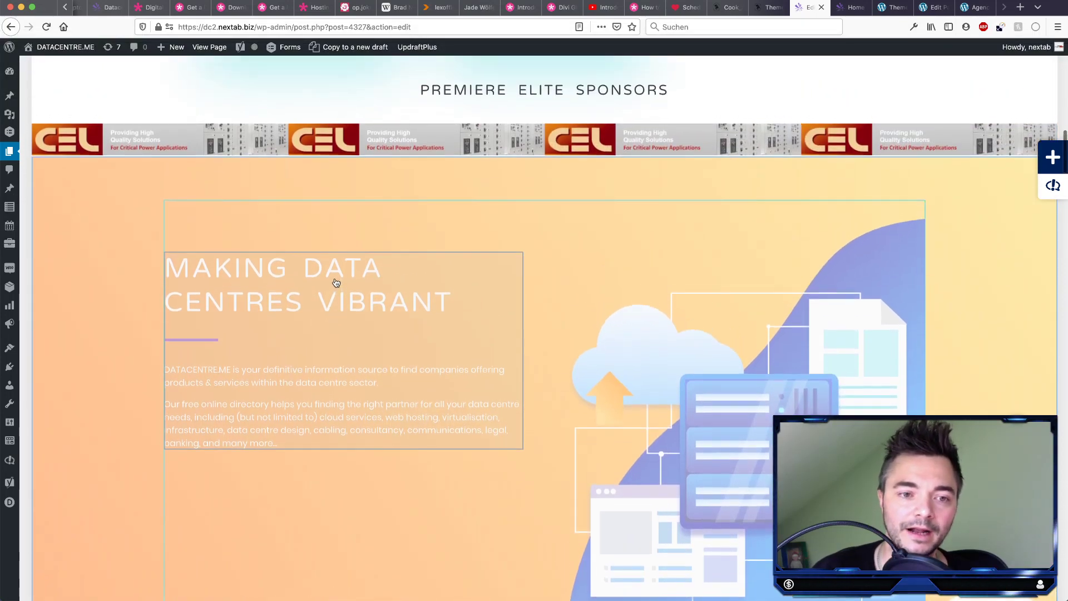
{"action": "scroll", "coordinate": [334, 279], "scroll_direction": "up", "scroll_amount": 2}
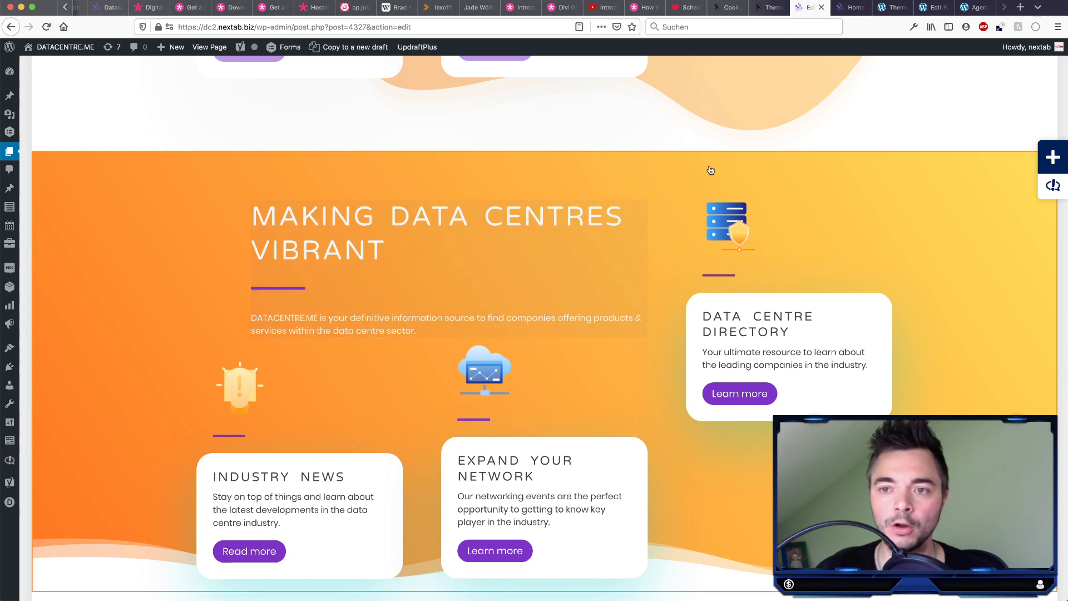
Step: View the test site's Divi Theme Options, and switch to the YouTube video introducing Divi Presets
{"action": "left_click", "coordinate": [893, 7]}
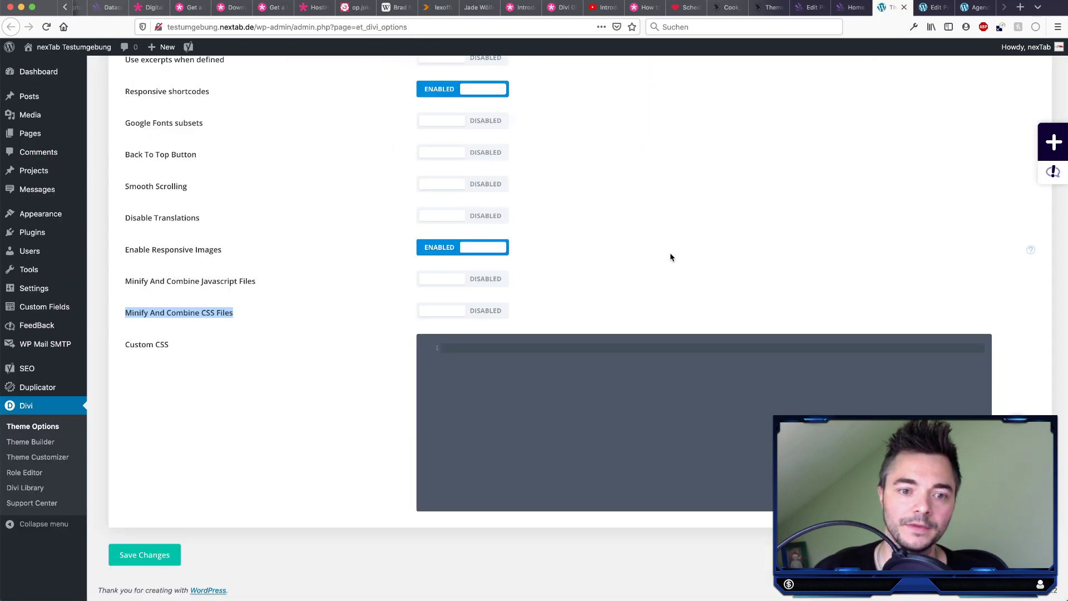
{"action": "scroll", "coordinate": [555, 267], "scroll_direction": "up", "scroll_amount": 15}
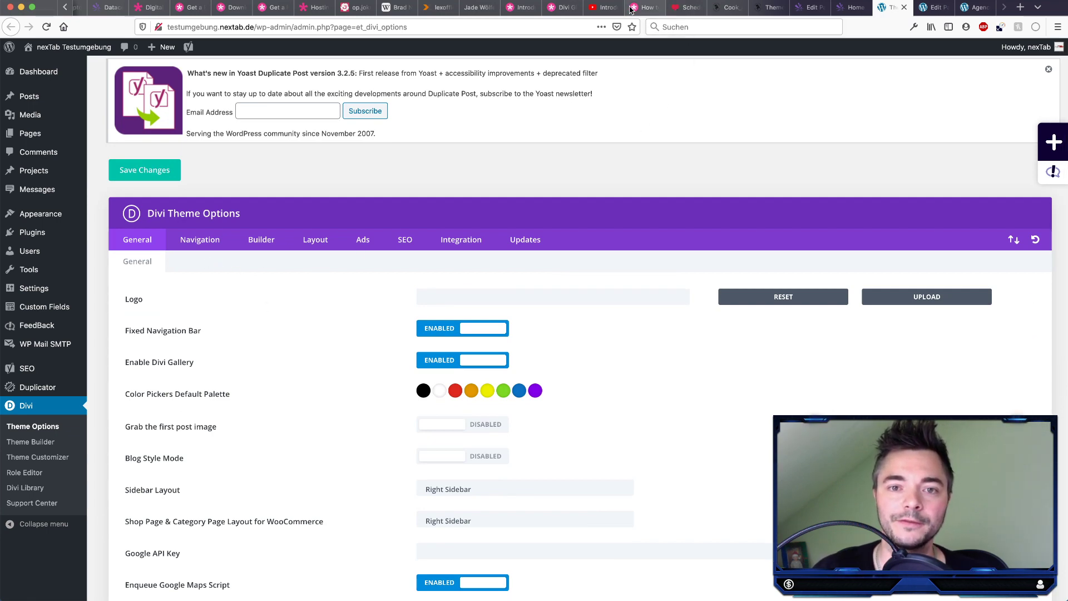
{"action": "left_click", "coordinate": [604, 8]}
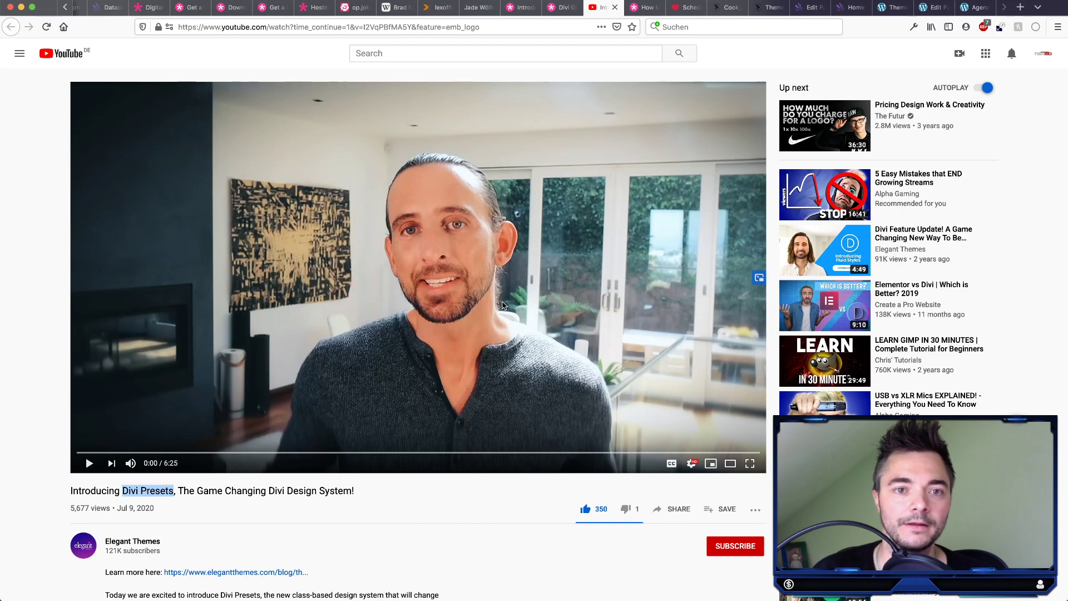
Step: View the Divi Global Presets documentation page, highlight part of its URL, and switch to the Divi Presets blog article
{"action": "key", "text": "ctrl+shift+Tab"}
{"action": "scroll", "coordinate": [432, 189], "scroll_direction": "up", "scroll_amount": 5}
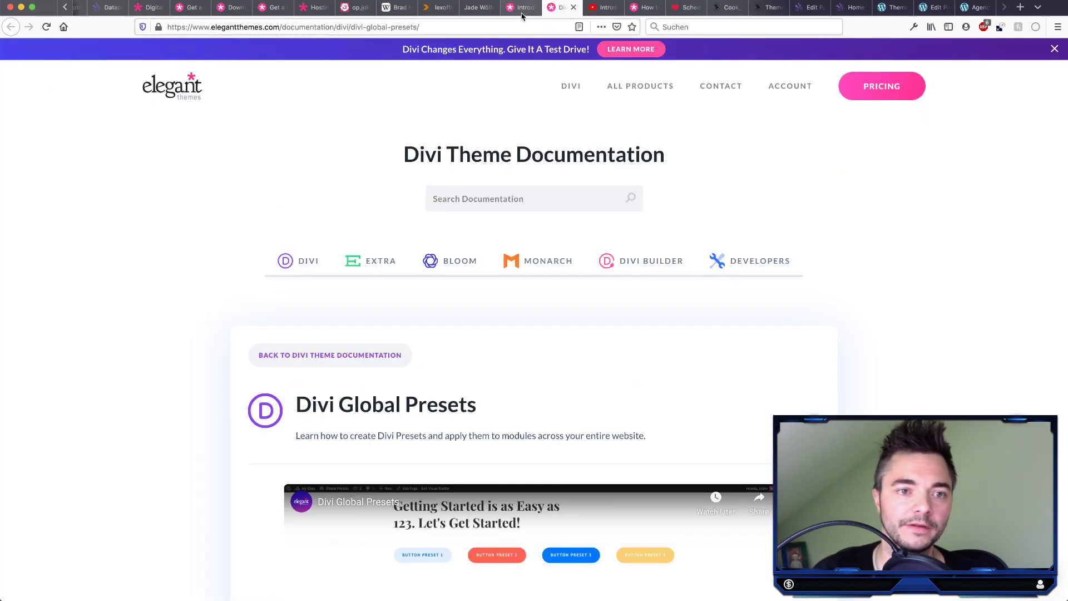
{"action": "left_click", "coordinate": [296, 29]}
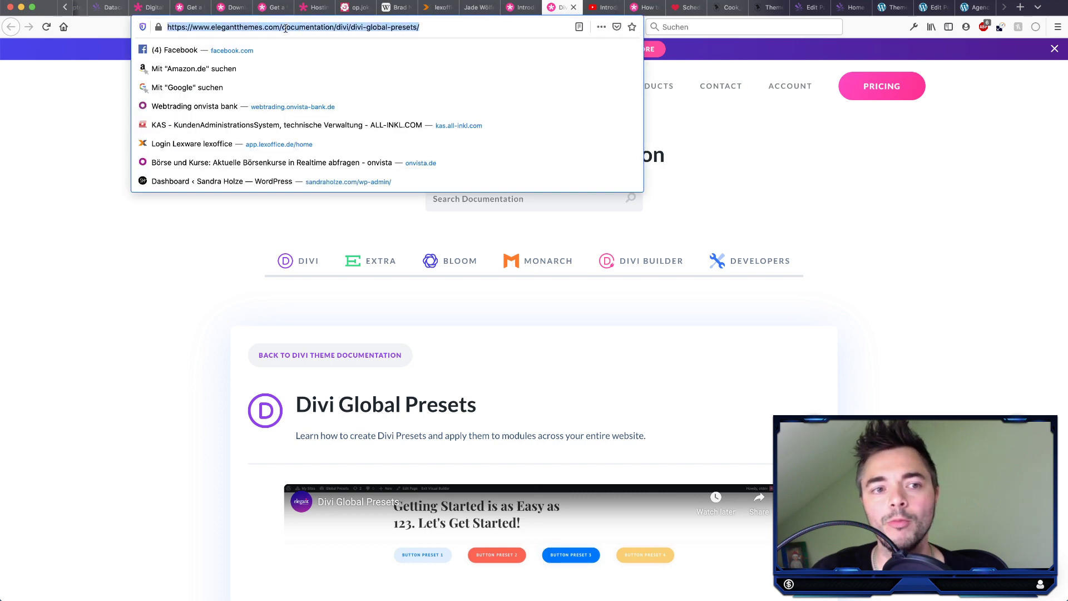
{"action": "left_click", "coordinate": [286, 29]}
{"action": "left_click_drag", "start_coordinate": [283, 29], "coordinate": [423, 29]}
{"action": "key", "text": "ctrl+shift+Tab"}
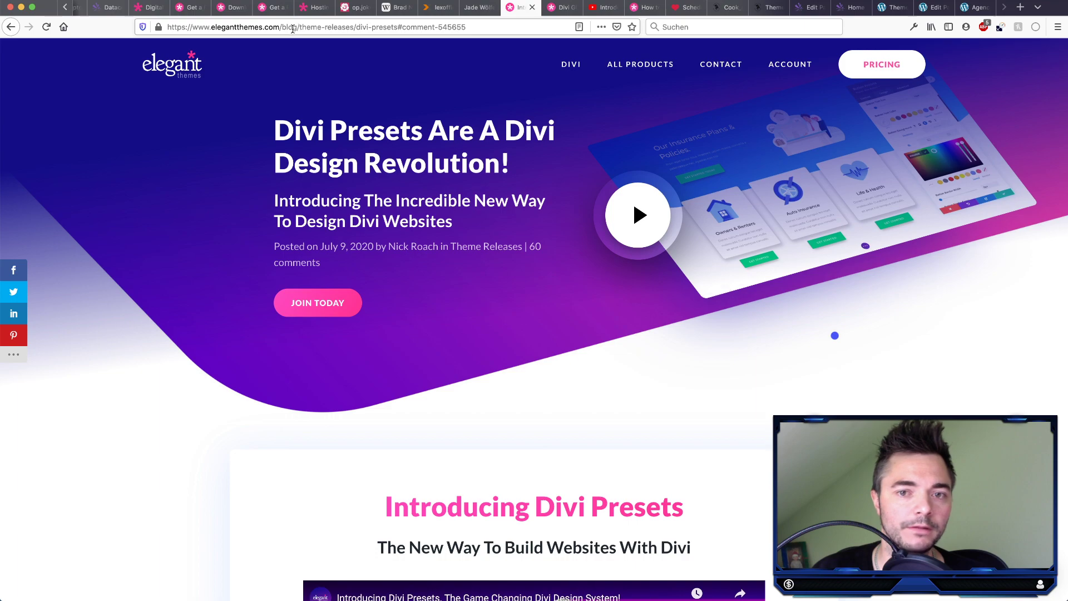
Step: Open the Elegant Themes blog from the article's footer, and open the post "Introducing The Incredible New Way To Design Divi Websites"
{"action": "scroll", "coordinate": [584, 111], "scroll_direction": "down", "scroll_amount": 7}
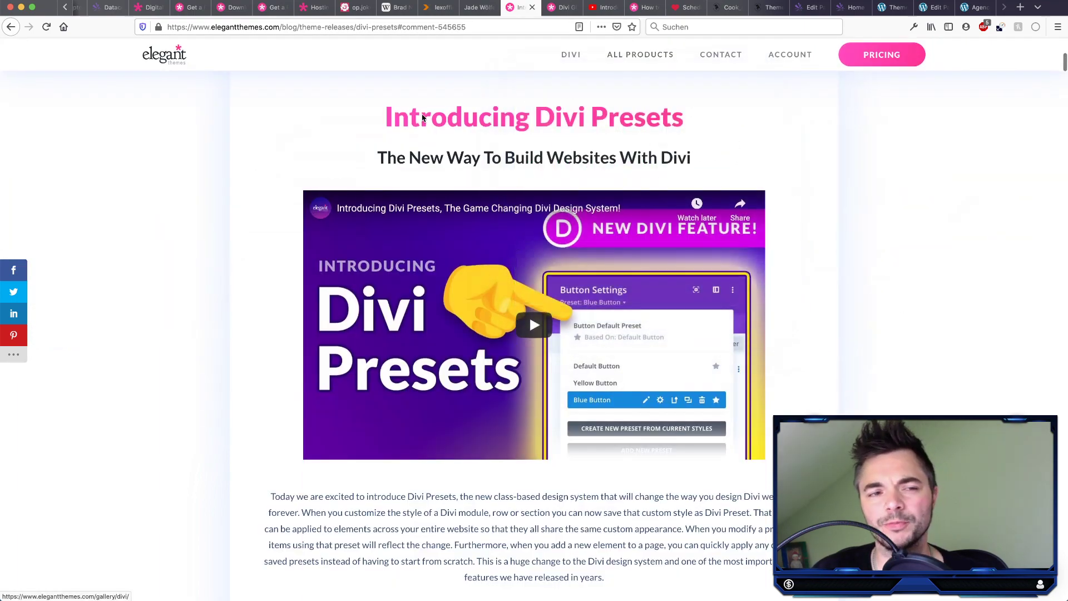
{"action": "scroll", "coordinate": [420, 116], "scroll_direction": "down", "scroll_amount": 20}
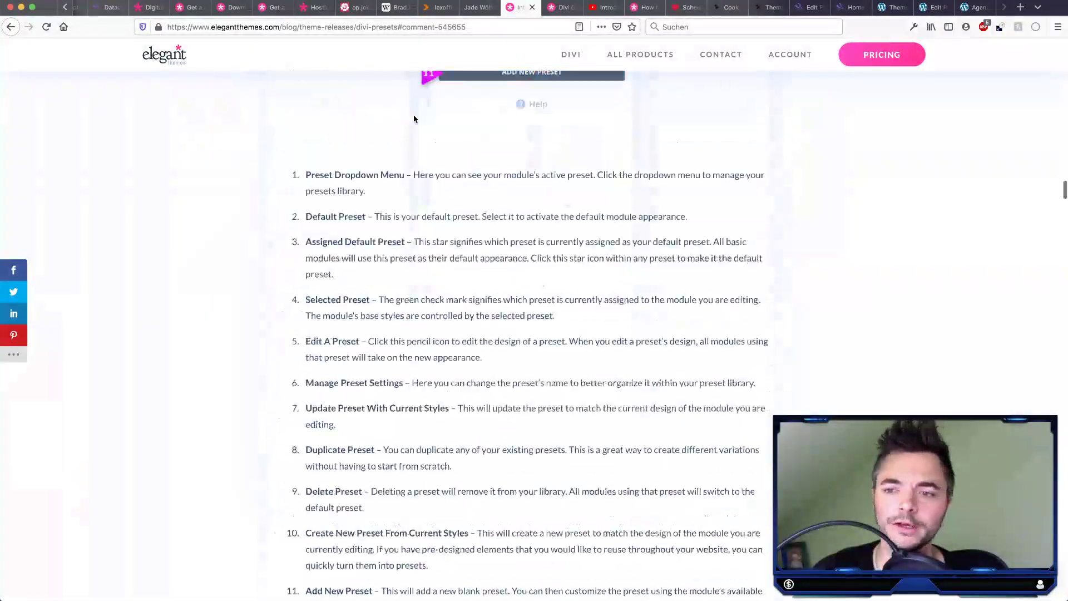
{"action": "scroll", "coordinate": [414, 118], "scroll_direction": "down", "scroll_amount": 20}
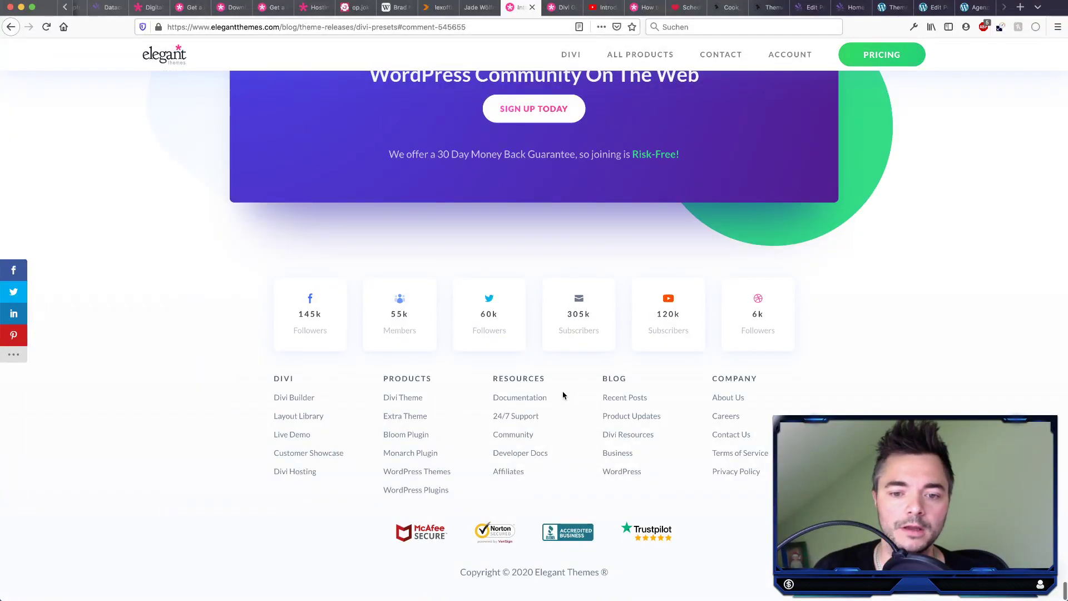
{"action": "left_click", "coordinate": [614, 377]}
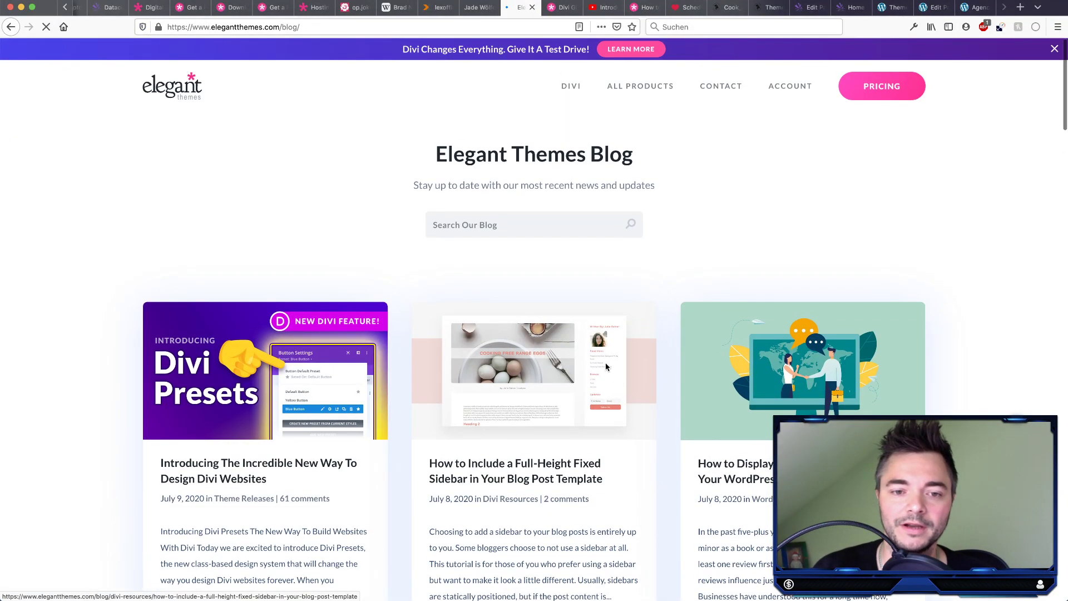
{"action": "scroll", "coordinate": [303, 293], "scroll_direction": "down", "scroll_amount": 3}
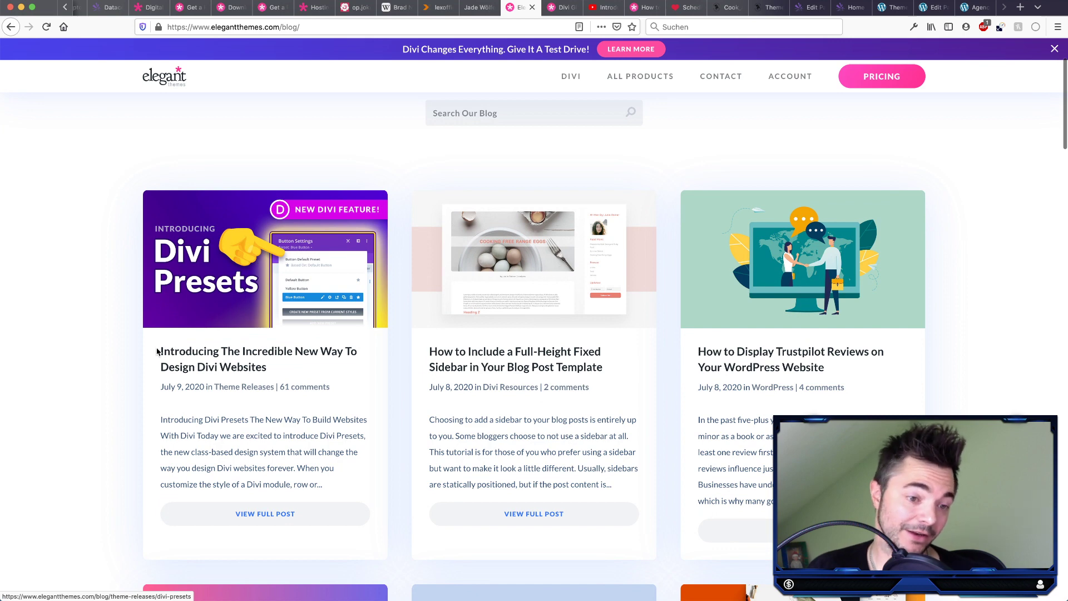
{"action": "left_click_drag", "start_coordinate": [158, 351], "coordinate": [287, 373]}
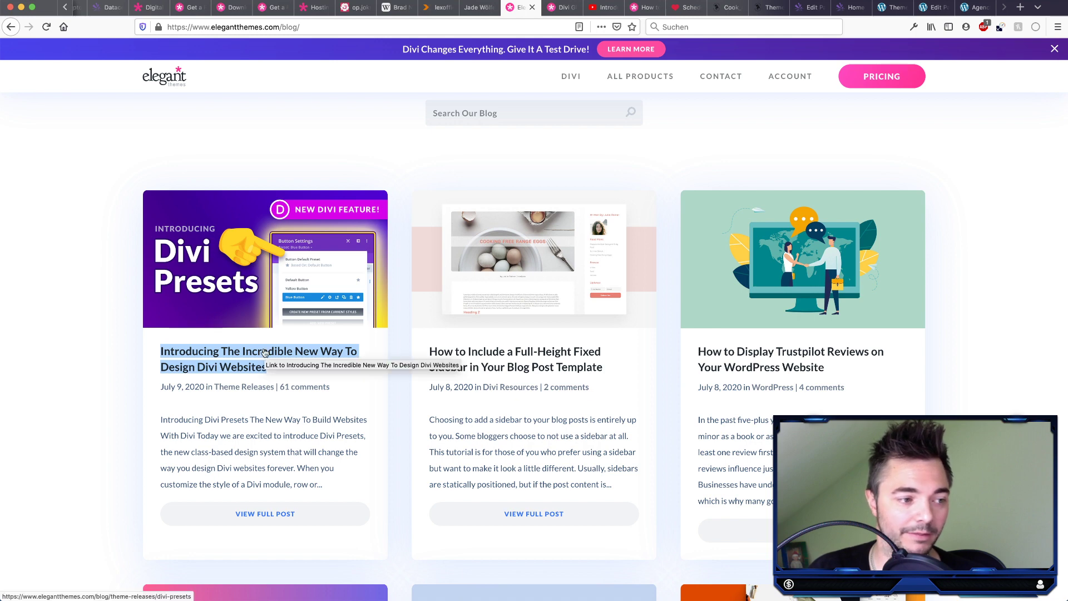
{"action": "left_click", "coordinate": [264, 353]}
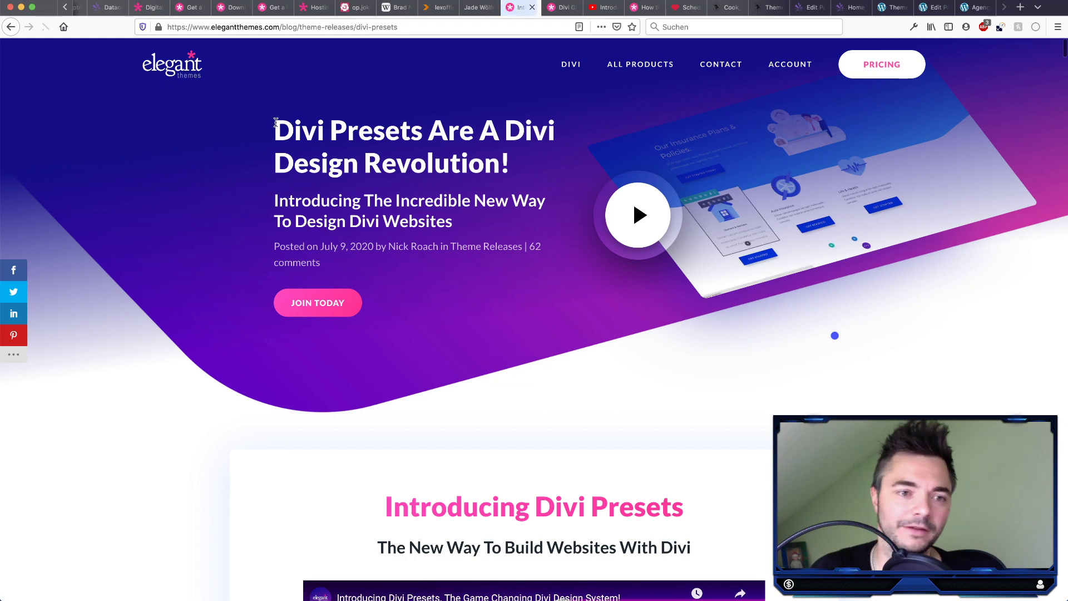
Step: Highlight the headline "Divi Presets Are A Divi Design Revolution!" and skim the article's explanation of presets
{"action": "left_click_drag", "start_coordinate": [275, 129], "coordinate": [528, 163]}
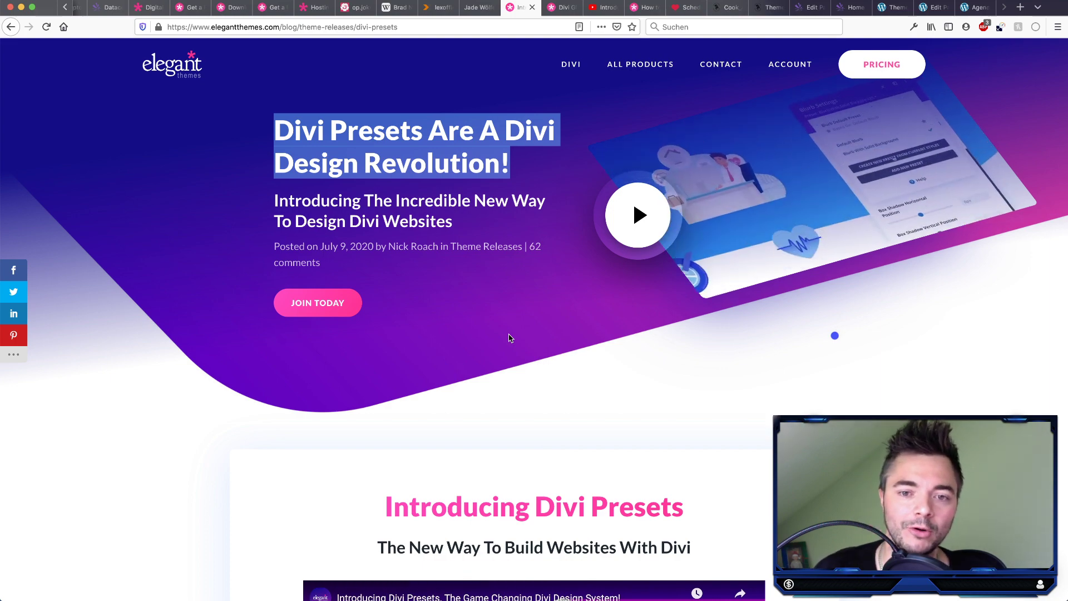
{"action": "scroll", "coordinate": [412, 215], "scroll_direction": "down", "scroll_amount": 10}
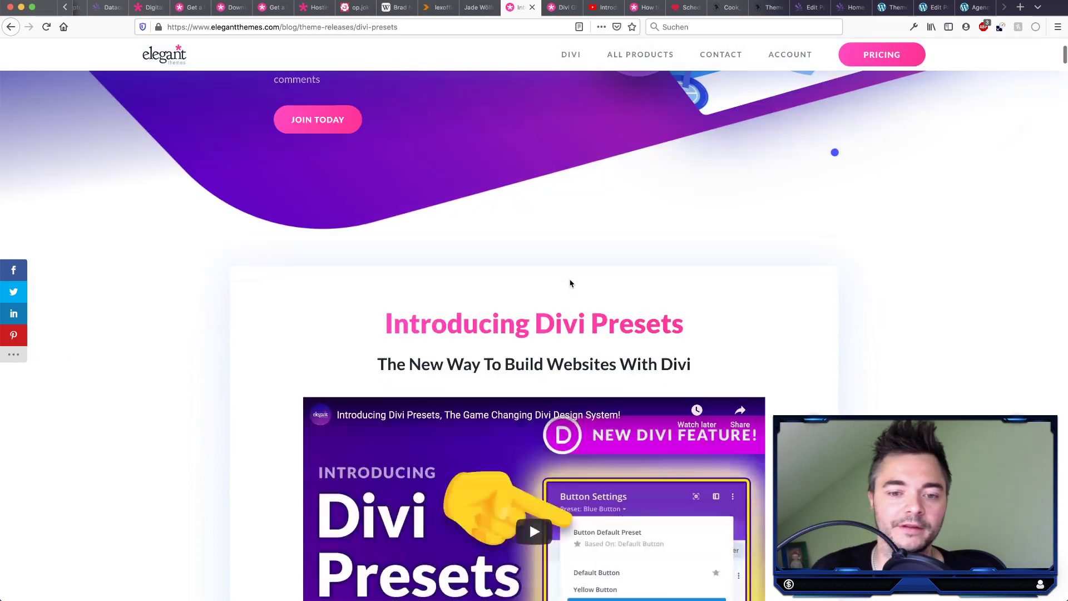
{"action": "scroll", "coordinate": [570, 283], "scroll_direction": "down", "scroll_amount": 12}
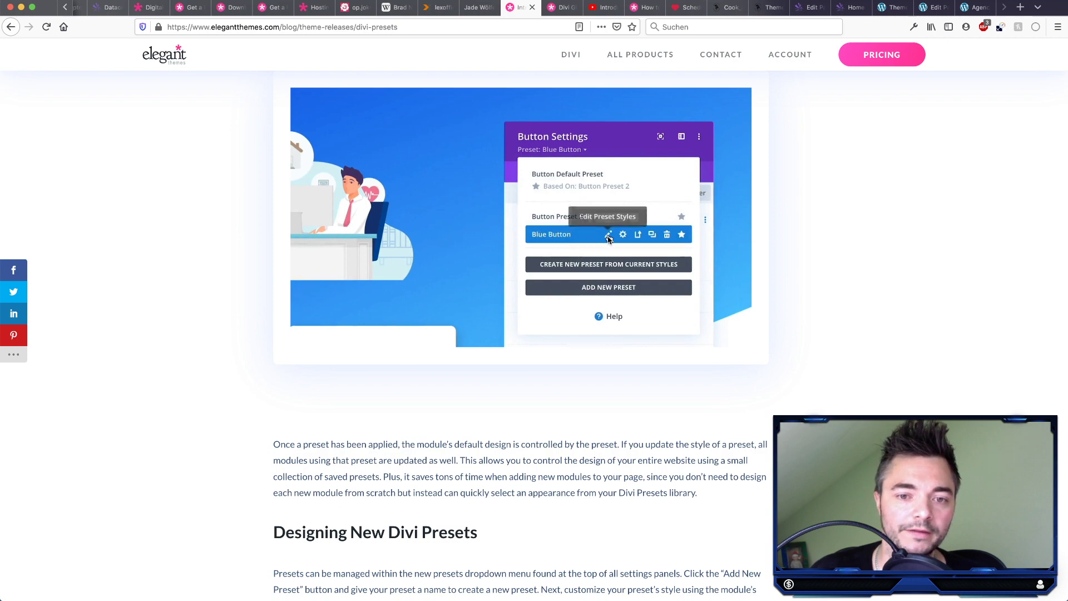
{"action": "scroll", "coordinate": [486, 282], "scroll_direction": "down", "scroll_amount": 3}
{"action": "scroll", "coordinate": [495, 271], "scroll_direction": "up", "scroll_amount": 10}
{"action": "scroll", "coordinate": [494, 272], "scroll_direction": "up", "scroll_amount": 3}
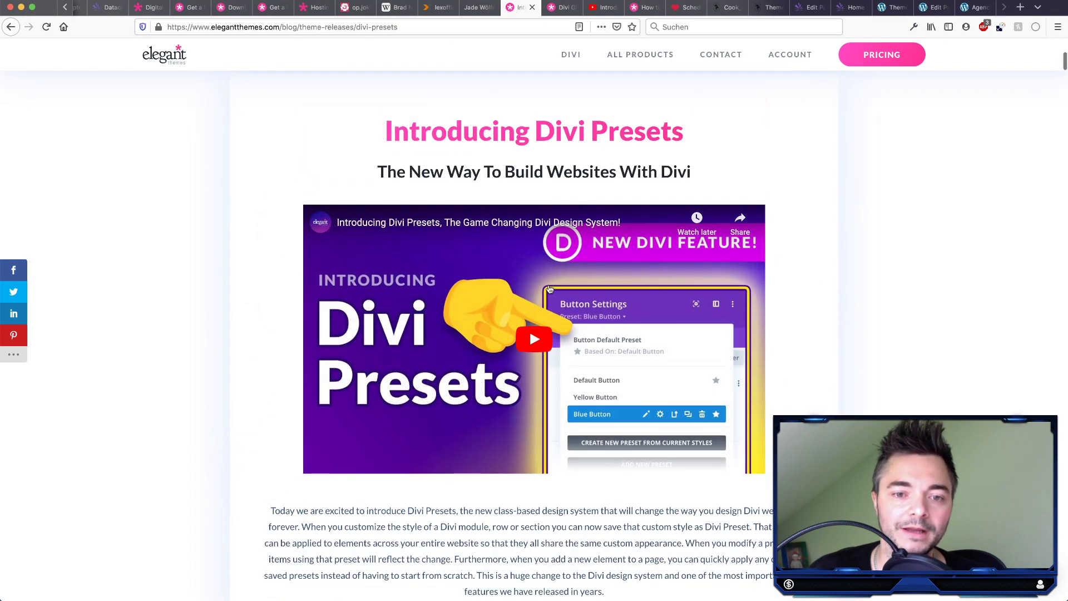
Step: Switch to the Agency Layout test page and inspect the lock icon of the Safe And Secure blurb
{"action": "left_click", "coordinate": [985, 6]}
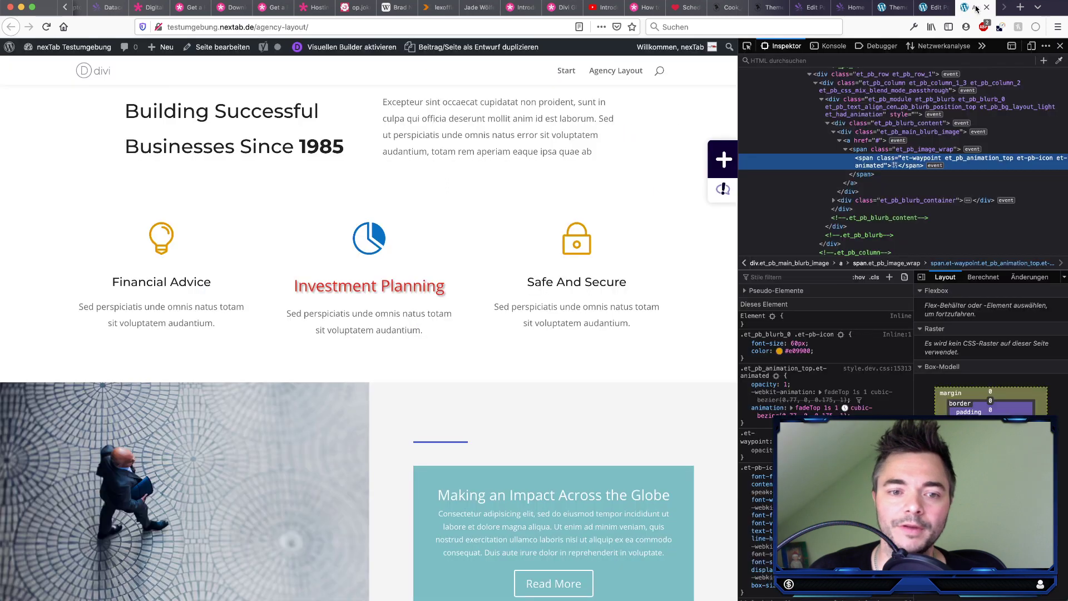
{"action": "scroll", "coordinate": [483, 381], "scroll_direction": "up", "scroll_amount": 2}
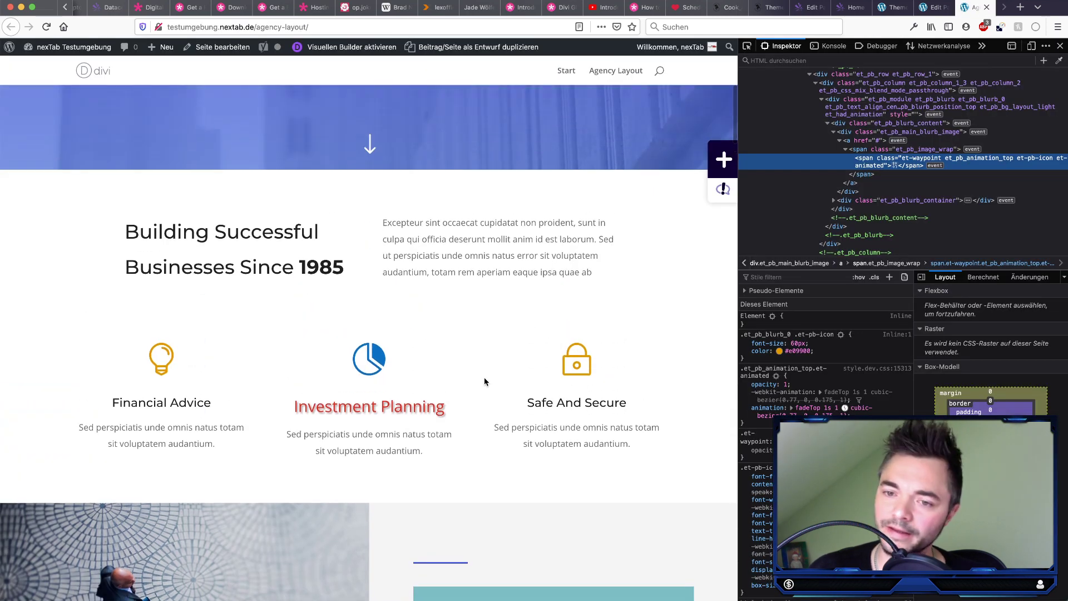
{"action": "right_click", "coordinate": [583, 364]}
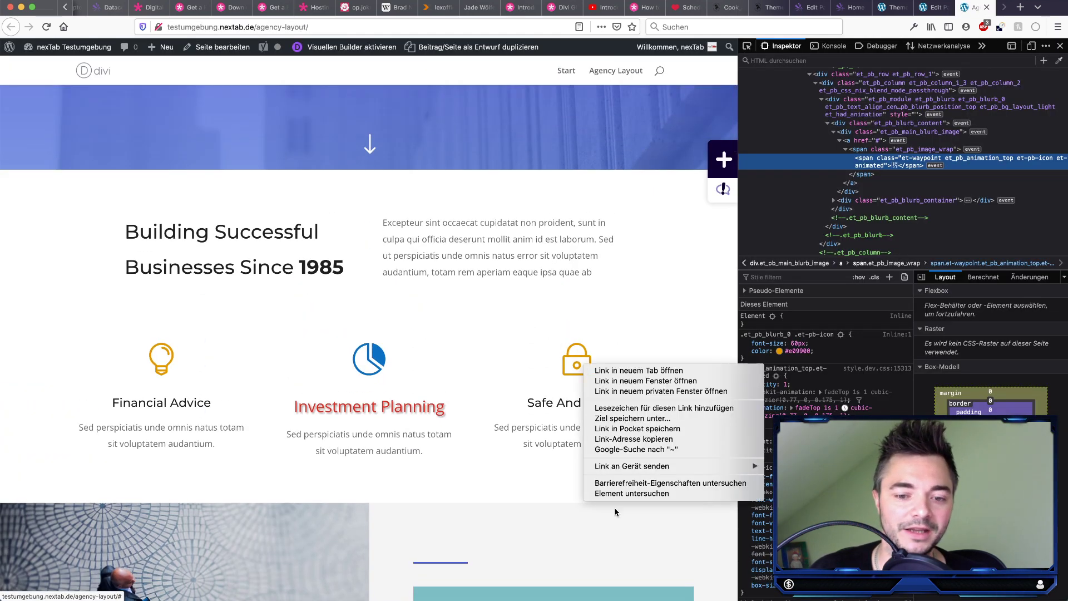
{"action": "left_click", "coordinate": [617, 493]}
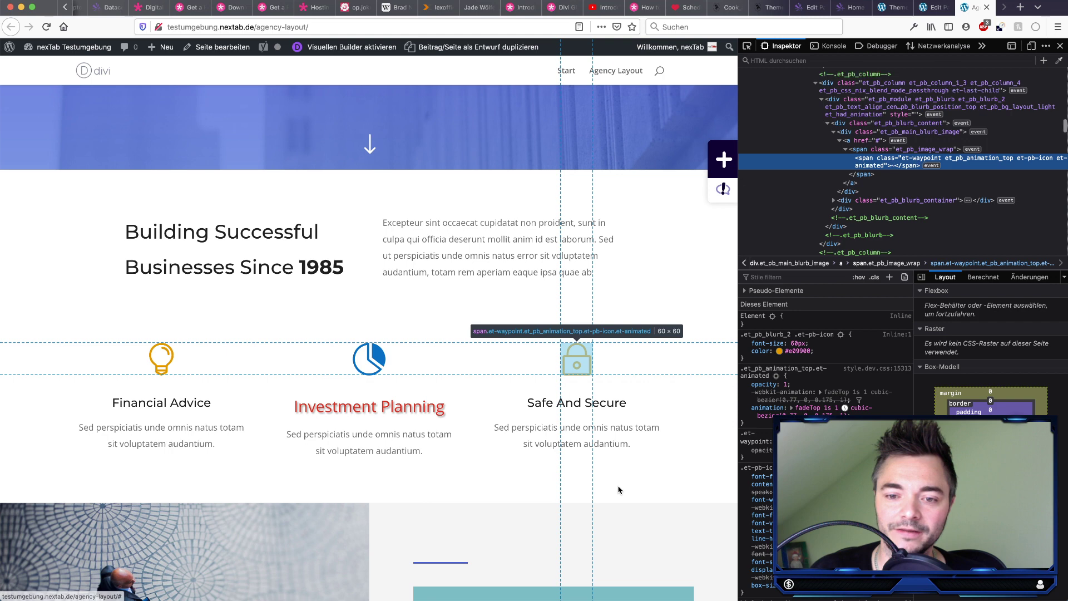
Step: Try changing the lock icon's CSS selector to .et_pb_blurb_orange_blurb .et-pb-icon, and reload the page to discard the edit
{"action": "left_click", "coordinate": [767, 335]}
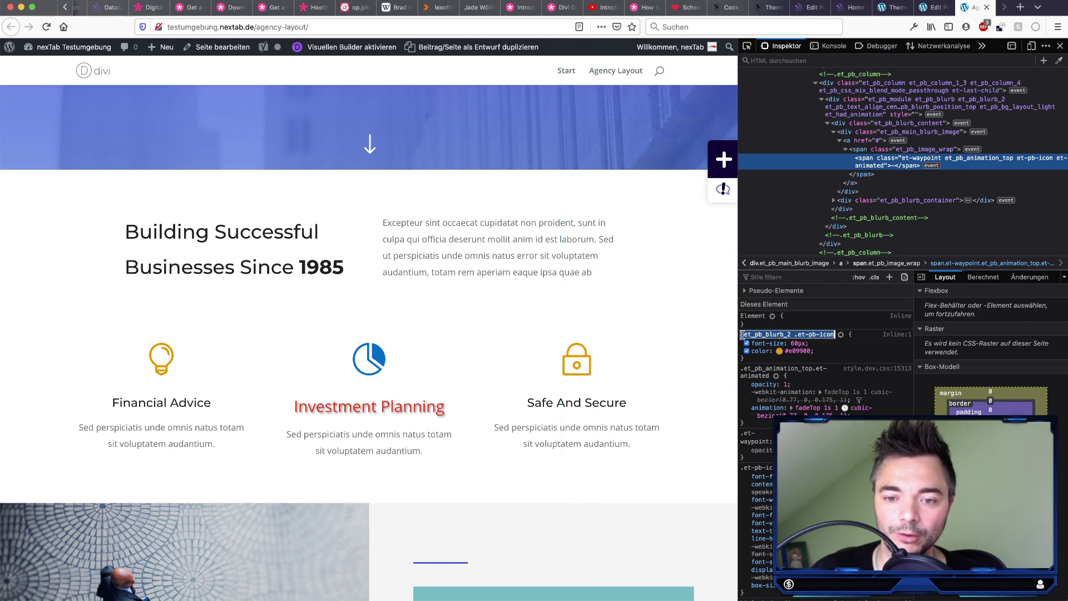
{"action": "left_click", "coordinate": [783, 335]}
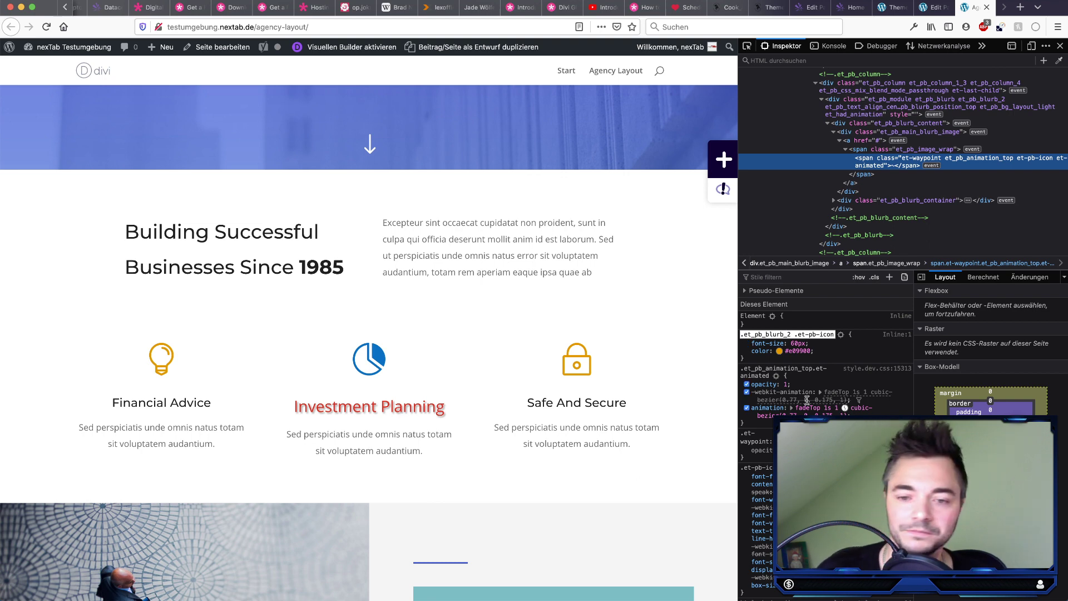
{"action": "key", "text": "shift+Right"}
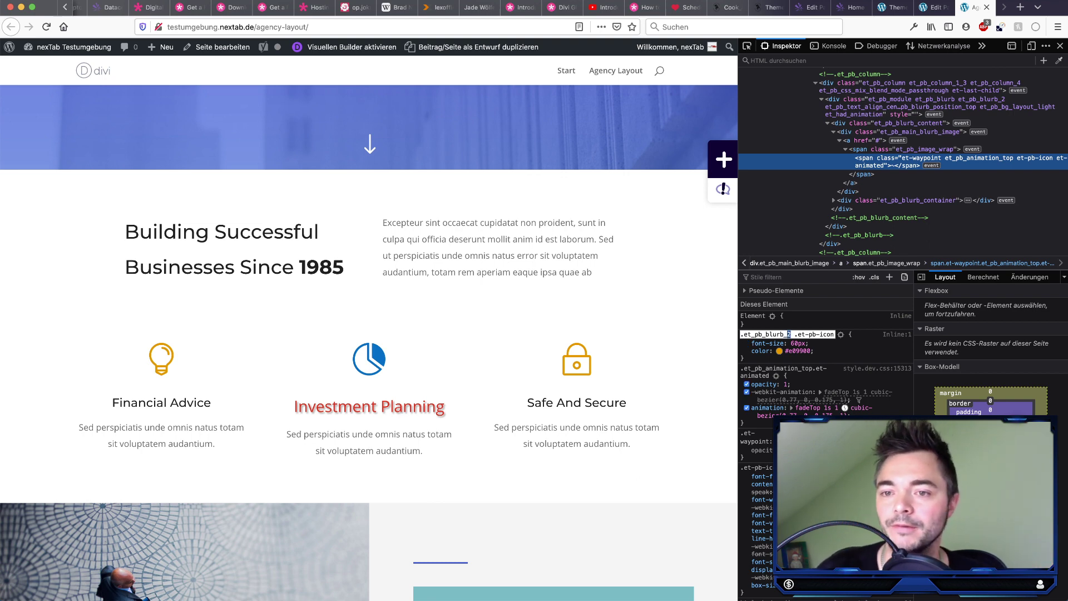
{"action": "type", "text": "orange_blurb"}
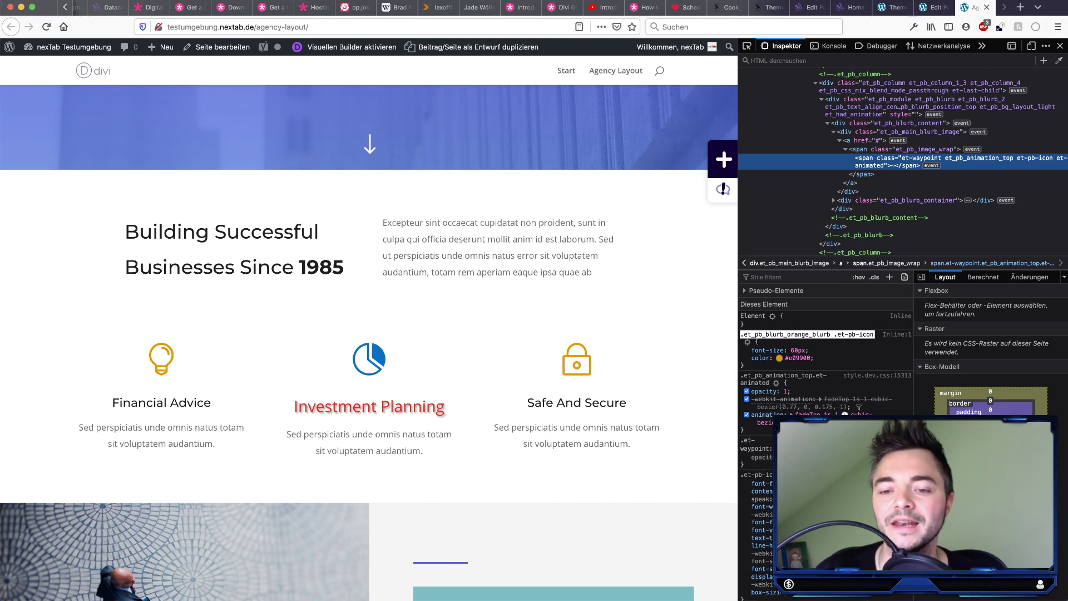
{"action": "key", "text": "Return"}
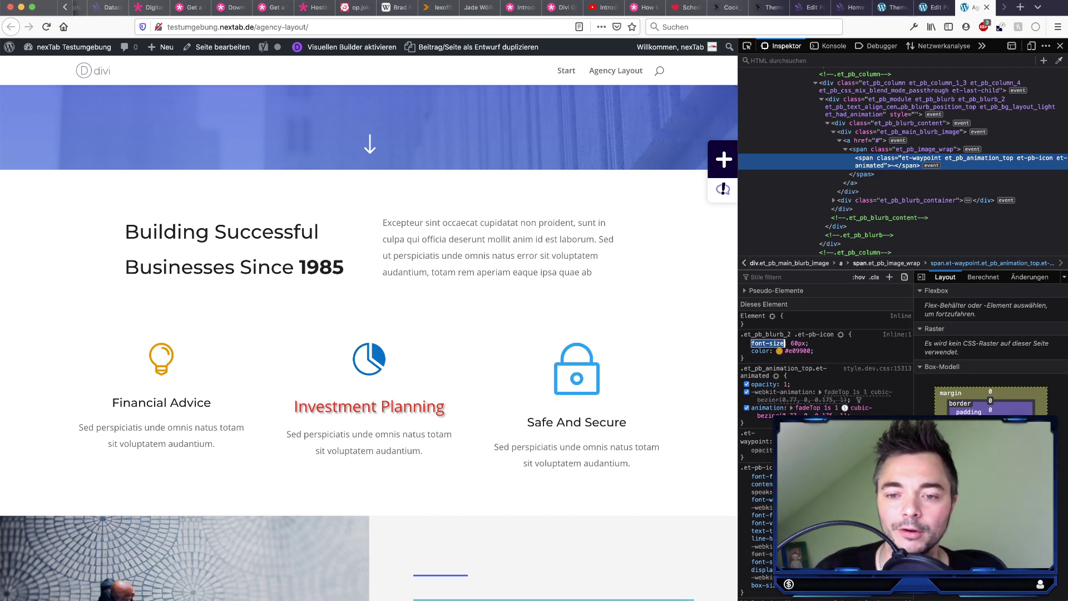
{"action": "left_click", "coordinate": [769, 334]}
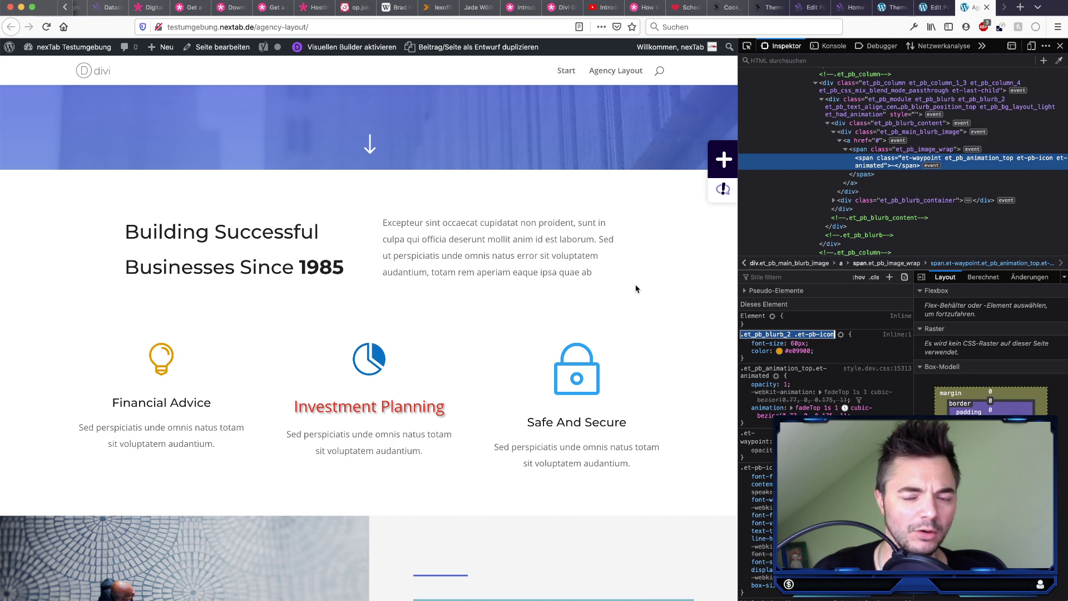
{"action": "key", "text": "super+r"}
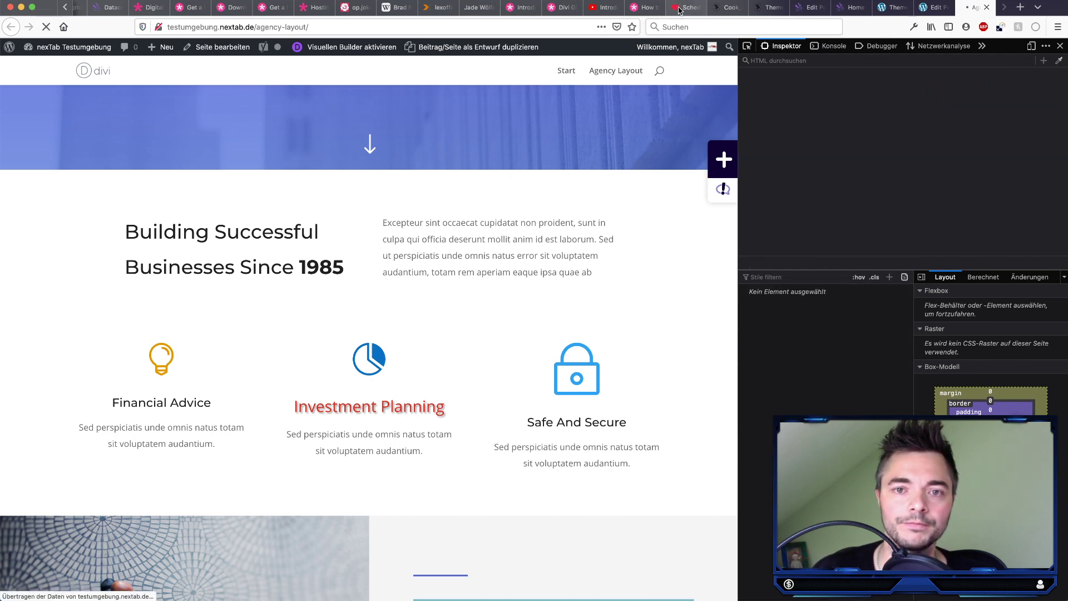
Step: Skim the module styling instructions in the full-height fixed sidebar tutorial for blog post templates
{"action": "left_click", "coordinate": [641, 7]}
{"action": "scroll", "coordinate": [448, 395], "scroll_direction": "down", "scroll_amount": 15}
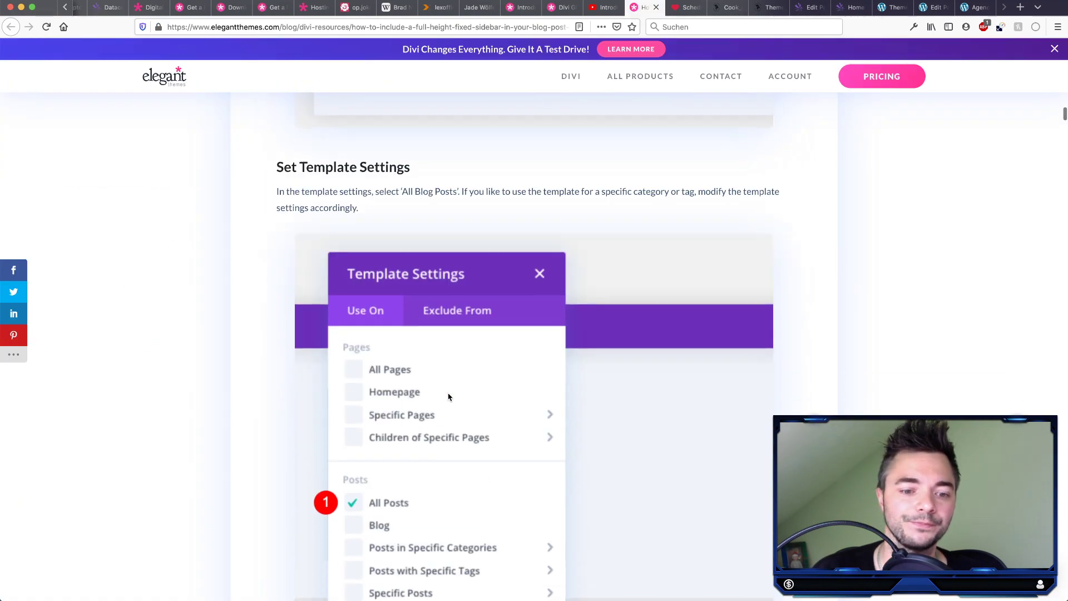
{"action": "scroll", "coordinate": [457, 429], "scroll_direction": "down", "scroll_amount": 20}
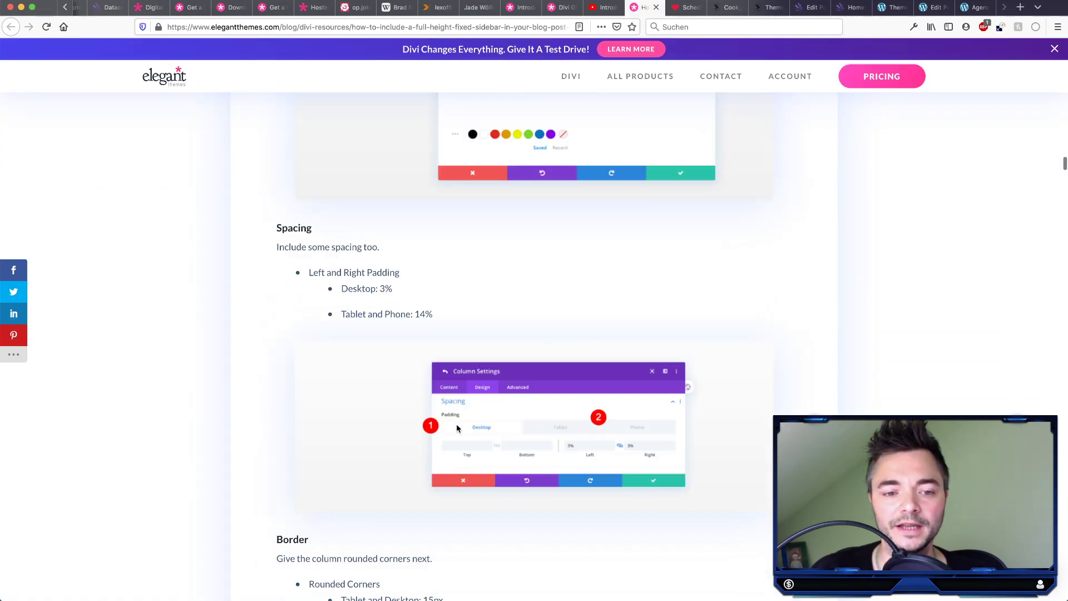
{"action": "scroll", "coordinate": [457, 428], "scroll_direction": "down", "scroll_amount": 20}
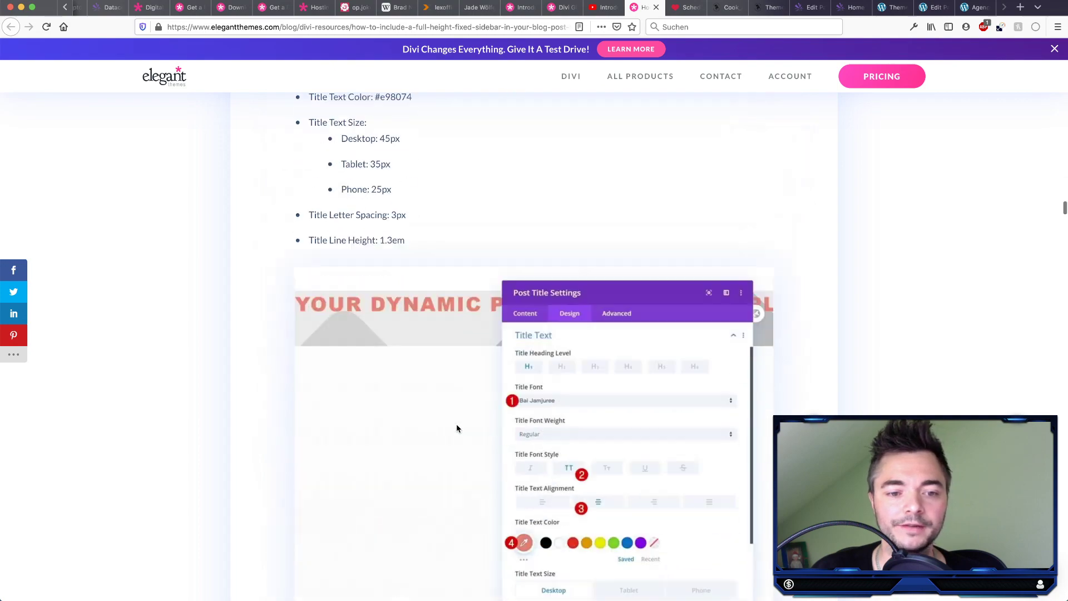
{"action": "scroll", "coordinate": [456, 460], "scroll_direction": "down", "scroll_amount": 20}
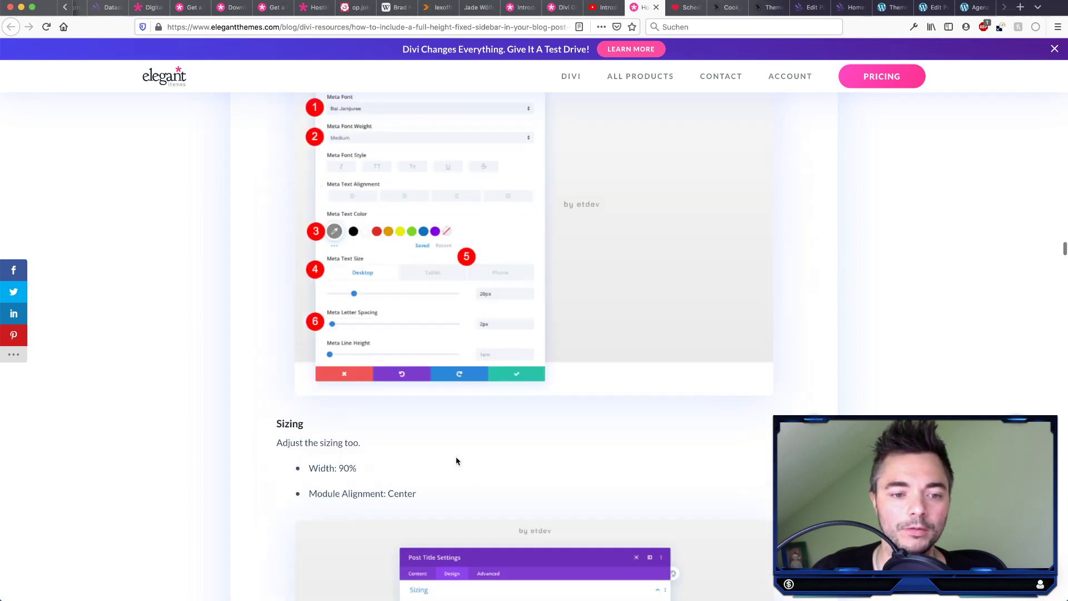
{"action": "scroll", "coordinate": [456, 459], "scroll_direction": "down", "scroll_amount": 5}
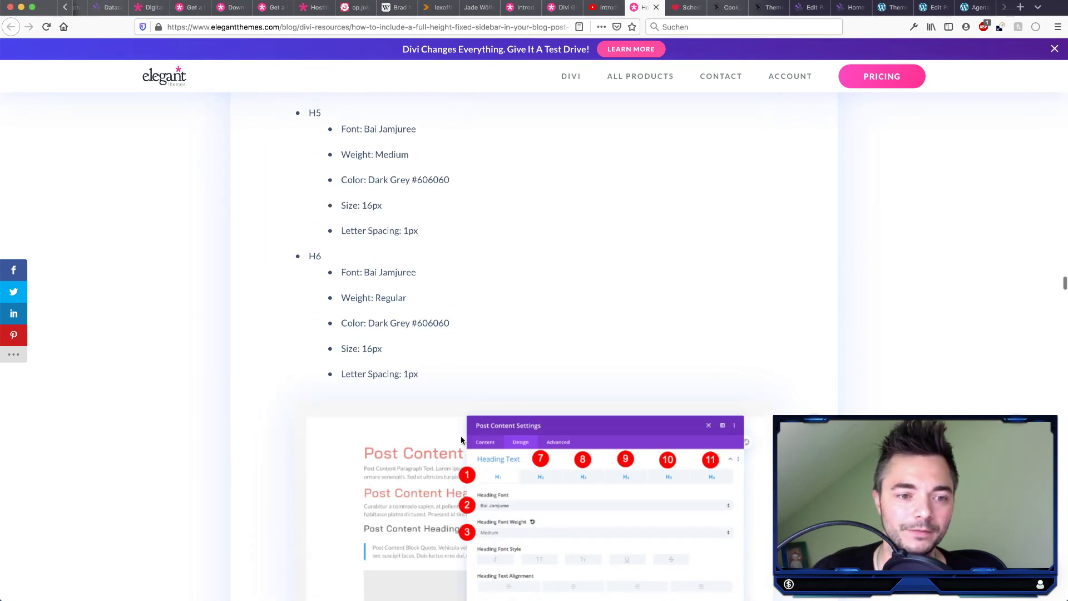
{"action": "scroll", "coordinate": [461, 436], "scroll_direction": "up", "scroll_amount": 20}
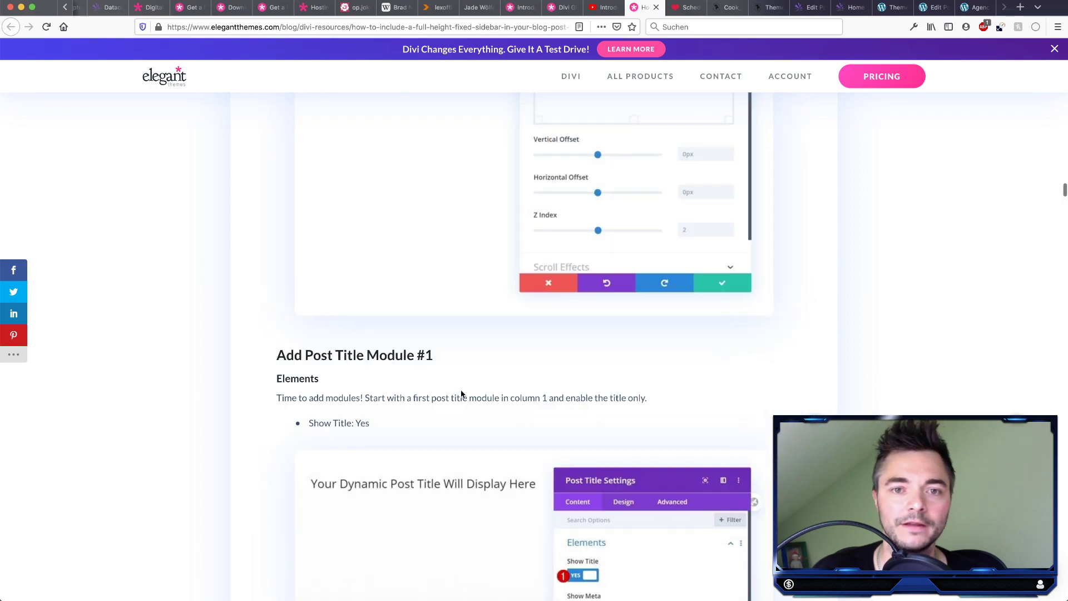
Step: Return to the Introducing Divi Presets article and highlight part of the first reader comment about Divi's efficiency tools
{"action": "left_click", "coordinate": [551, 8]}
{"action": "left_click", "coordinate": [523, 8]}
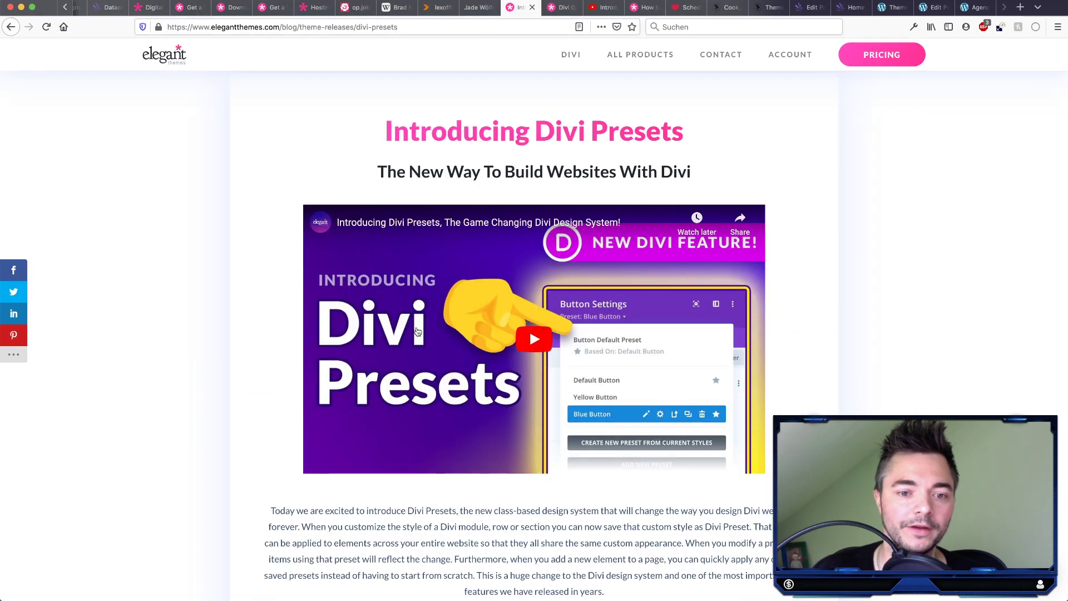
{"action": "scroll", "coordinate": [416, 327], "scroll_direction": "down", "scroll_amount": 10}
{"action": "scroll", "coordinate": [416, 327], "scroll_direction": "down", "scroll_amount": 20}
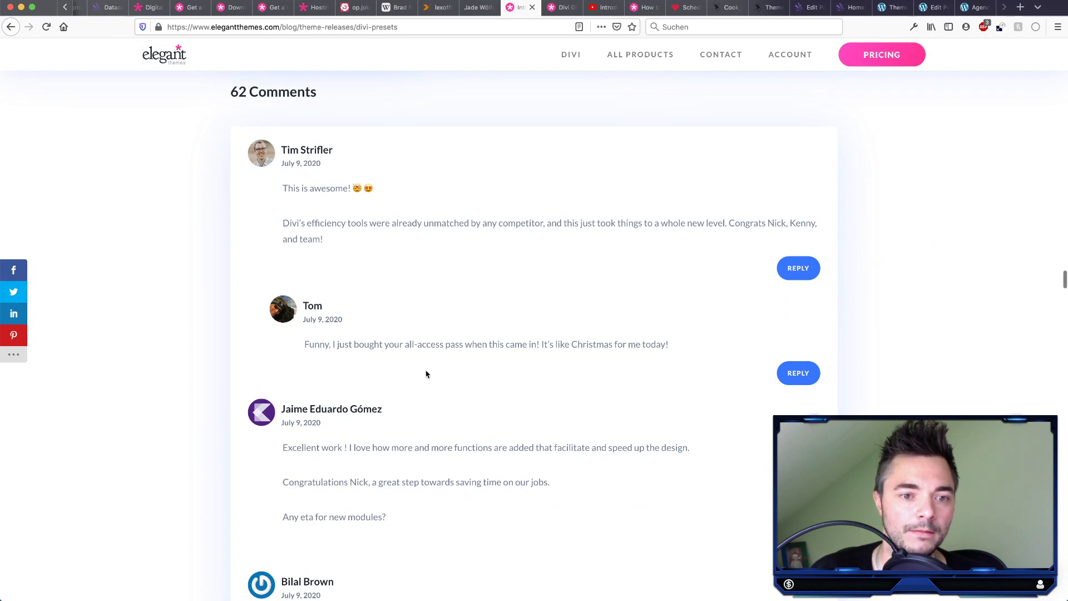
{"action": "scroll", "coordinate": [427, 374], "scroll_direction": "up", "scroll_amount": 2}
{"action": "left_click_drag", "start_coordinate": [341, 271], "coordinate": [396, 268]}
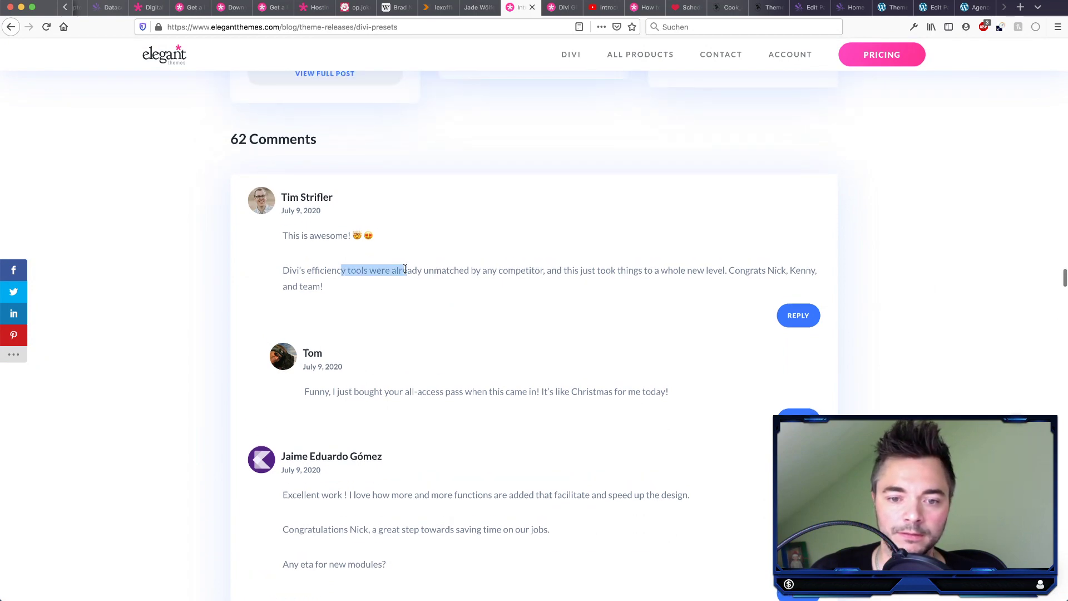
Step: Read through the reader comments on Divi Presets, including the questions about exporting and importing presets and the replies calling it a huge improvement
{"action": "scroll", "coordinate": [419, 389], "scroll_direction": "down", "scroll_amount": 15}
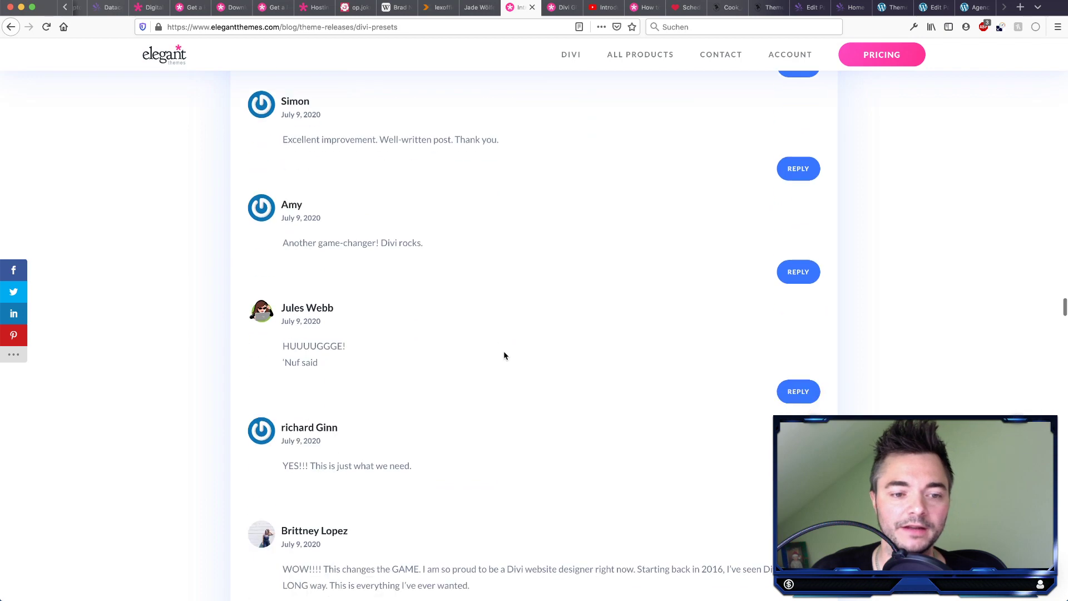
{"action": "scroll", "coordinate": [489, 344], "scroll_direction": "down", "scroll_amount": 12}
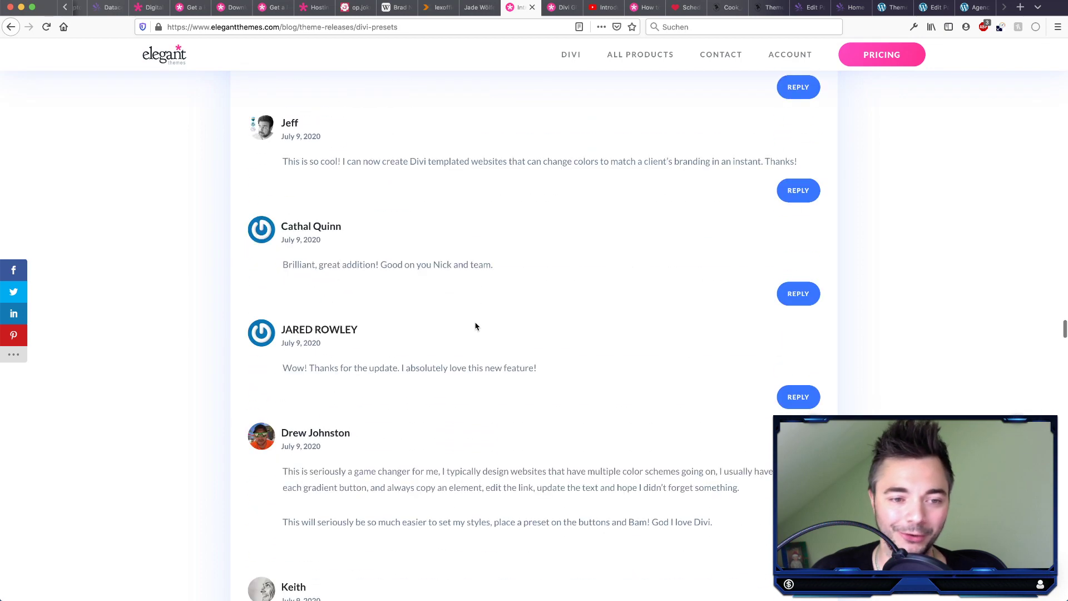
{"action": "scroll", "coordinate": [478, 334], "scroll_direction": "down", "scroll_amount": 9}
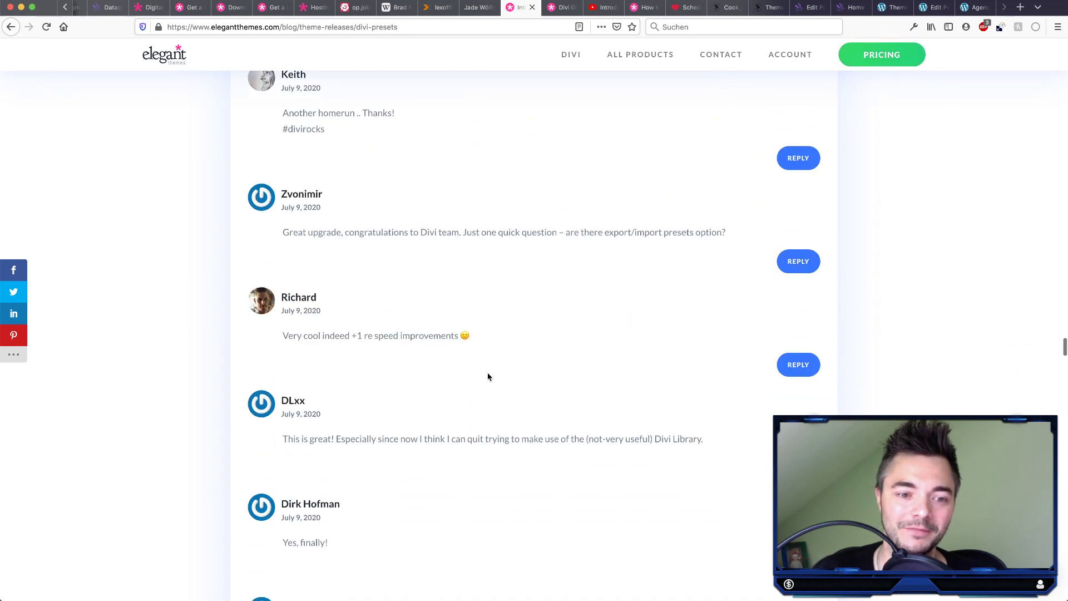
{"action": "scroll", "coordinate": [487, 377], "scroll_direction": "down", "scroll_amount": 10}
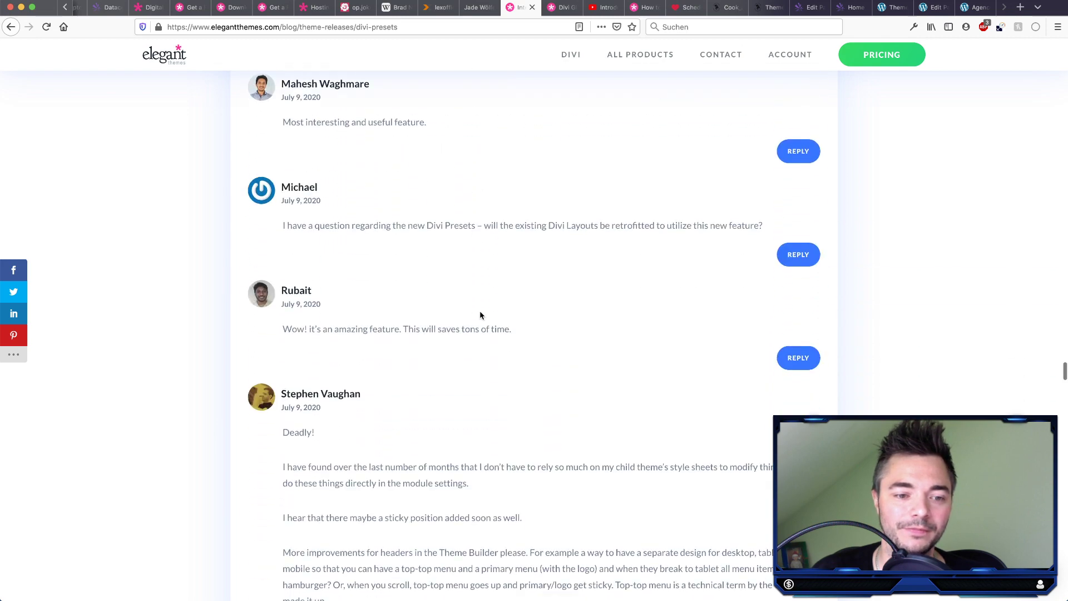
{"action": "scroll", "coordinate": [481, 315], "scroll_direction": "down", "scroll_amount": 9}
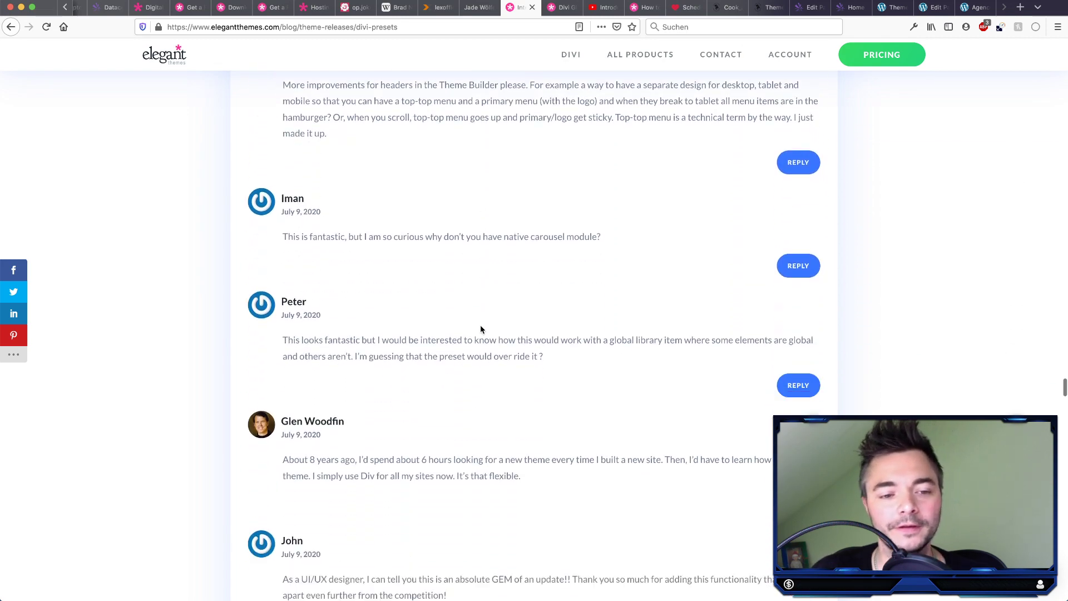
{"action": "scroll", "coordinate": [481, 330], "scroll_direction": "down", "scroll_amount": 7}
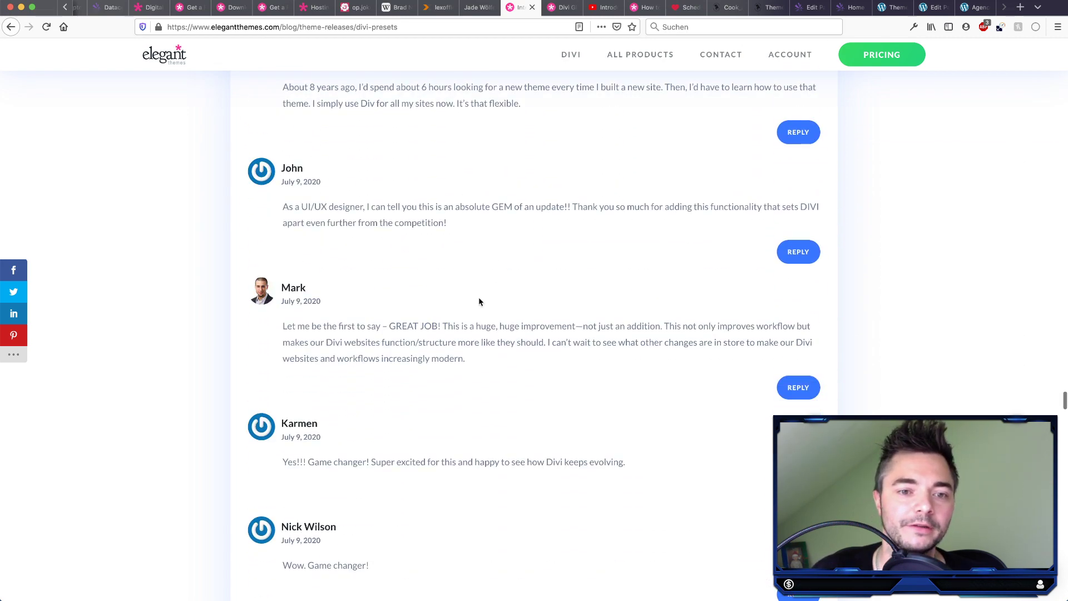
{"action": "scroll", "coordinate": [478, 245], "scroll_direction": "down", "scroll_amount": 7}
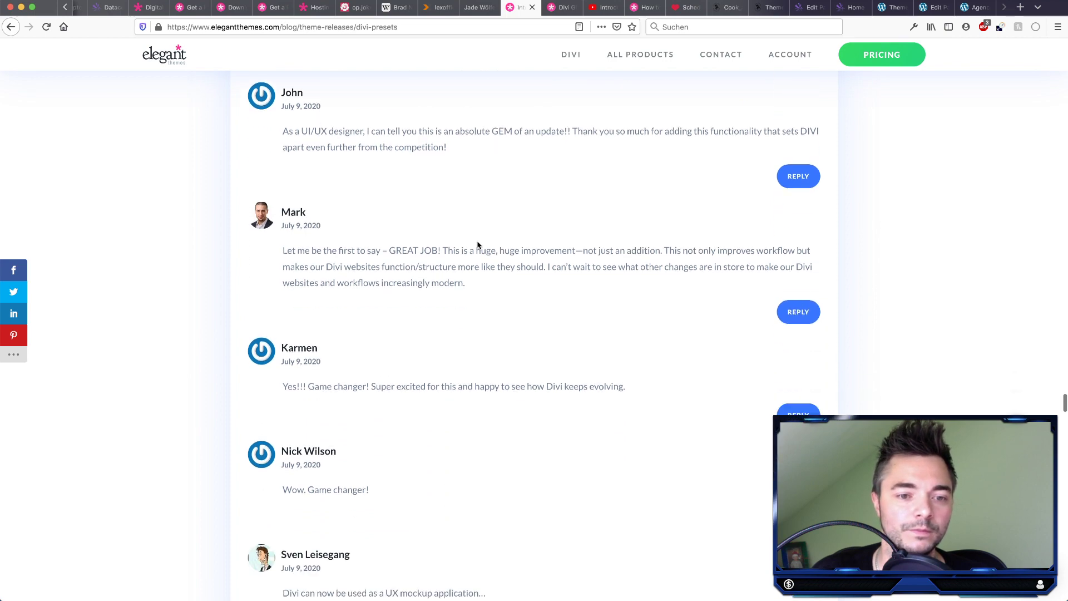
{"action": "left_click_drag", "start_coordinate": [366, 236], "coordinate": [519, 236]}
{"action": "scroll", "coordinate": [489, 271], "scroll_direction": "down", "scroll_amount": 4}
{"action": "scroll", "coordinate": [506, 281], "scroll_direction": "down", "scroll_amount": 5}
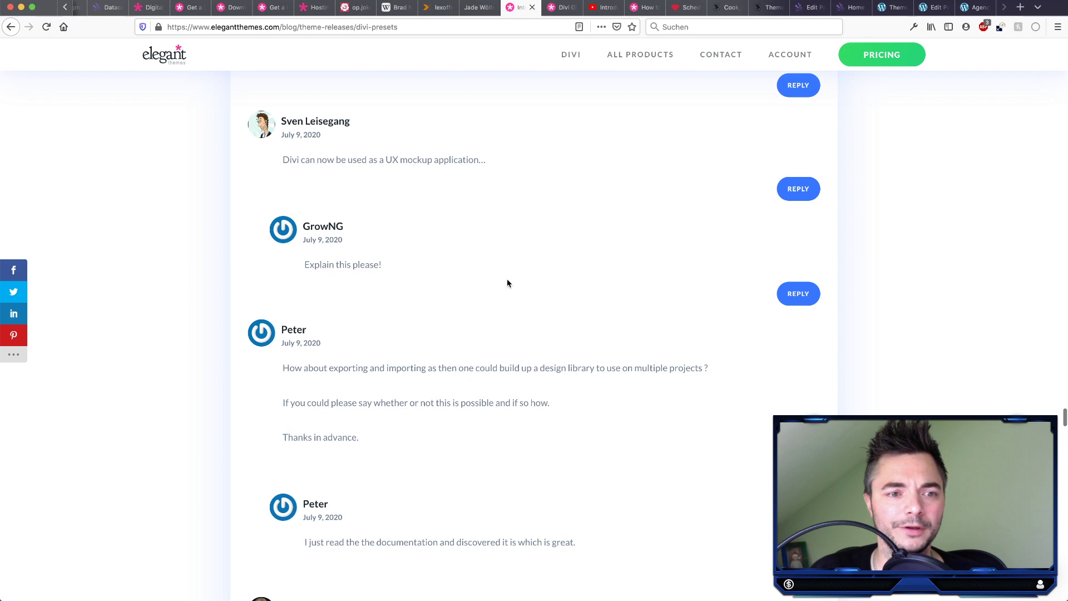
{"action": "scroll", "coordinate": [506, 281], "scroll_direction": "down", "scroll_amount": 3}
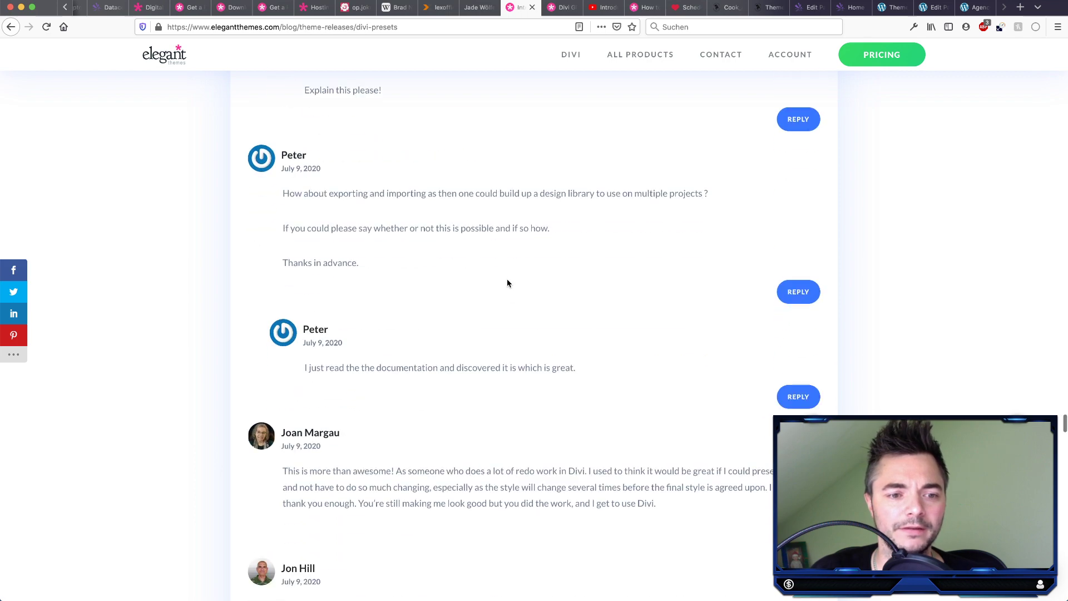
{"action": "scroll", "coordinate": [499, 320], "scroll_direction": "down", "scroll_amount": 3}
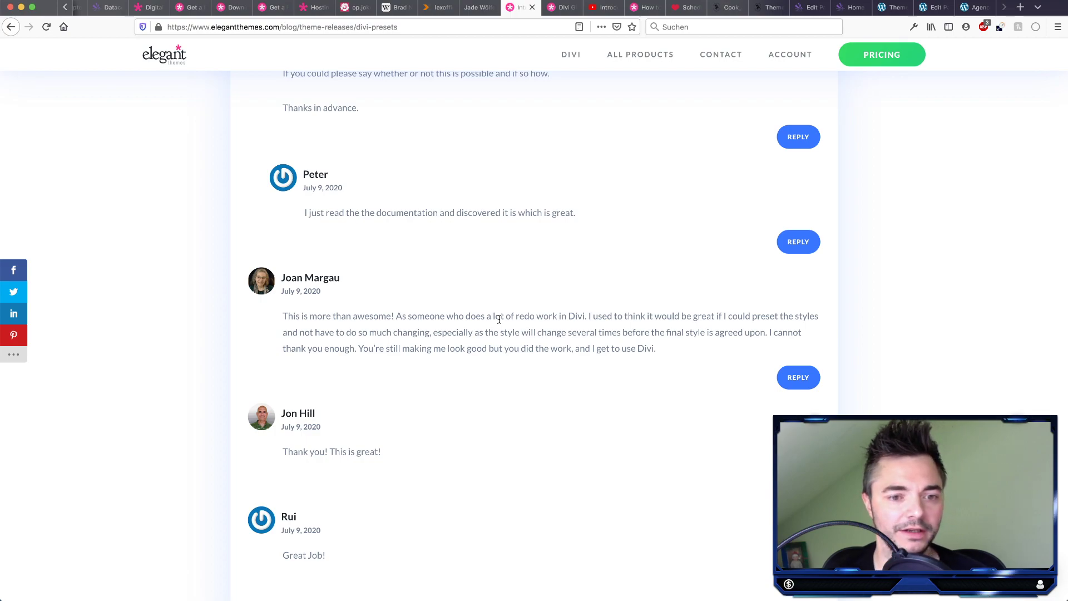
Step: Find the last reader comment on the article and highlight its question about where the CSS that handles the presets will be stored
{"action": "scroll", "coordinate": [499, 320], "scroll_direction": "up", "scroll_amount": 20}
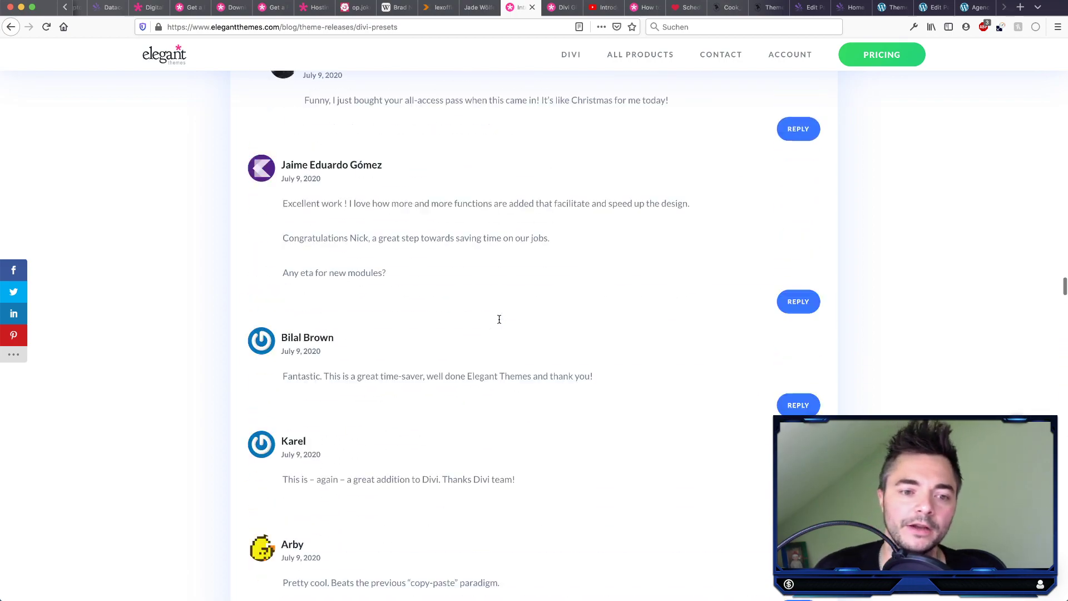
{"action": "scroll", "coordinate": [499, 323], "scroll_direction": "up", "scroll_amount": 10}
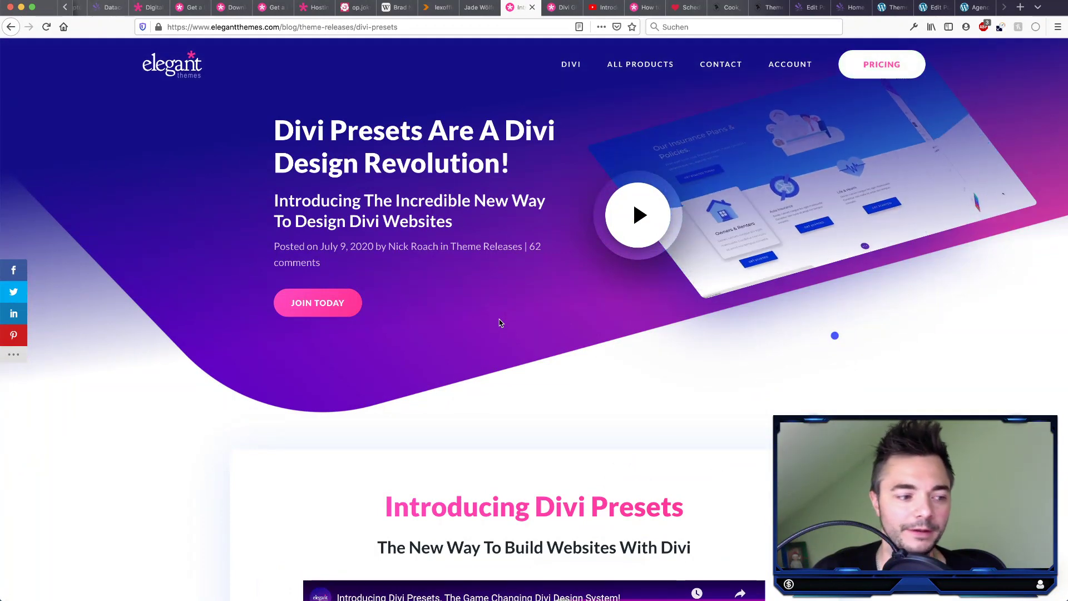
{"action": "scroll", "coordinate": [499, 322], "scroll_direction": "down", "scroll_amount": 1}
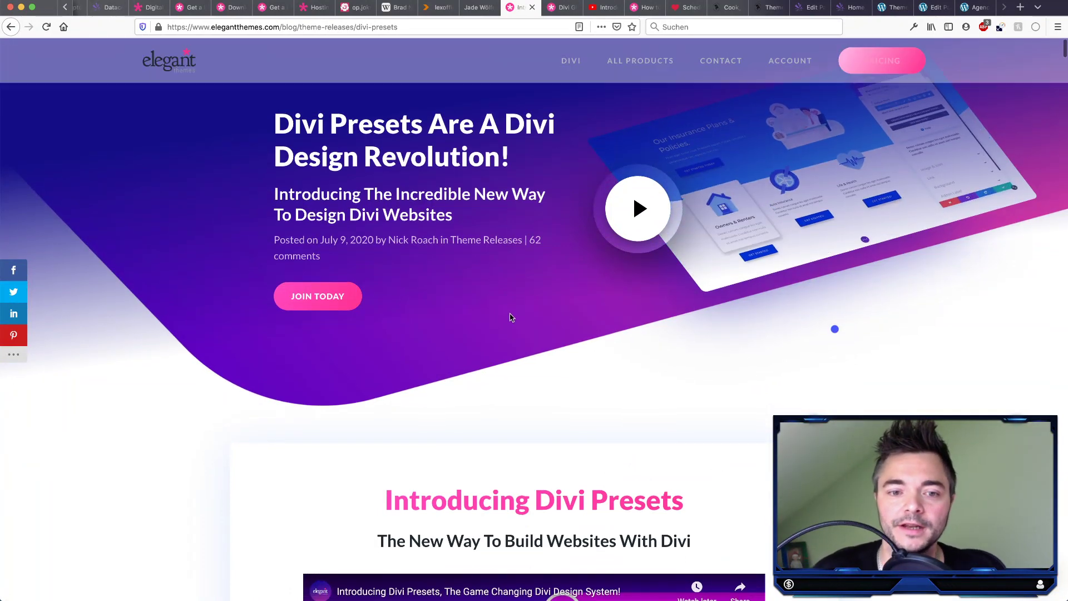
{"action": "scroll", "coordinate": [529, 310], "scroll_direction": "down", "scroll_amount": 3}
{"action": "scroll", "coordinate": [531, 333], "scroll_direction": "down", "scroll_amount": 20}
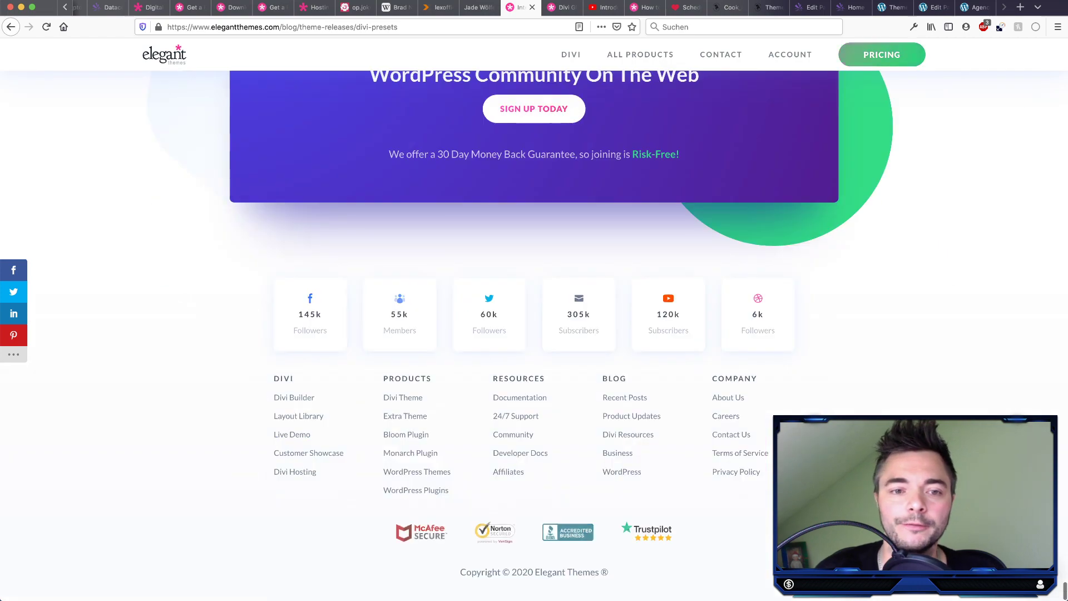
{"action": "scroll", "coordinate": [526, 390], "scroll_direction": "up", "scroll_amount": 15}
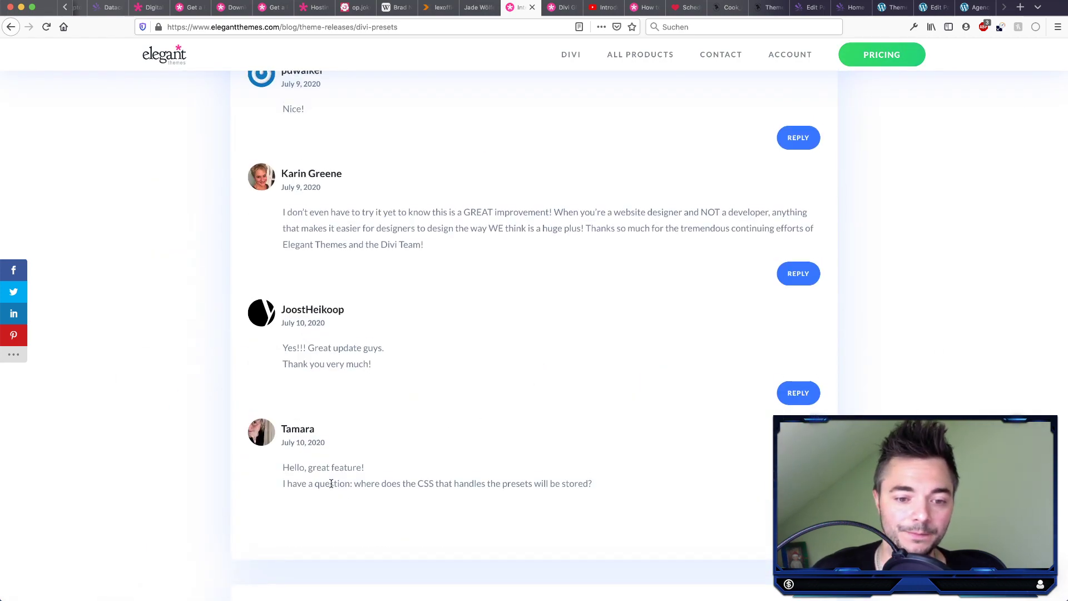
{"action": "left_click_drag", "start_coordinate": [330, 484], "coordinate": [626, 487]}
{"action": "left_click", "coordinate": [311, 486]}
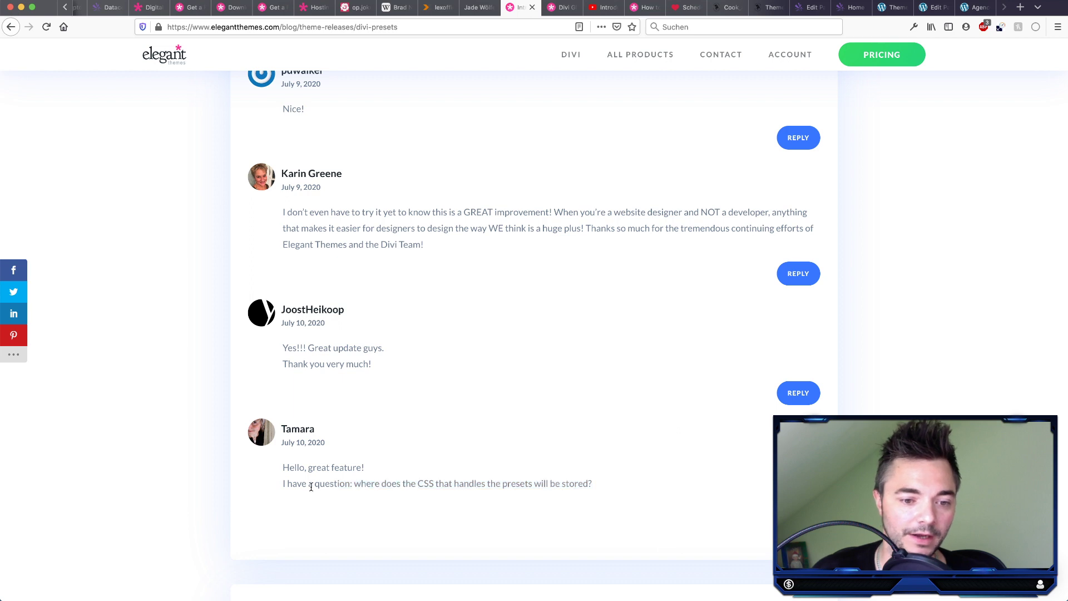
{"action": "left_click_drag", "start_coordinate": [346, 481], "coordinate": [605, 486]}
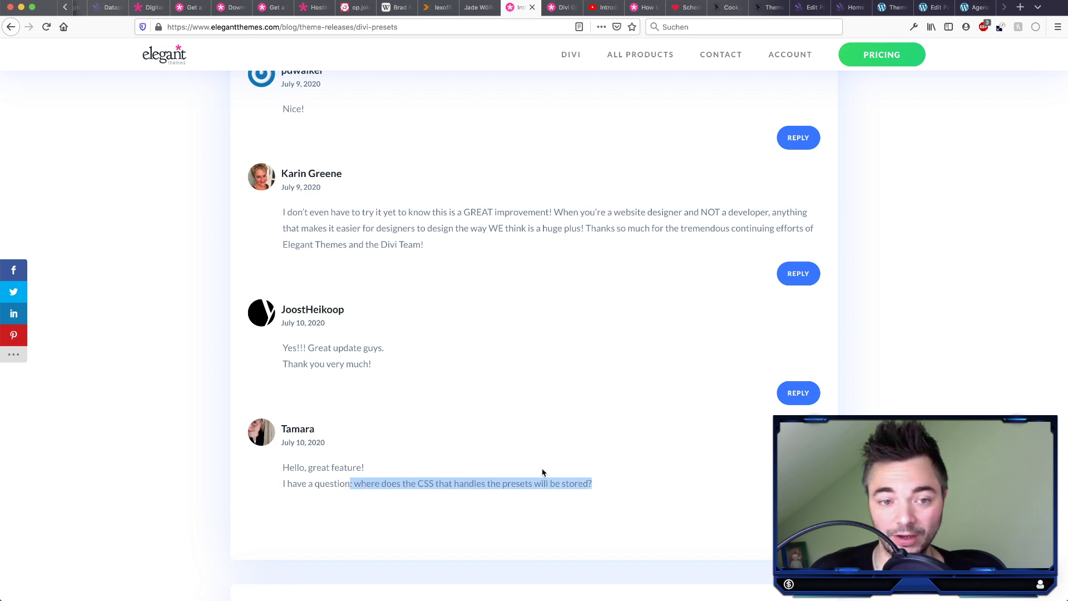
Step: Skim the comments preceding the CSS storage question, including those on existing button styles, the theme customizer, and exporting presets
{"action": "scroll", "coordinate": [481, 421], "scroll_direction": "up", "scroll_amount": 3}
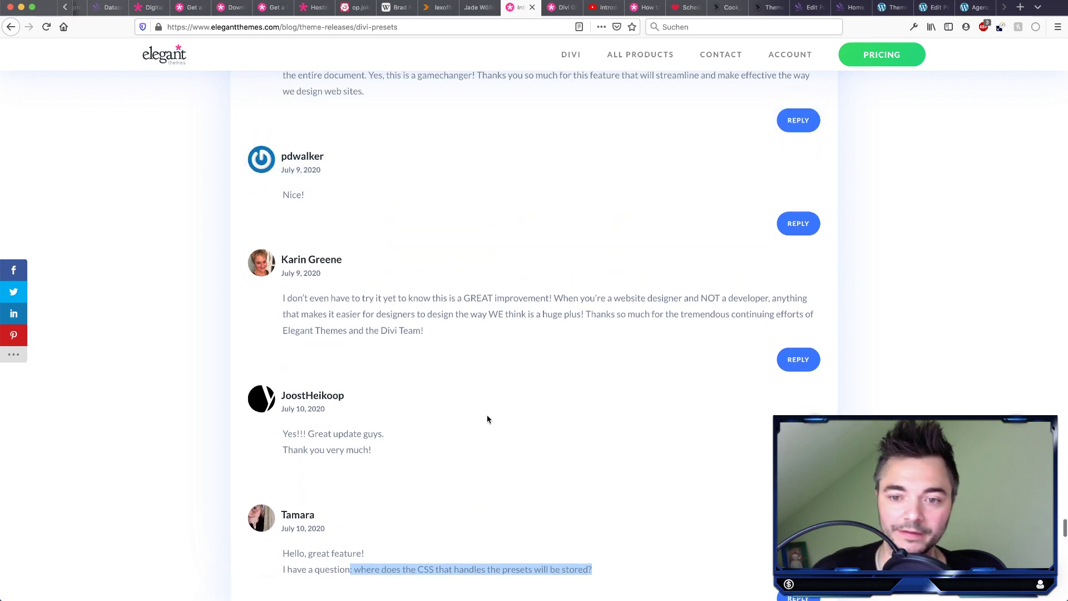
{"action": "scroll", "coordinate": [504, 394], "scroll_direction": "up", "scroll_amount": 5}
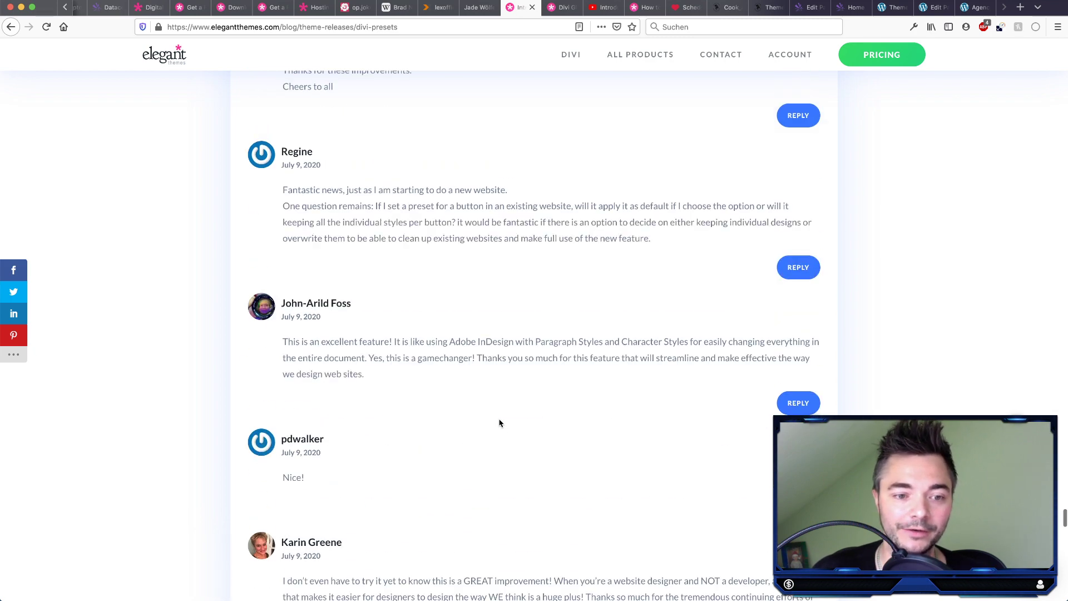
{"action": "scroll", "coordinate": [499, 423], "scroll_direction": "up", "scroll_amount": 1}
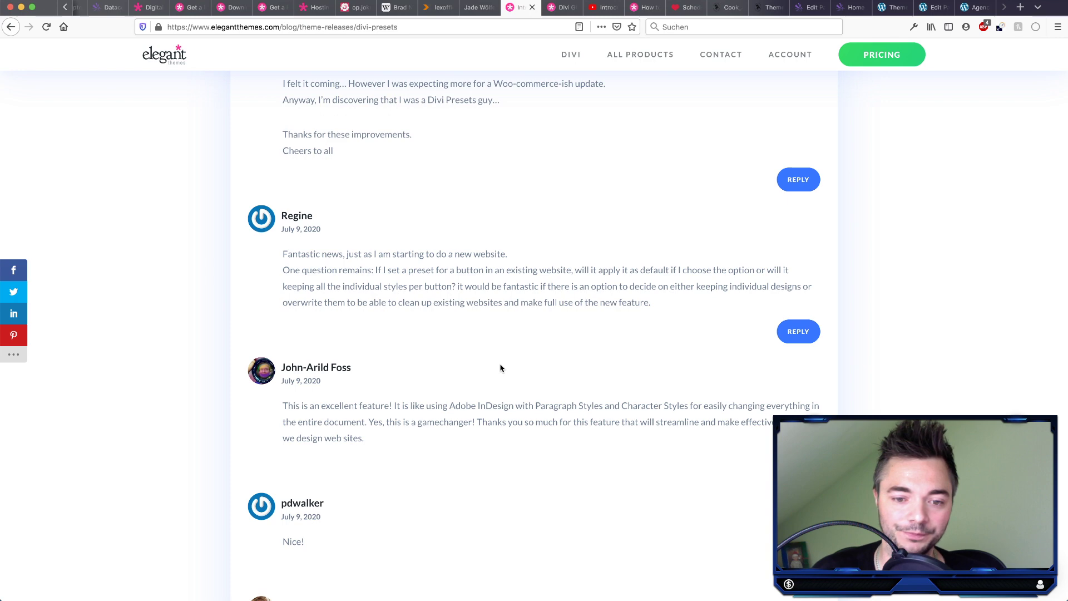
{"action": "scroll", "coordinate": [500, 368], "scroll_direction": "up", "scroll_amount": 3}
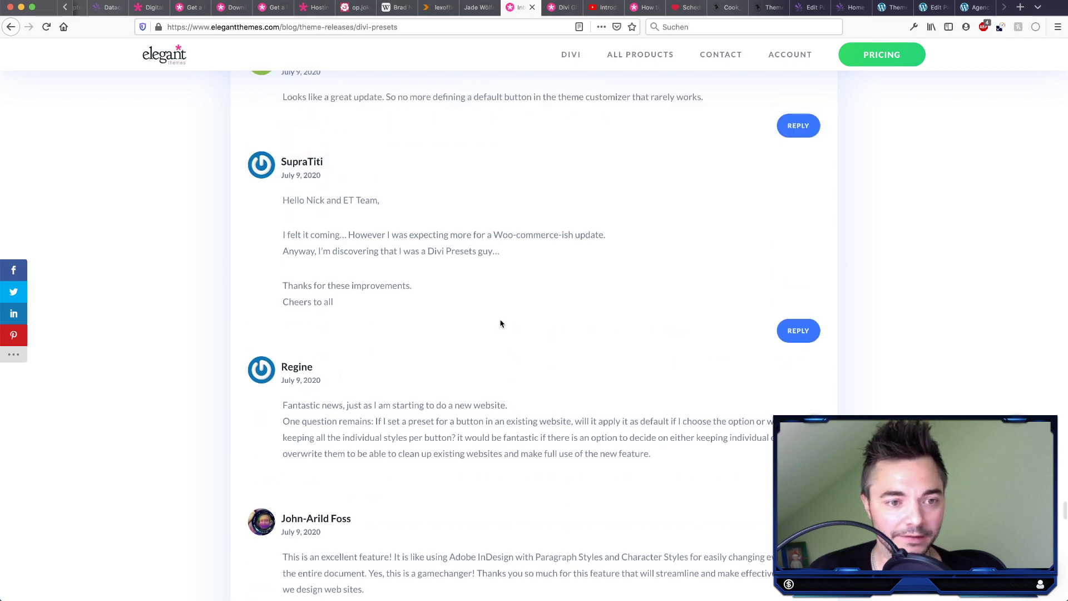
{"action": "scroll", "coordinate": [500, 324], "scroll_direction": "up", "scroll_amount": 6}
{"action": "scroll", "coordinate": [503, 389], "scroll_direction": "up", "scroll_amount": 1}
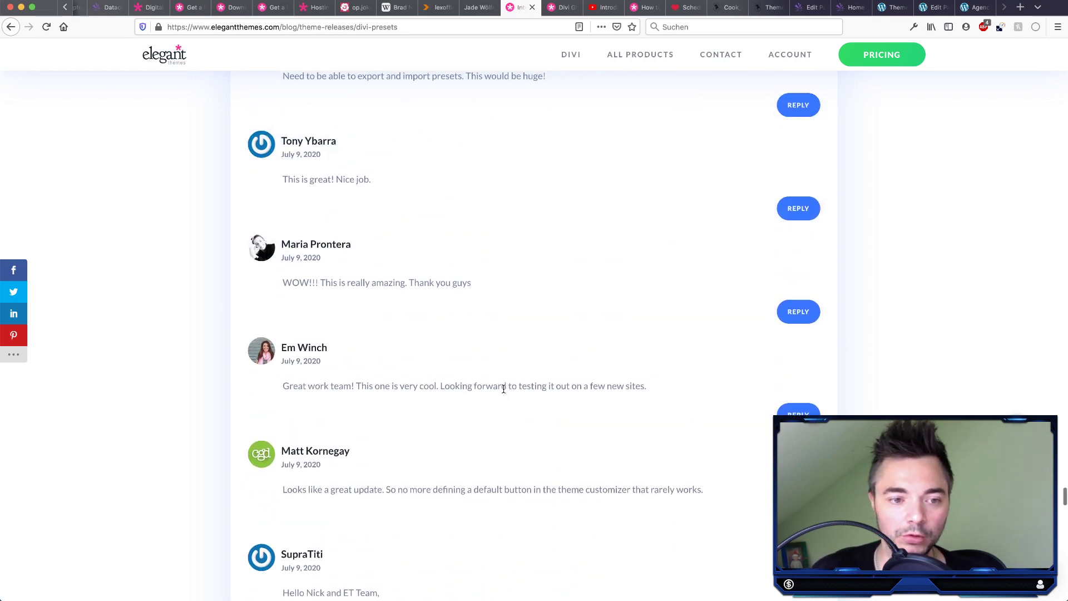
{"action": "scroll", "coordinate": [503, 389], "scroll_direction": "up", "scroll_amount": 2}
Step: Compare the three blurbs of the Agency Layout page in the Divi Builder with those on the published page
{"action": "left_click", "coordinate": [890, 6]}
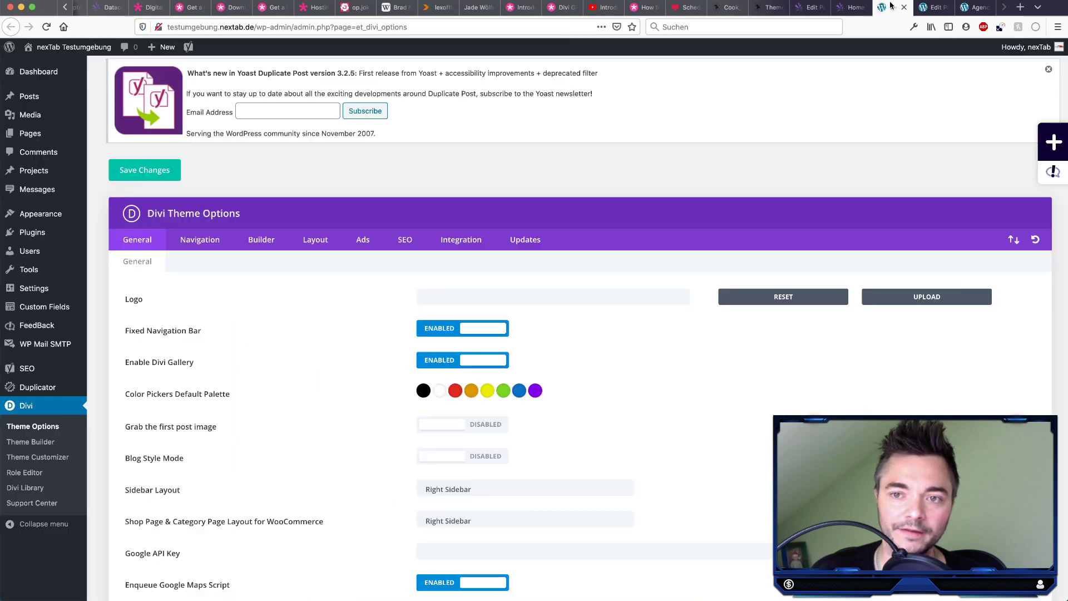
{"action": "left_click", "coordinate": [933, 7]}
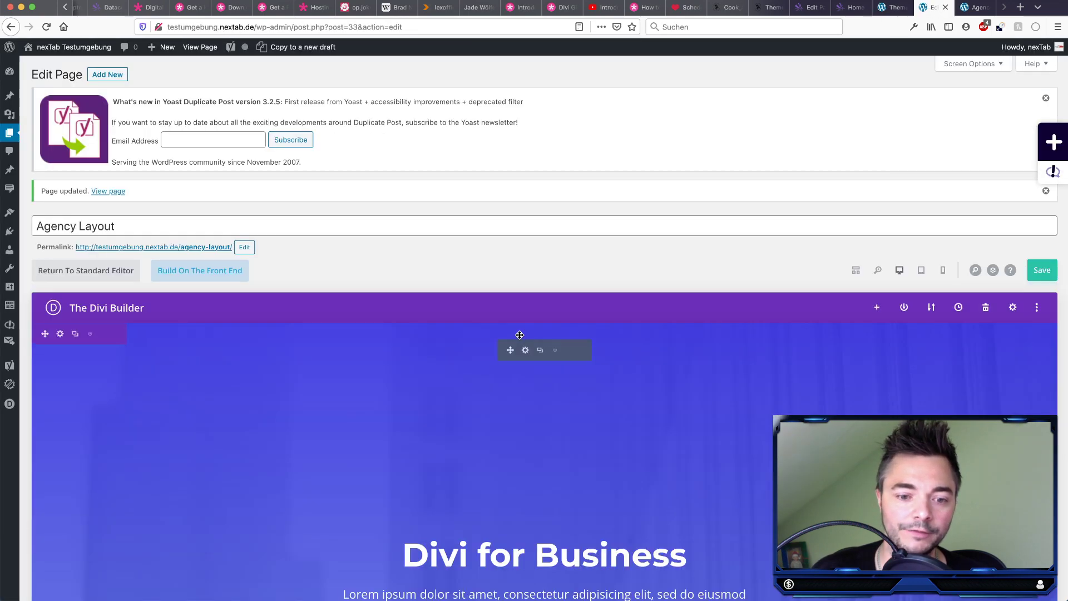
{"action": "scroll", "coordinate": [399, 389], "scroll_direction": "down", "scroll_amount": 8}
{"action": "scroll", "coordinate": [399, 436], "scroll_direction": "down", "scroll_amount": 3}
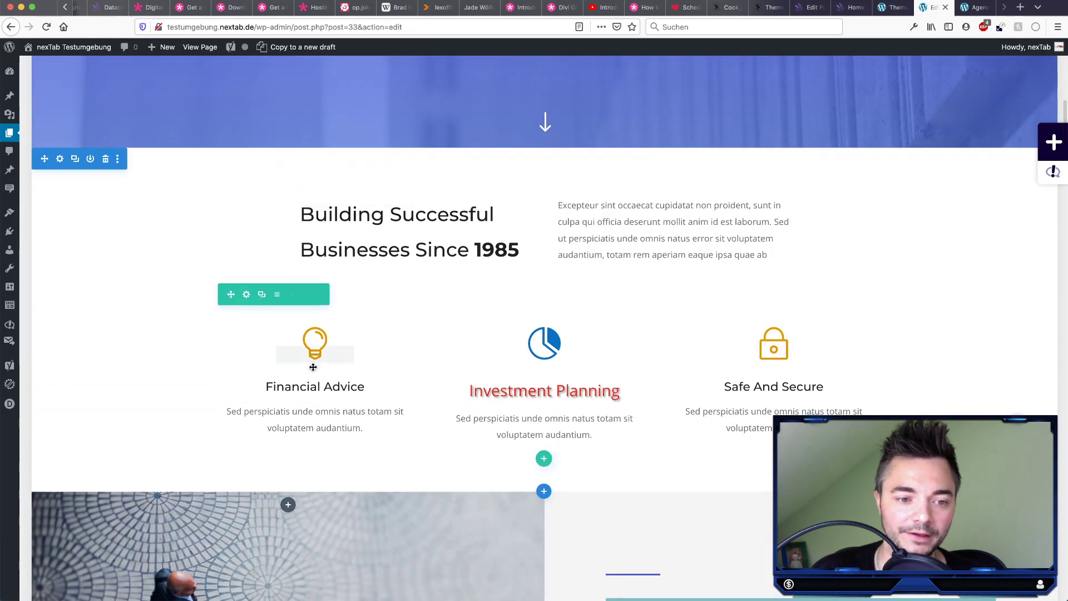
{"action": "left_click", "coordinate": [978, 6]}
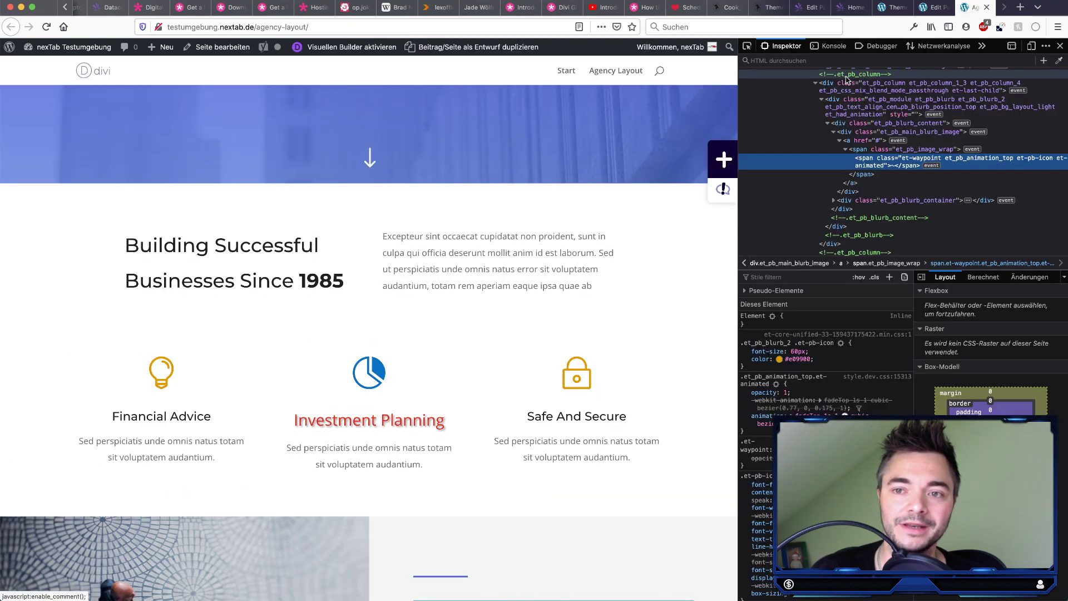
Step: Leave the Agency Layout page editor for the list of all pages, discarding the unsaved changes
{"action": "left_click", "coordinate": [933, 8]}
{"action": "scroll", "coordinate": [259, 294], "scroll_direction": "up", "scroll_amount": 10}
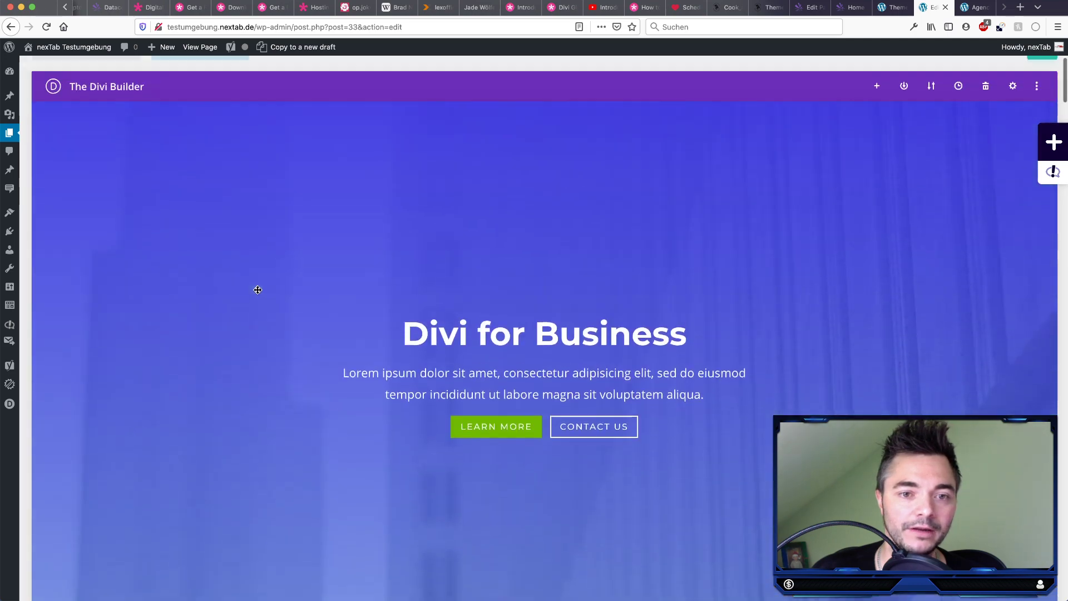
{"action": "left_click", "coordinate": [8, 134]}
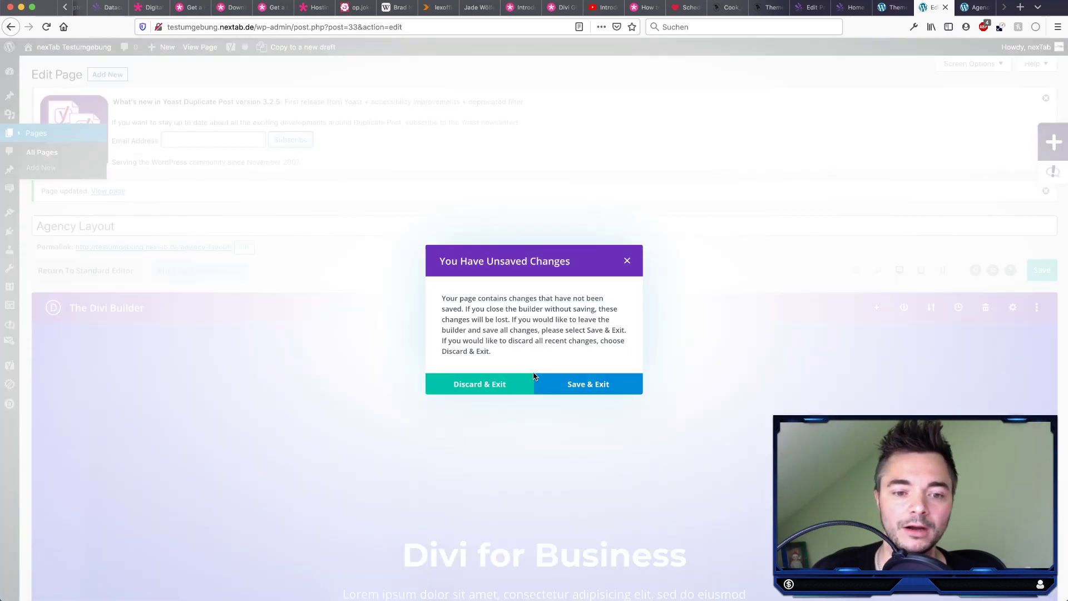
{"action": "left_click", "coordinate": [494, 385]}
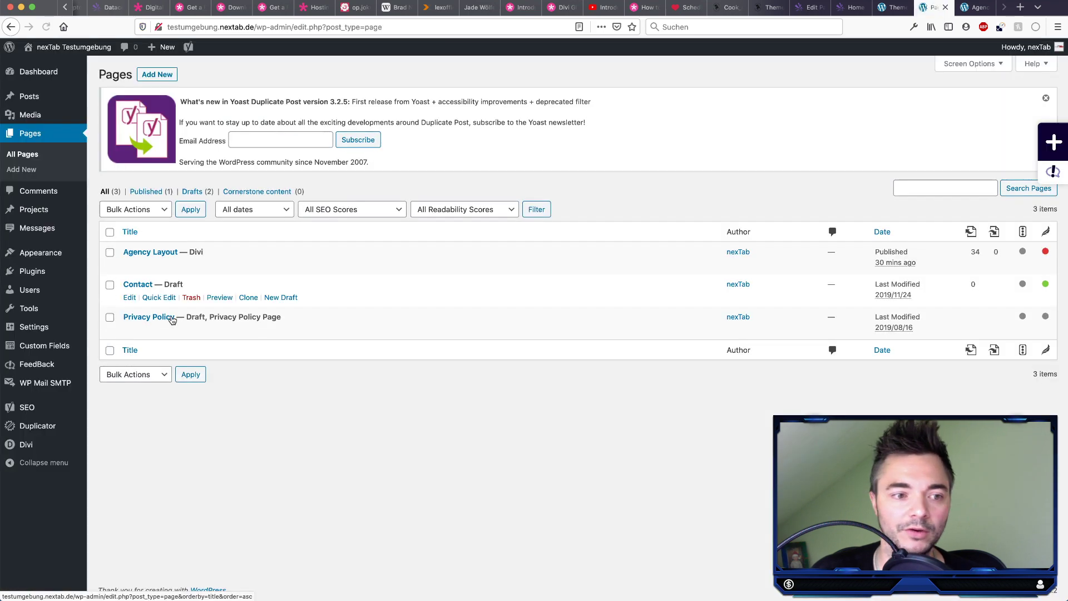
Step: Move the Agency Layout page to the trash
{"action": "left_click", "coordinate": [191, 265]}
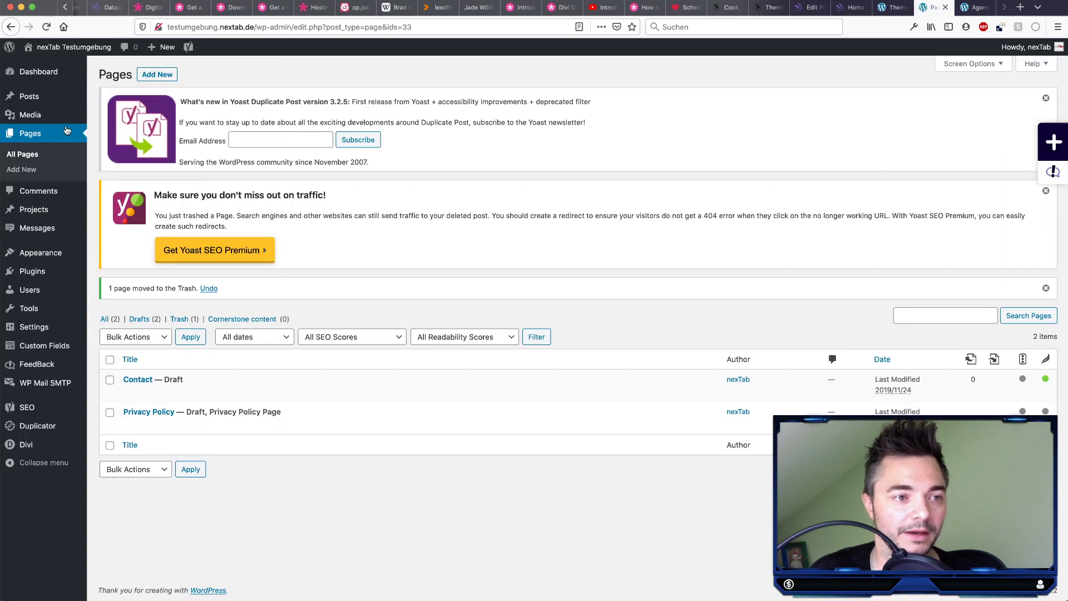
{"action": "mouse_move", "coordinate": [21, 78]}
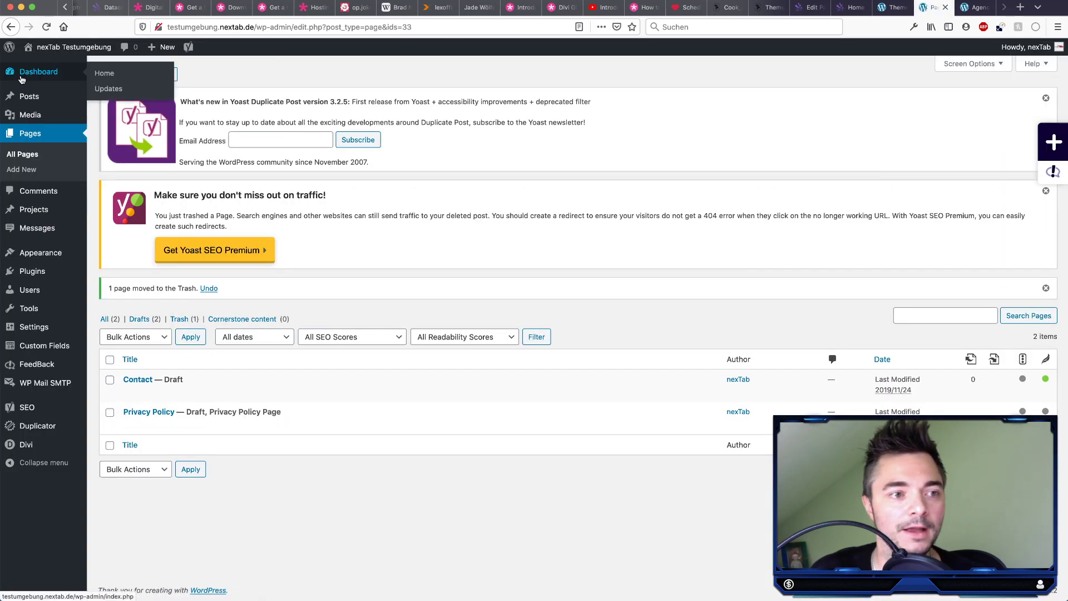
{"action": "mouse_move", "coordinate": [330, 379]}
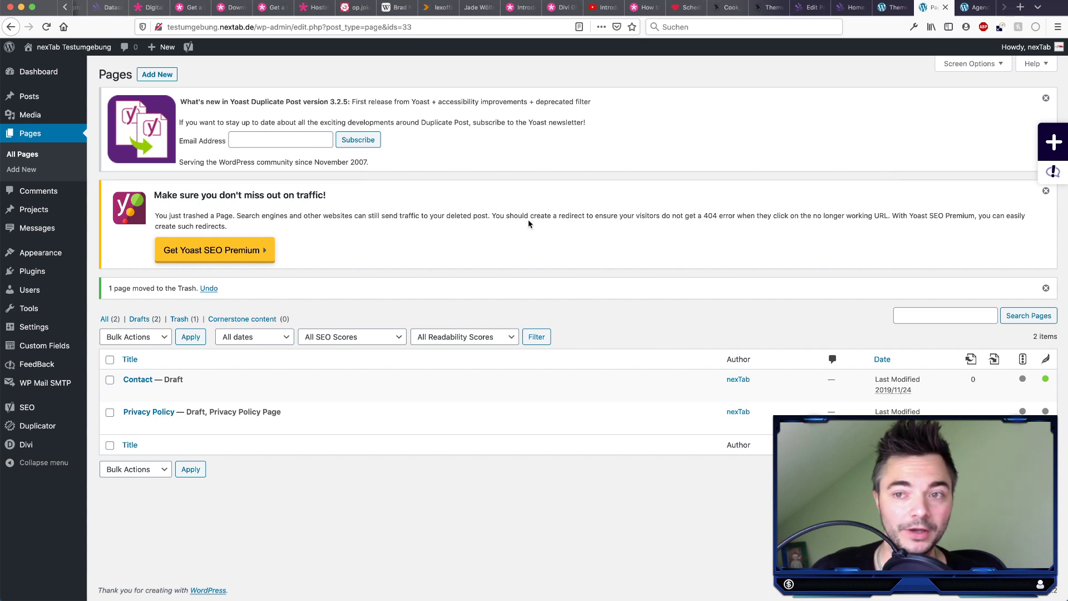
Step: Compare the icon CSS rules of the Safe And Secure and Financial Advice blurbs on the published Agency Layout page
{"action": "left_click", "coordinate": [963, 8]}
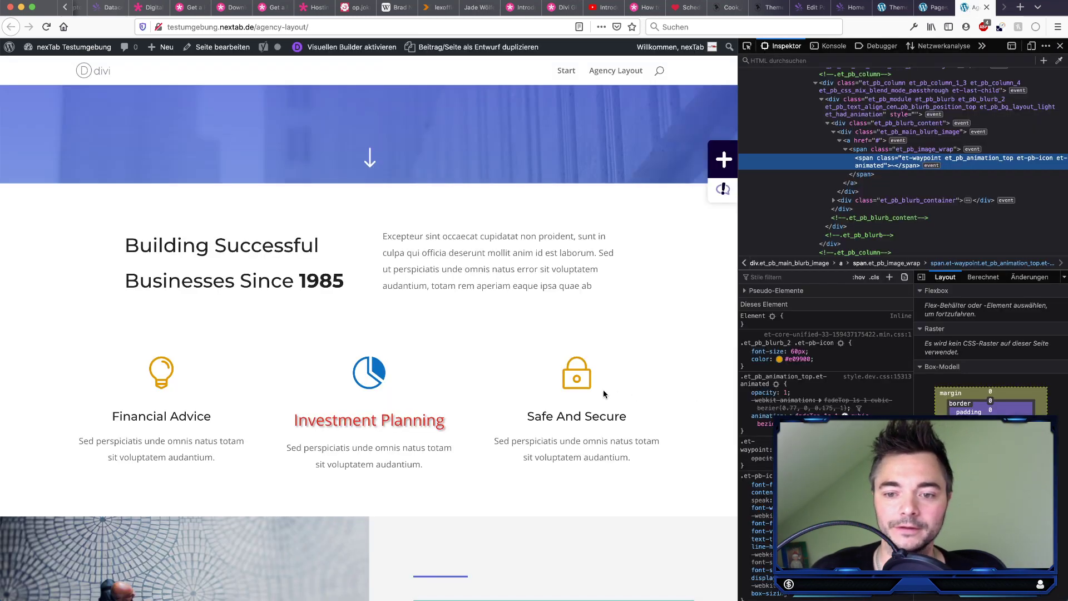
{"action": "left_click", "coordinate": [771, 342]}
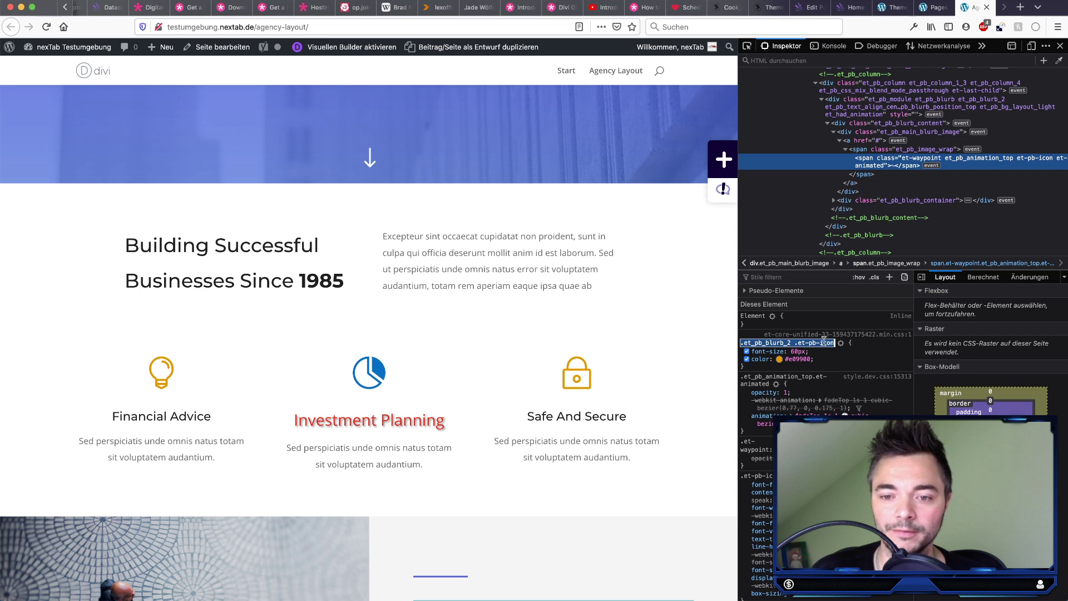
{"action": "right_click", "coordinate": [163, 360]}
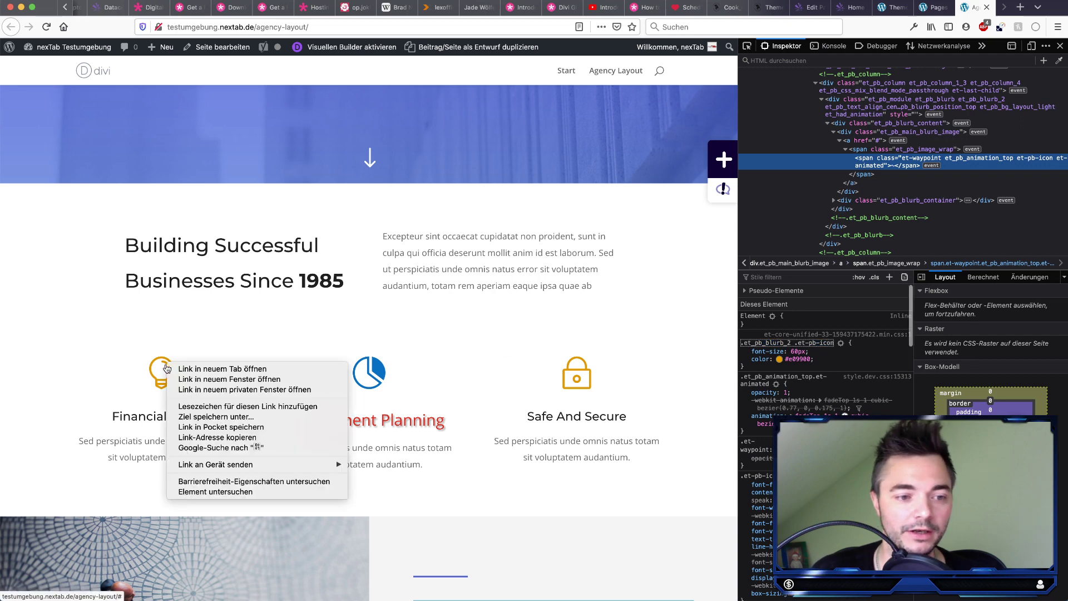
{"action": "left_click", "coordinate": [292, 479]}
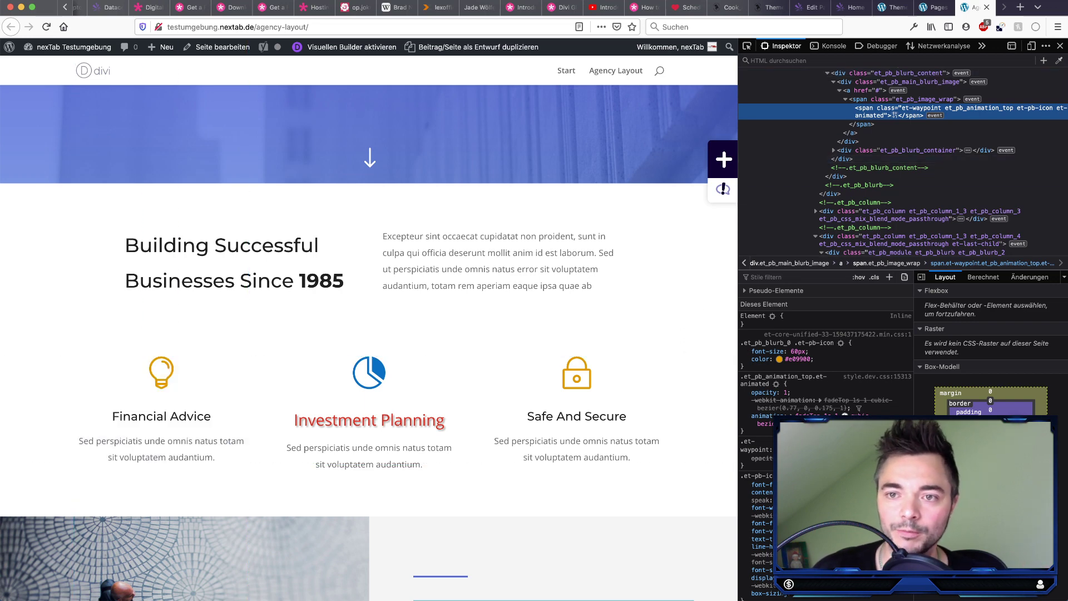
{"action": "left_click", "coordinate": [936, 7]}
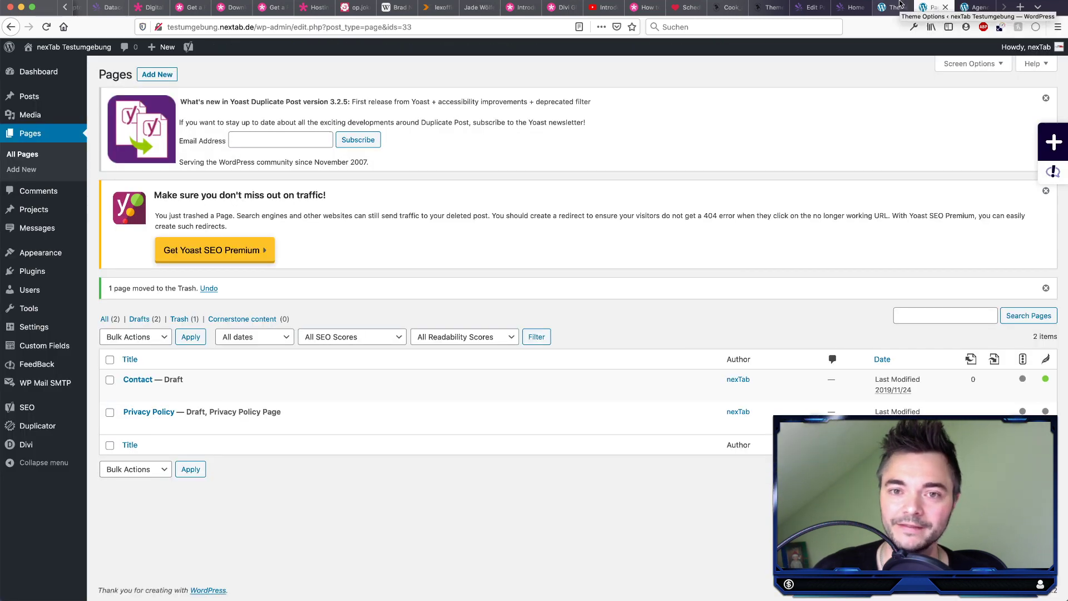
{"action": "left_click", "coordinate": [558, 8]}
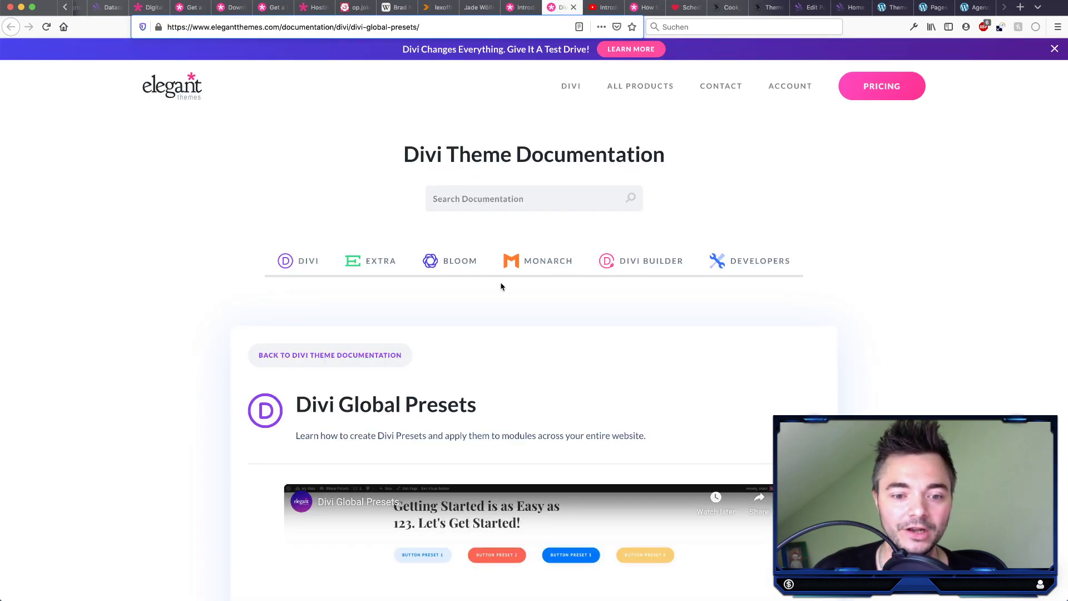
{"action": "left_click", "coordinate": [517, 8]}
{"action": "scroll", "coordinate": [499, 303], "scroll_direction": "down", "scroll_amount": 3}
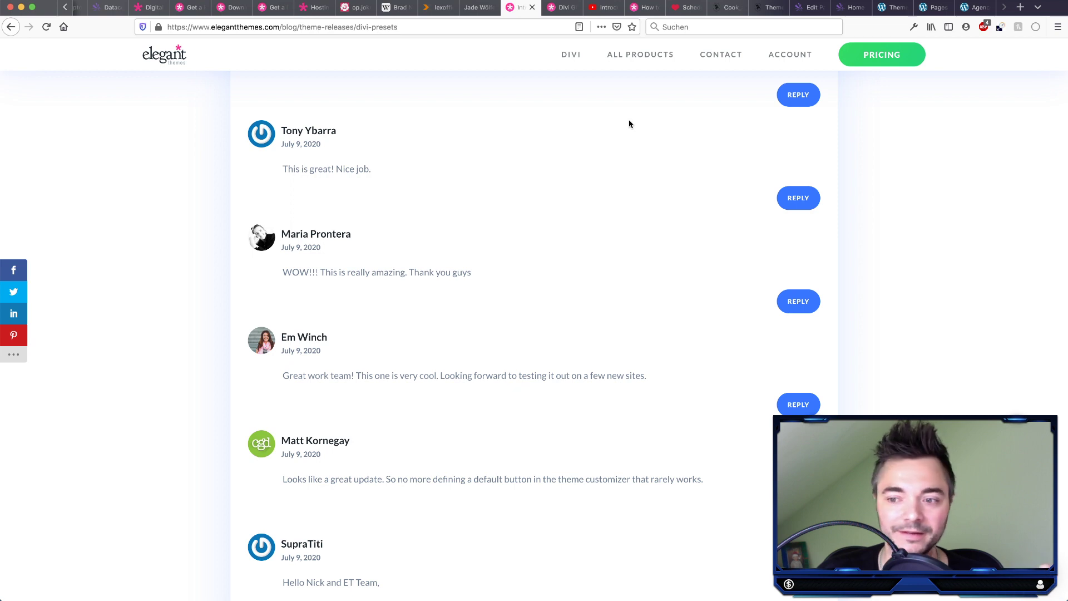
{"action": "left_click", "coordinate": [883, 8]}
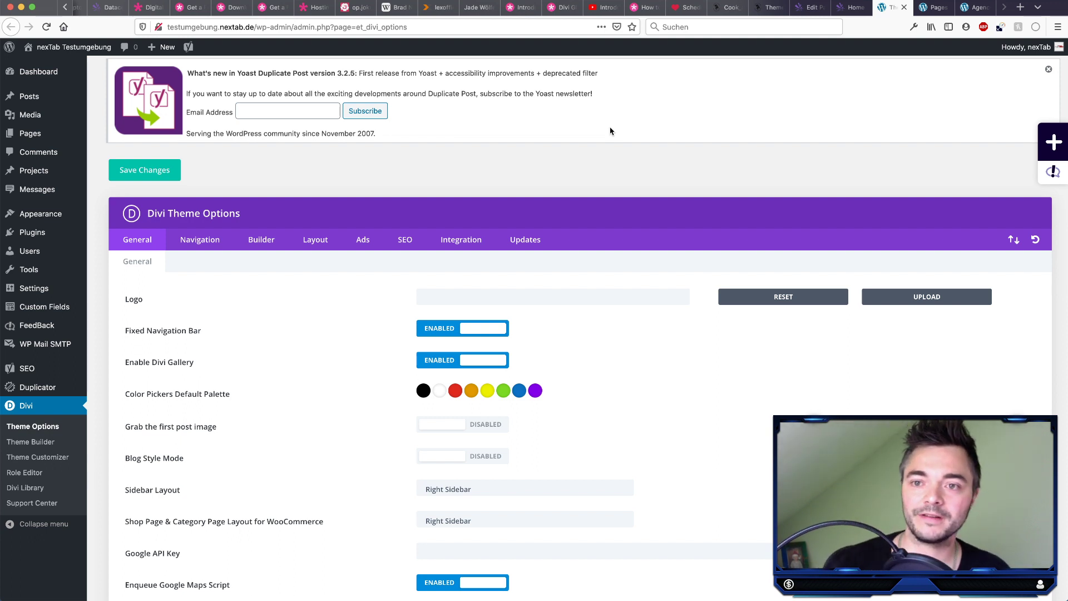
Step: Permanently delete the trashed Agency Layout page and return to the list of all pages
{"action": "left_click", "coordinate": [934, 6]}
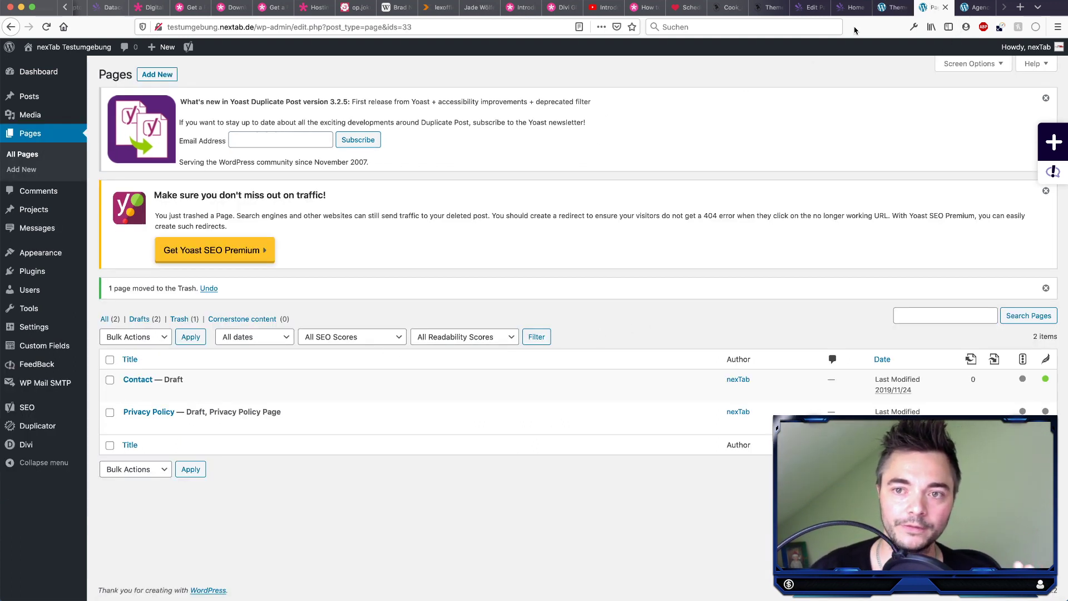
{"action": "left_click", "coordinate": [179, 319]}
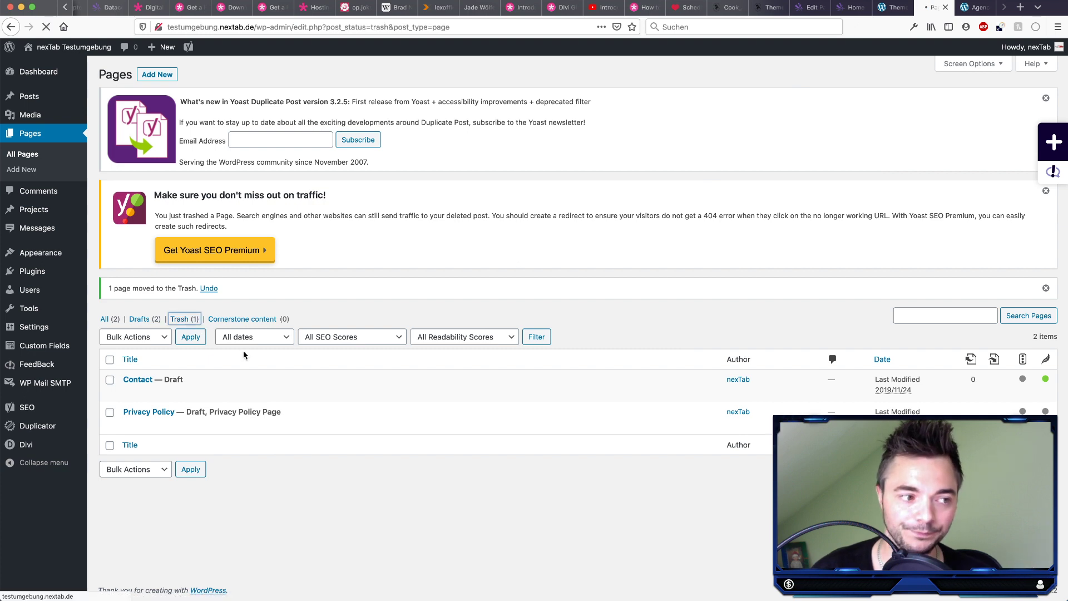
{"action": "mouse_move", "coordinate": [231, 269]}
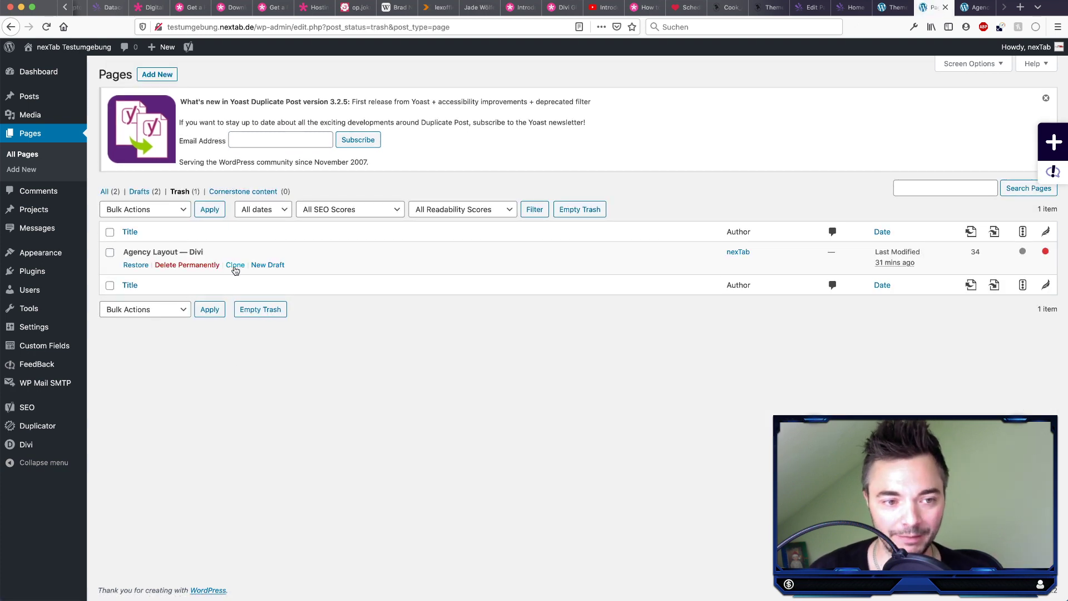
{"action": "left_click", "coordinate": [198, 270]}
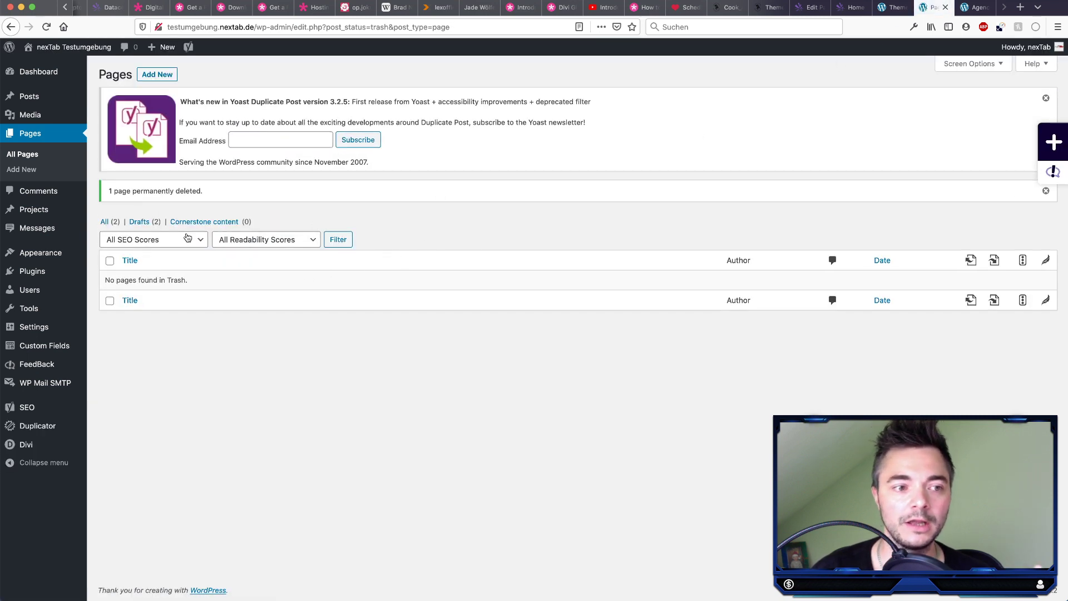
{"action": "left_click", "coordinate": [23, 154]}
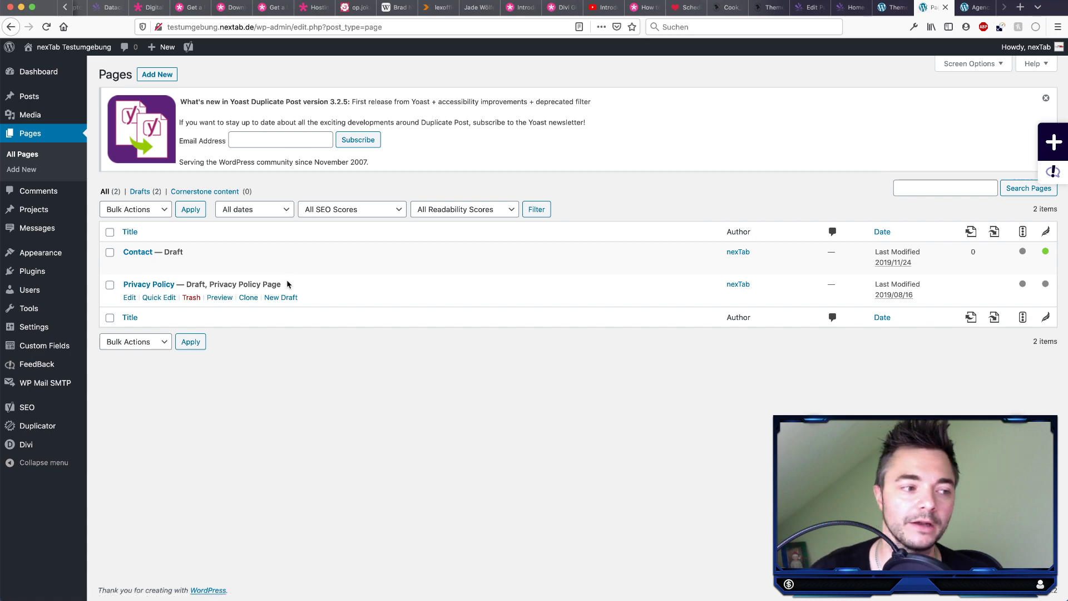
Step: Skim the general settings in Divi Theme Options, close that tab and return to the list of pages
{"action": "left_click", "coordinate": [971, 8]}
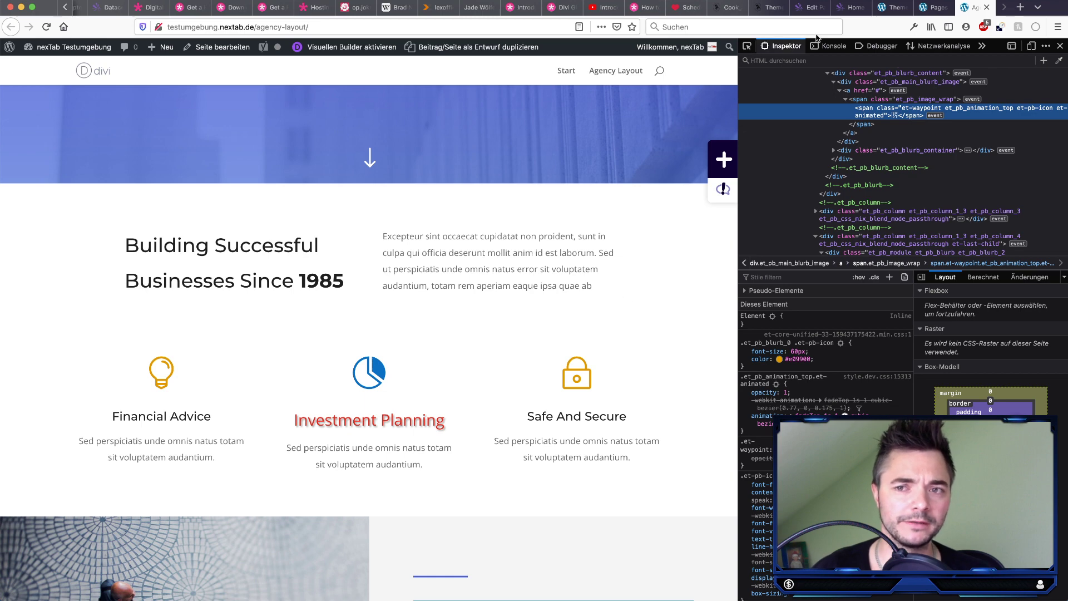
{"action": "key", "text": "ctrl+Tab"}
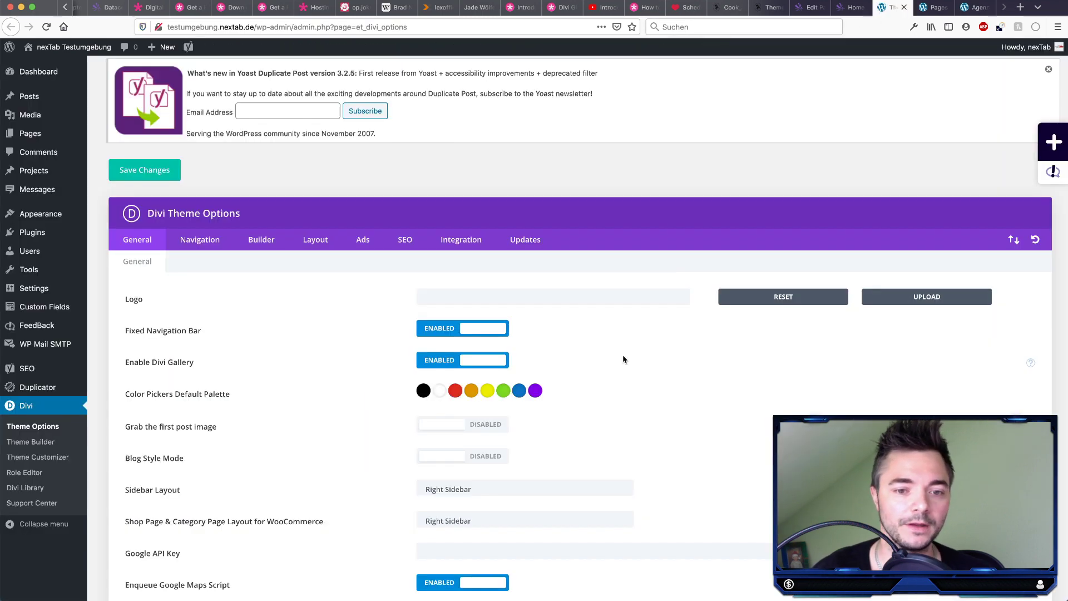
{"action": "scroll", "coordinate": [652, 355], "scroll_direction": "down", "scroll_amount": 15}
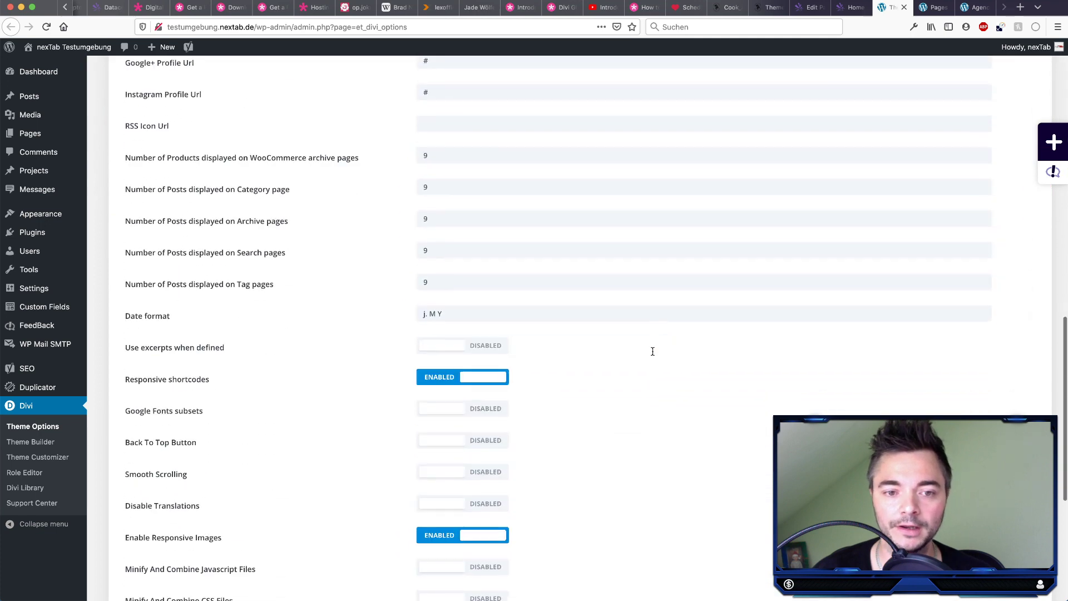
{"action": "key", "text": "ctrl+Tab"}
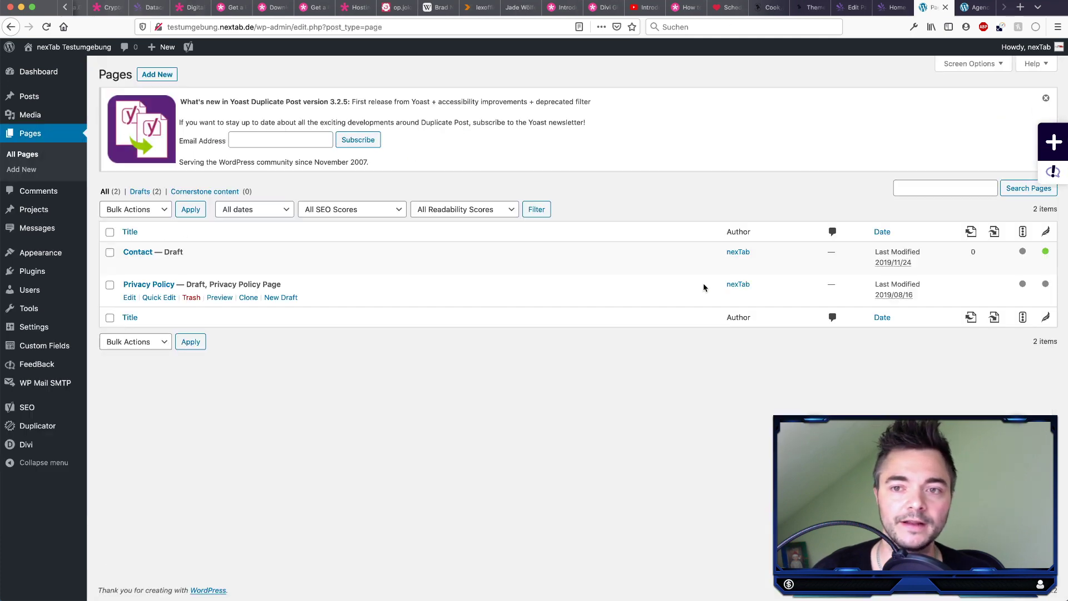